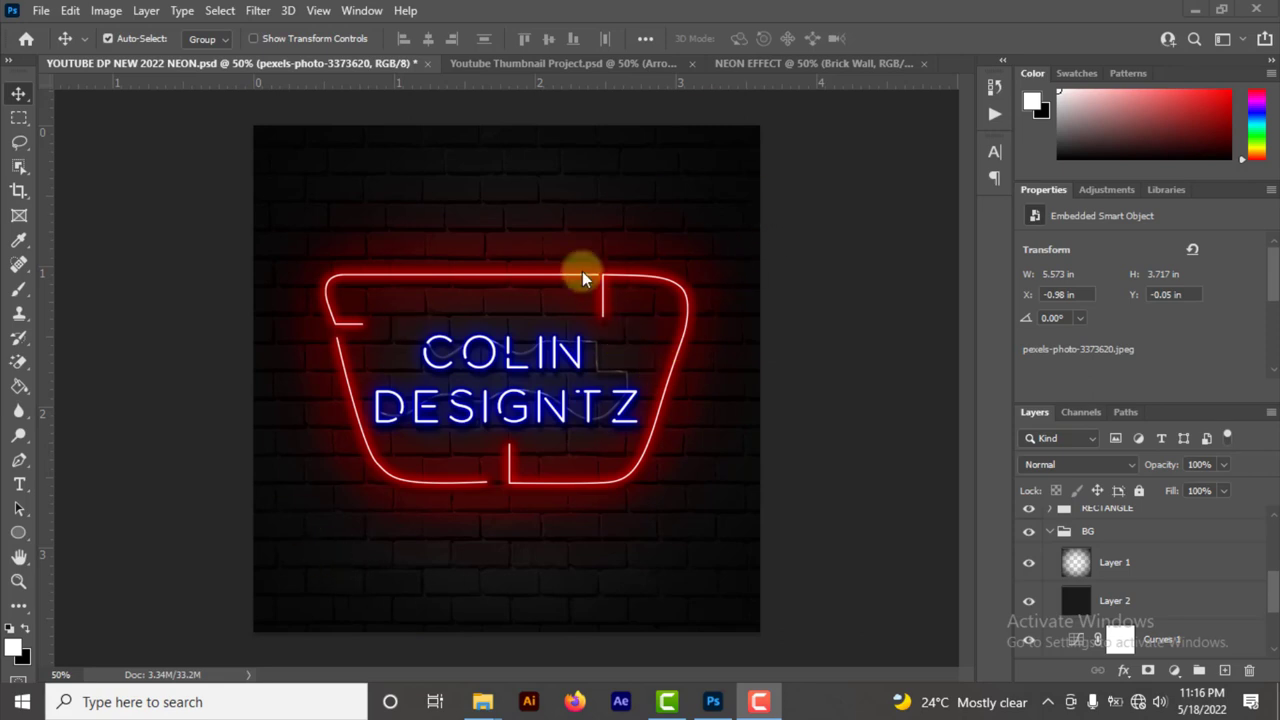
Step: Switch to the NEON EFFECT document with the red brick wall photo
click(817, 62)
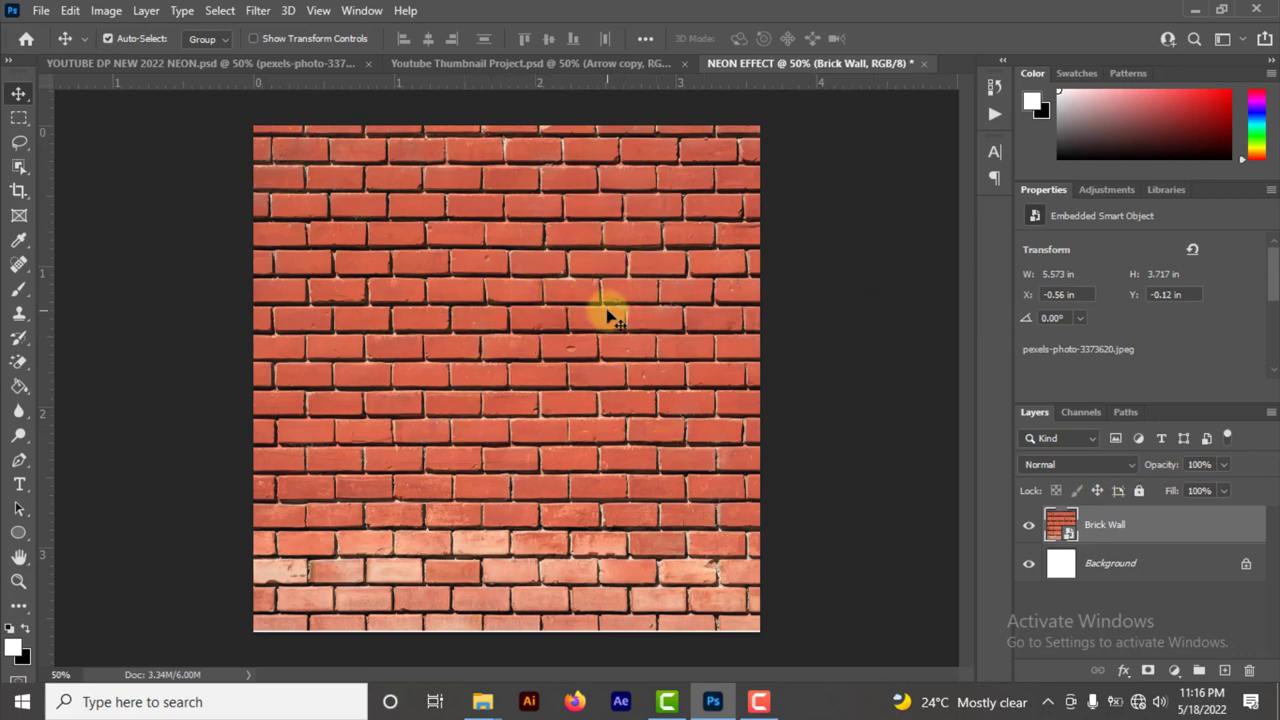
Step: Add a Black & White adjustment, then a Curves adjustment with the curve pulled down to darken
click(1177, 670)
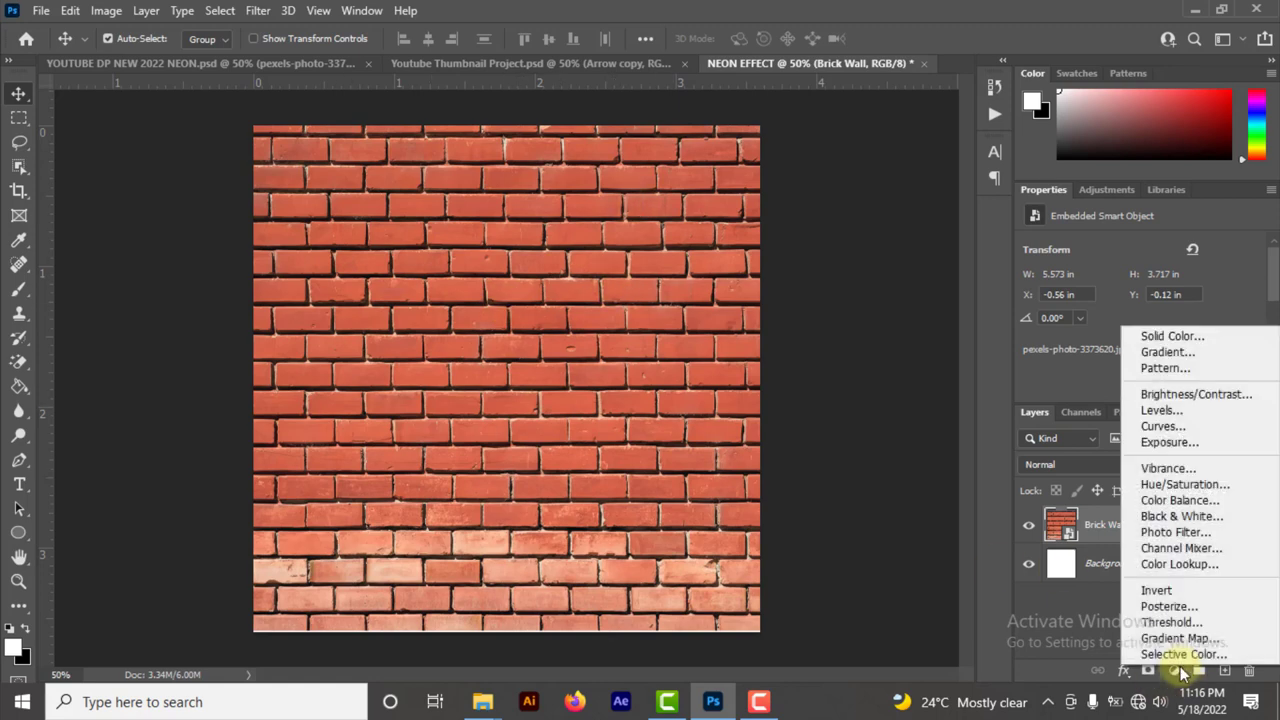
click(1165, 517)
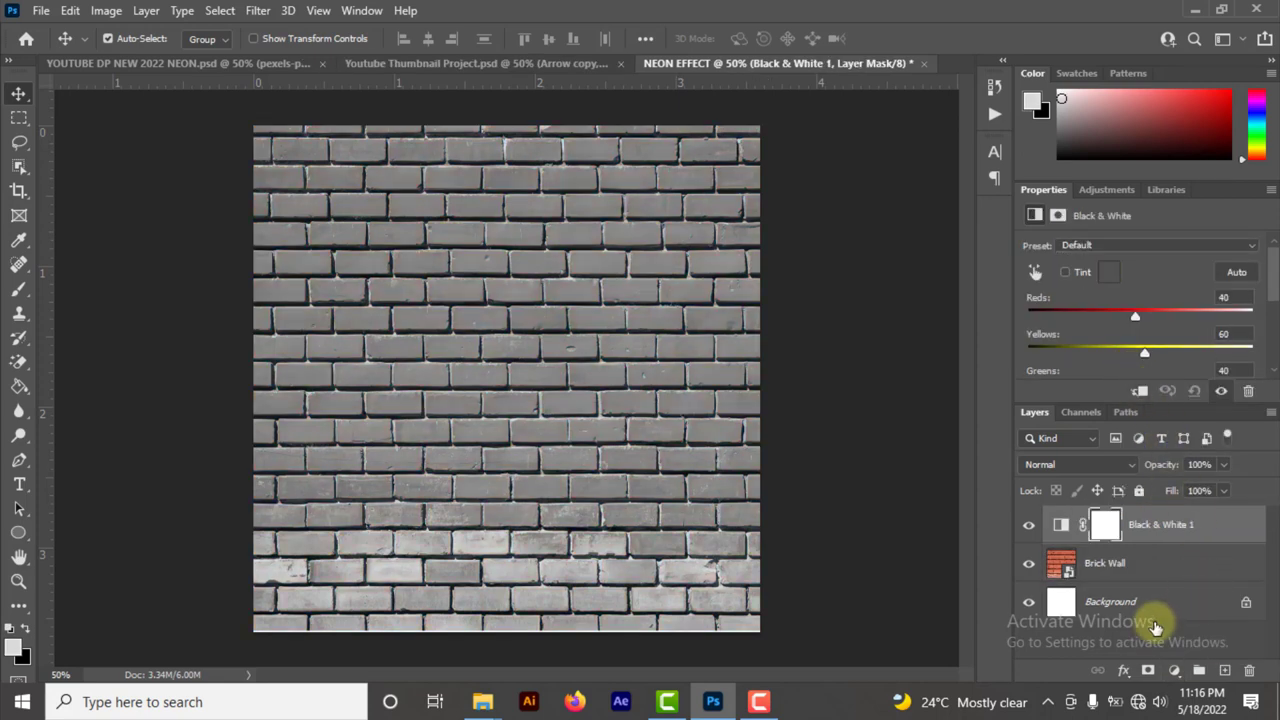
click(1174, 670)
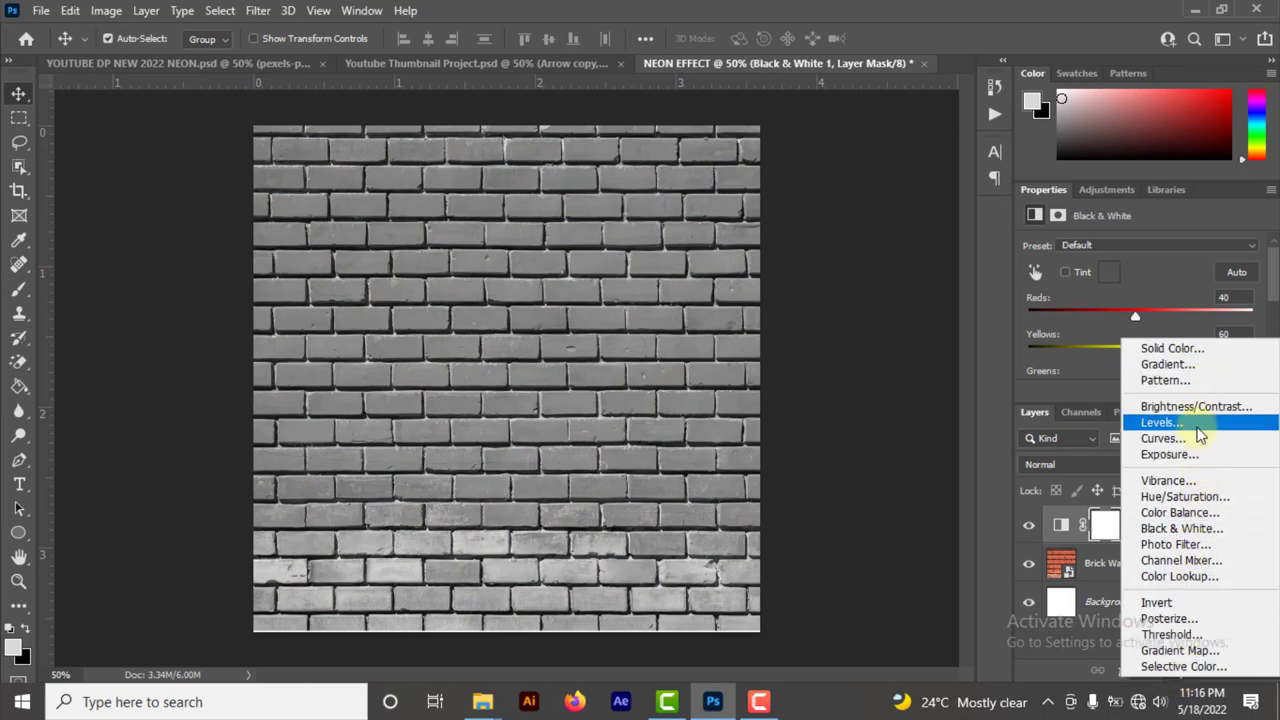
click(1199, 438)
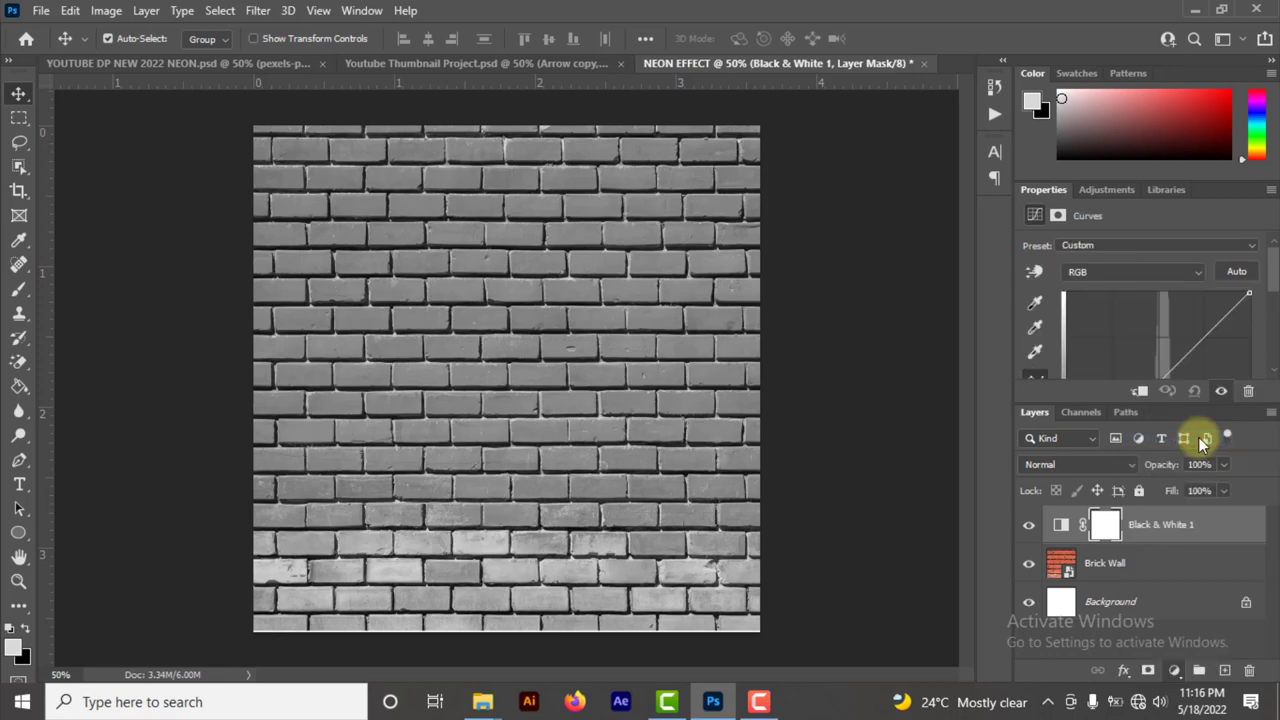
scroll(1185, 335, down, 3)
scroll(1185, 330, down, 3)
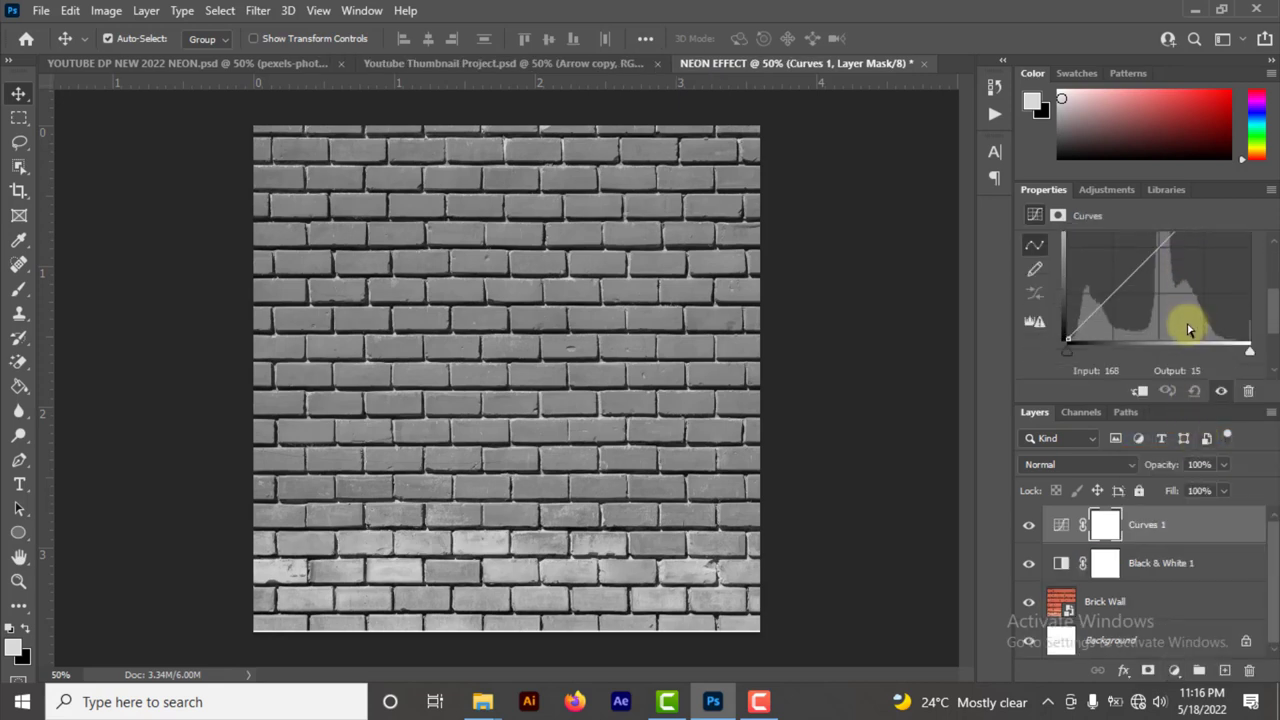
scroll(1153, 268, up, 1)
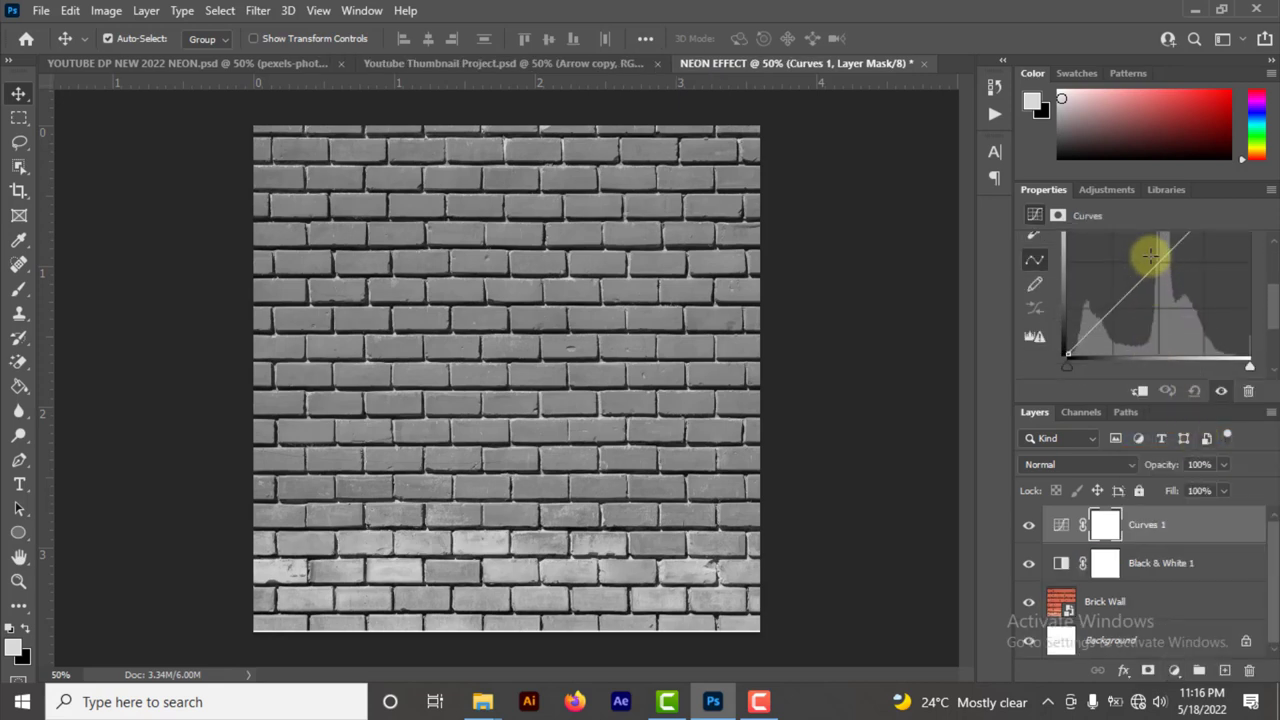
drag(1157, 264, 1156, 300)
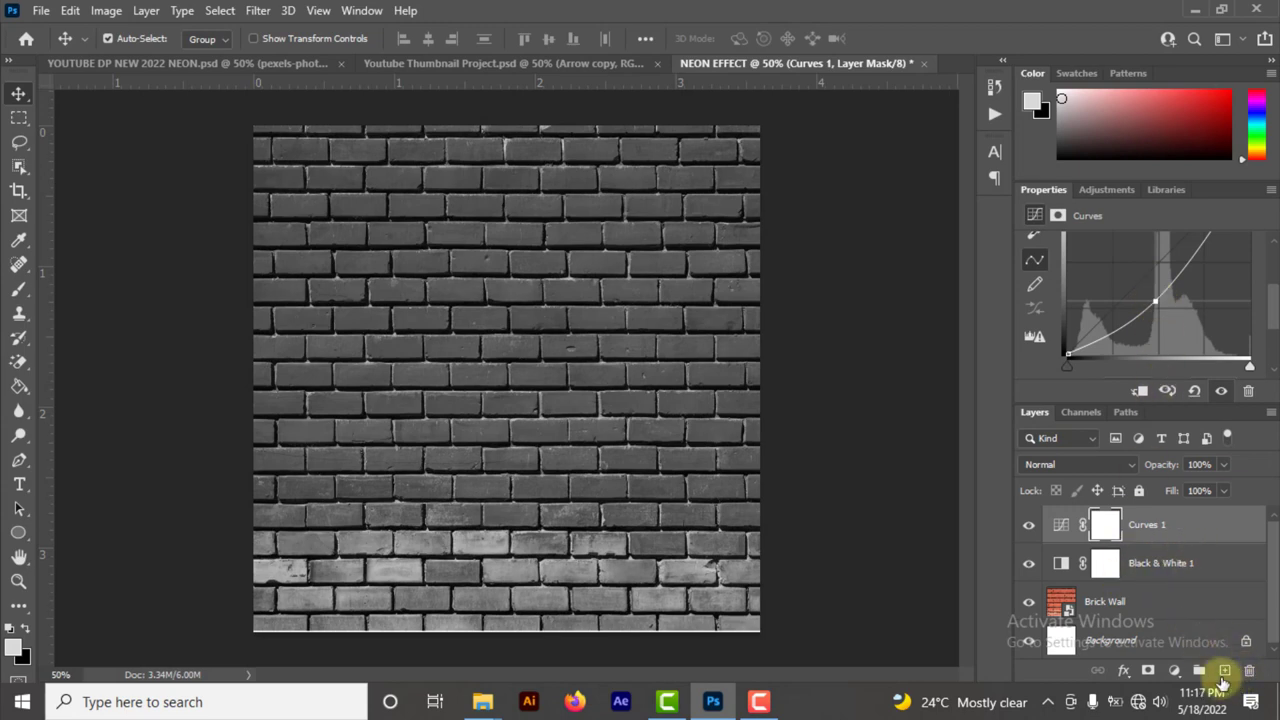
Step: Add a new Layer 1 and fill it with dark grey #191919 using the Paint Bucket
click(1224, 671)
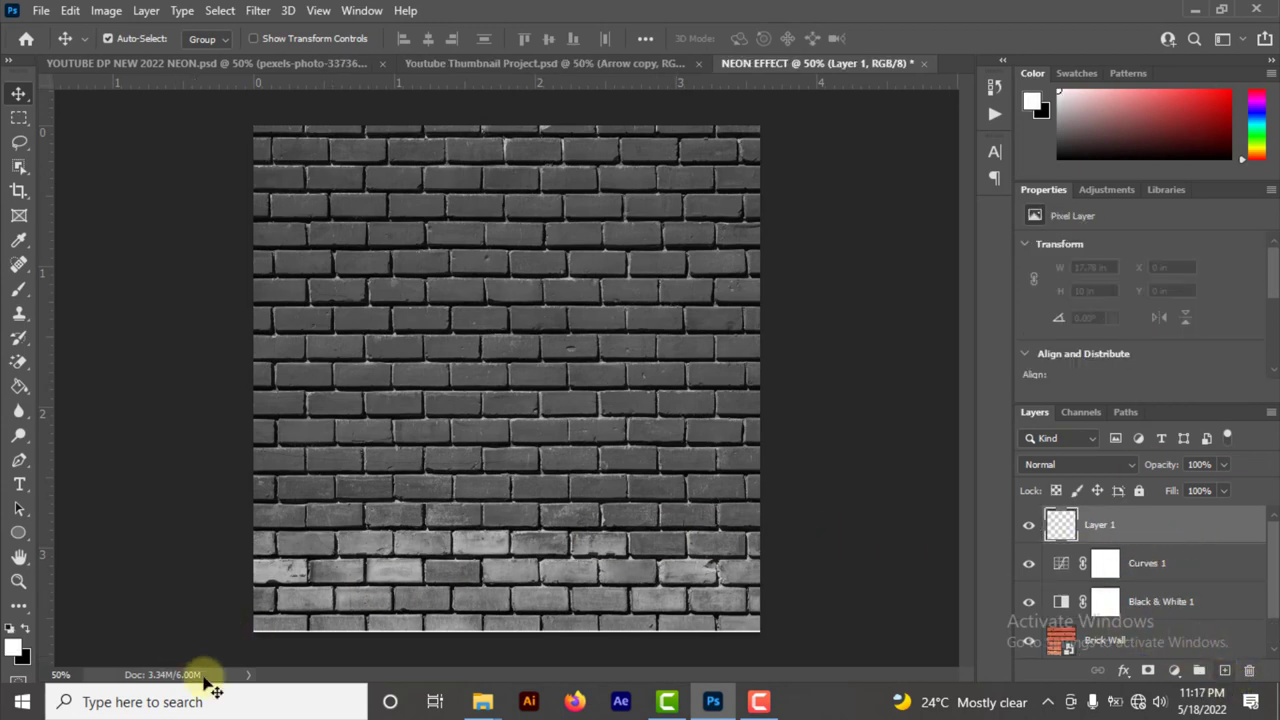
click(14, 647)
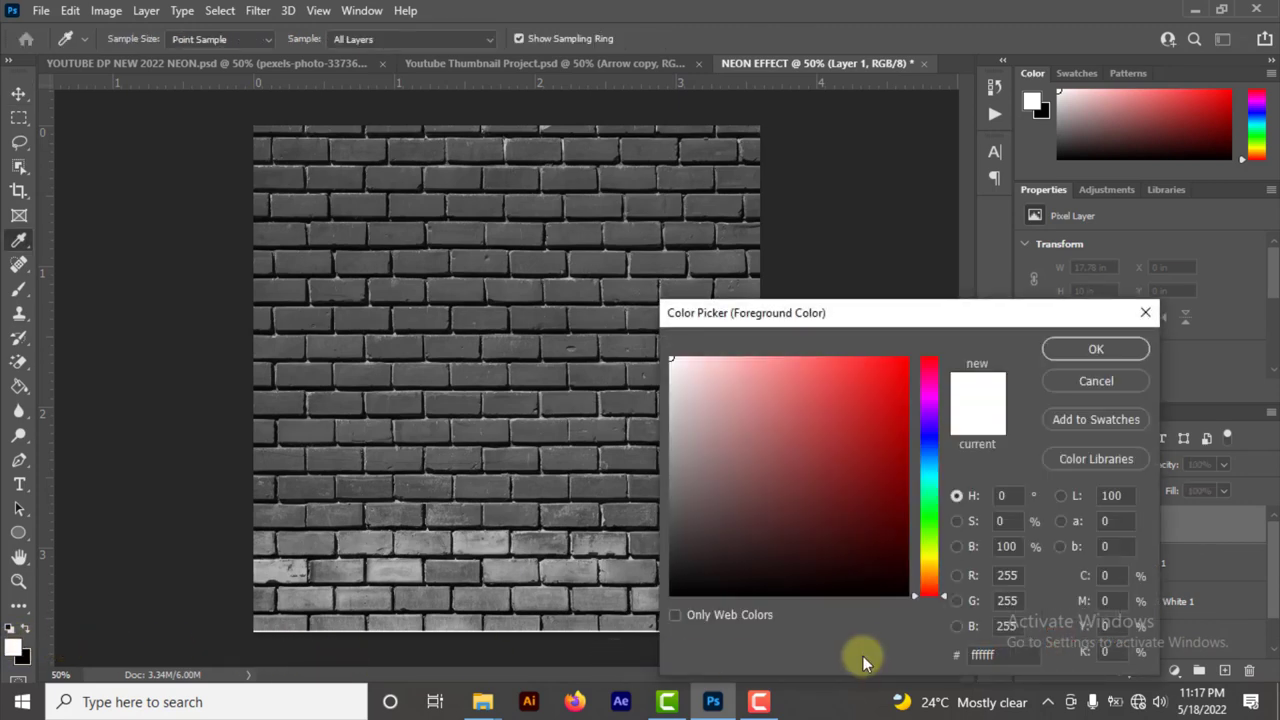
click(985, 655)
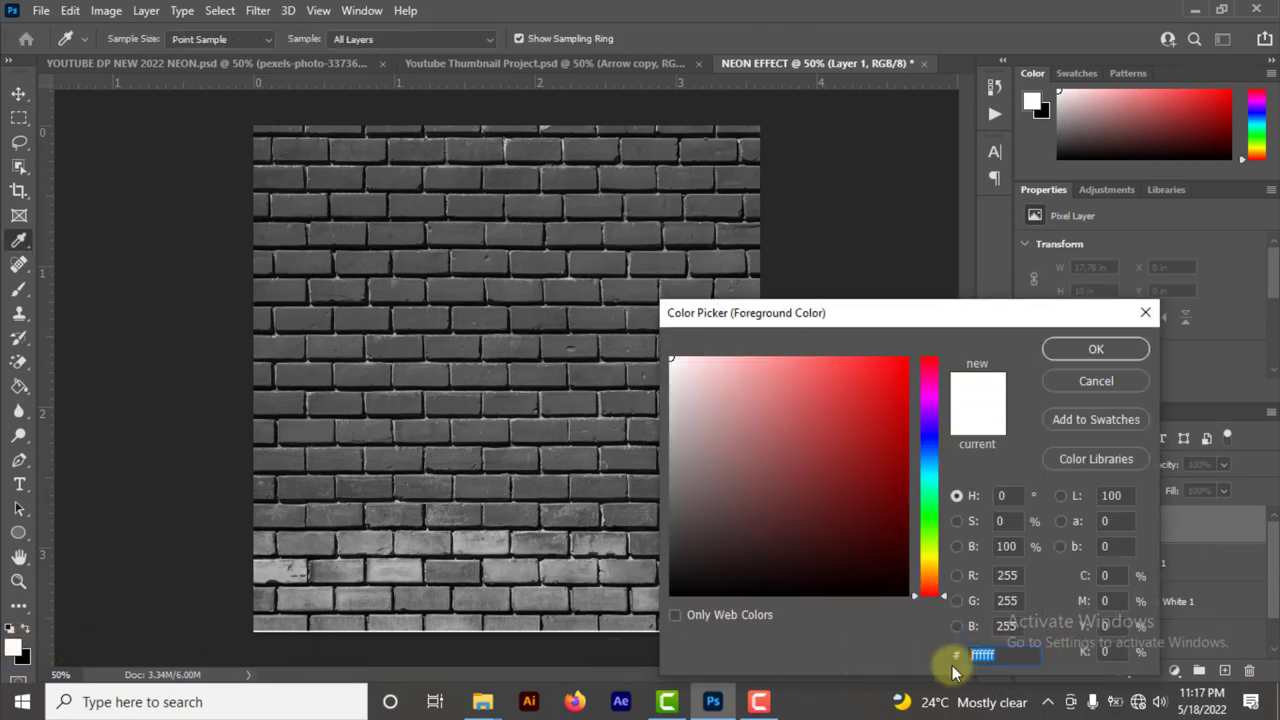
text(1919)
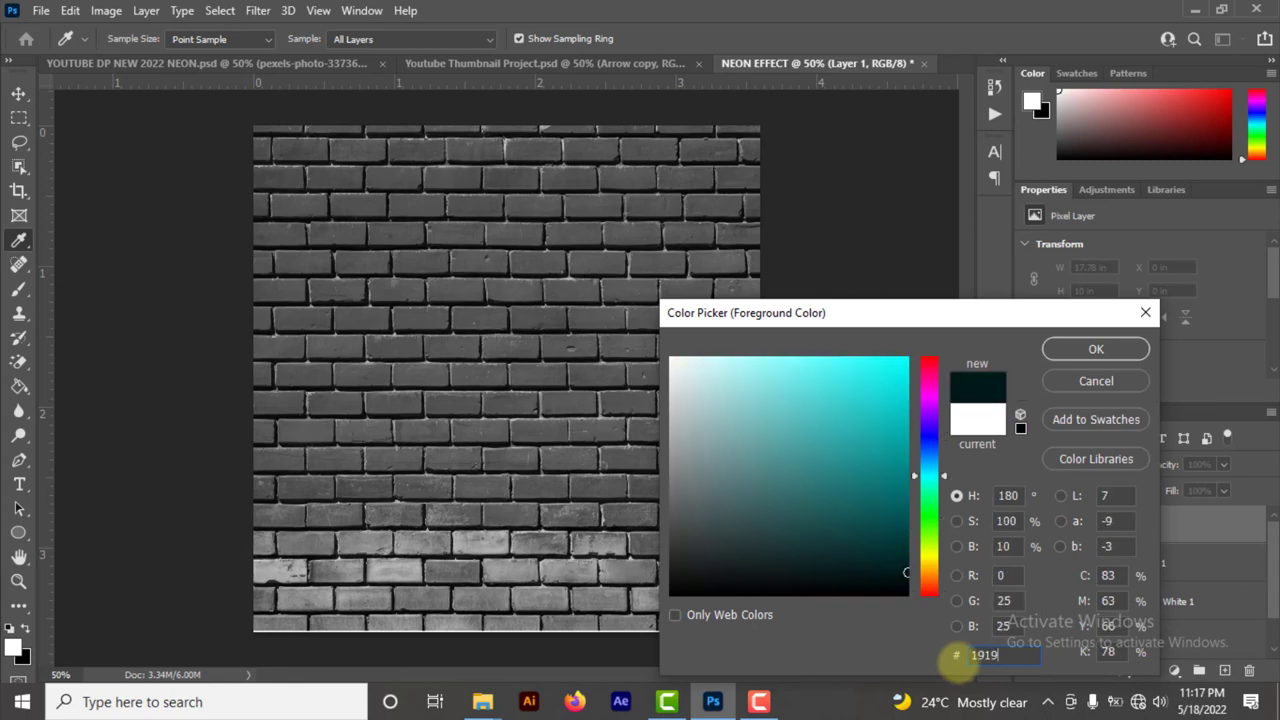
text(19)
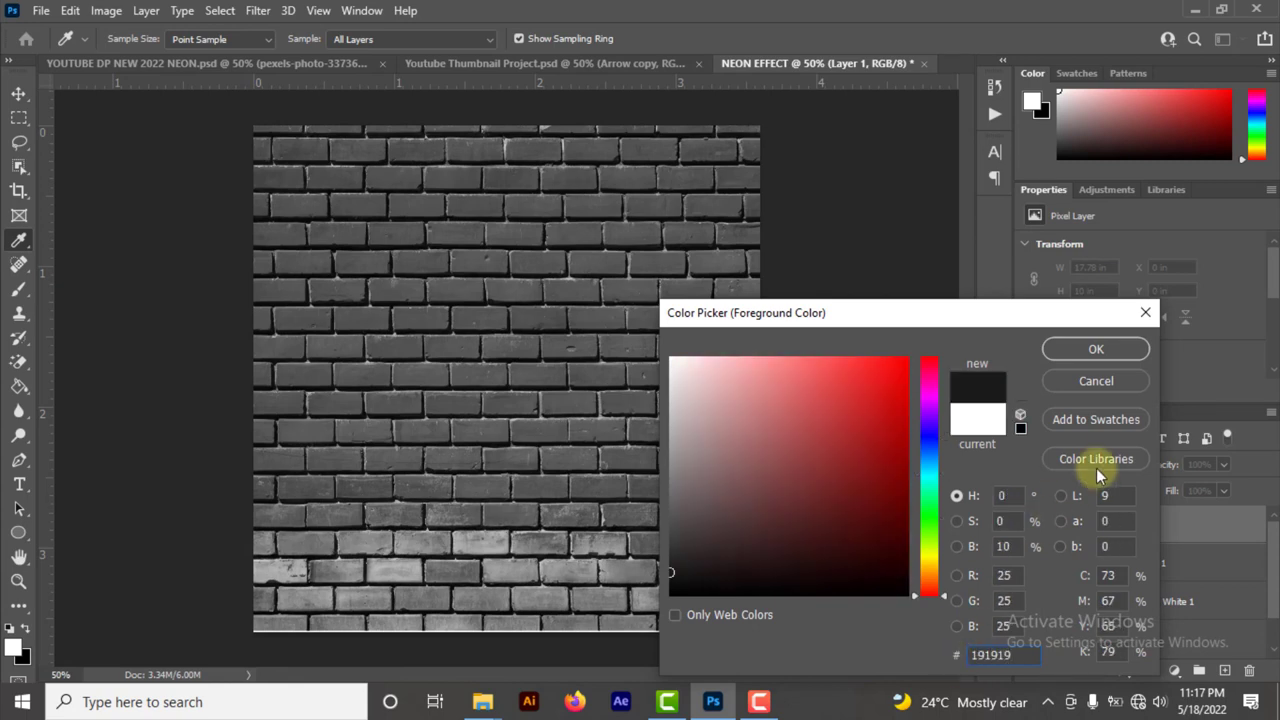
key(Return)
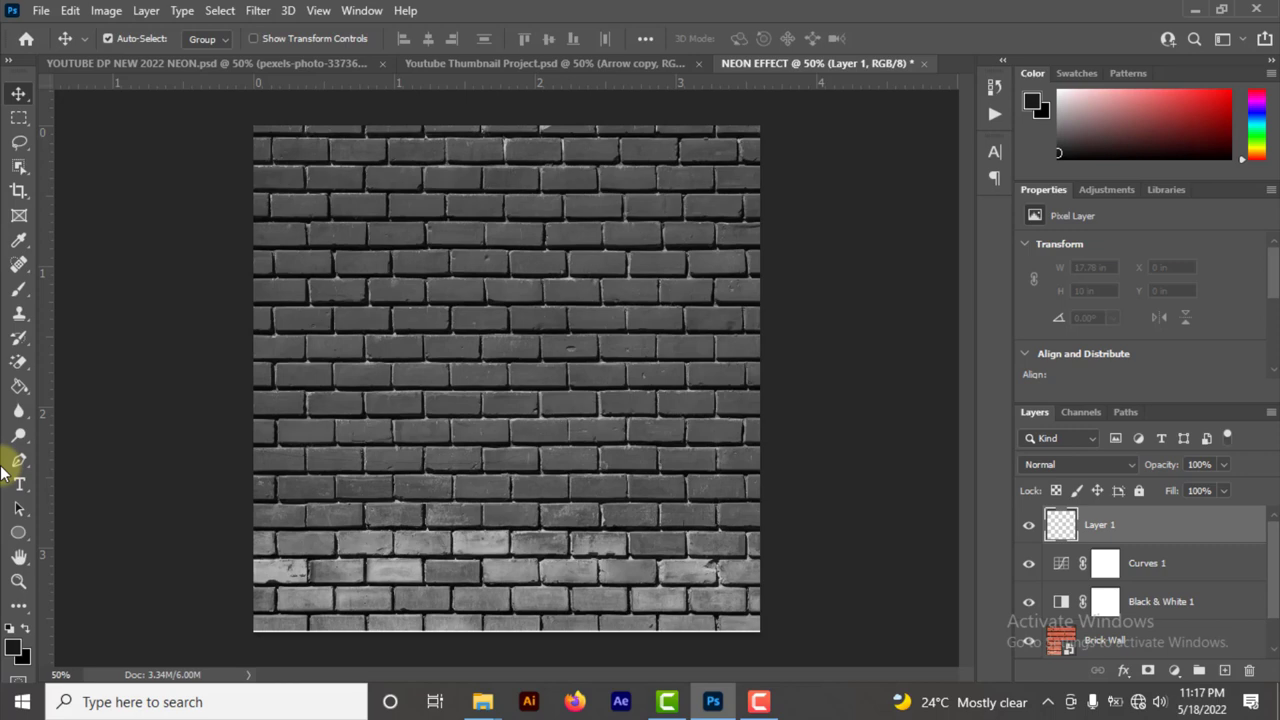
click(19, 386)
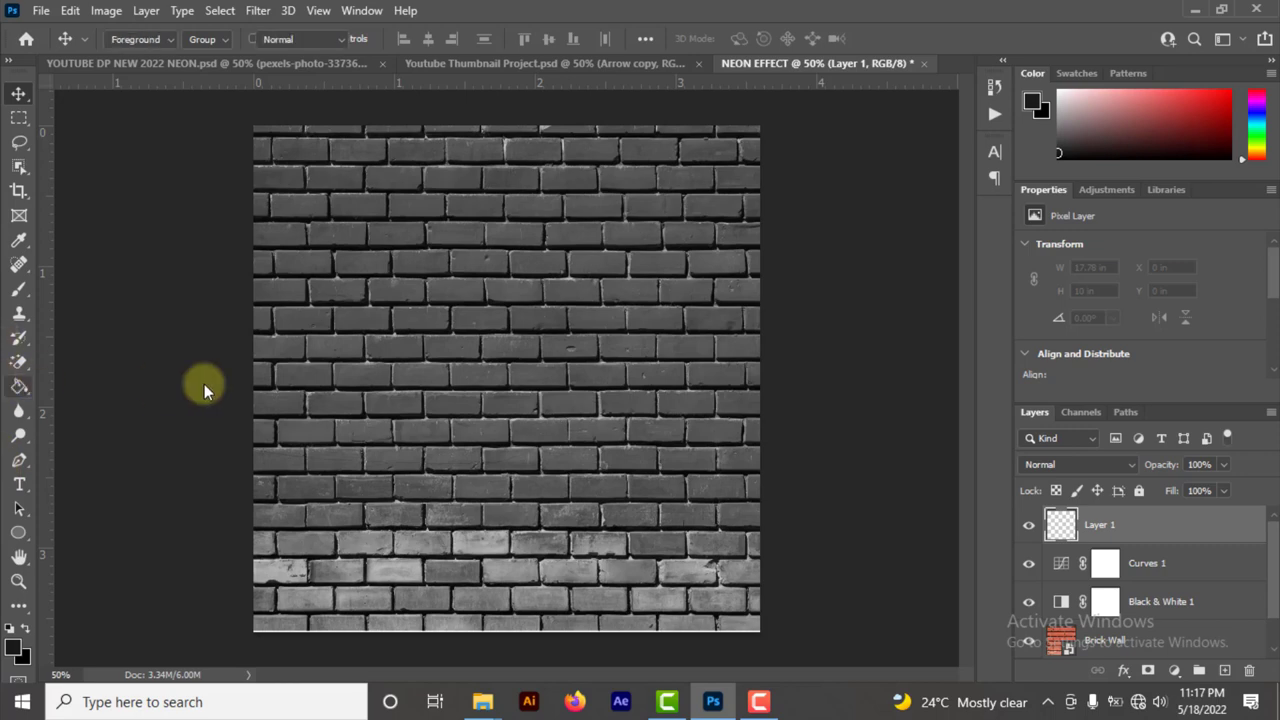
click(395, 394)
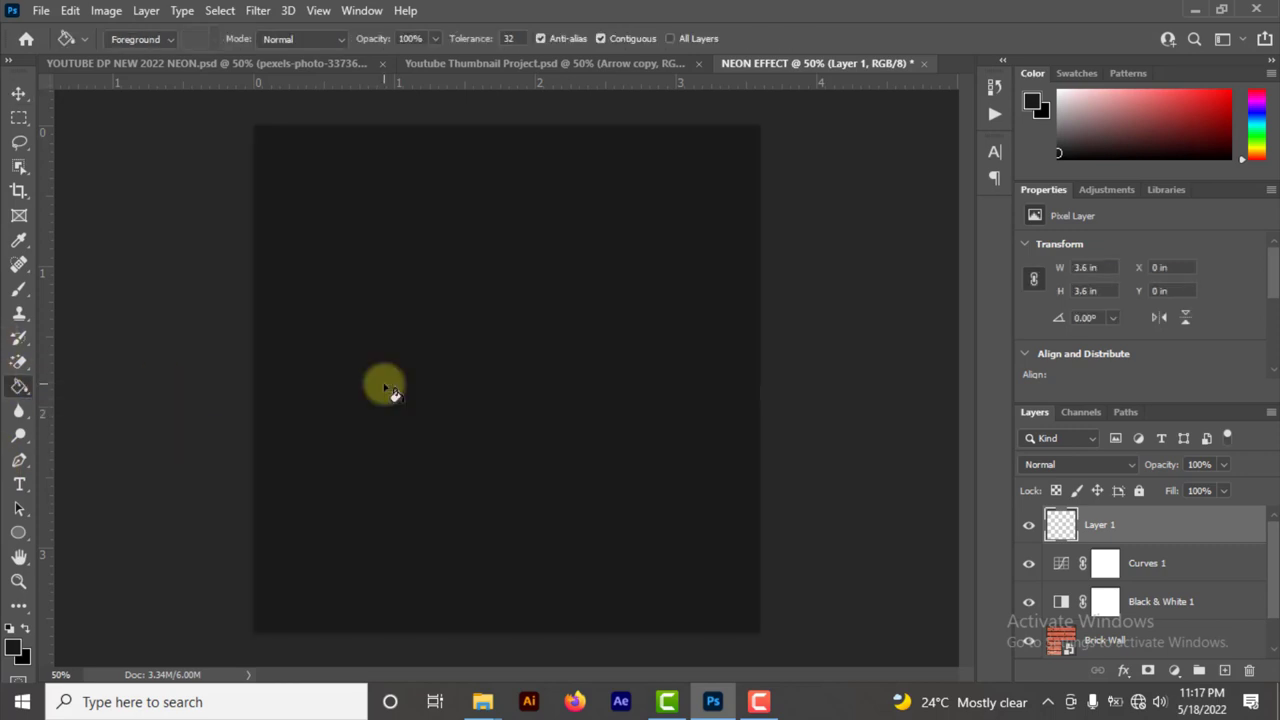
Step: Set Layer 1 to Darker Color blending at 80% opacity and add an empty Layer 2
click(1112, 466)
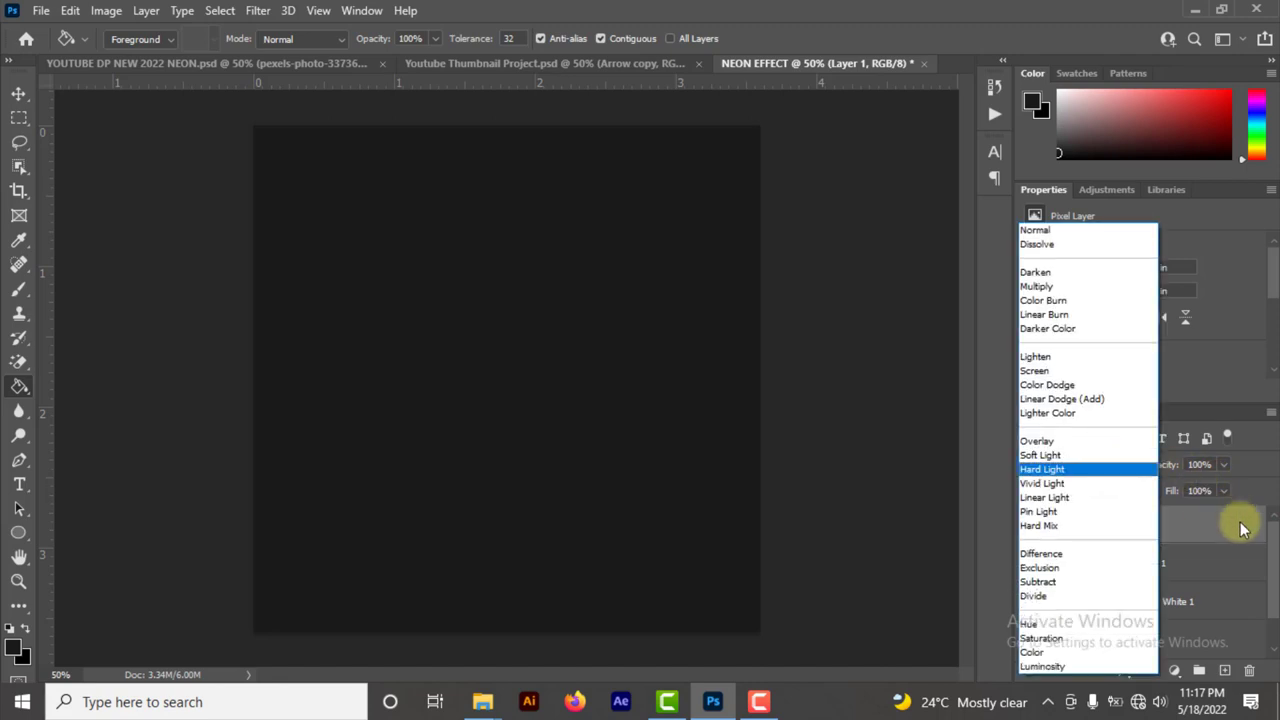
click(1031, 331)
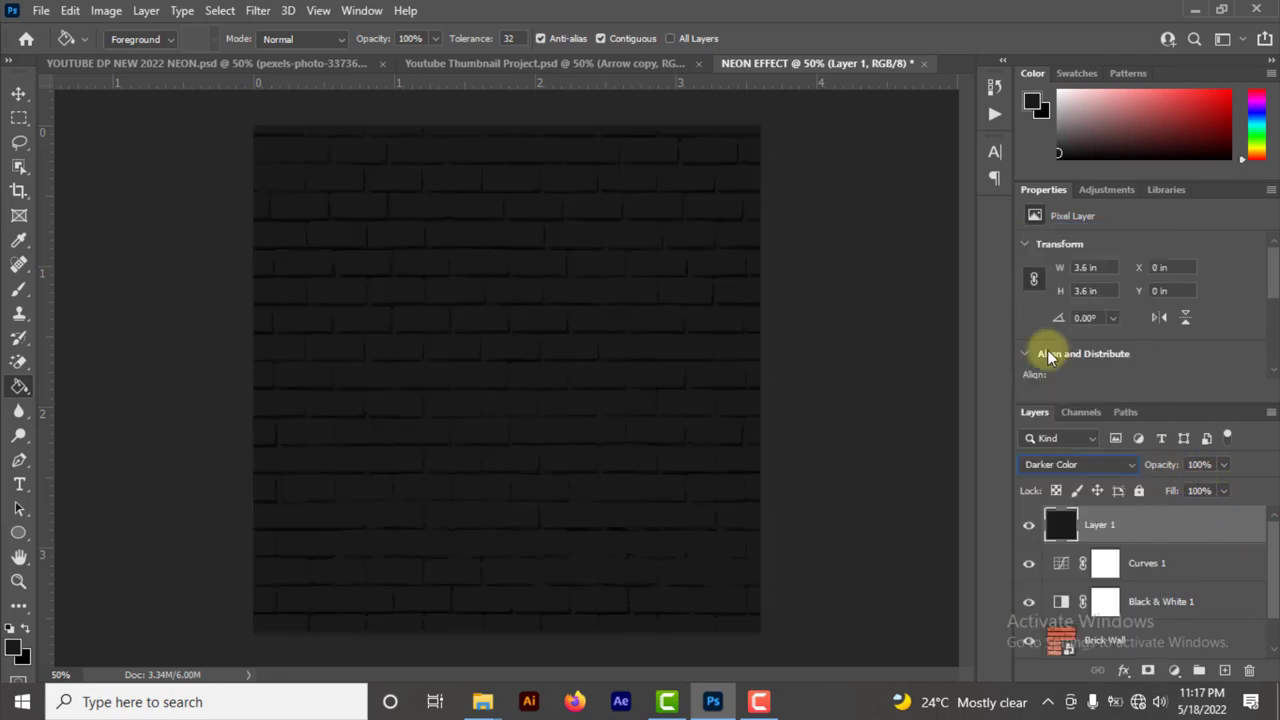
click(1205, 466)
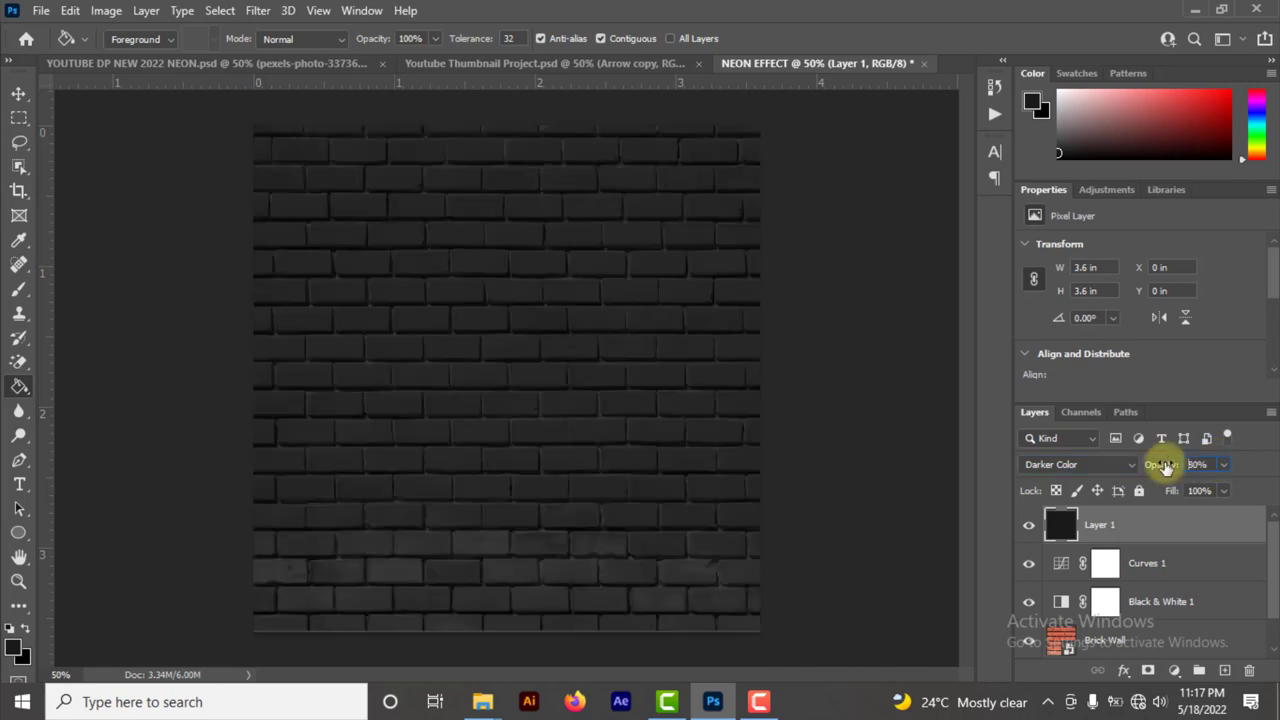
key(Return)
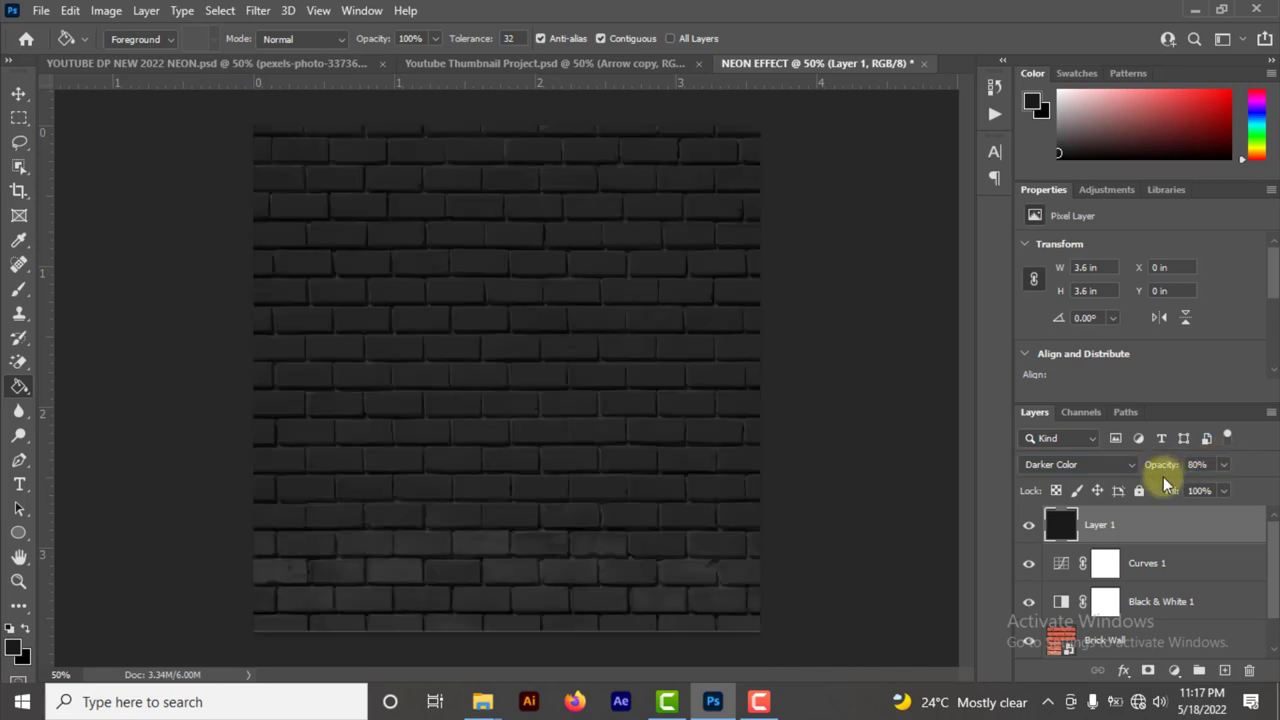
click(1218, 670)
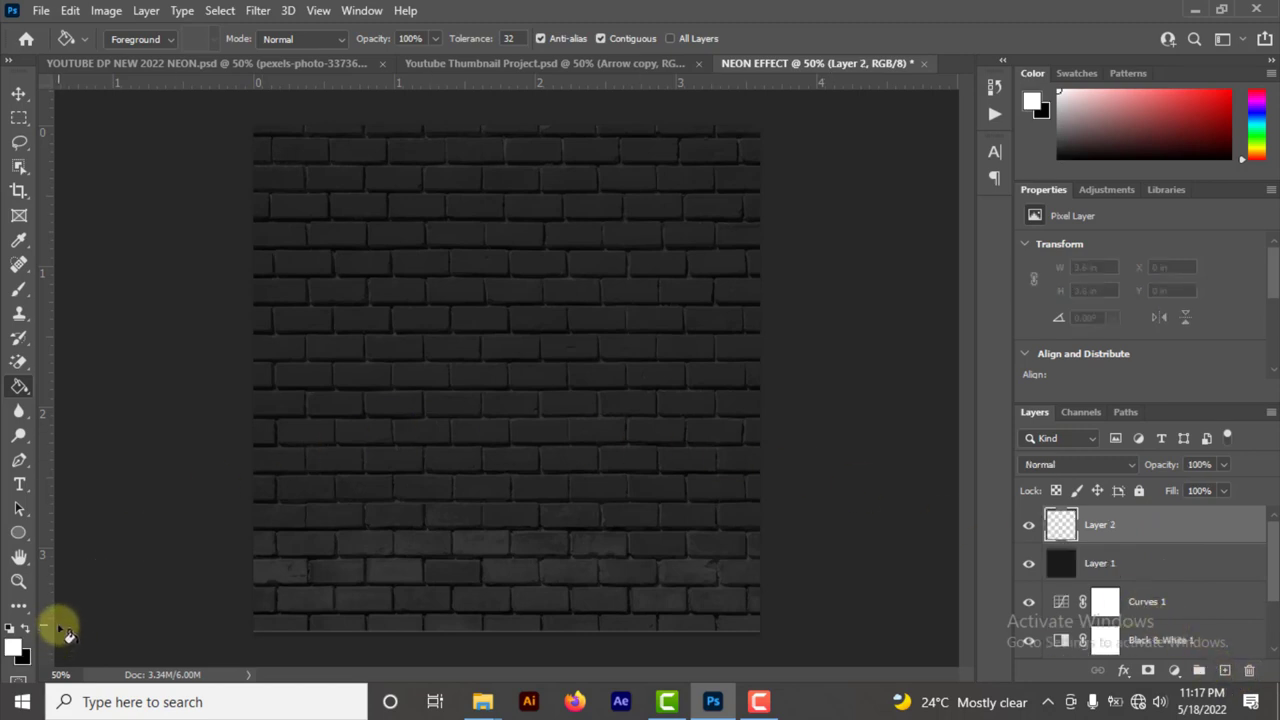
Step: Paint Bucket fill Layer 2 solid black, keep black as foreground, and add an empty Layer 3
click(458, 385)
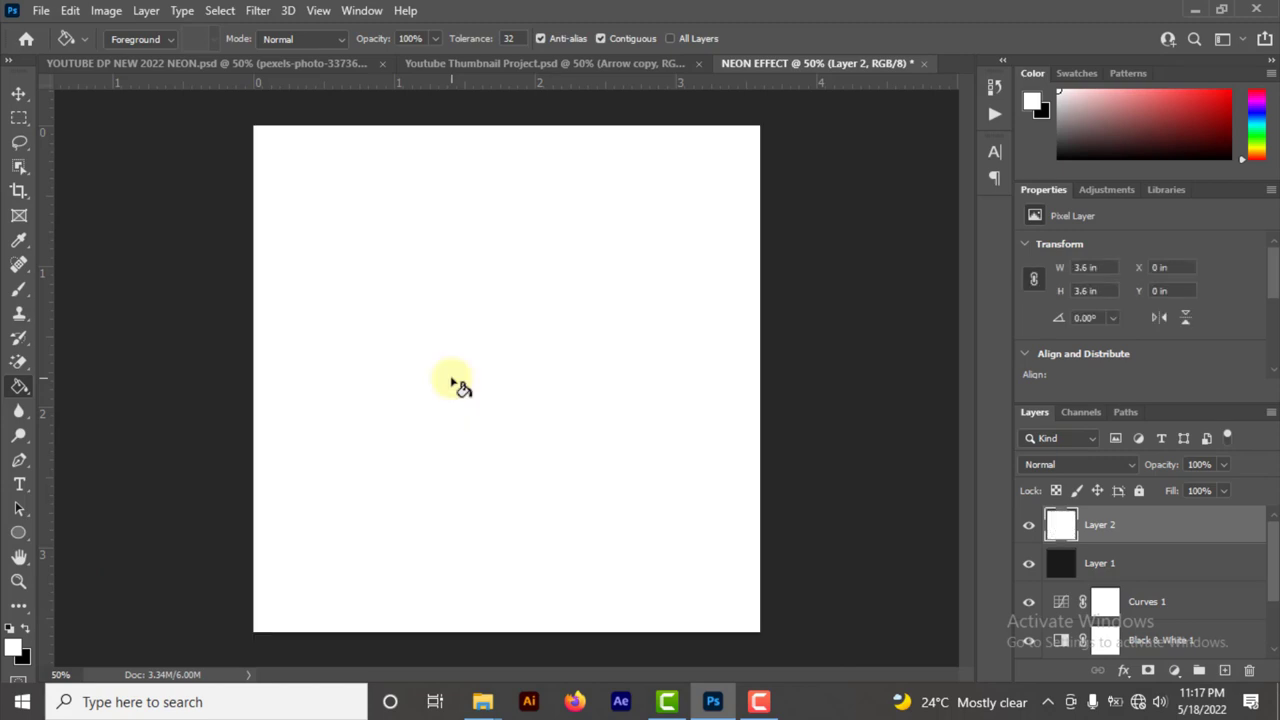
click(458, 385)
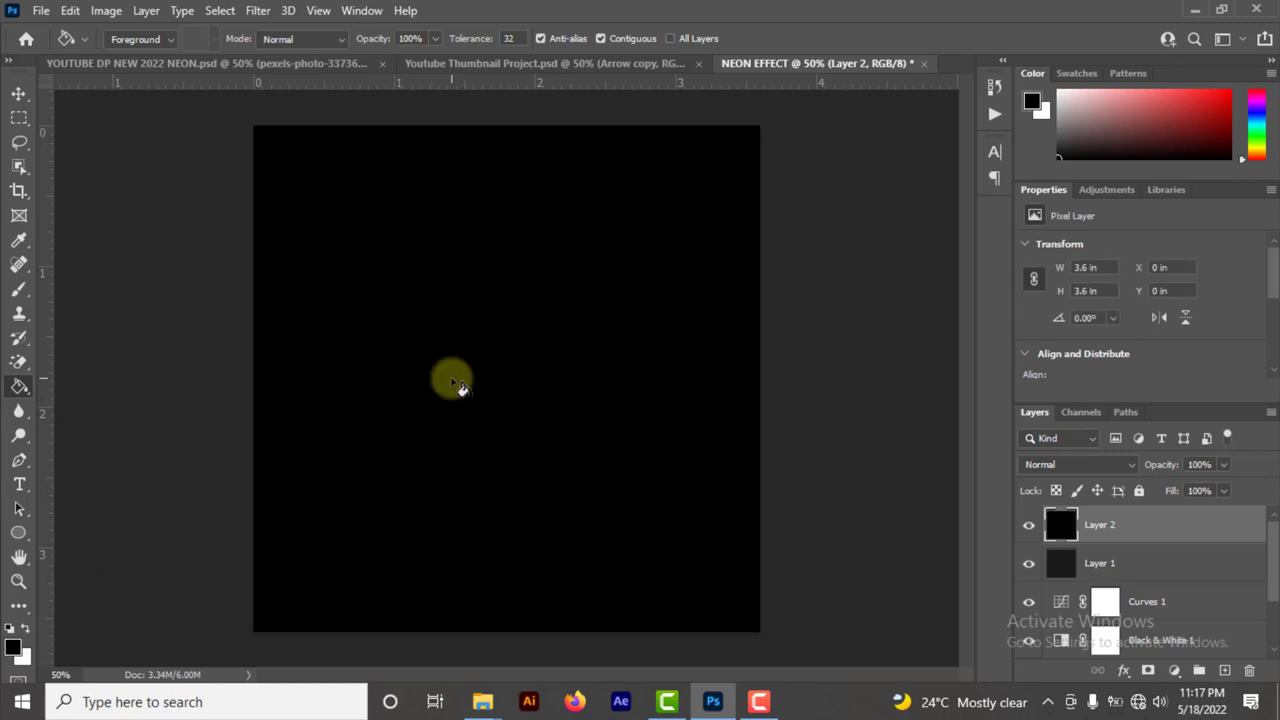
click(14, 648)
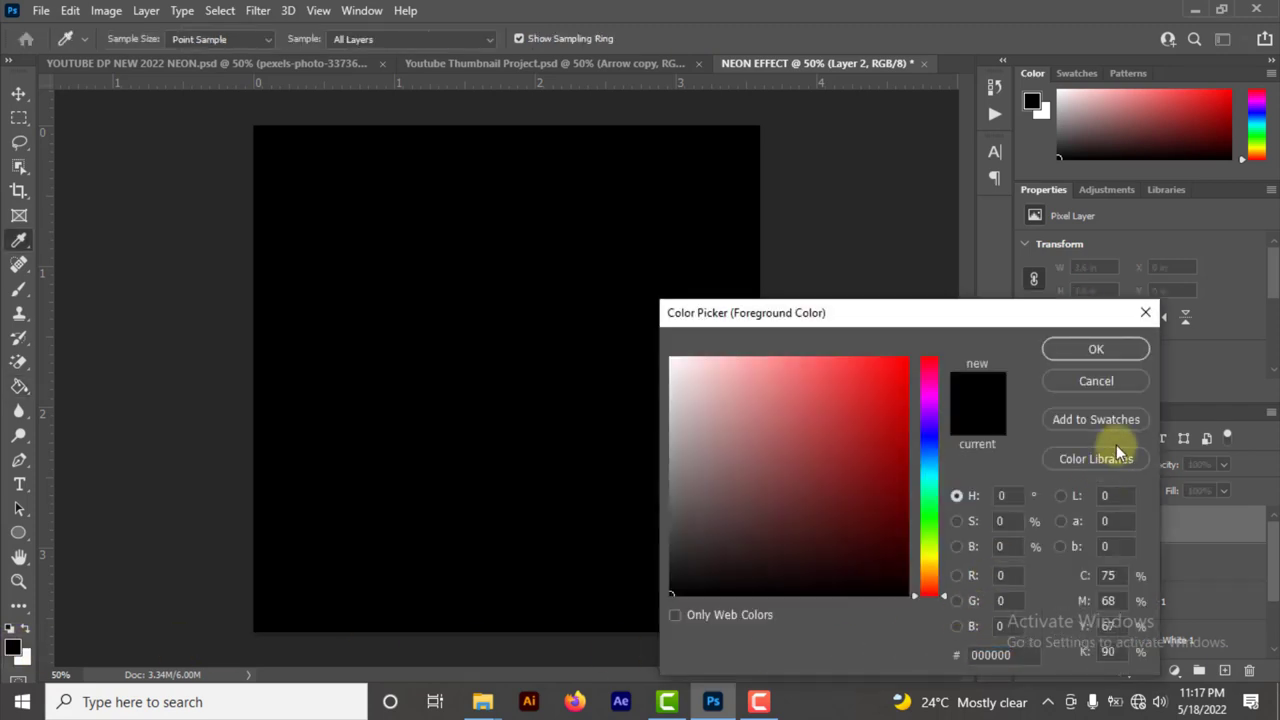
click(1094, 350)
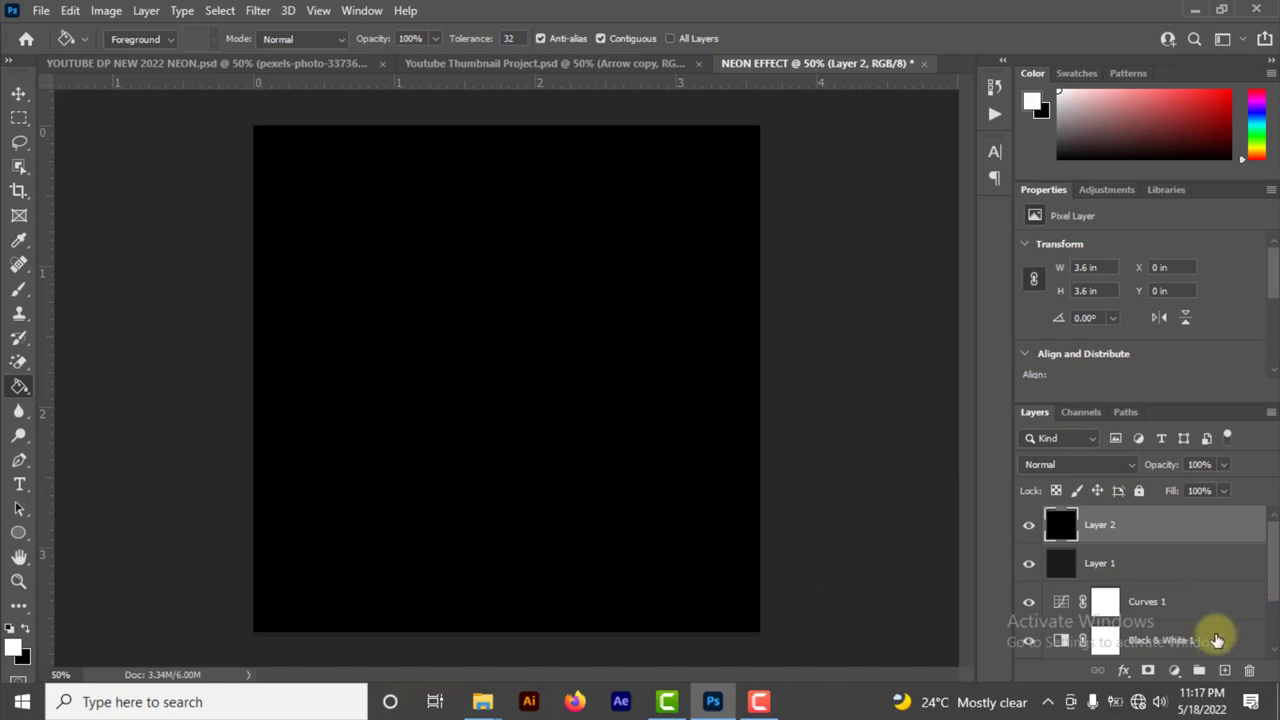
click(1224, 669)
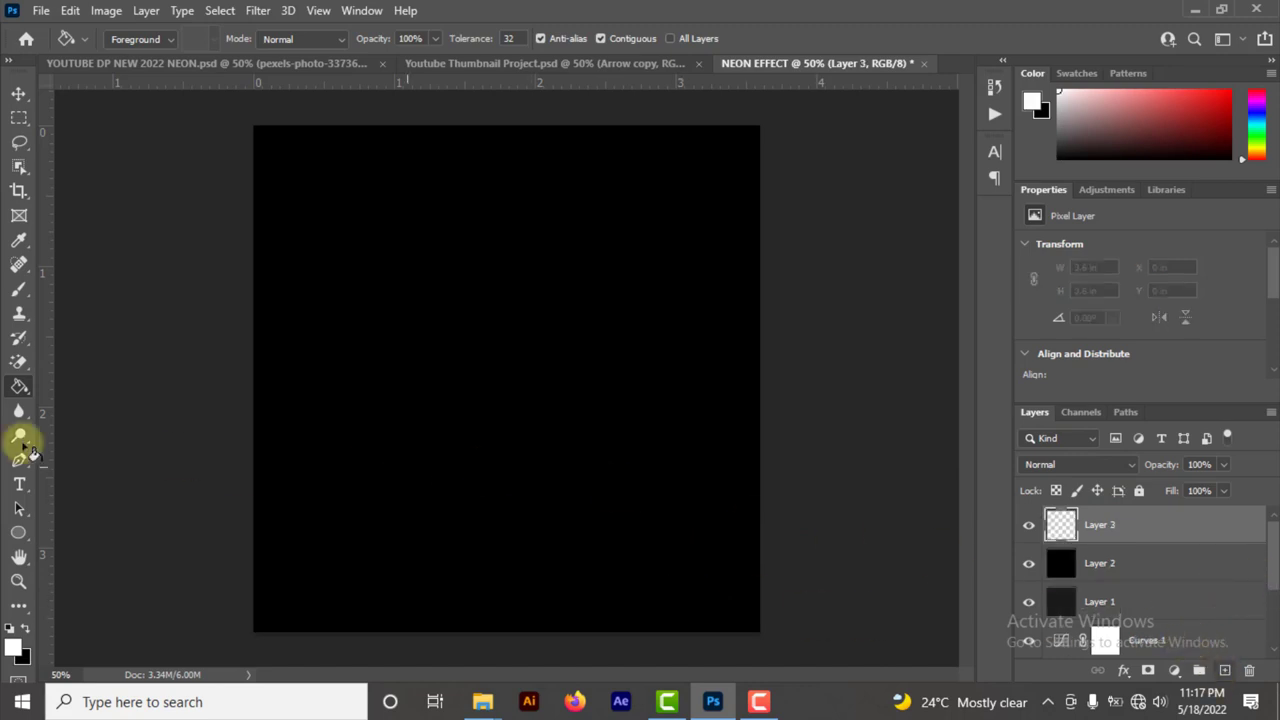
Step: Draw a large white circle, Ellipse 1, with the Ellipse tool
right_click(27, 535)
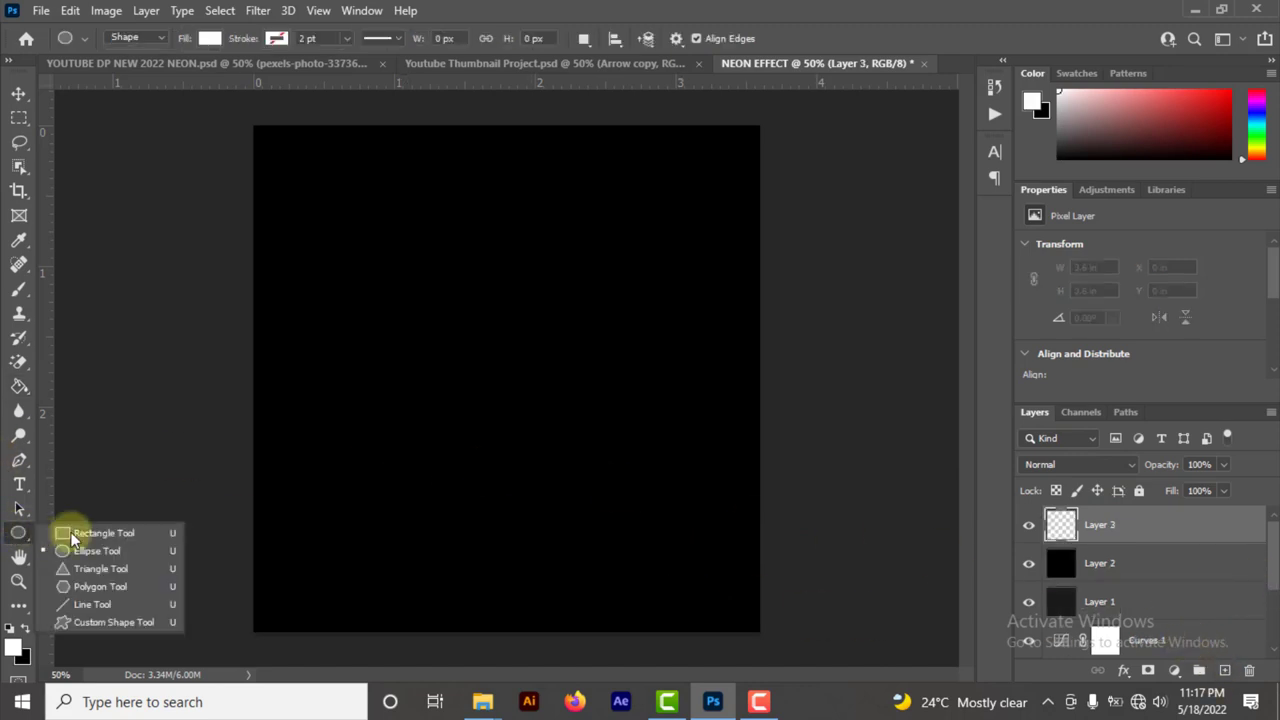
click(116, 547)
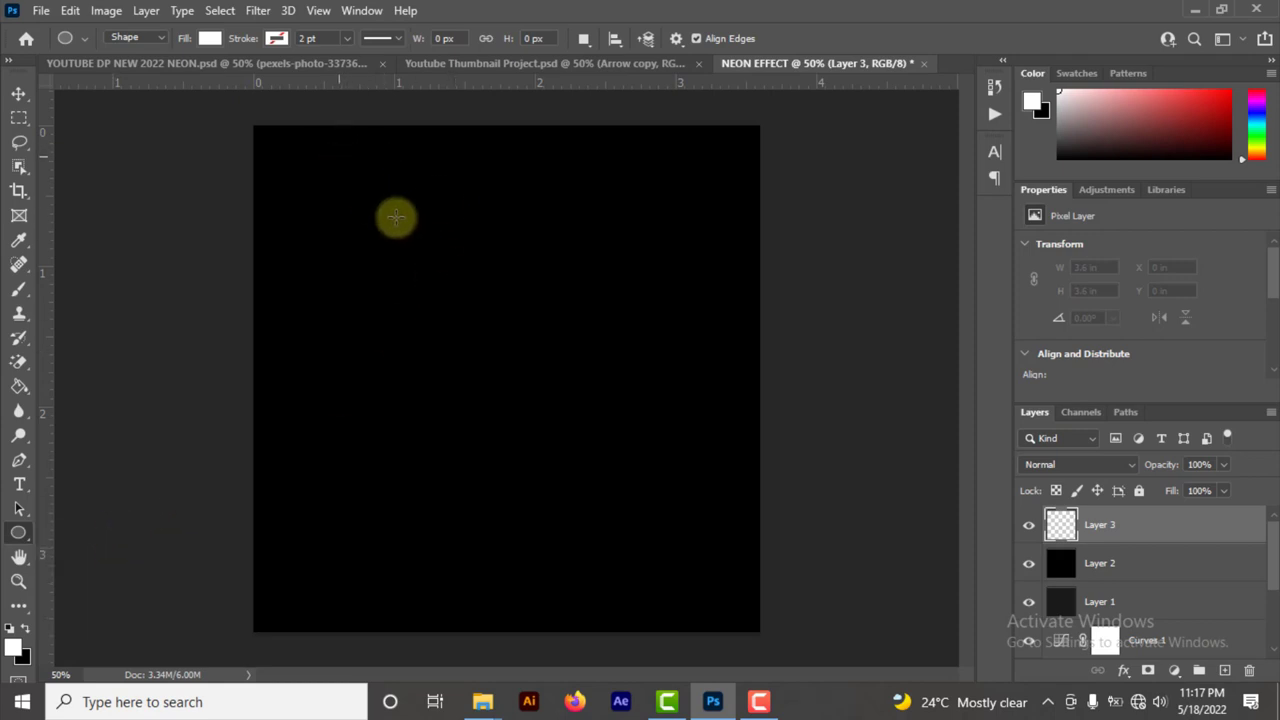
drag(371, 203, 771, 671)
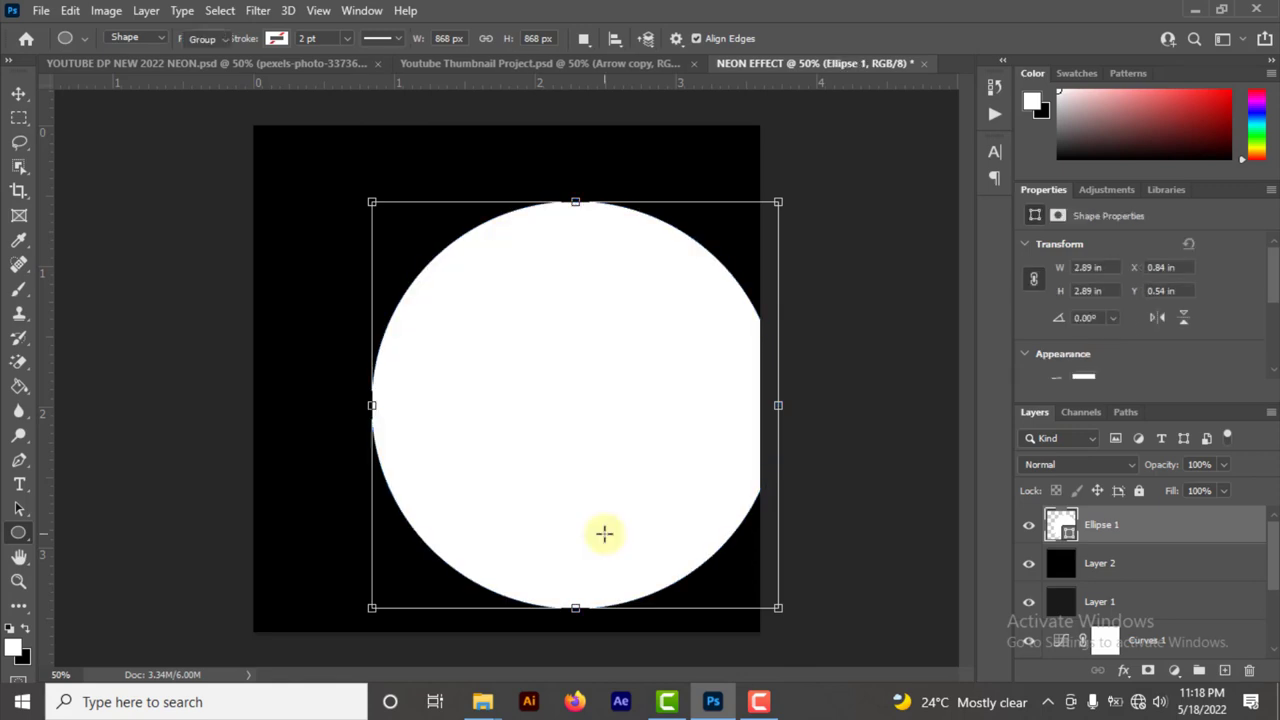
Step: Align Ellipse 1 to the horizontal and vertical centres of the canvas, then deselect
key(v)
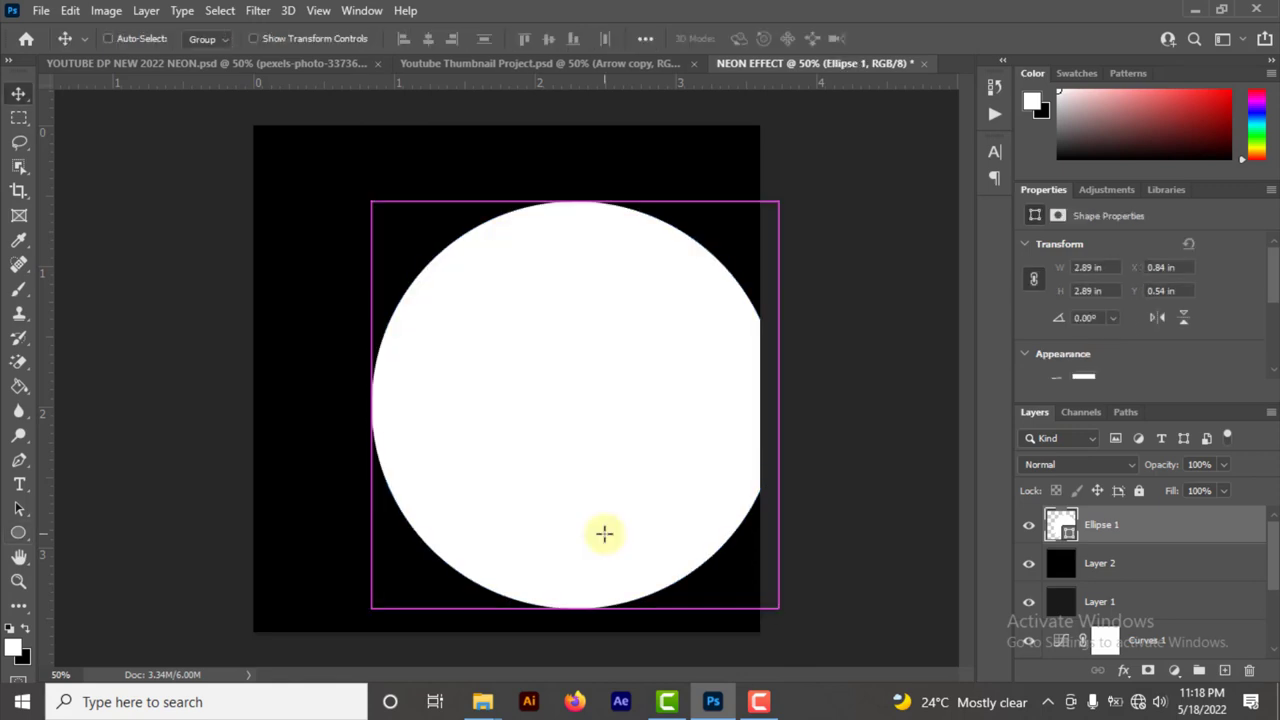
key(ctrl+a)
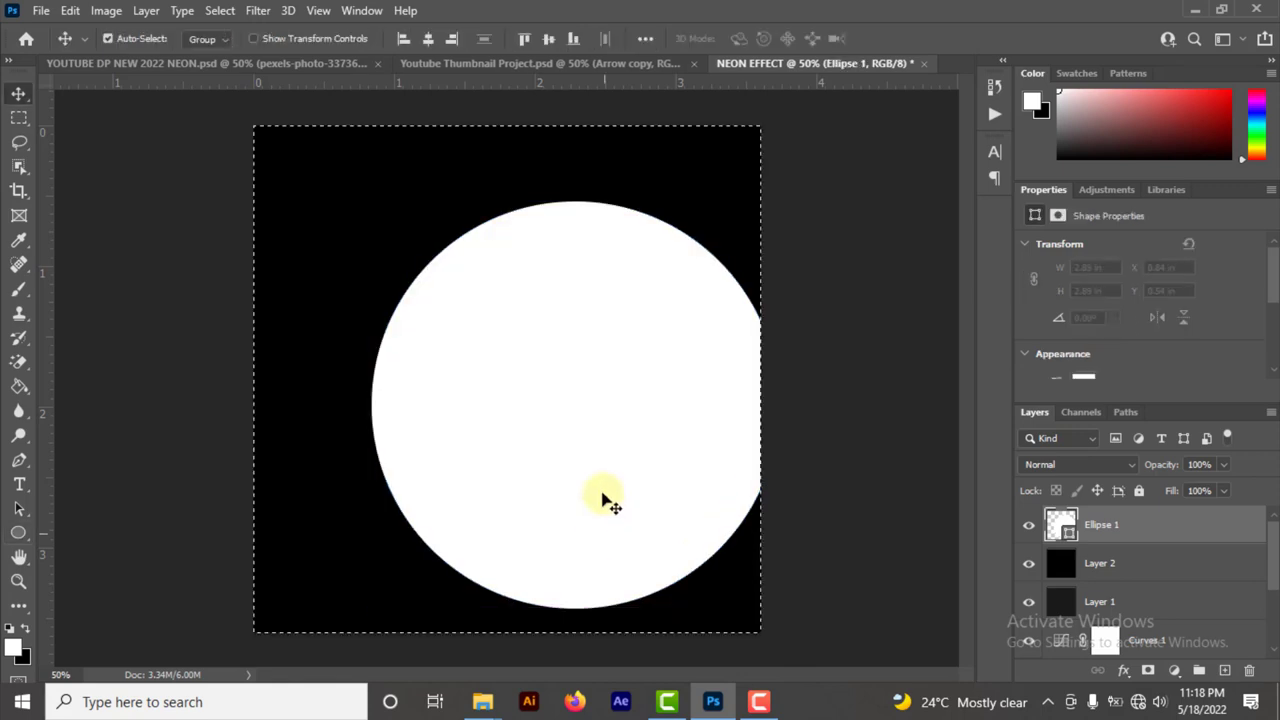
click(428, 38)
click(548, 39)
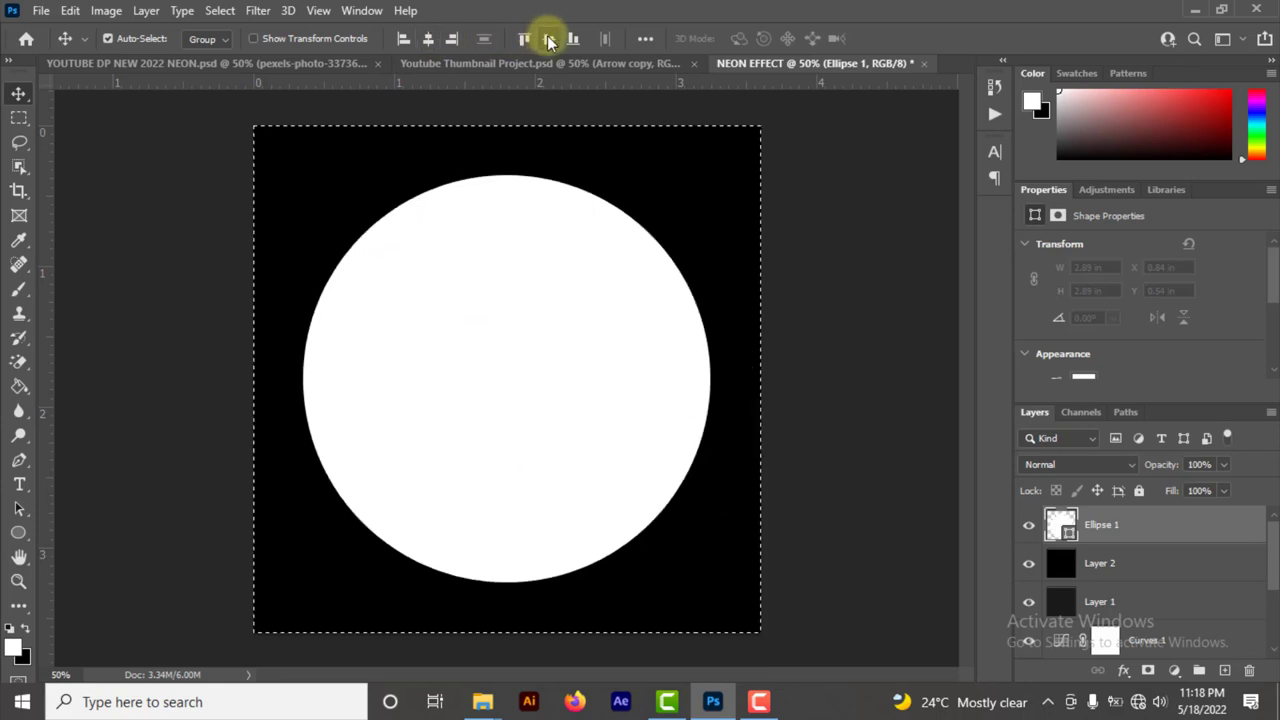
key(ctrl+d)
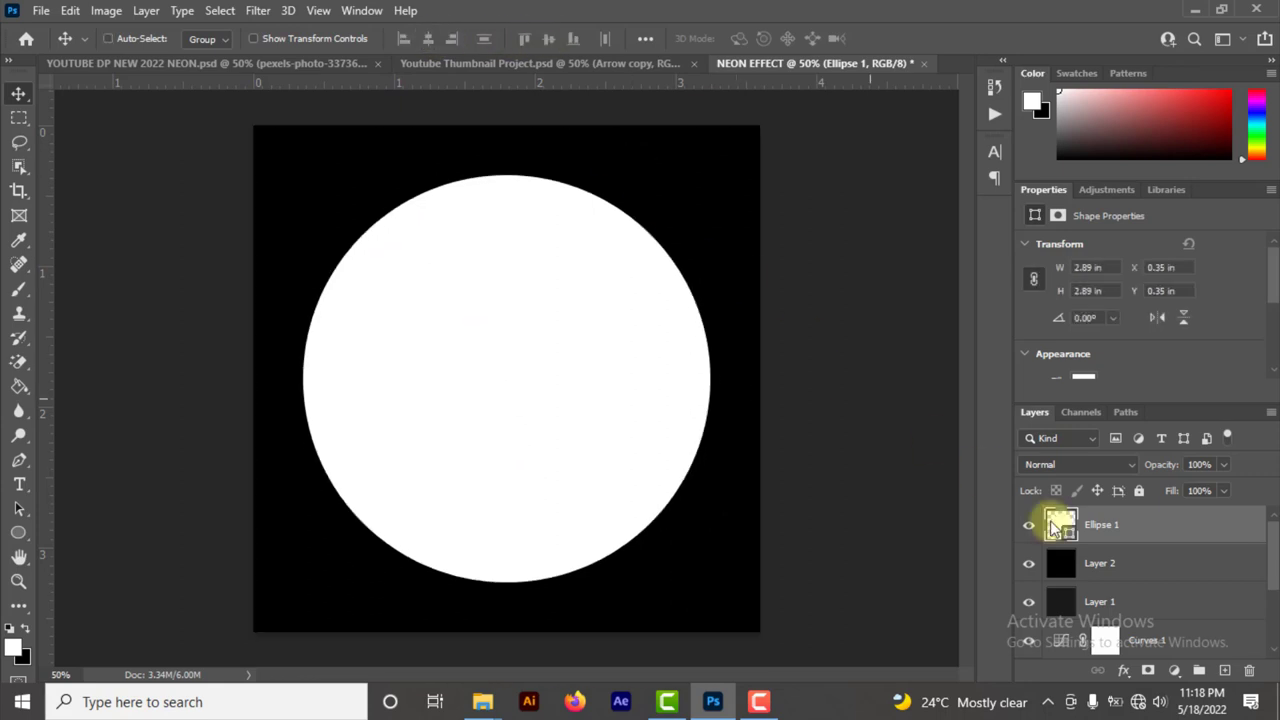
key(ctrl)
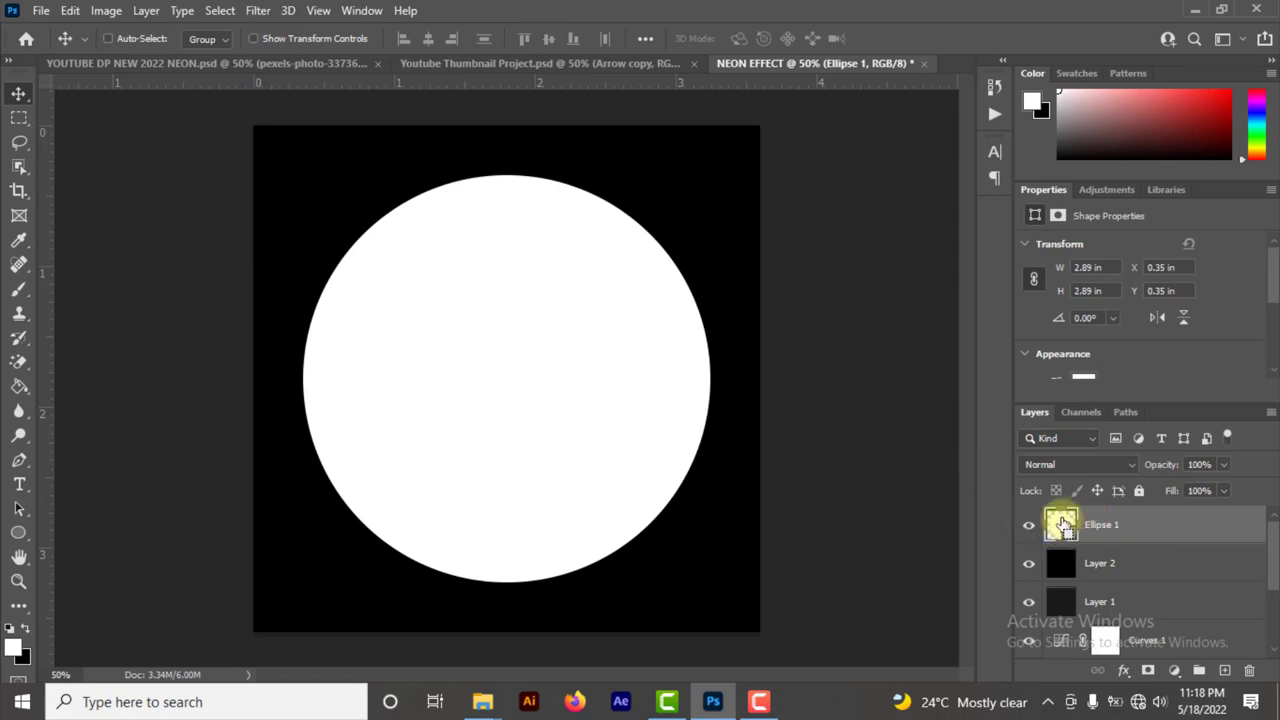
Step: Load the circle's outline, hide Ellipse 1, and delete that circle from black Layer 2
ctrl+click(1063, 527)
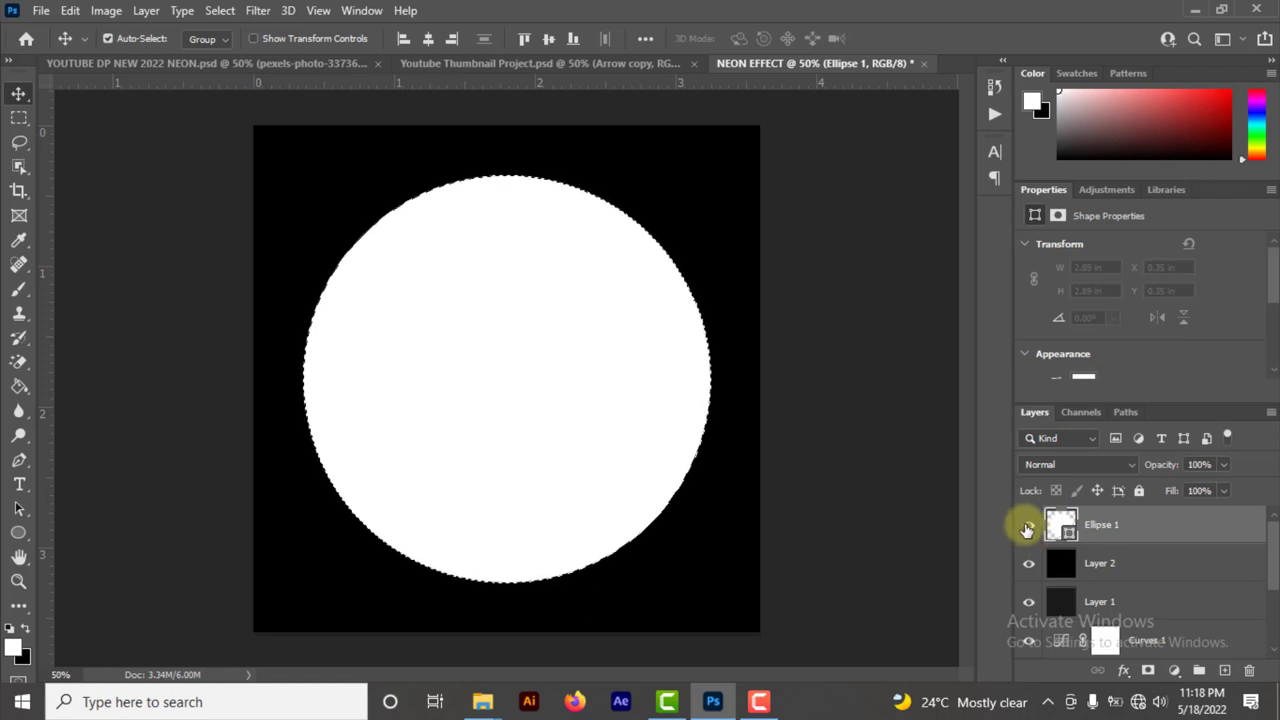
click(1027, 528)
click(1114, 564)
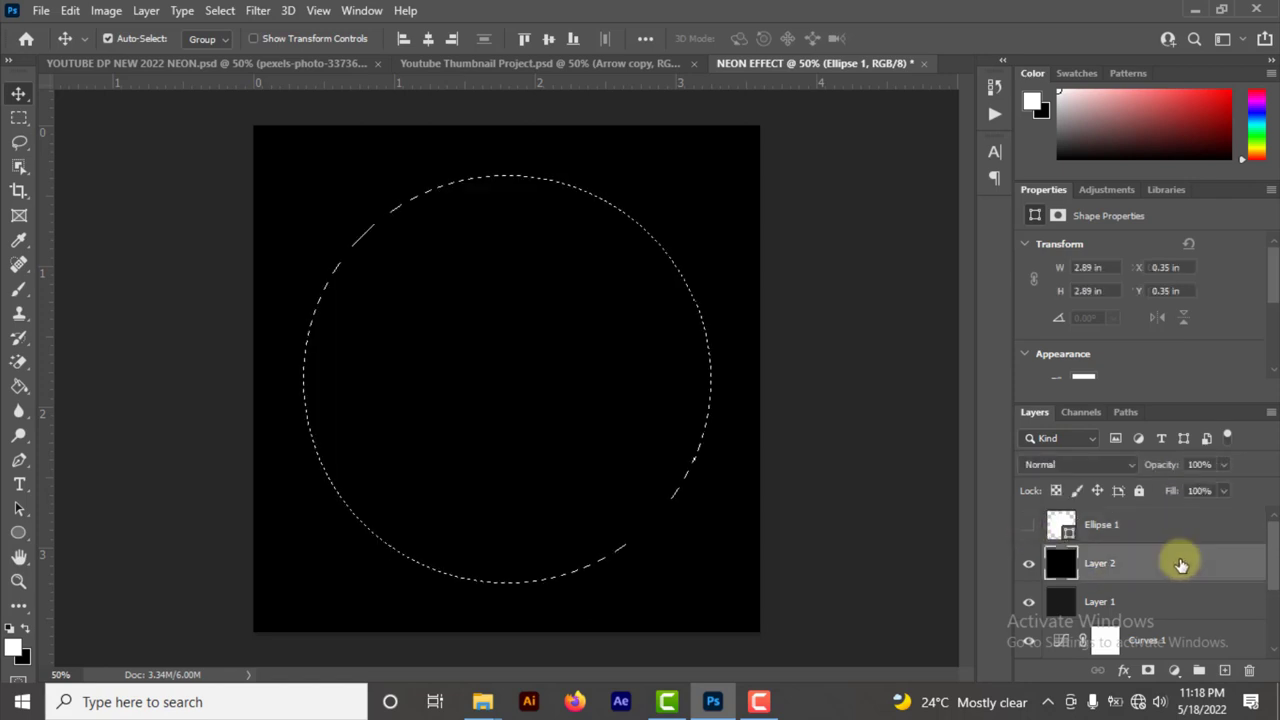
key(Delete)
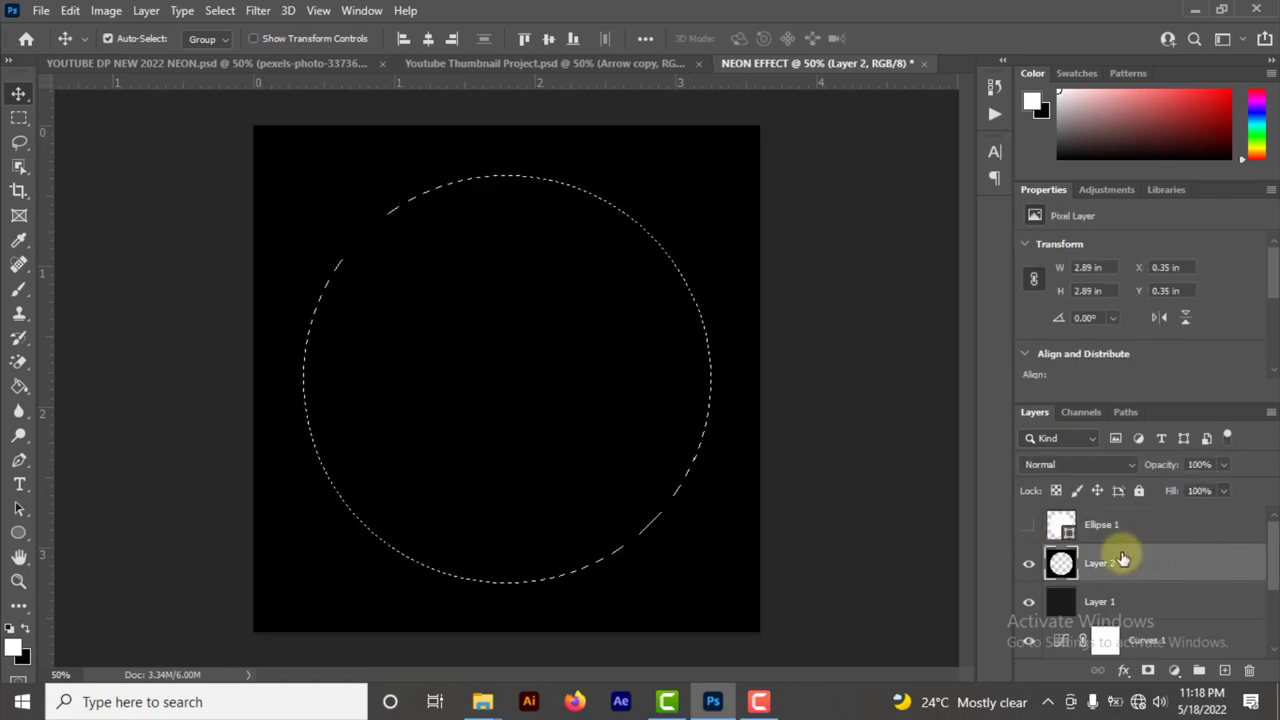
key(ctrl)
key(ctrl+d)
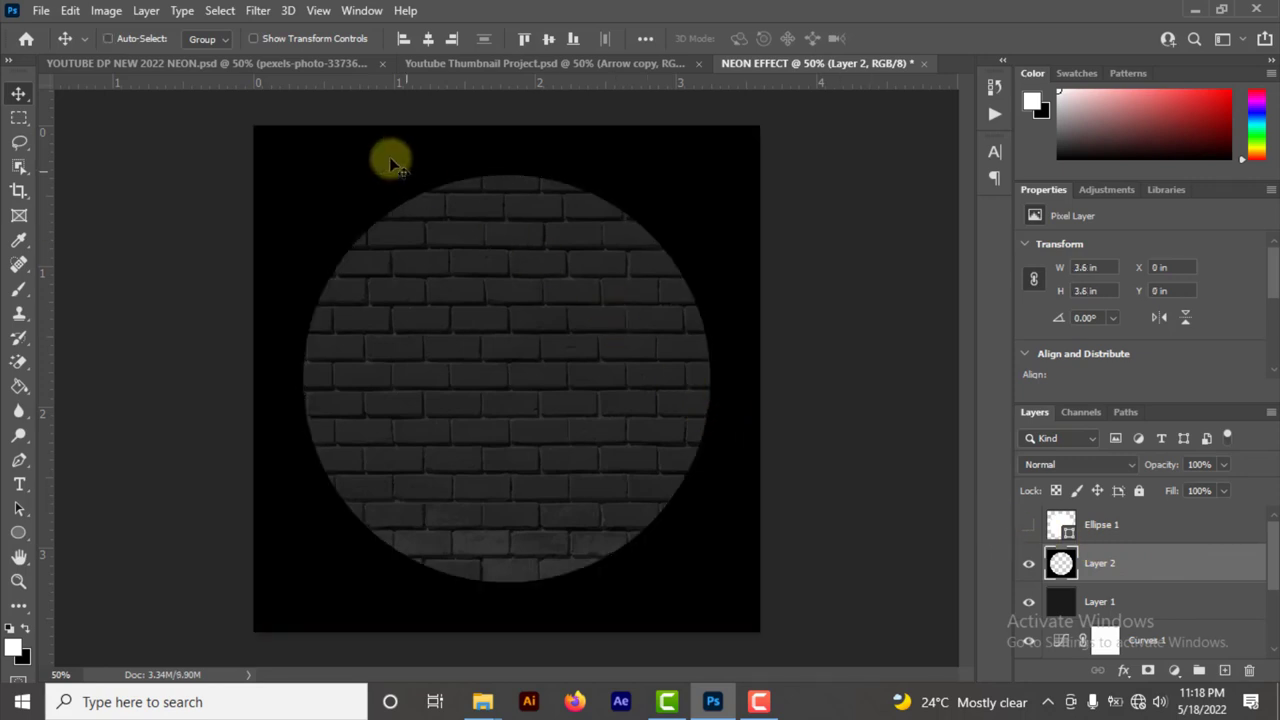
Step: Apply a Gaussian Blur of radius 100 to Layer 2 and lower its opacity to 80%
click(252, 10)
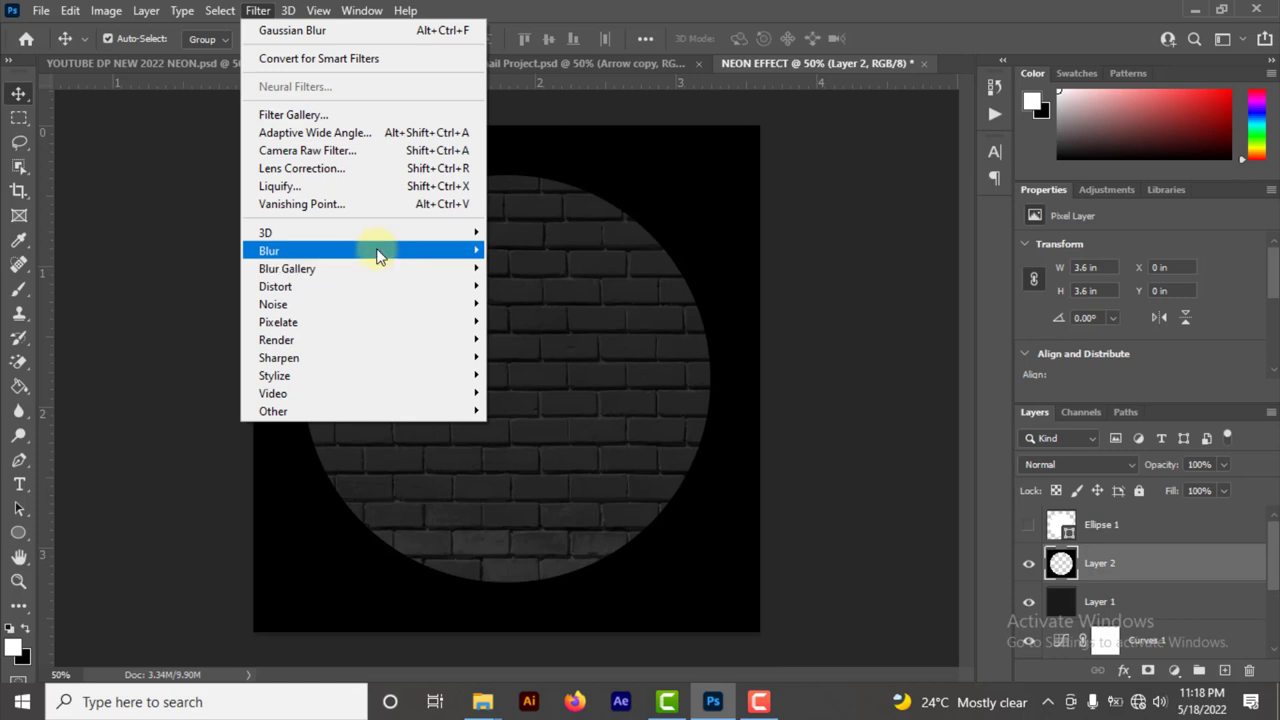
mouse_move(408, 251)
click(513, 323)
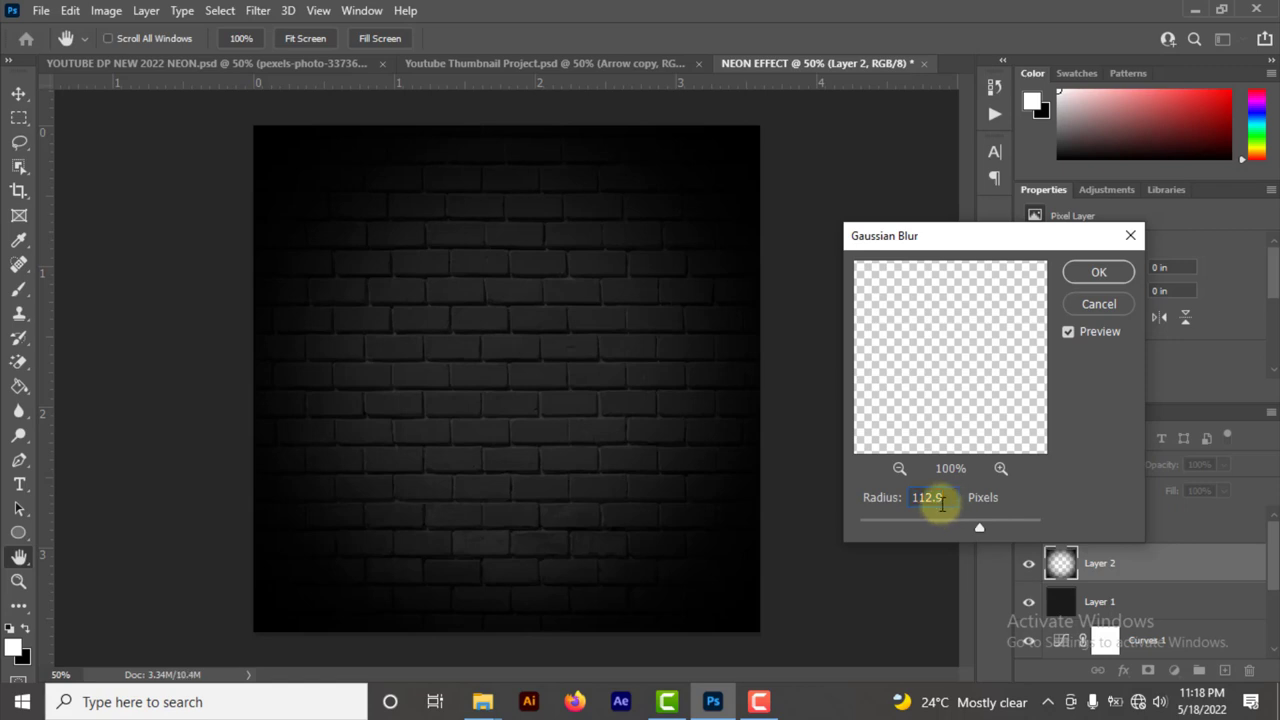
drag(941, 505, 889, 502)
text(100)
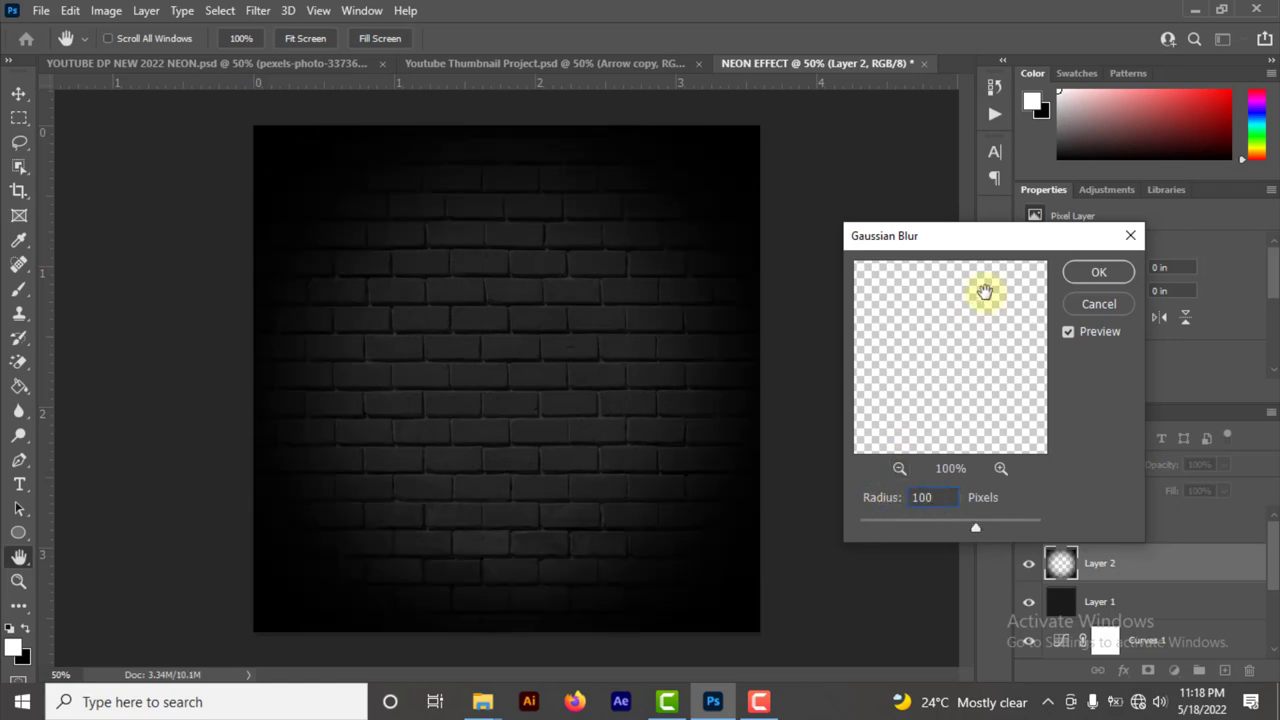
click(1099, 272)
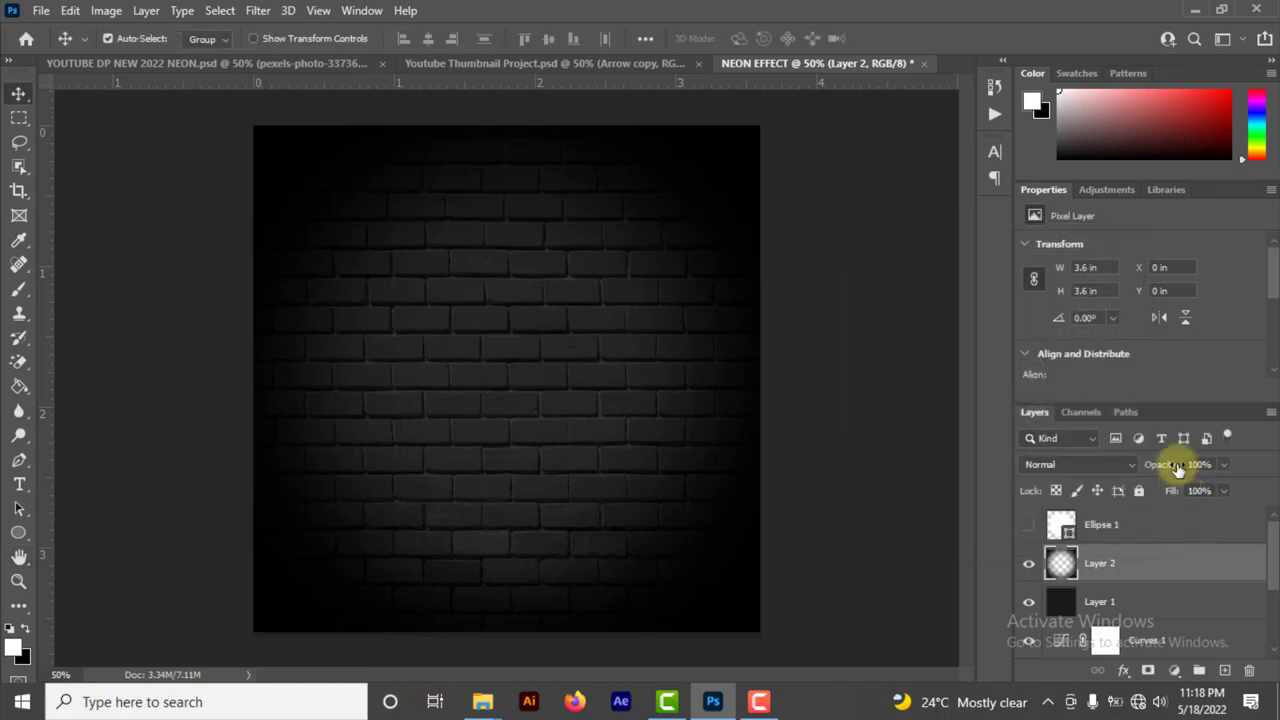
drag(1179, 470, 1170, 473)
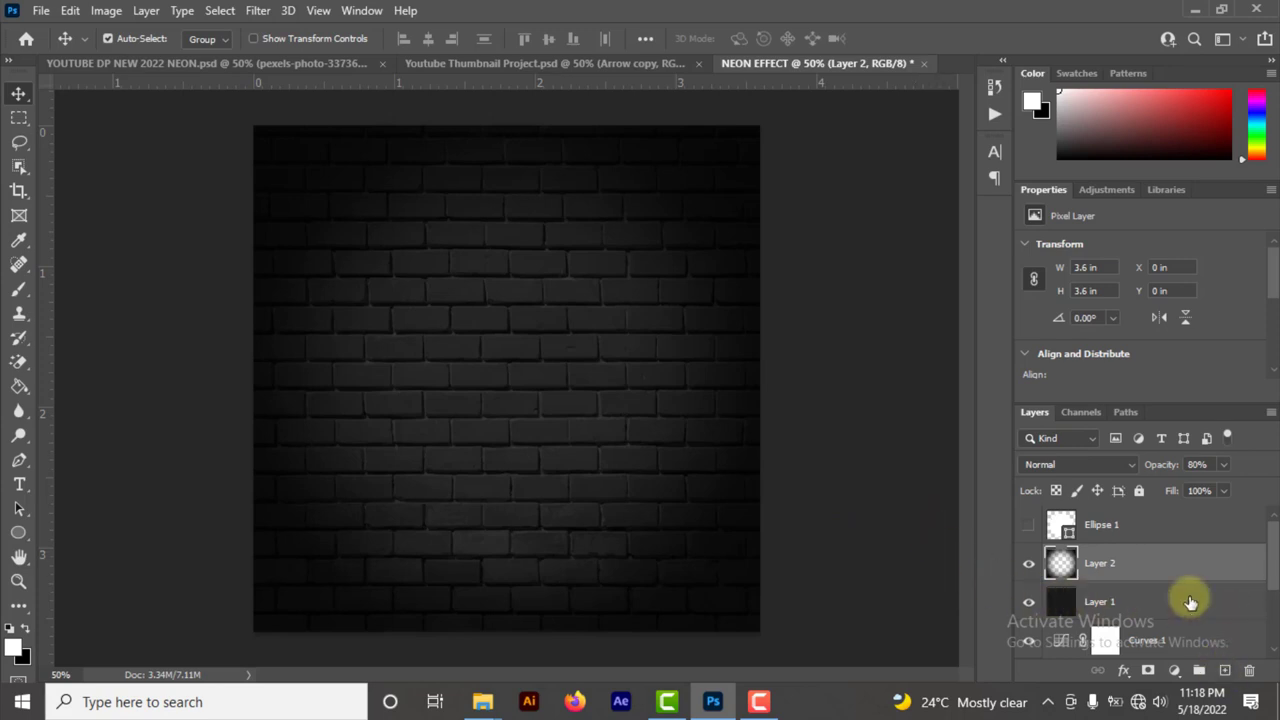
Step: Select Layer 2 through Brick Wall plus Ellipse 1 and group them as BG
scroll(1190, 602, down, 3)
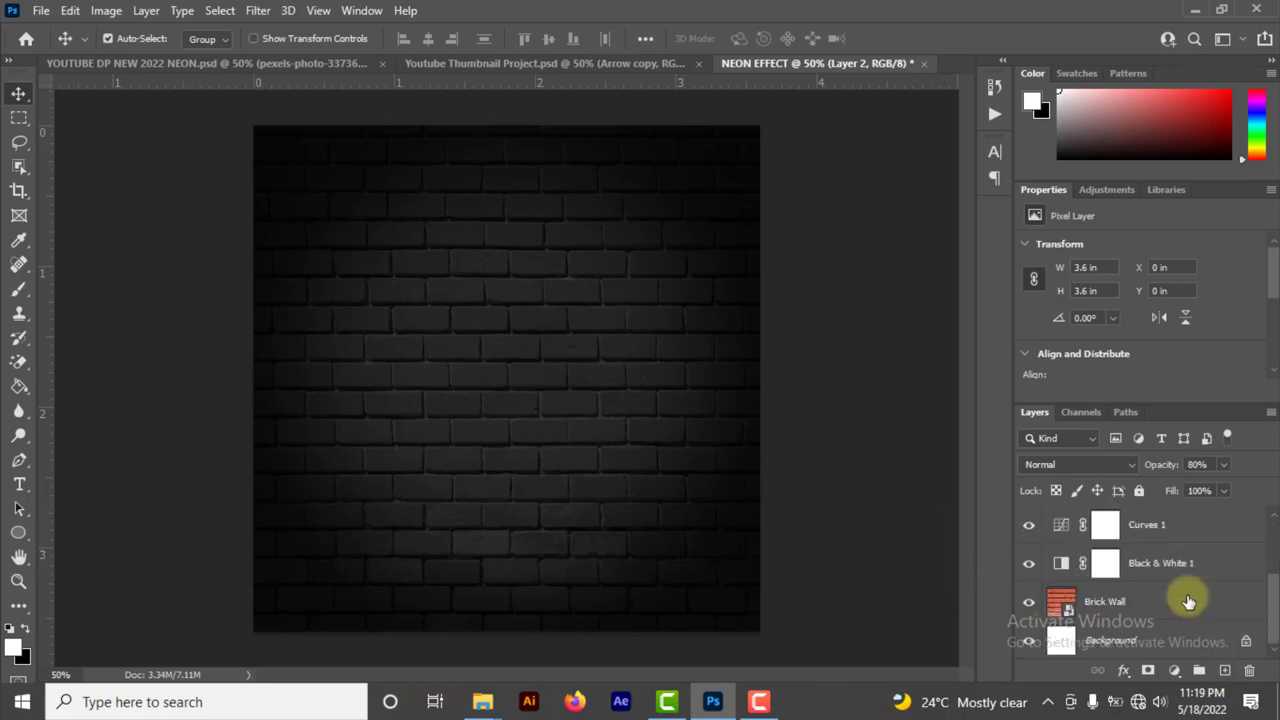
shift+click(1165, 595)
scroll(1165, 595, up, 3)
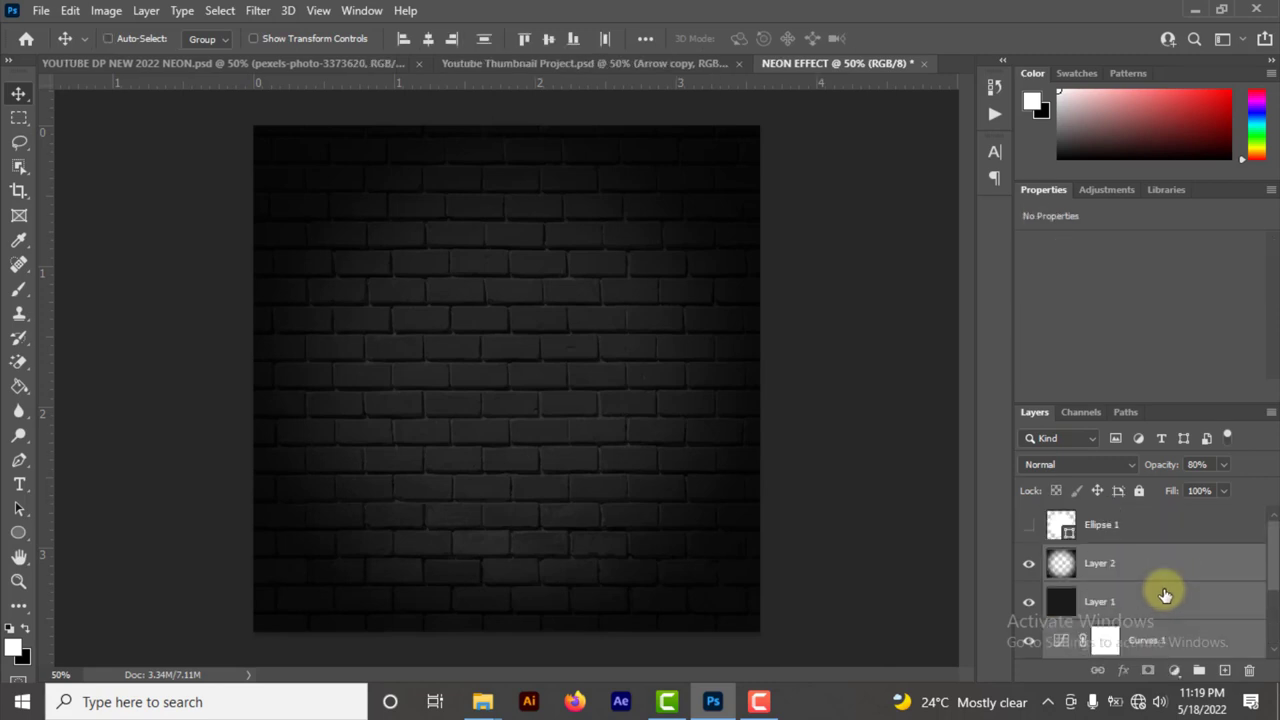
shift+click(1152, 537)
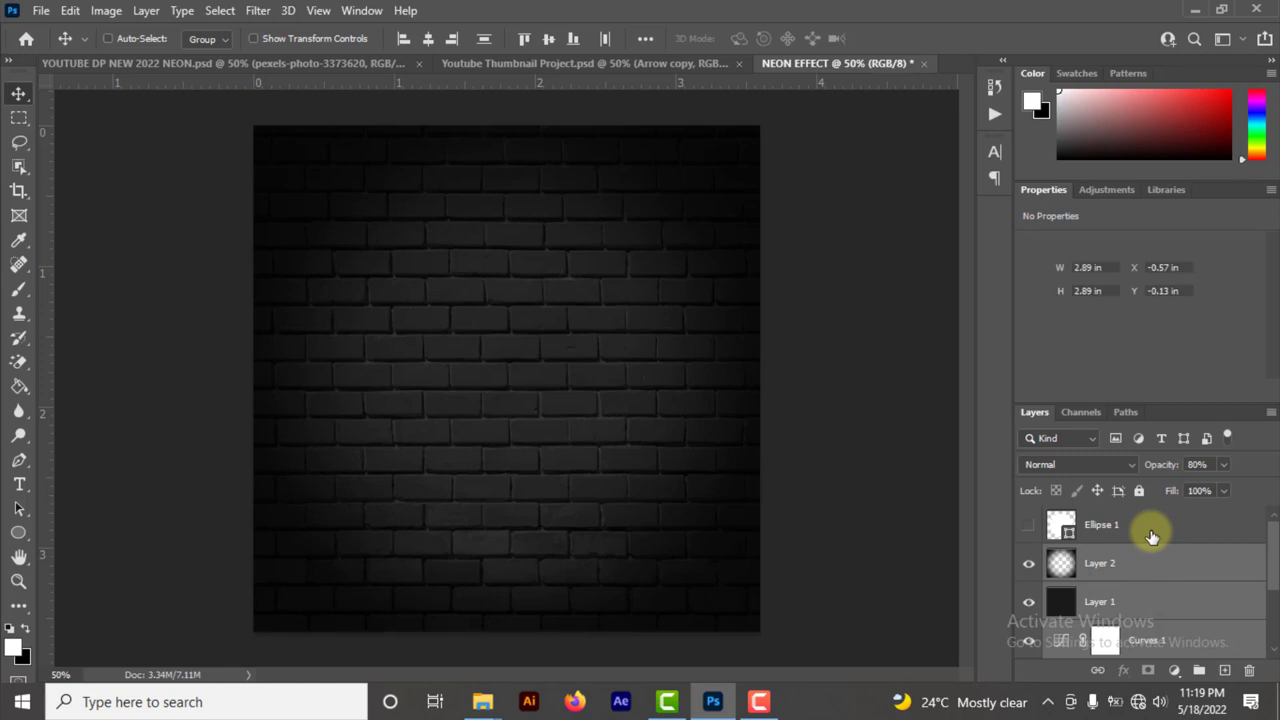
key(ctrl+g)
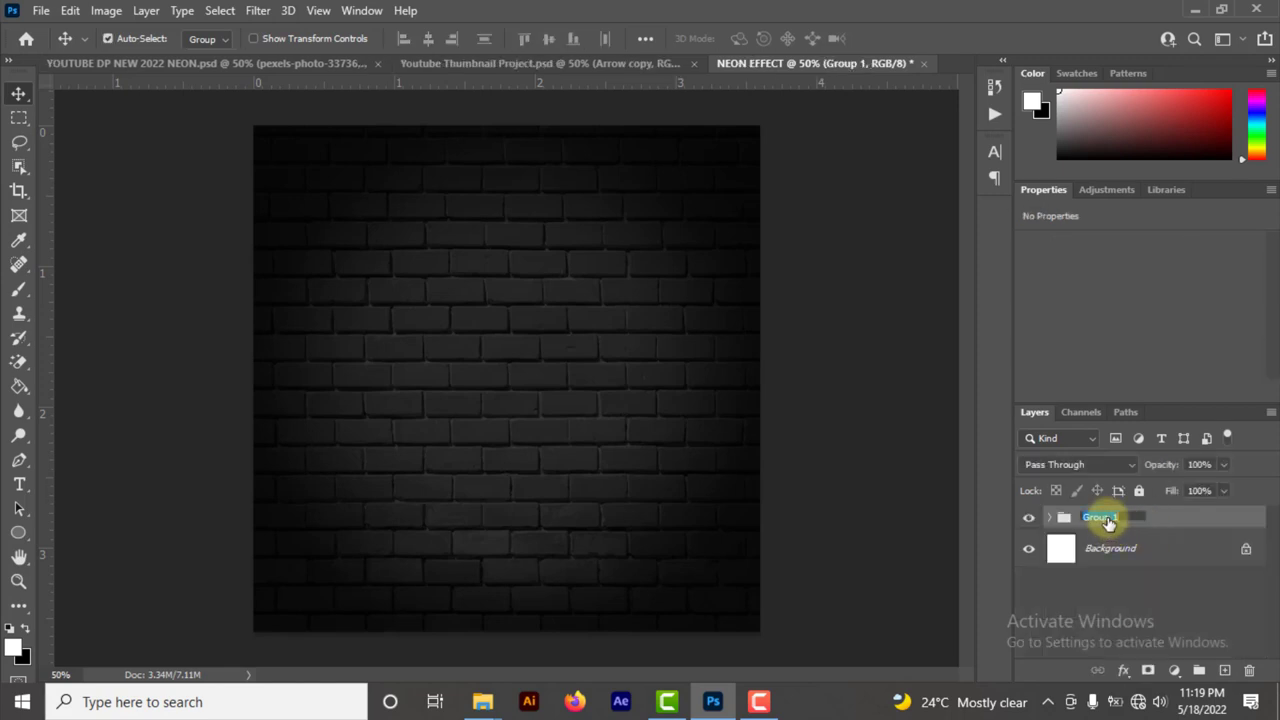
key(Return)
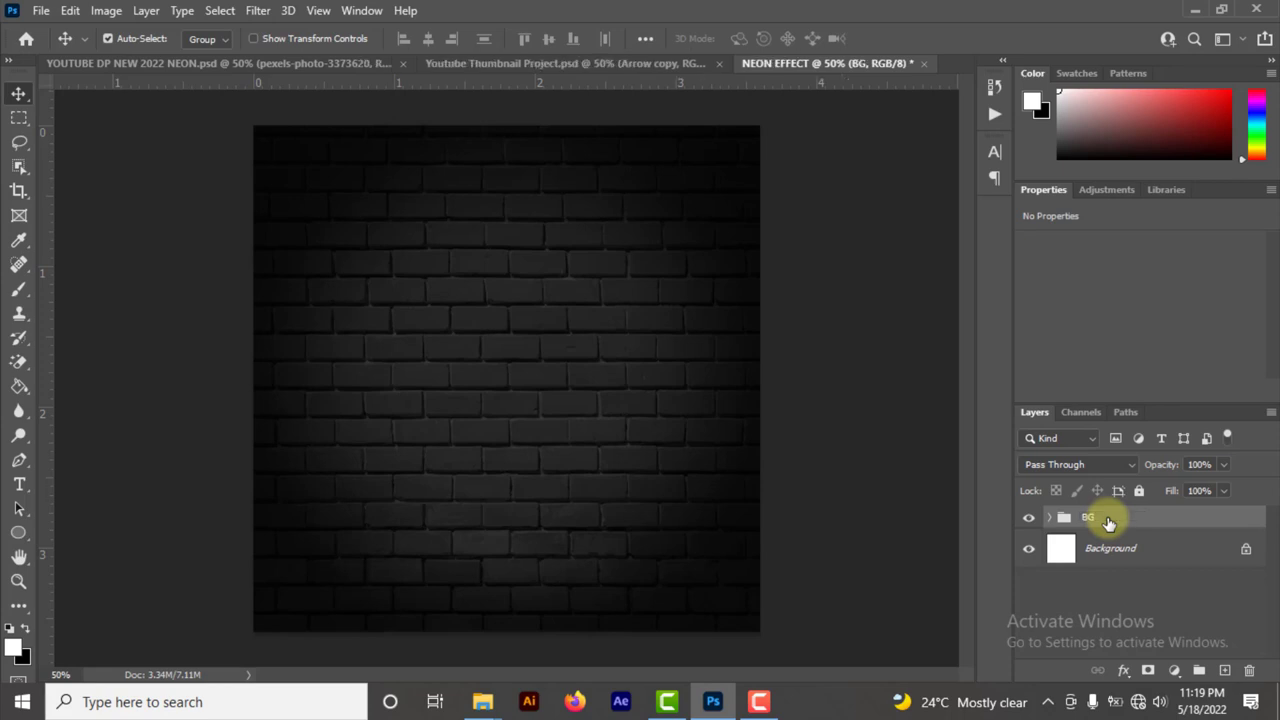
Step: Add an empty Layer 3, then drag the COLIN DESIGNTZ layer in from YOUTUBE DP NEW 2022 NEON.psd
click(1226, 672)
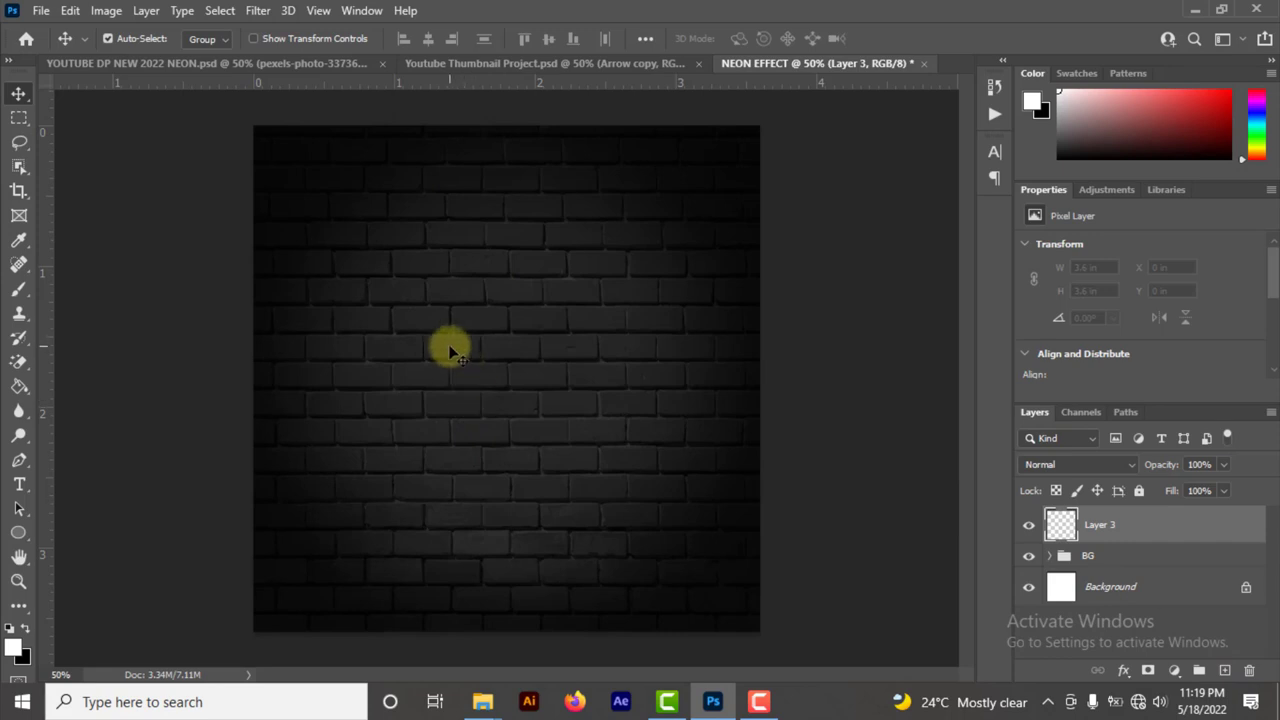
click(321, 56)
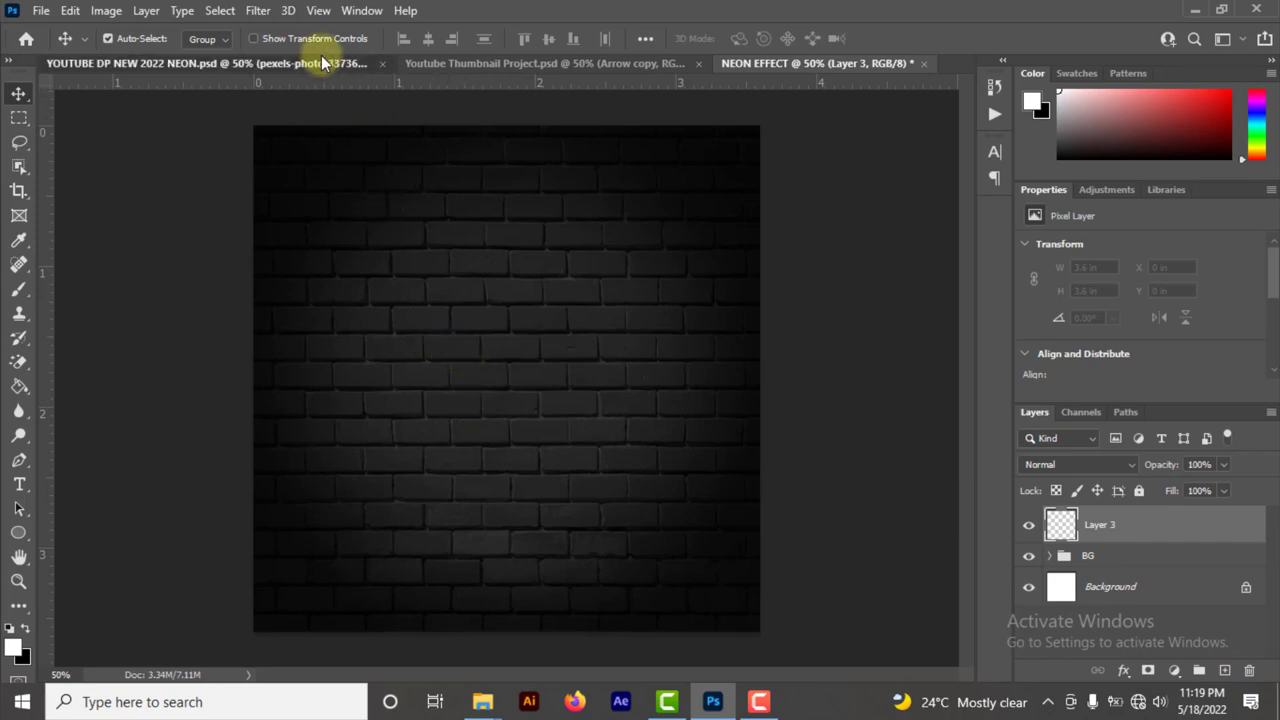
scroll(1150, 540, up, 2)
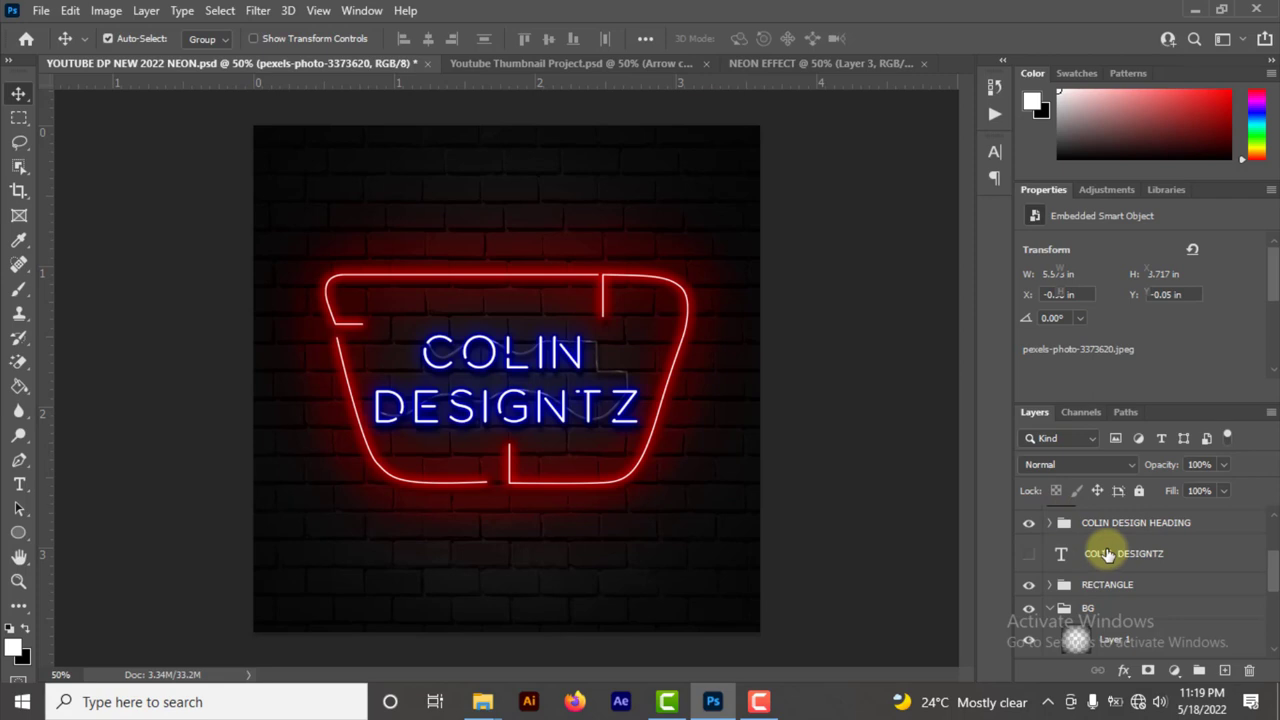
drag(1108, 554, 531, 326)
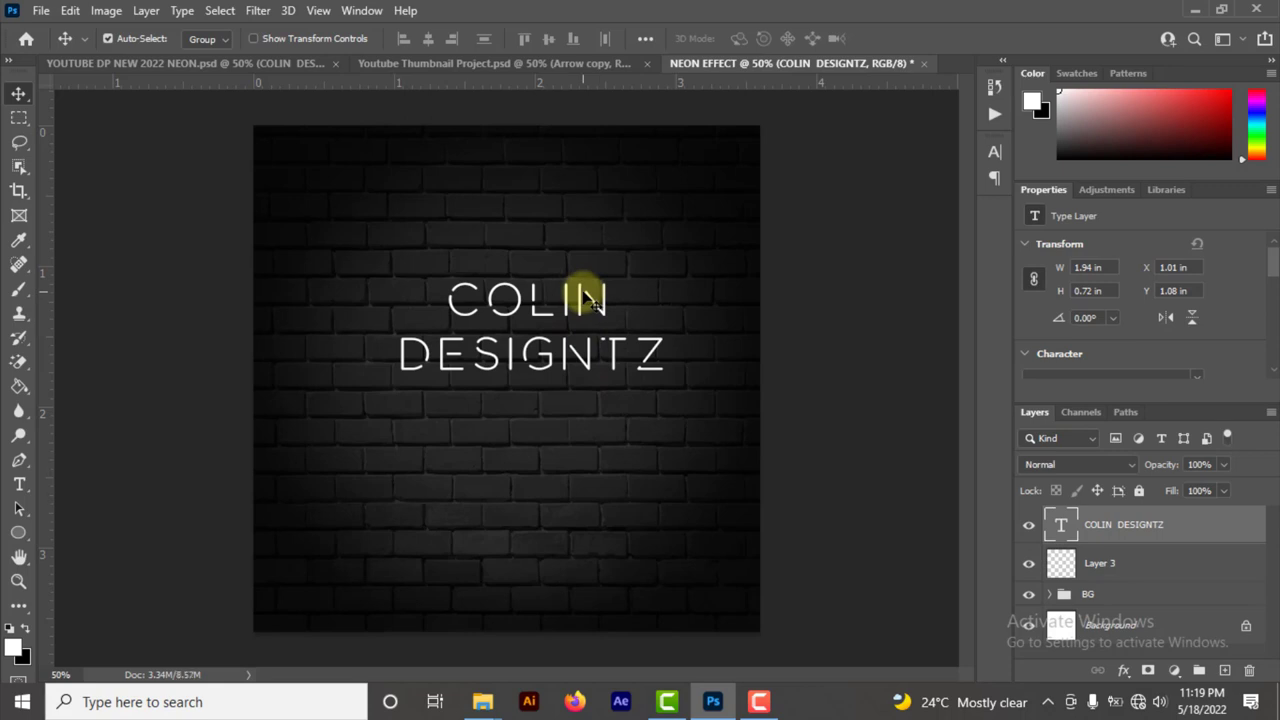
Step: Begin replacing the text's NeonDesmon font, typing 'g' in the font field
key(t)
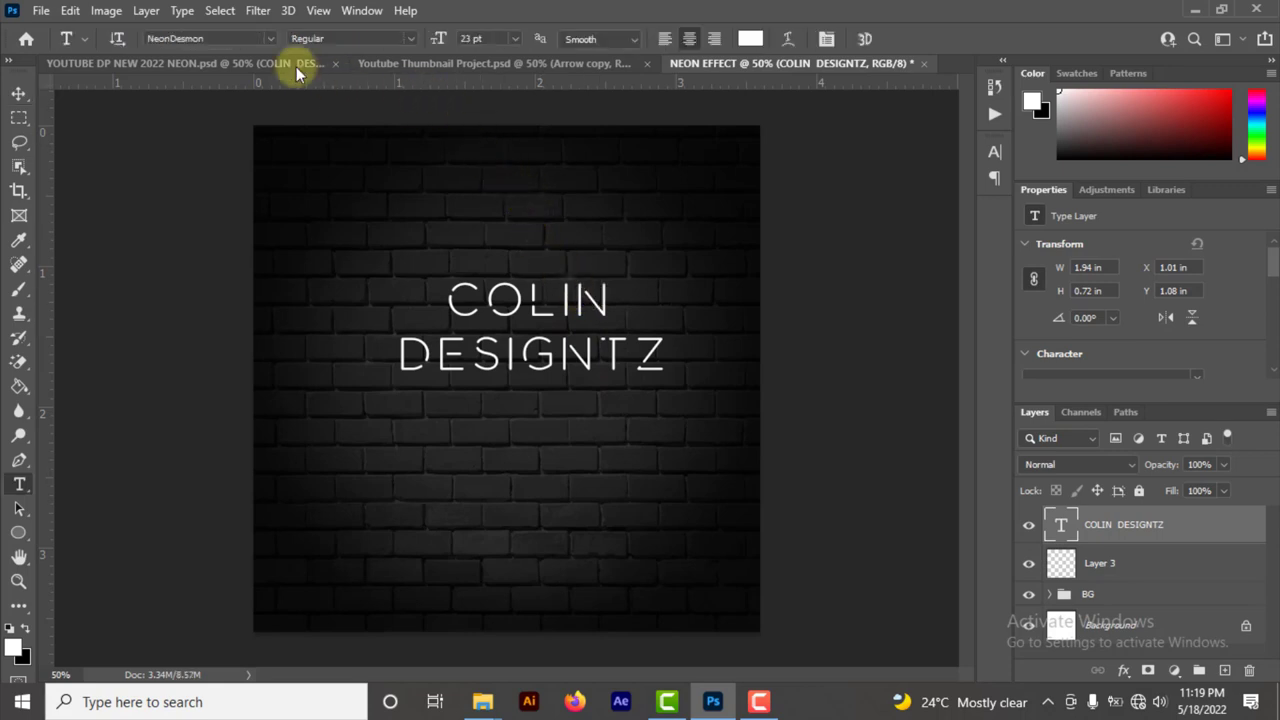
click(145, 40)
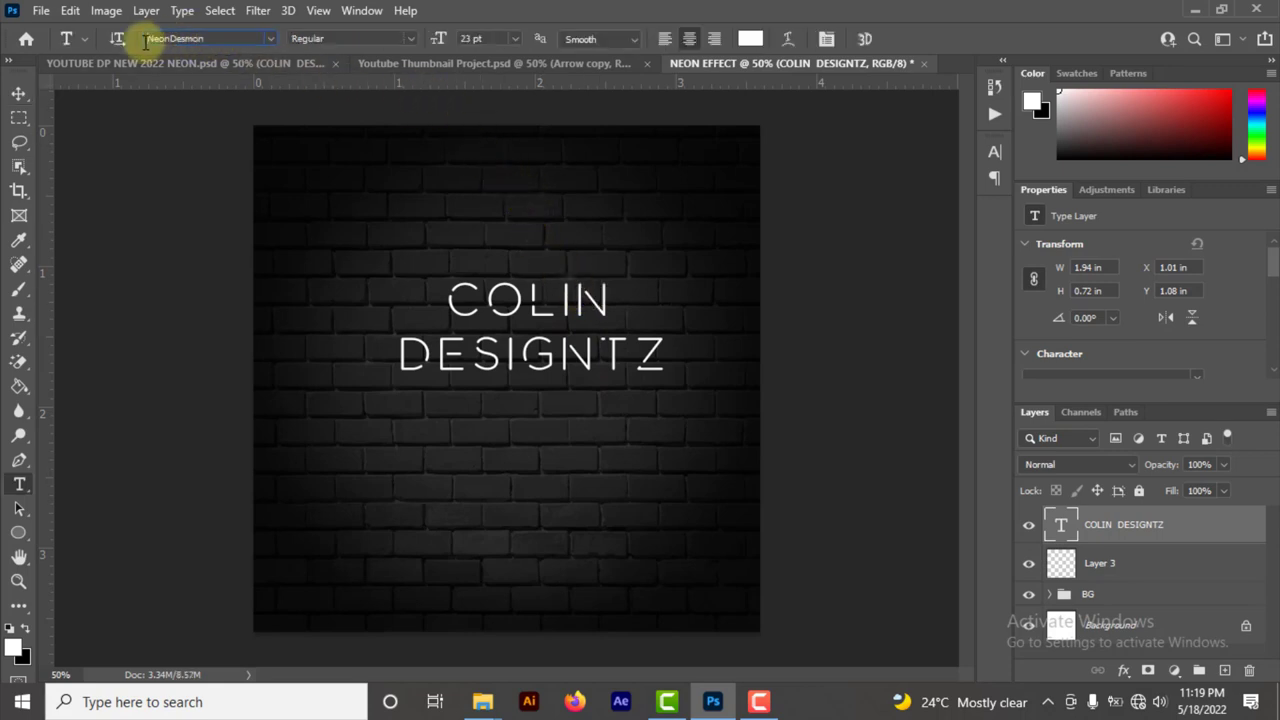
drag(150, 38, 222, 38)
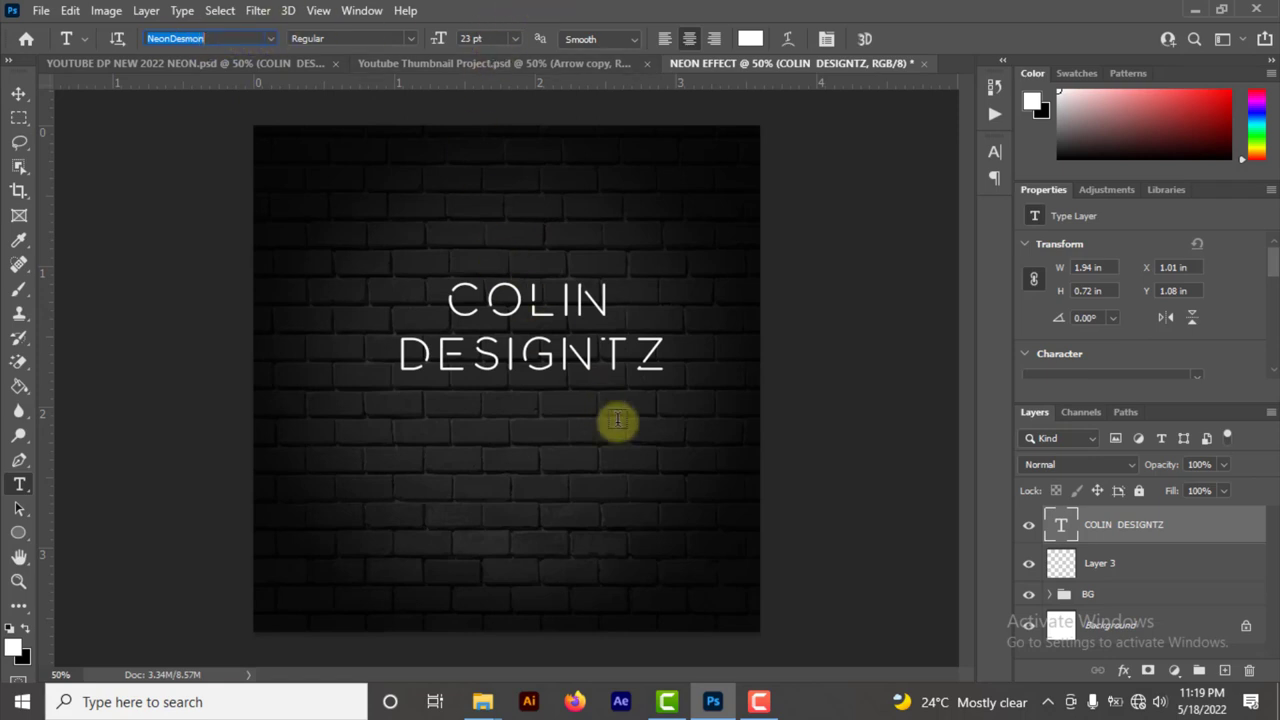
text(g)
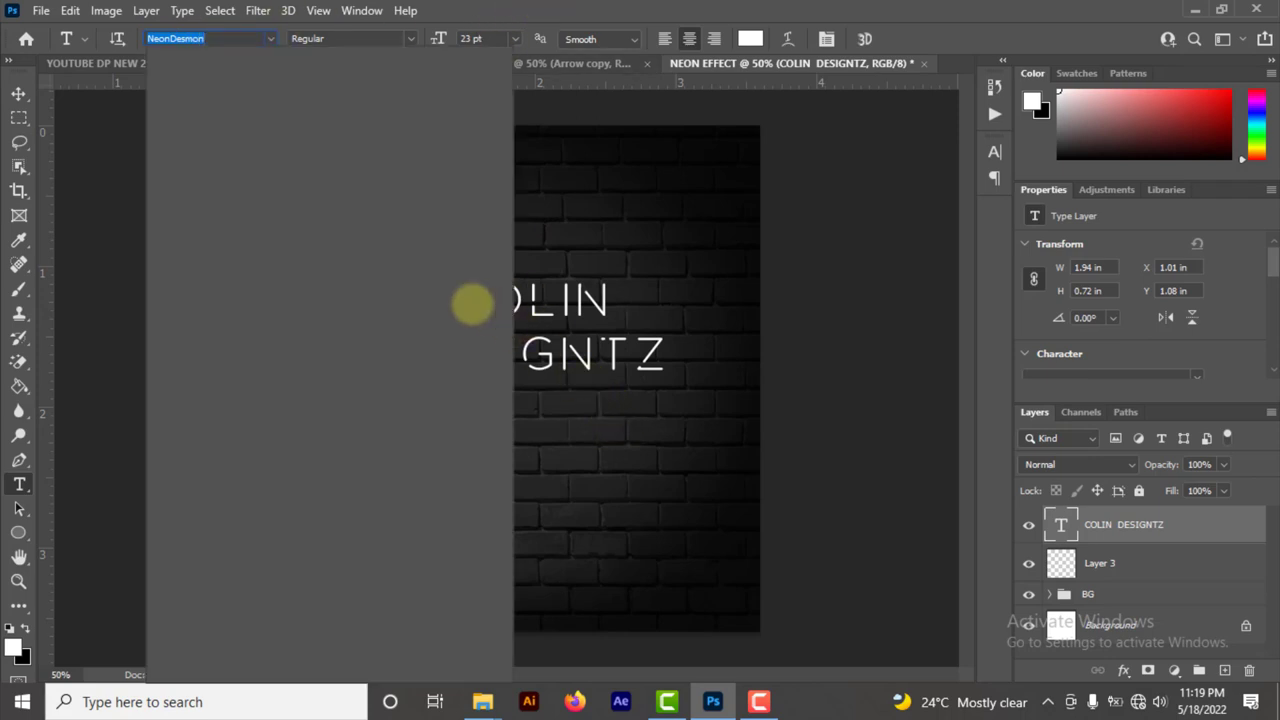
click(18, 93)
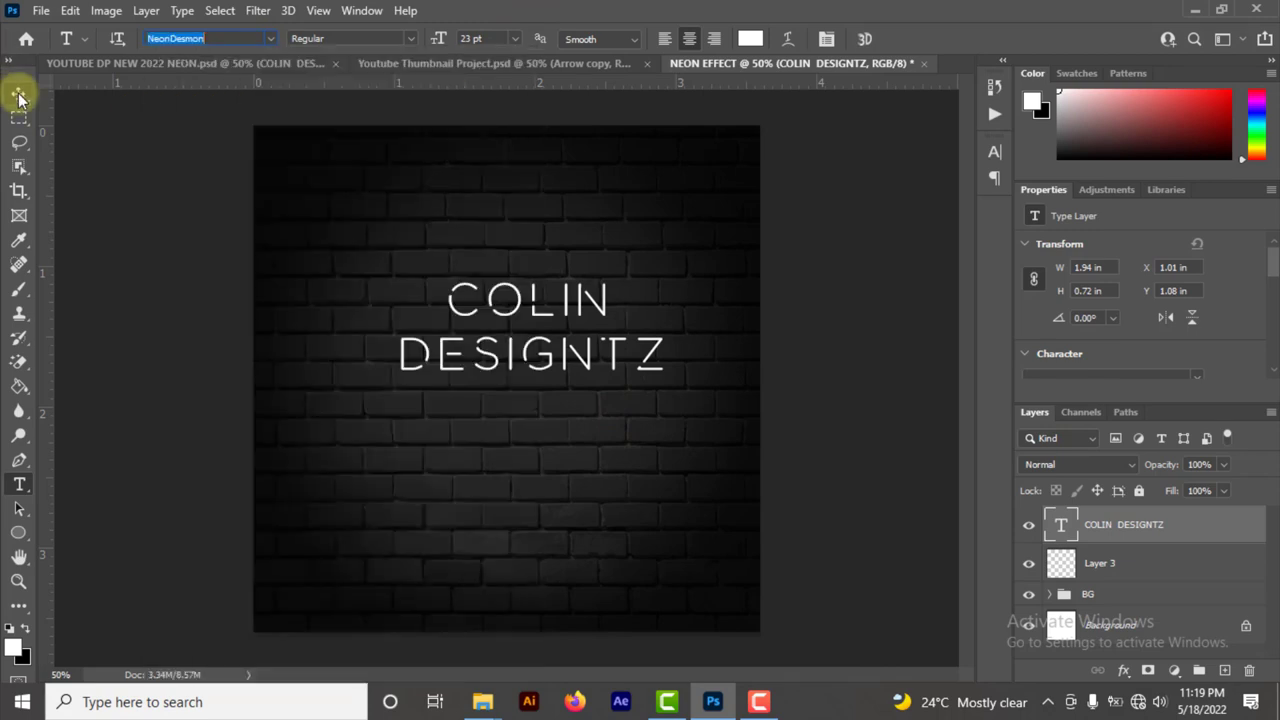
Step: Centre the COLIN DESIGNTZ text horizontally and vertically on the canvas, then return to the neon document
right_click(18, 94)
click(18, 95)
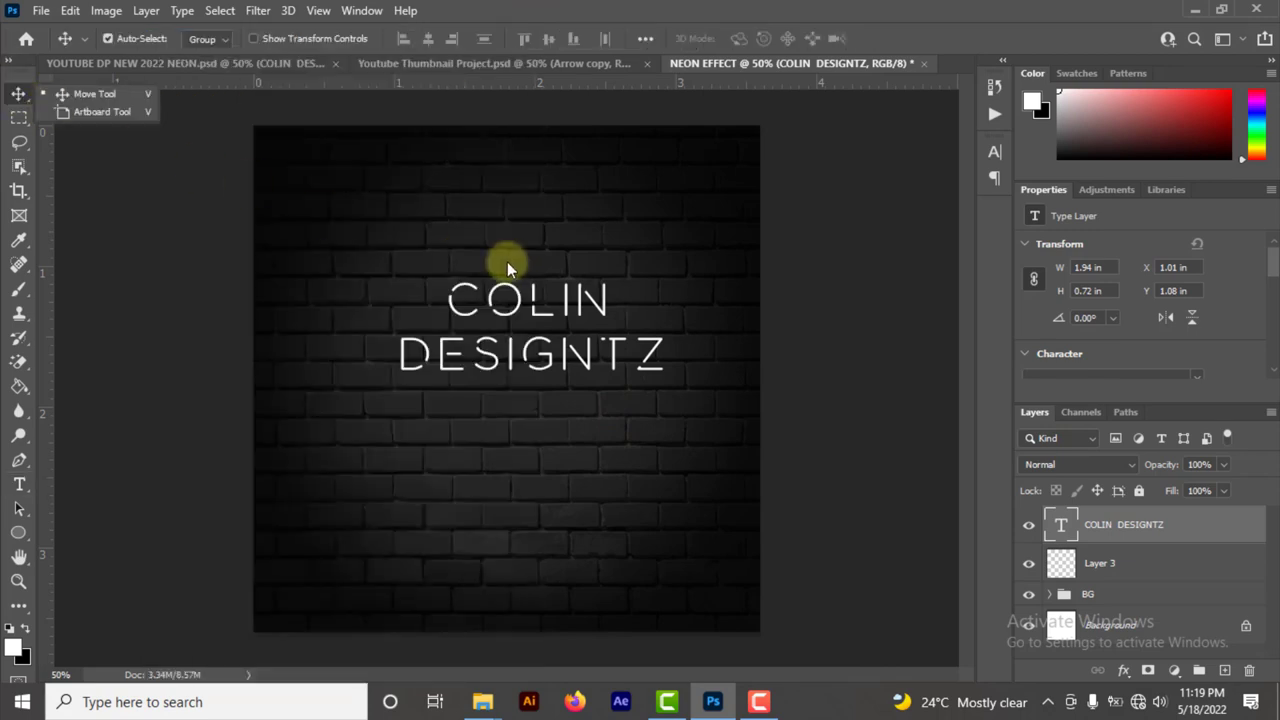
key(ctrl)
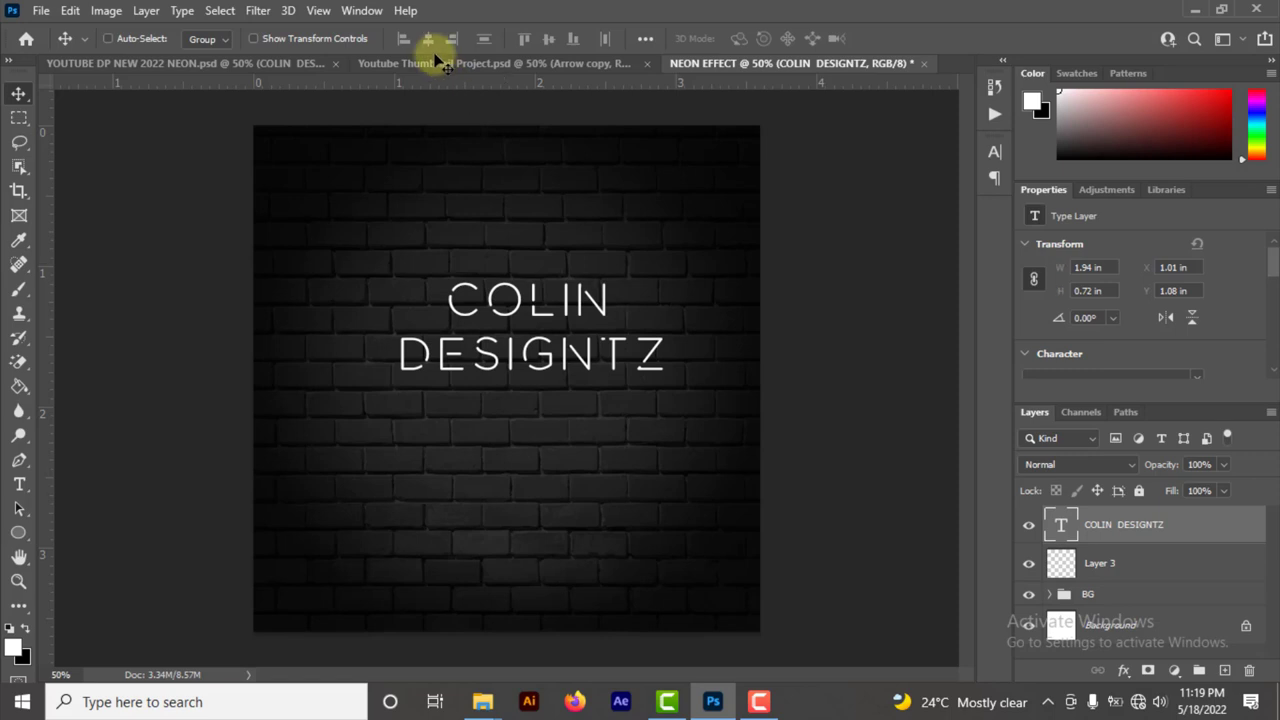
key(ctrl+a)
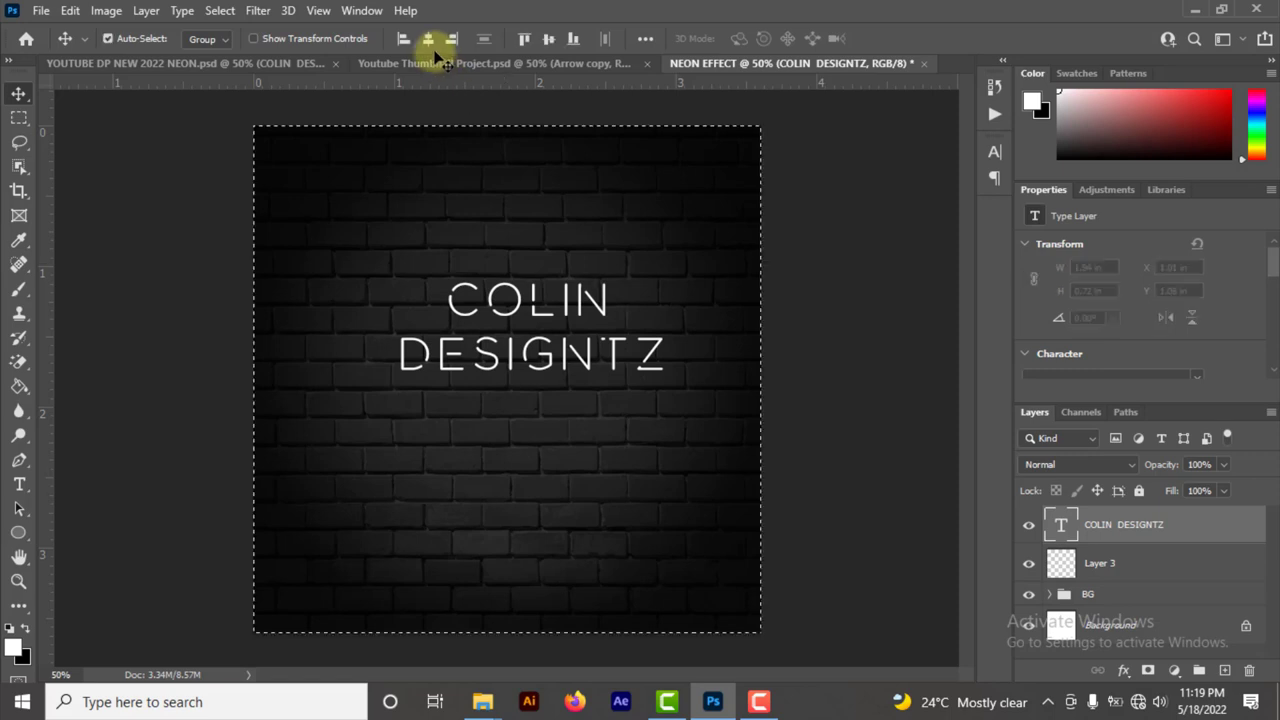
click(553, 39)
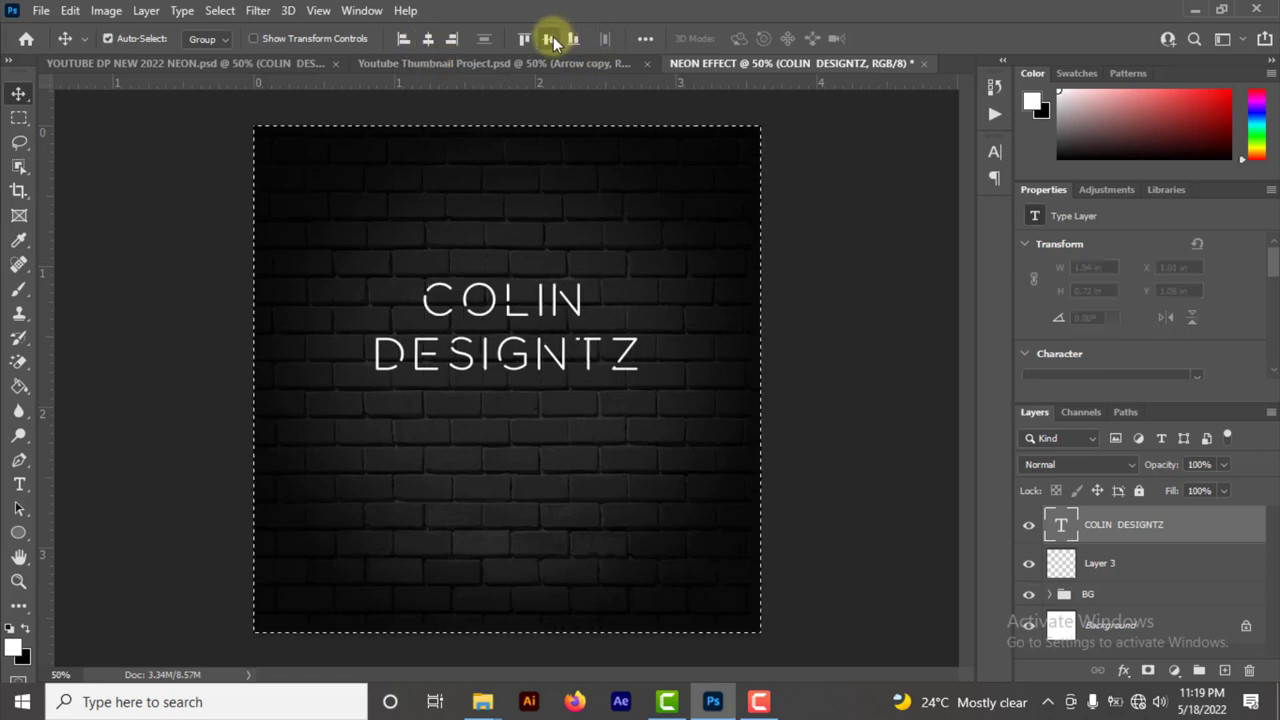
click(553, 38)
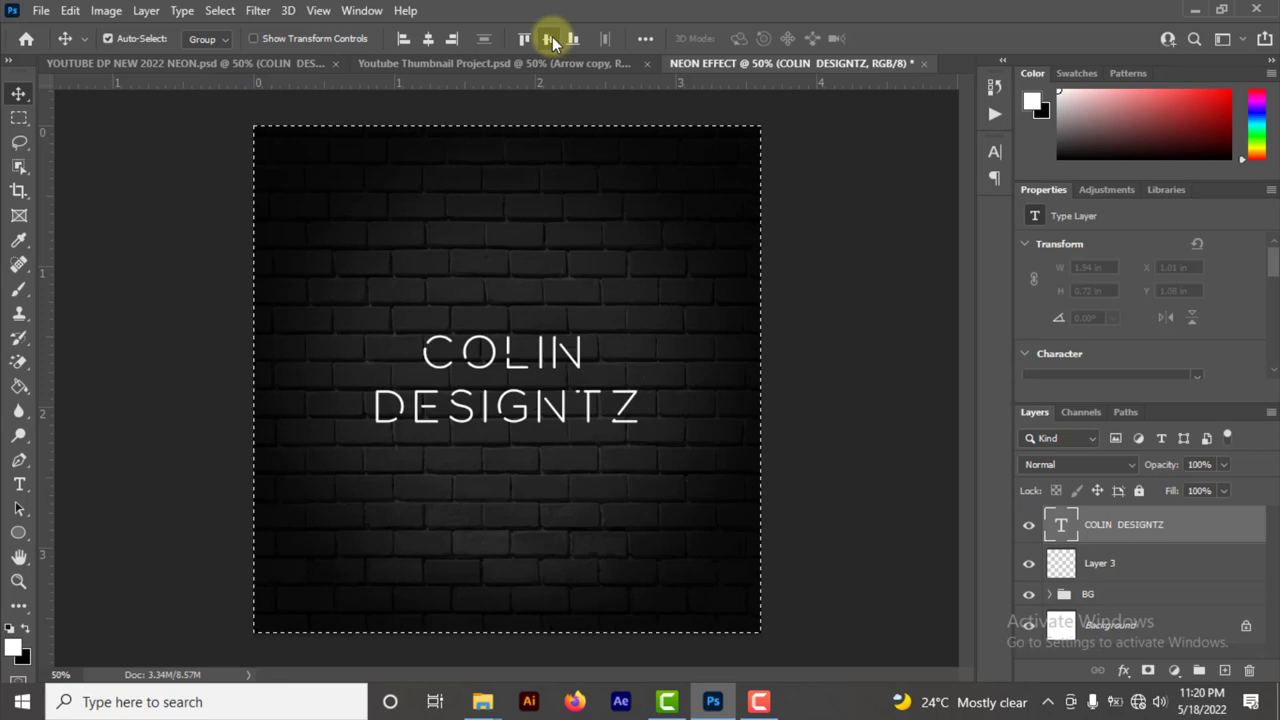
key(ctrl+d)
click(245, 66)
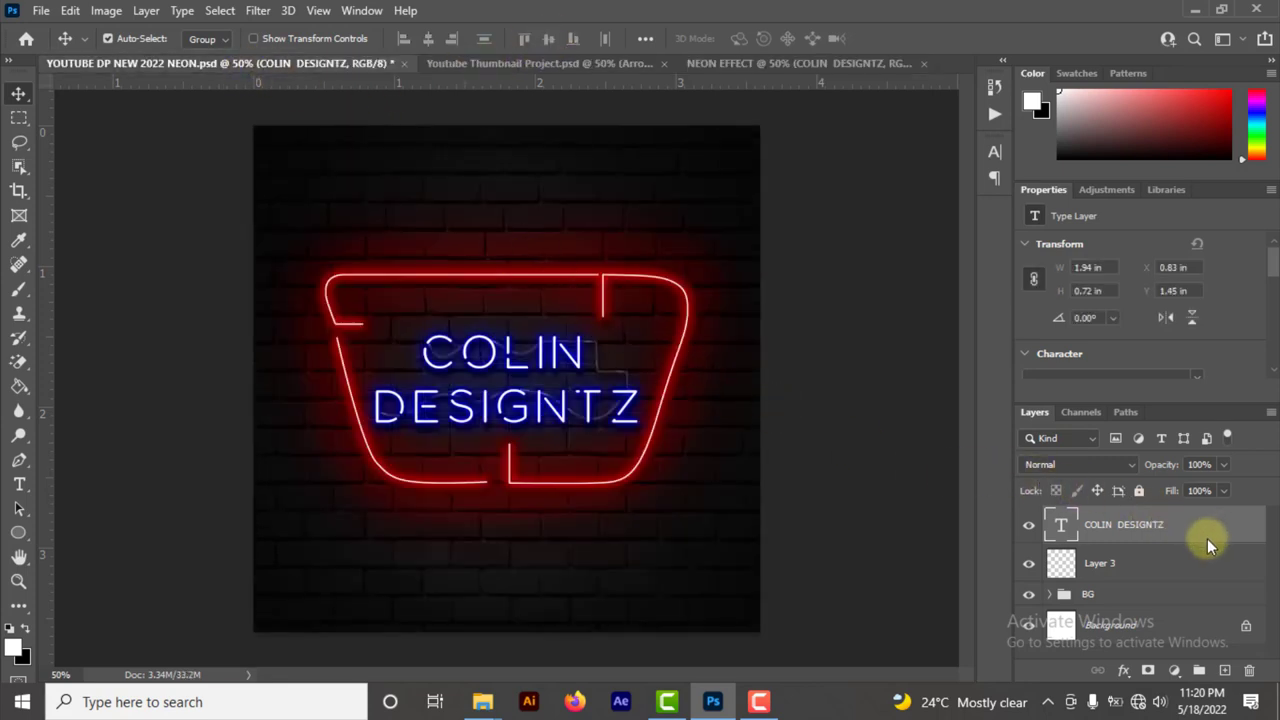
Step: Copy the layer style of the original neon COLIN DESIGNTZ text layer
drag(1207, 538, 1014, 519)
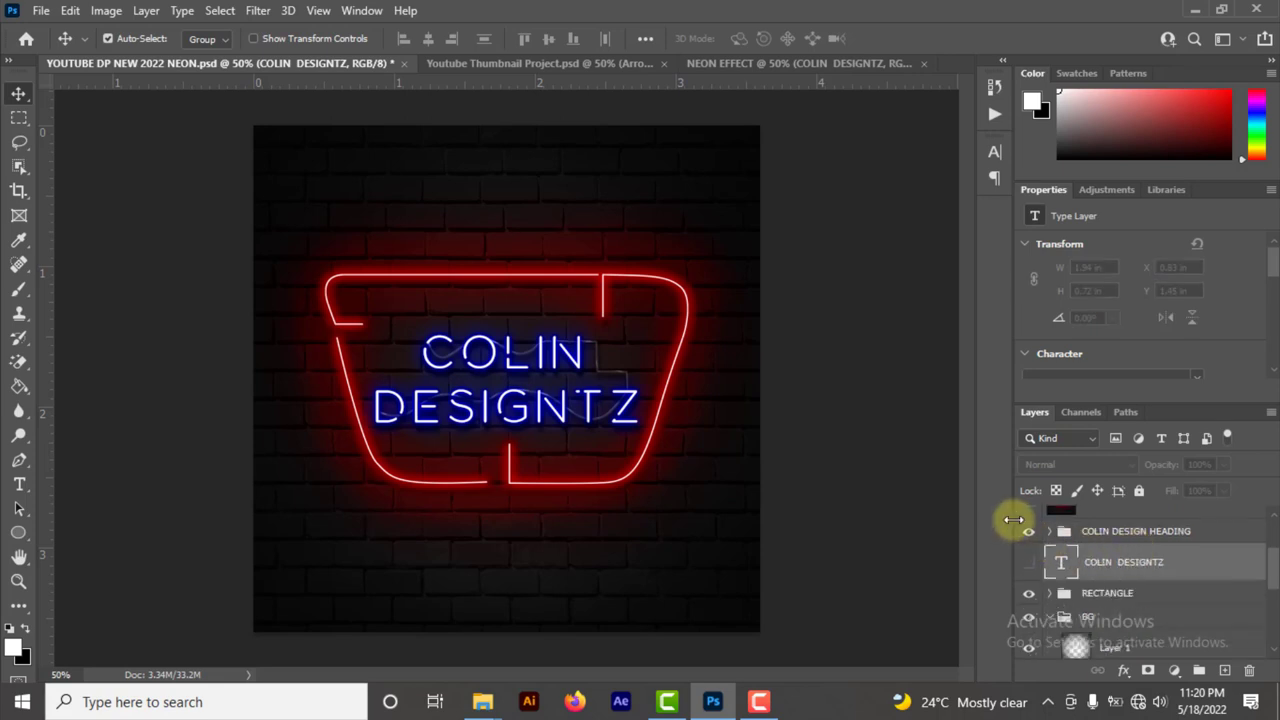
click(1050, 531)
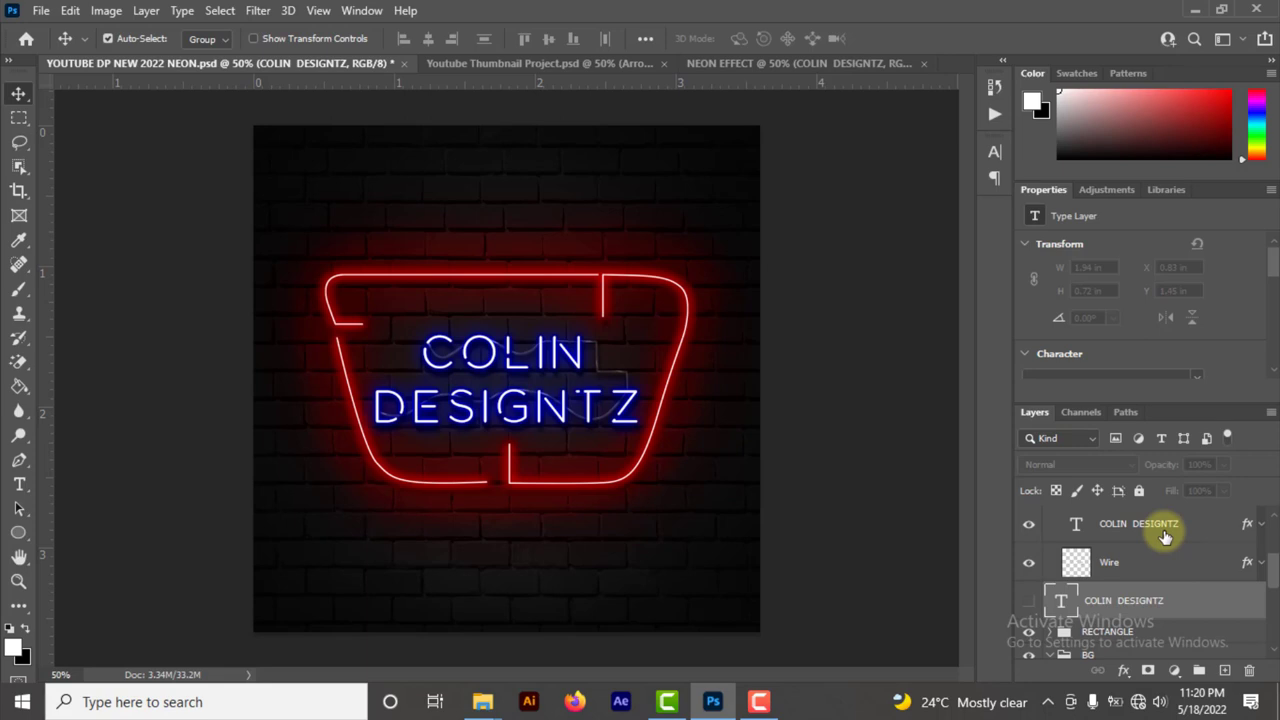
click(1261, 526)
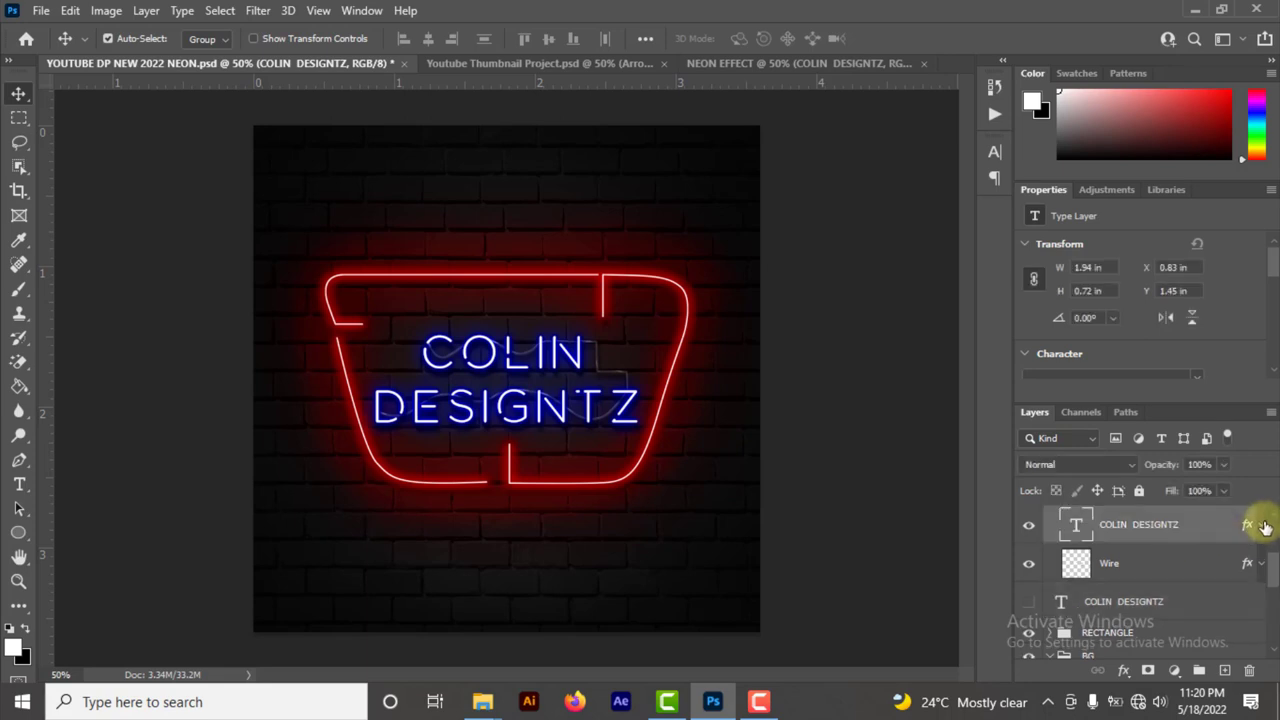
right_click(1265, 527)
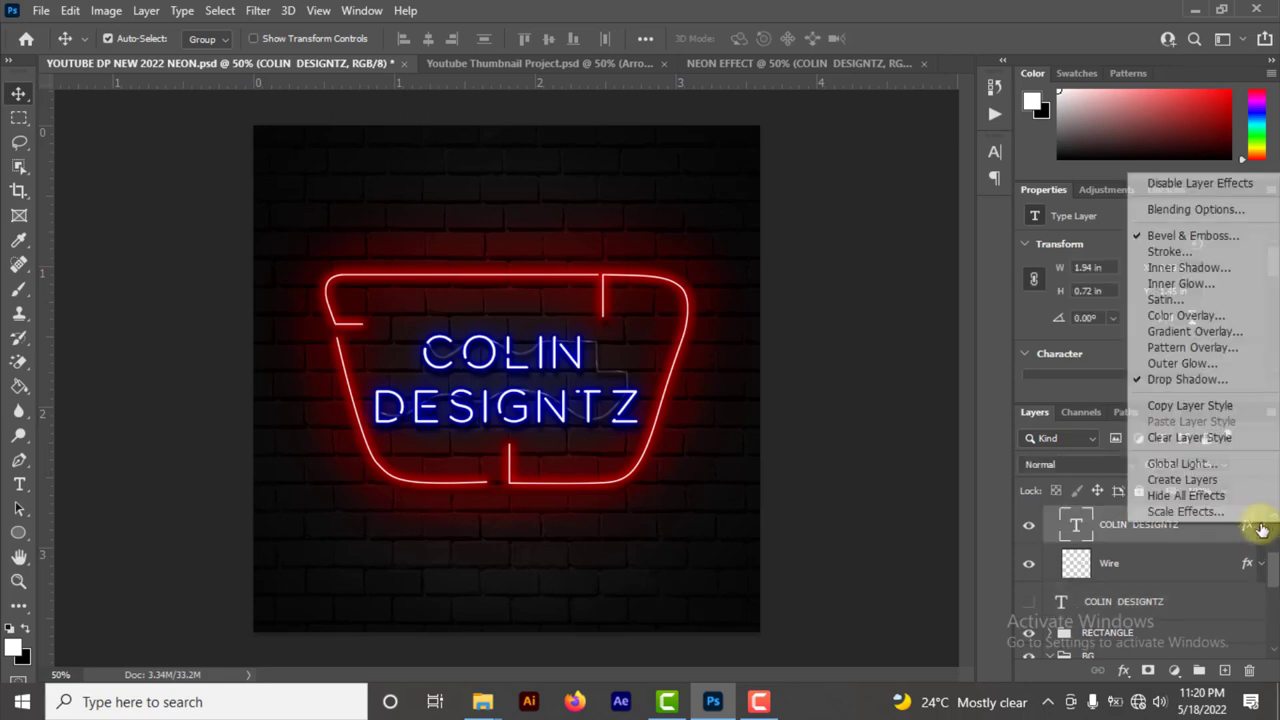
click(1205, 408)
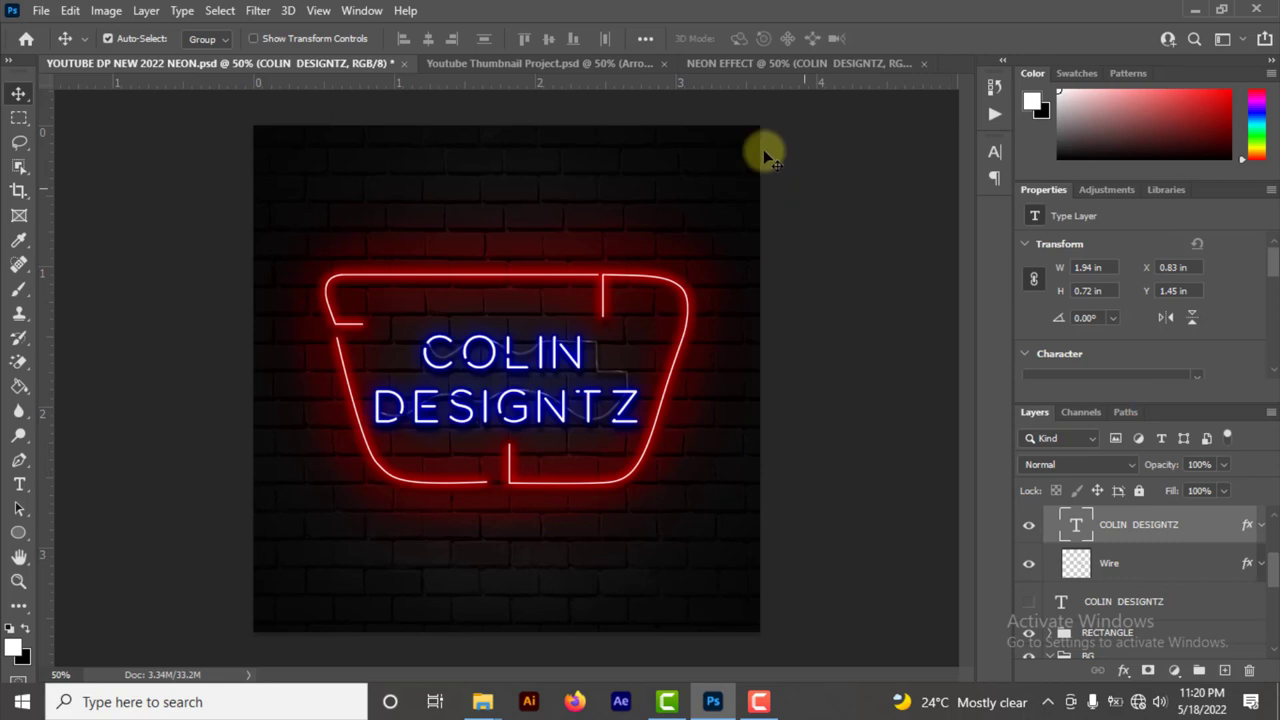
Step: Paste that neon layer style onto the plain COLIN DESIGNTZ text in NEON EFFECT
click(743, 67)
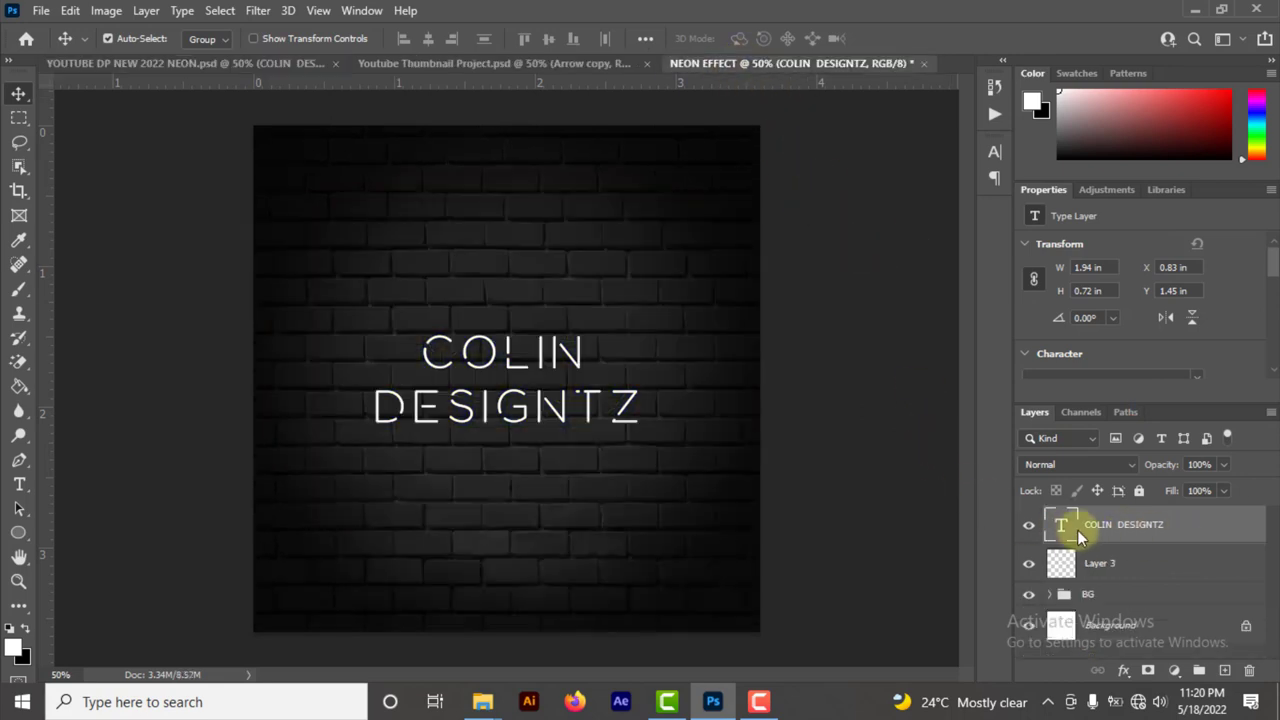
right_click(1179, 524)
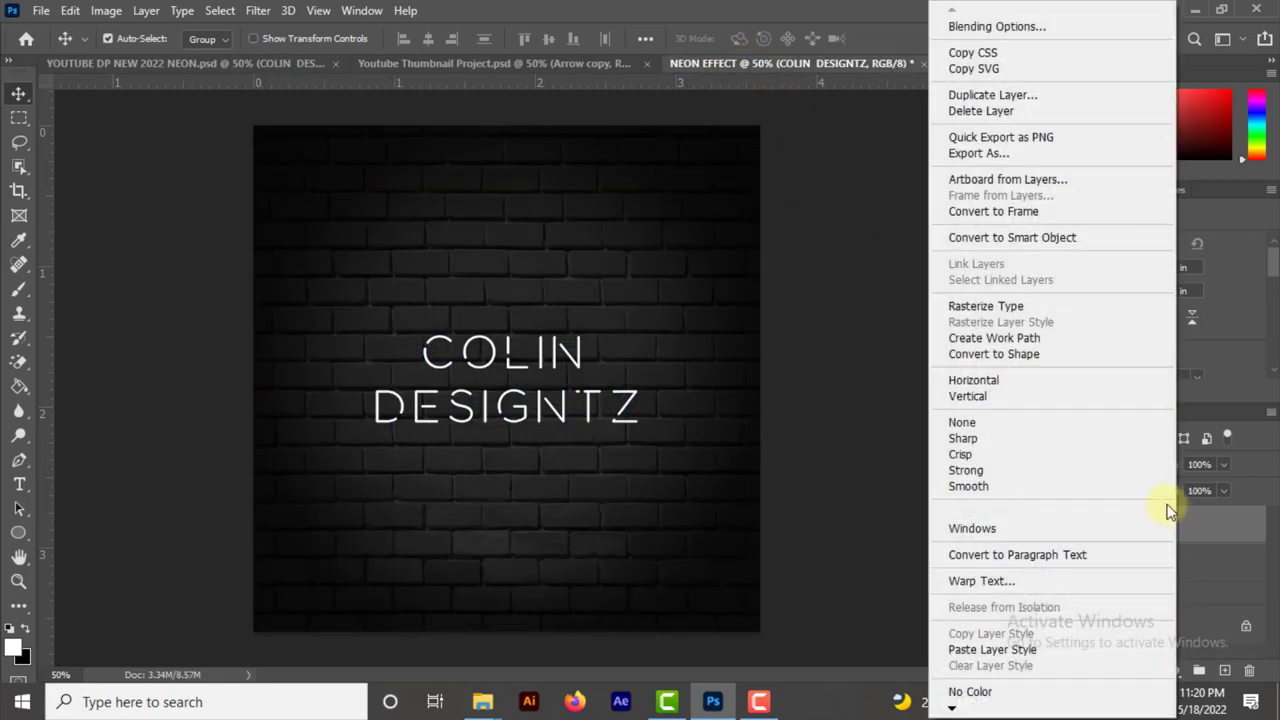
click(1088, 651)
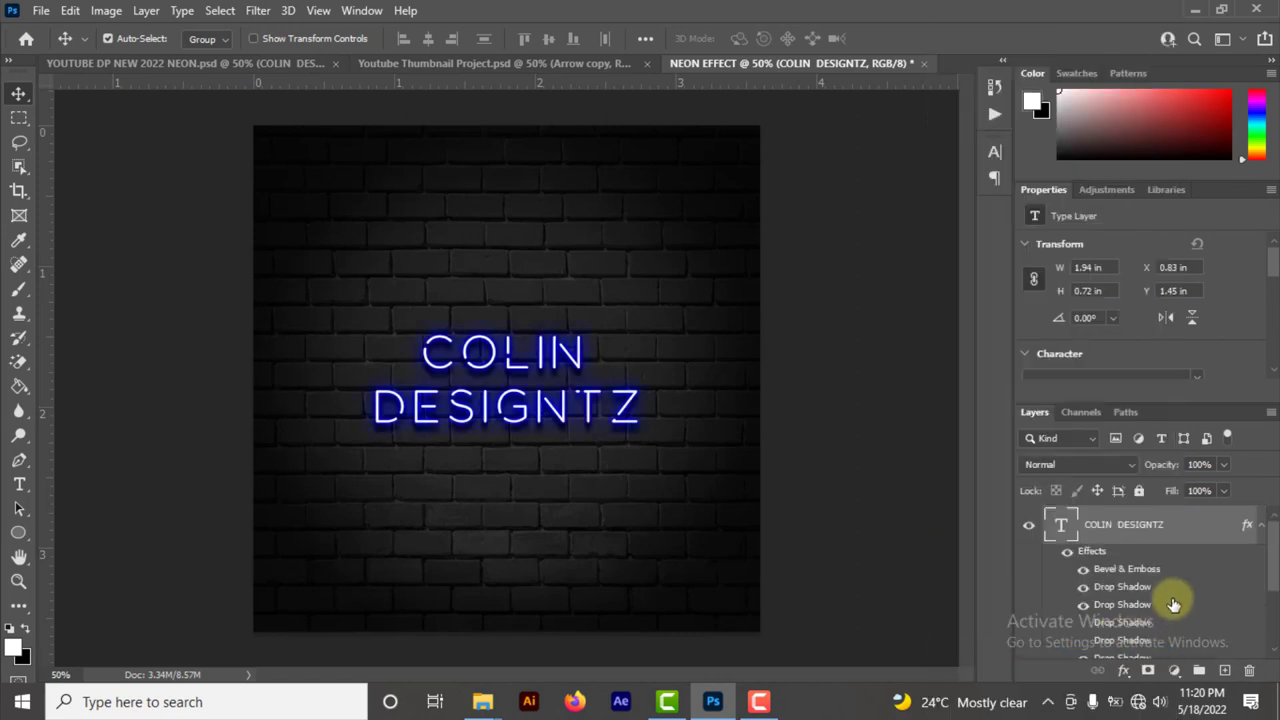
Step: Open the COLIN DESIGNTZ text's Layer Style and view its first blue Linear Light drop shadow (60%, 10 px)
scroll(1173, 604, down, 3)
scroll(1122, 540, up, 3)
double_click(1128, 570)
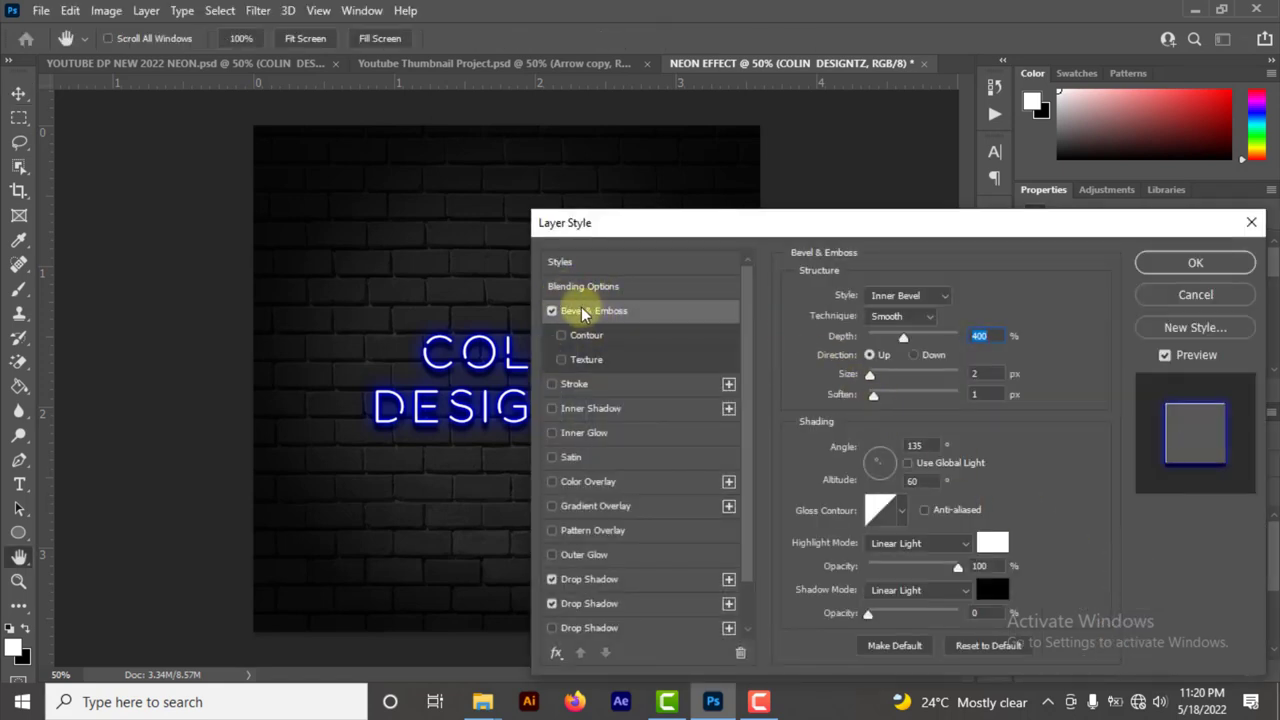
drag(850, 230, 808, 127)
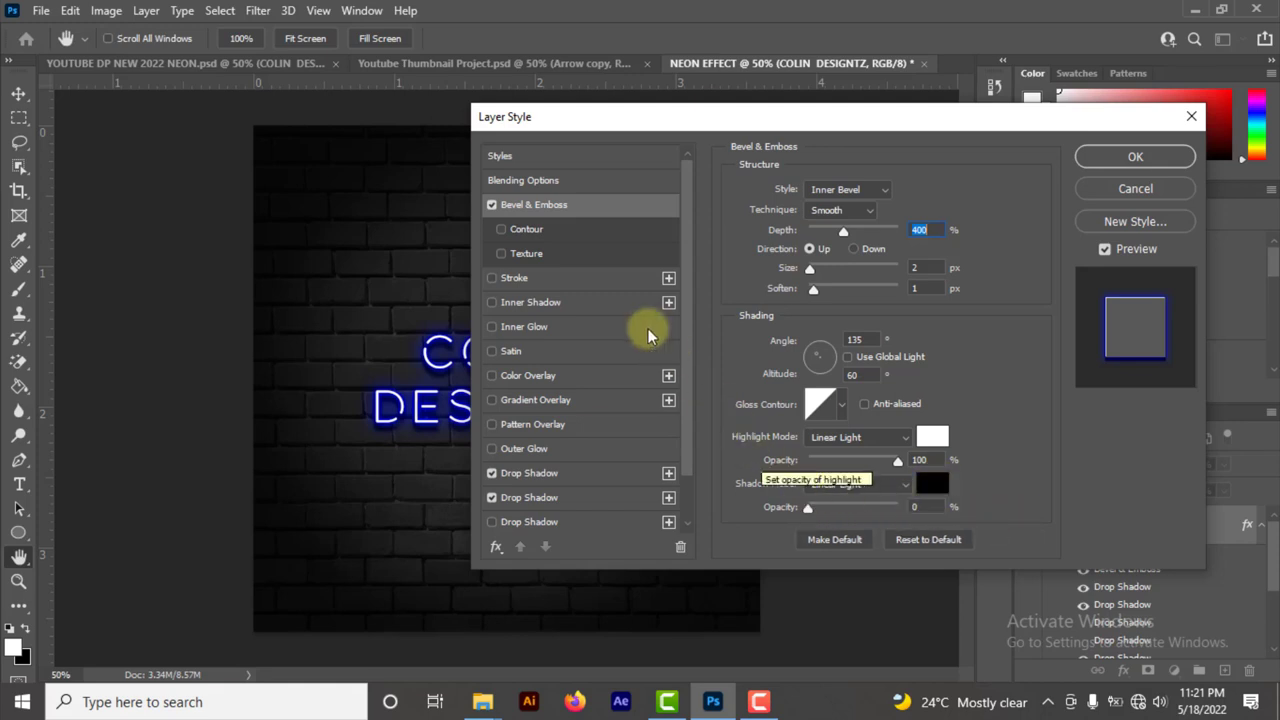
scroll(591, 405, down, 2)
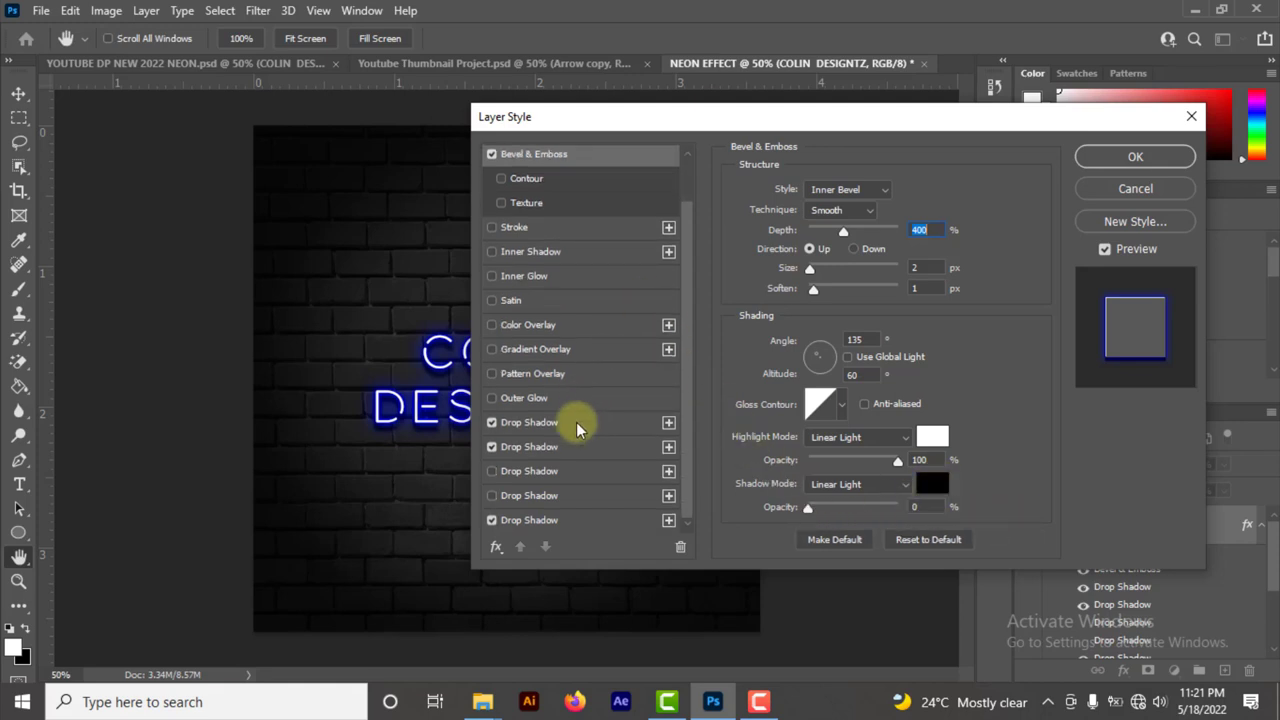
click(576, 422)
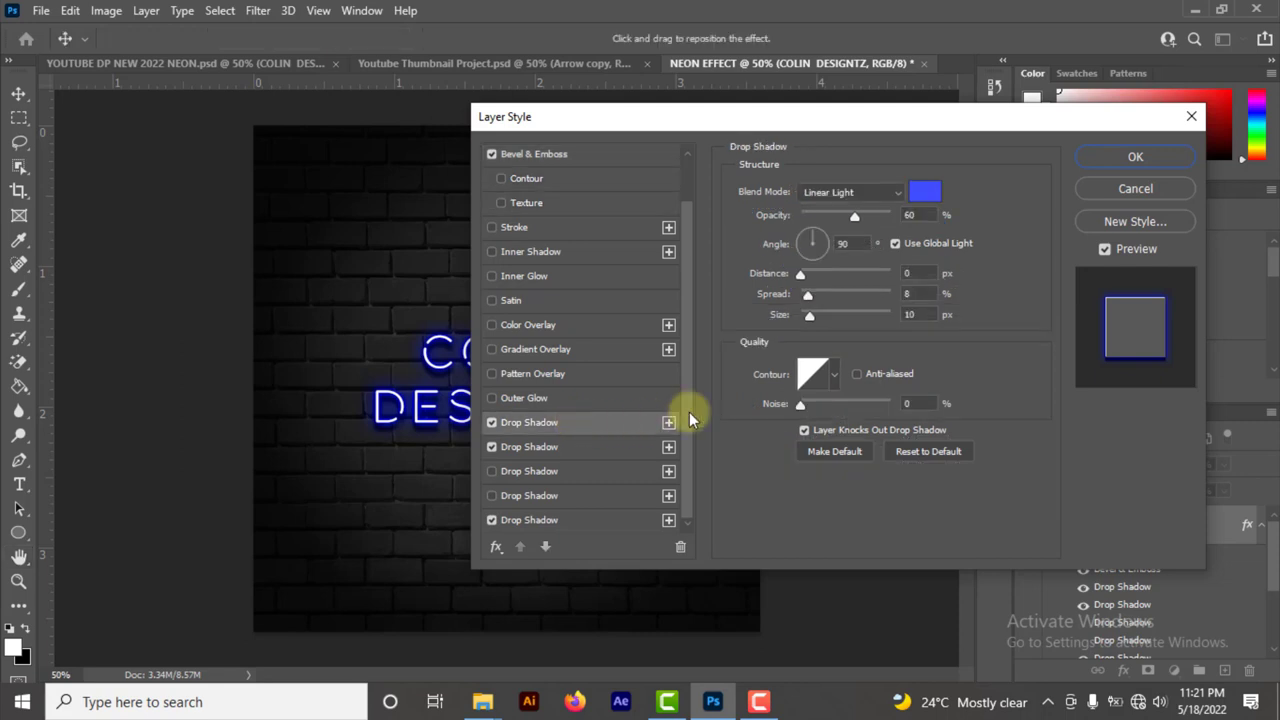
Step: Colour the first drop shadow blue 3f4dfc and the second Linear Light shadow lighter blue 6b76ff
click(921, 192)
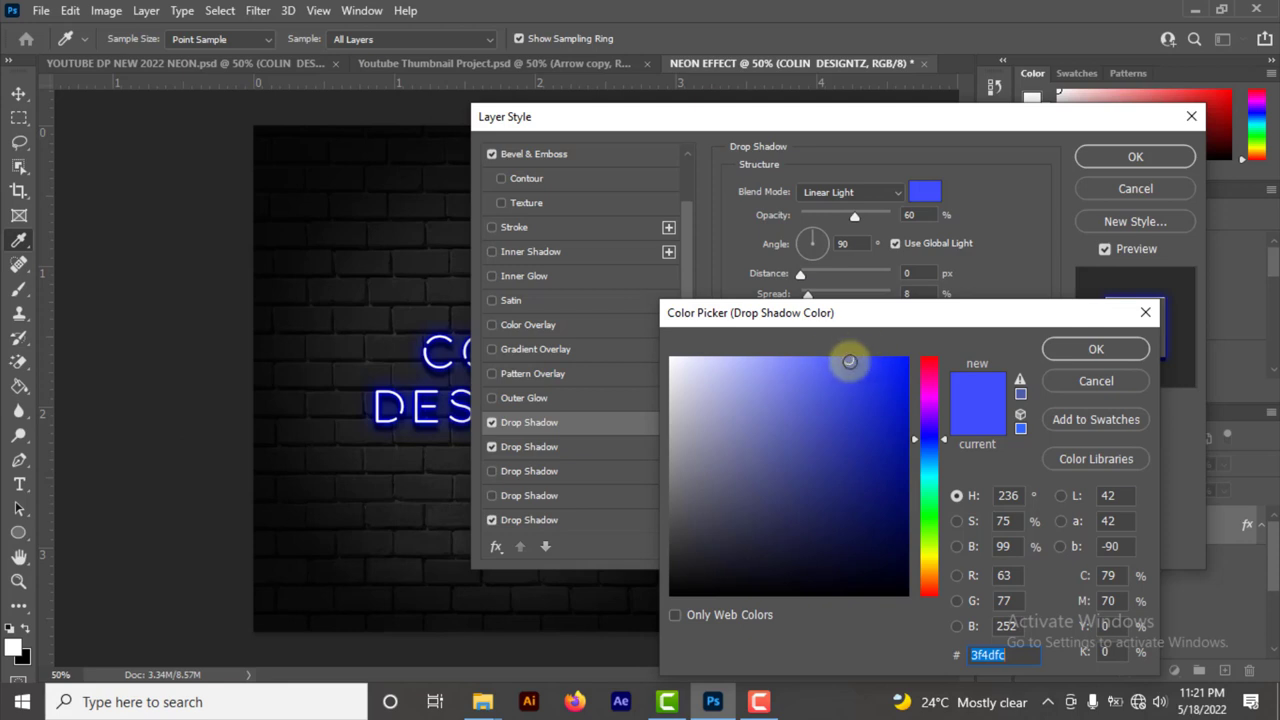
click(1067, 344)
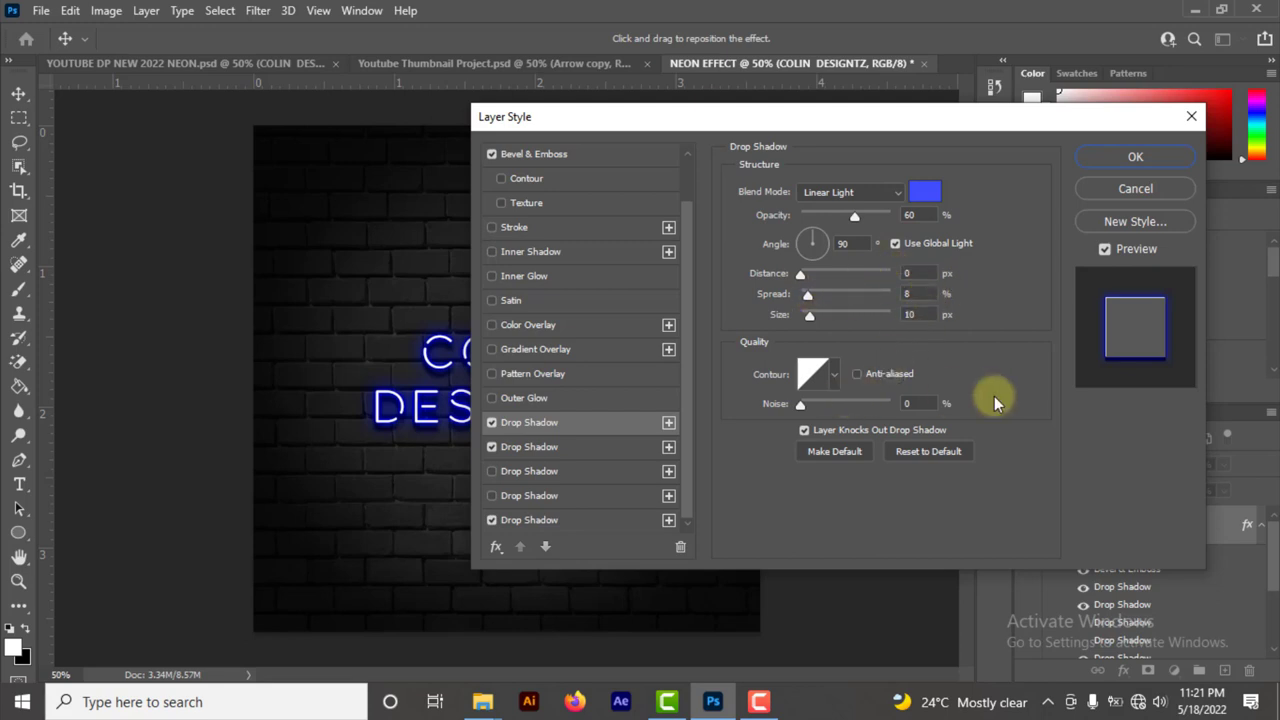
click(555, 458)
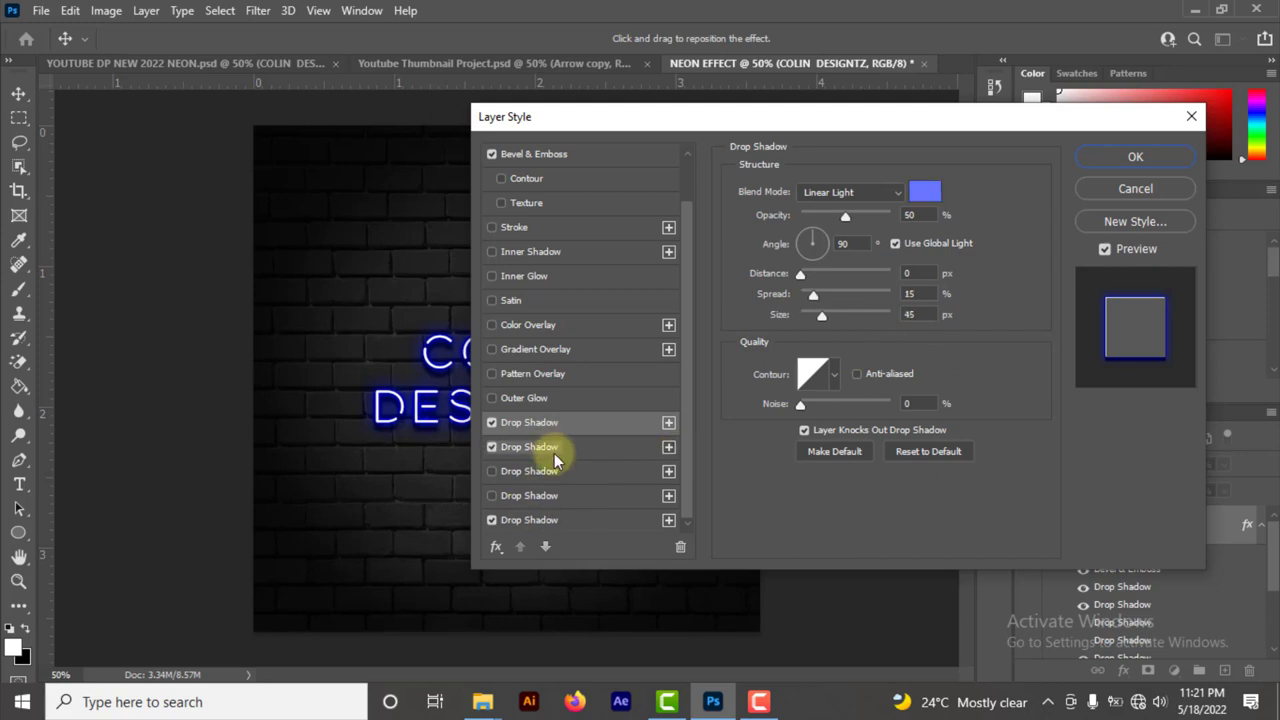
click(555, 458)
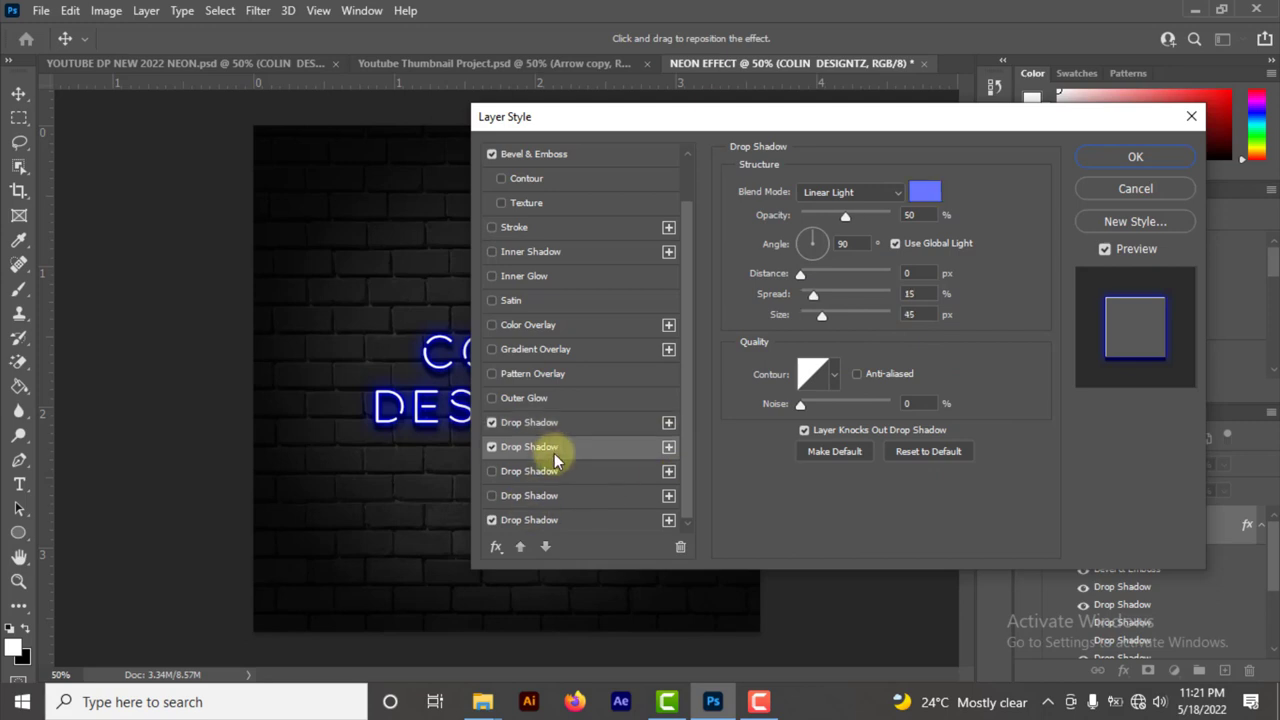
click(893, 191)
click(892, 191)
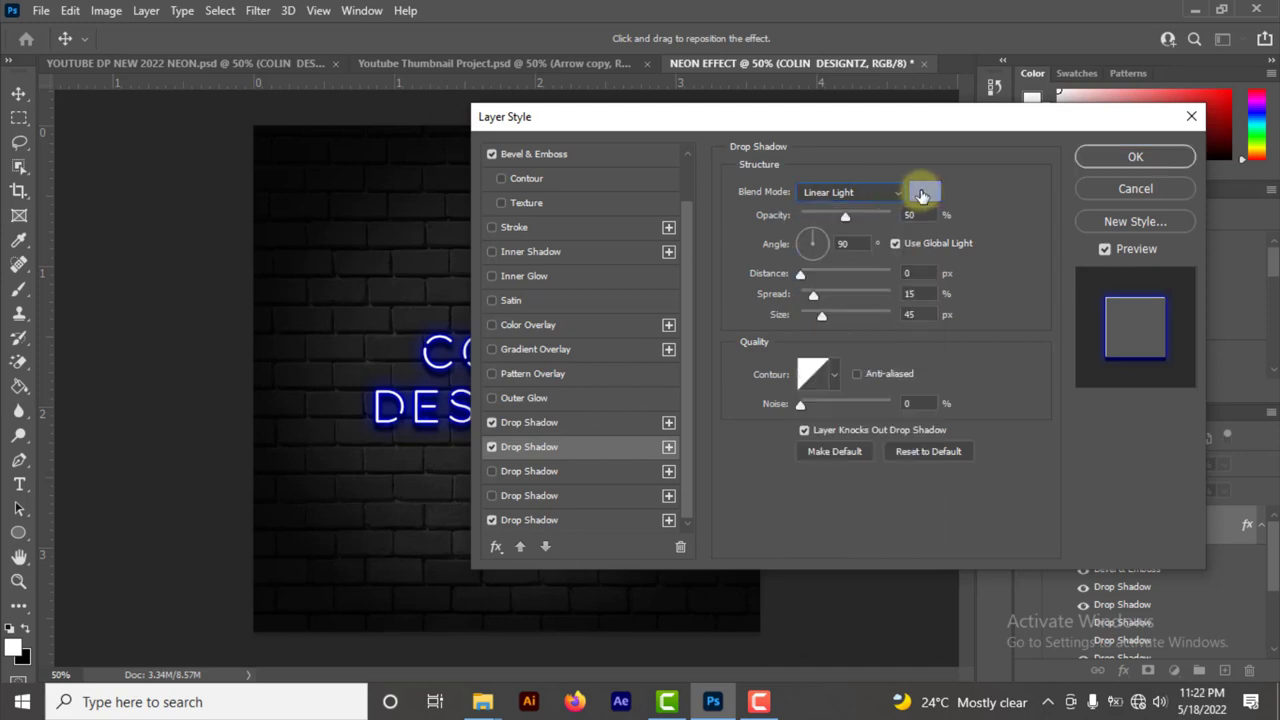
click(921, 193)
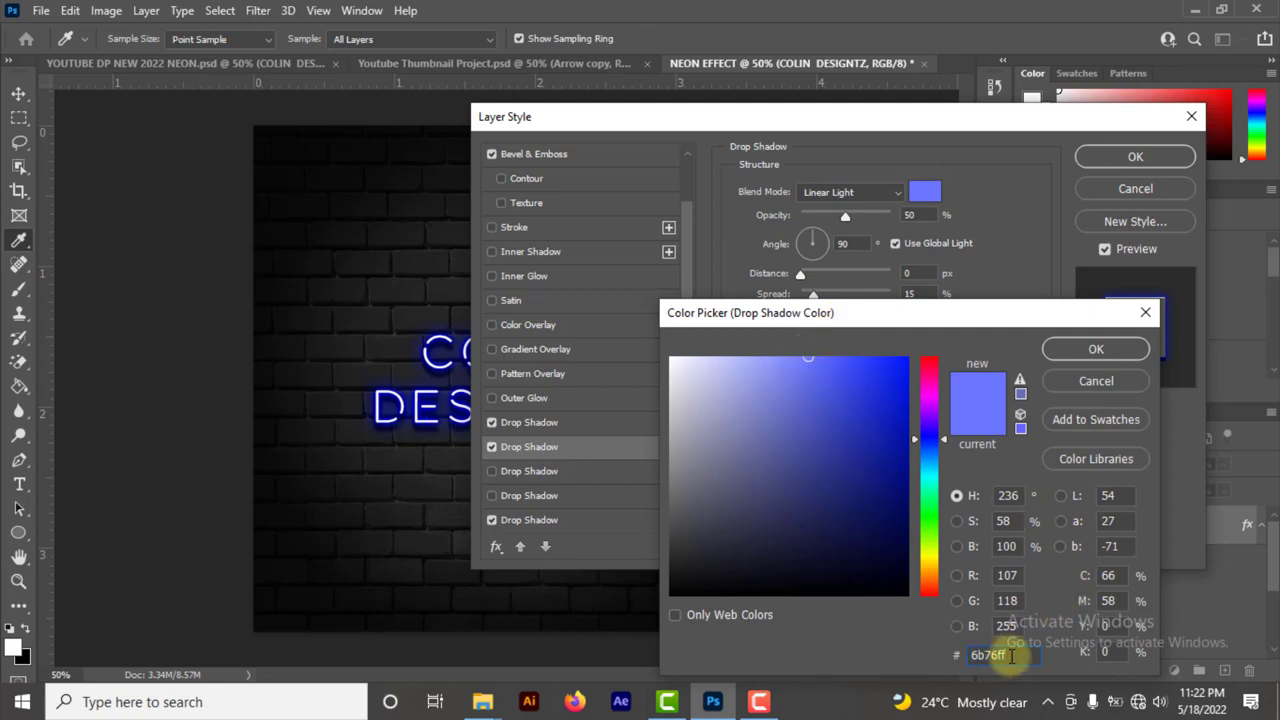
drag(951, 317, 898, 230)
click(1047, 258)
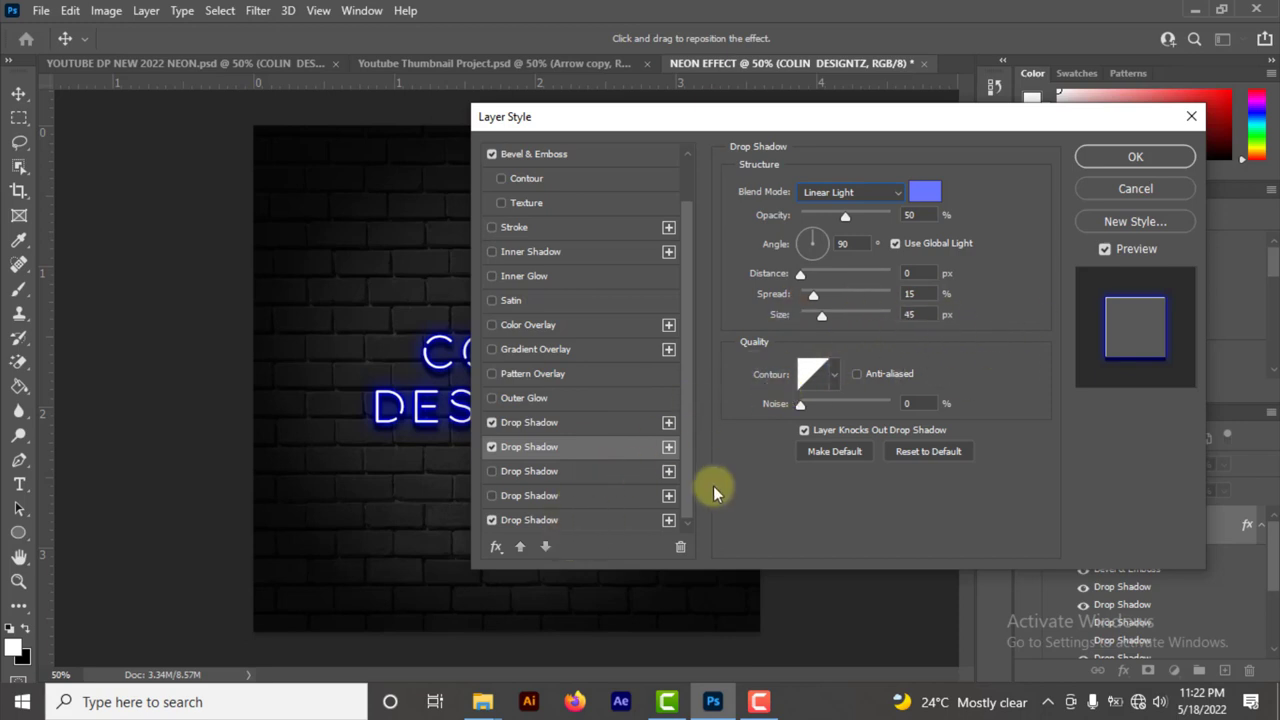
Step: Apply the text's style, including the fifth black Multiply shadow, and return to the YOUTUBE DP document
click(577, 520)
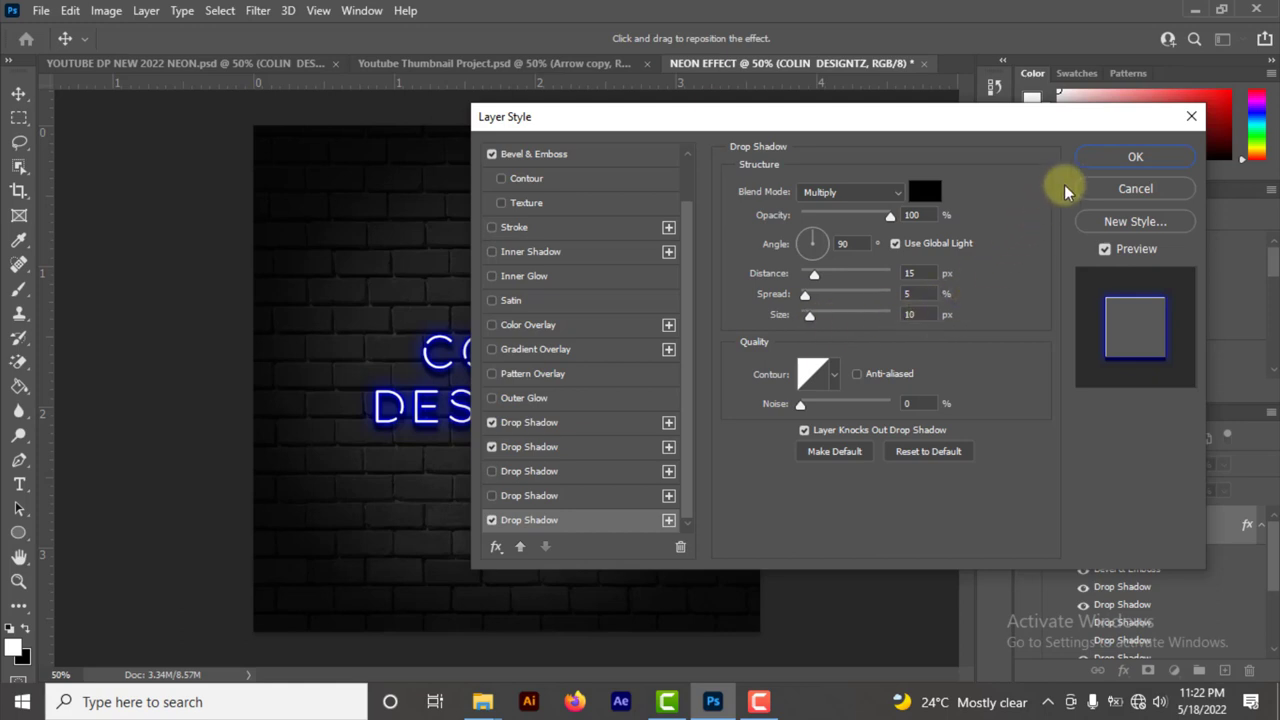
click(1110, 158)
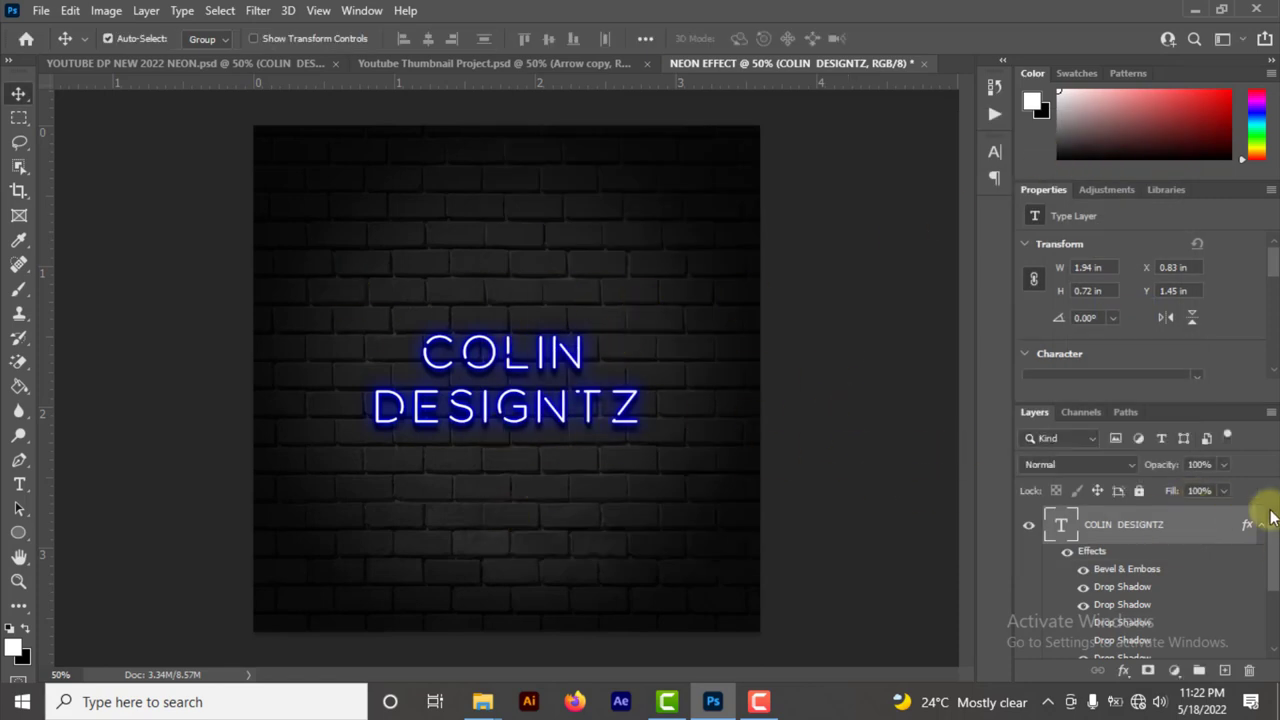
click(233, 70)
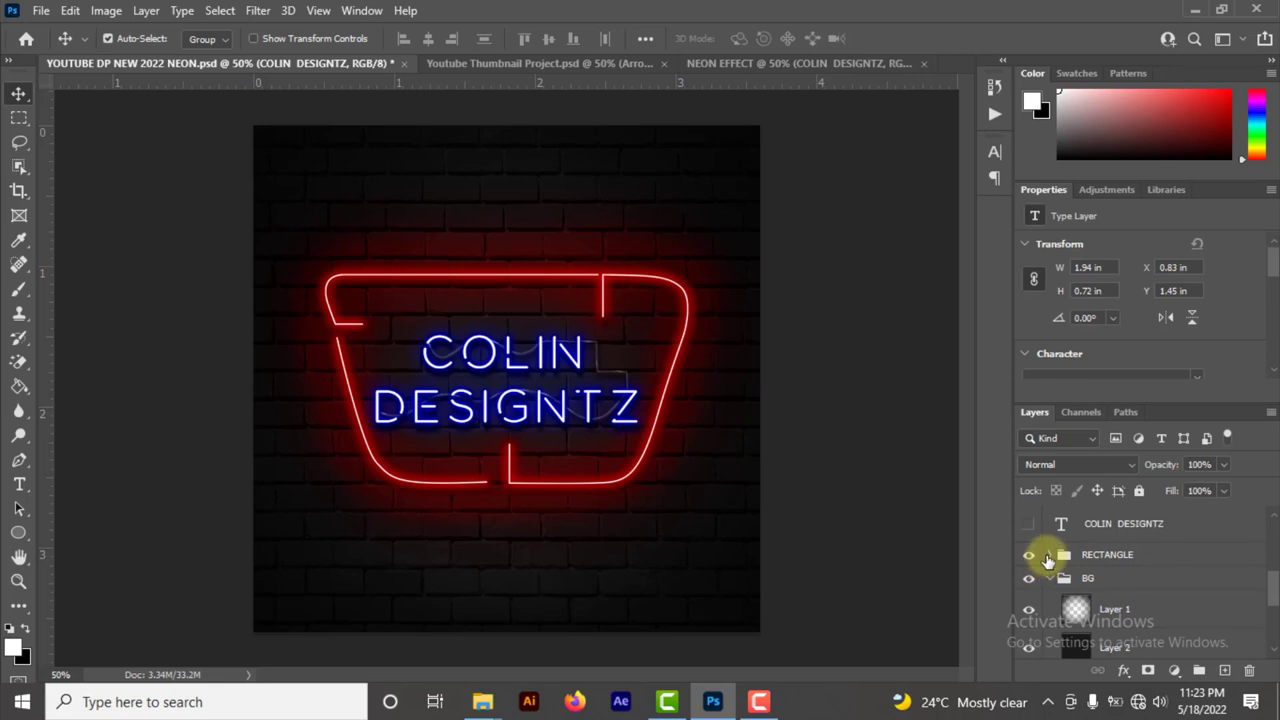
Step: Copy the layer style of Rectangle Final from the RECTANGLE group
click(1048, 556)
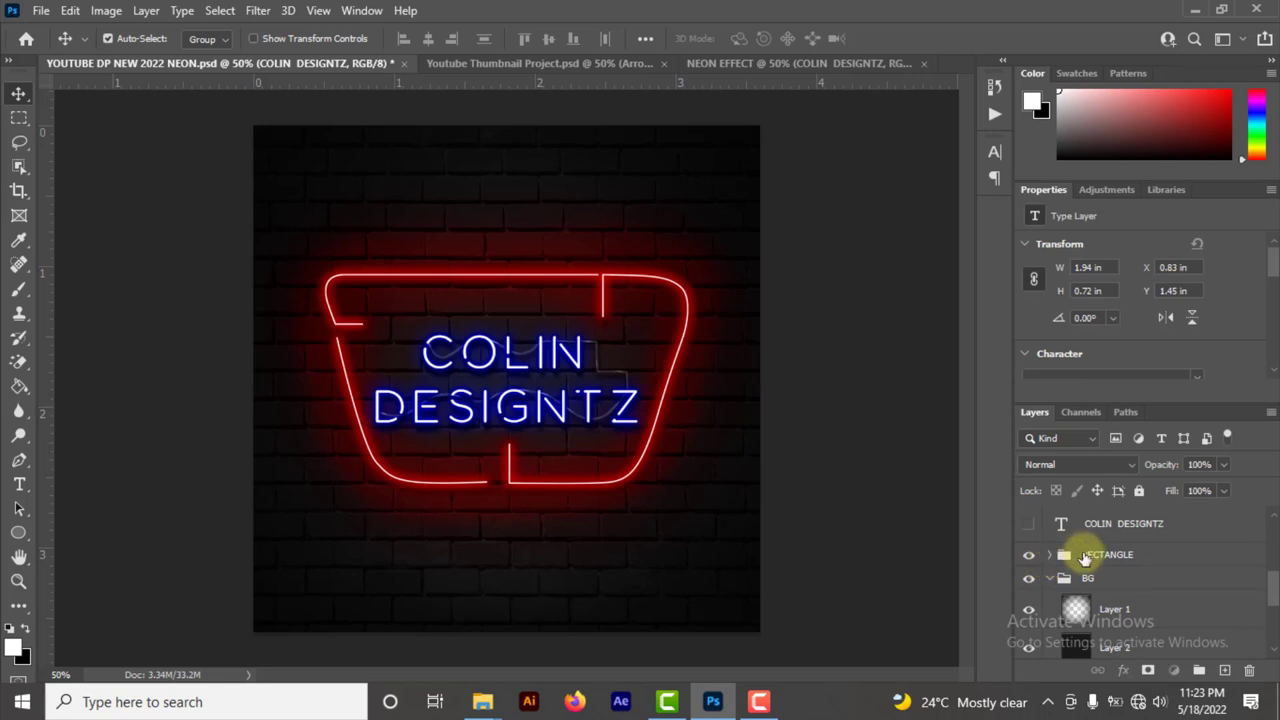
scroll(1228, 570, down, 3)
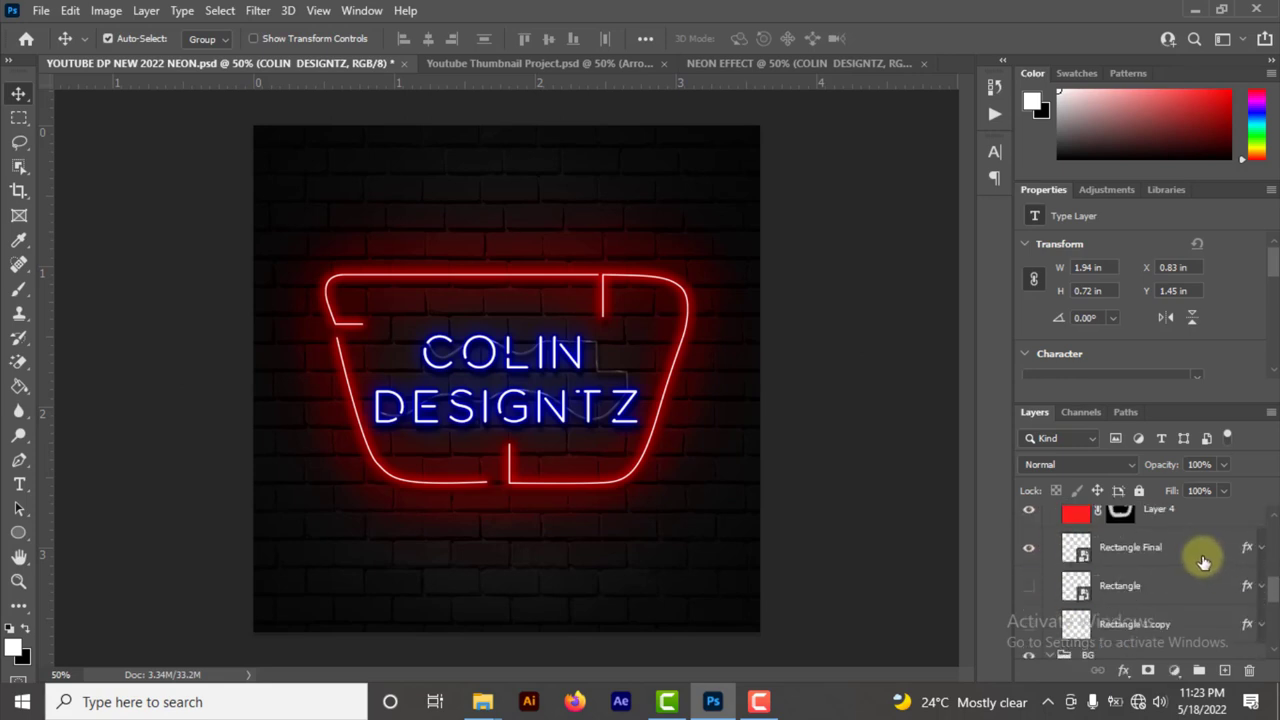
scroll(1203, 562, up, 1)
scroll(1203, 562, down, 1)
click(1170, 553)
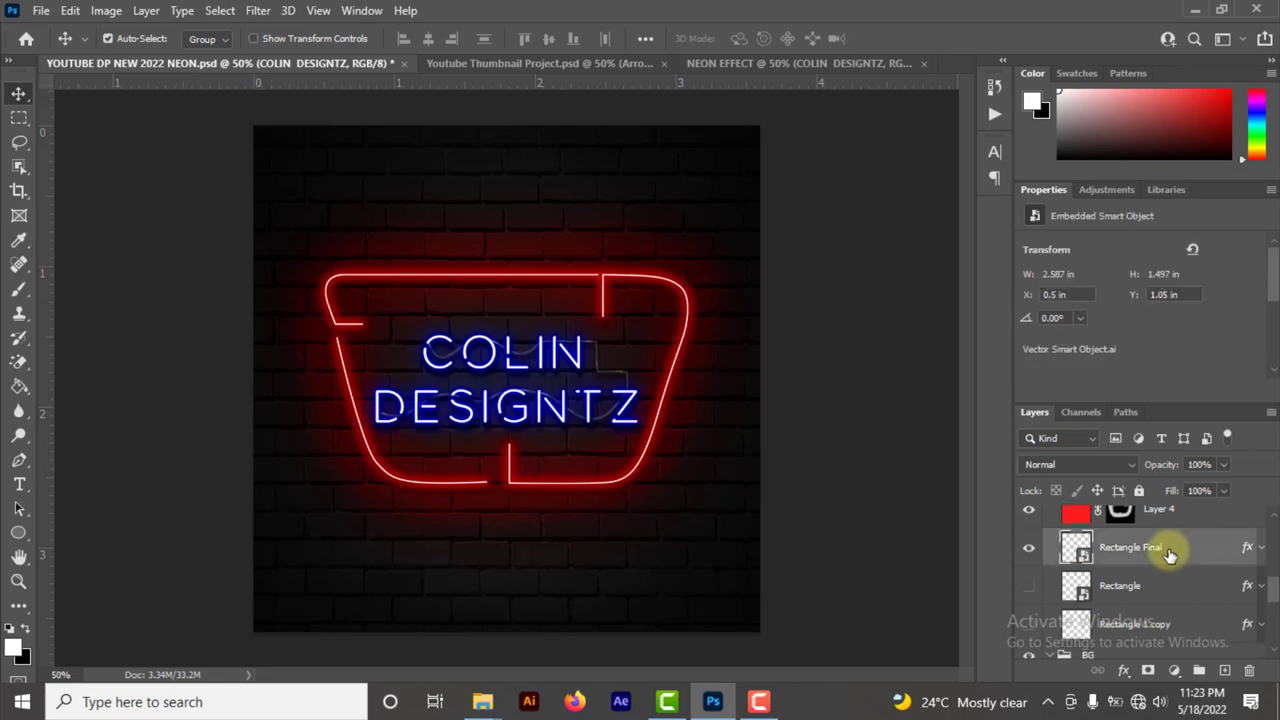
right_click(1259, 547)
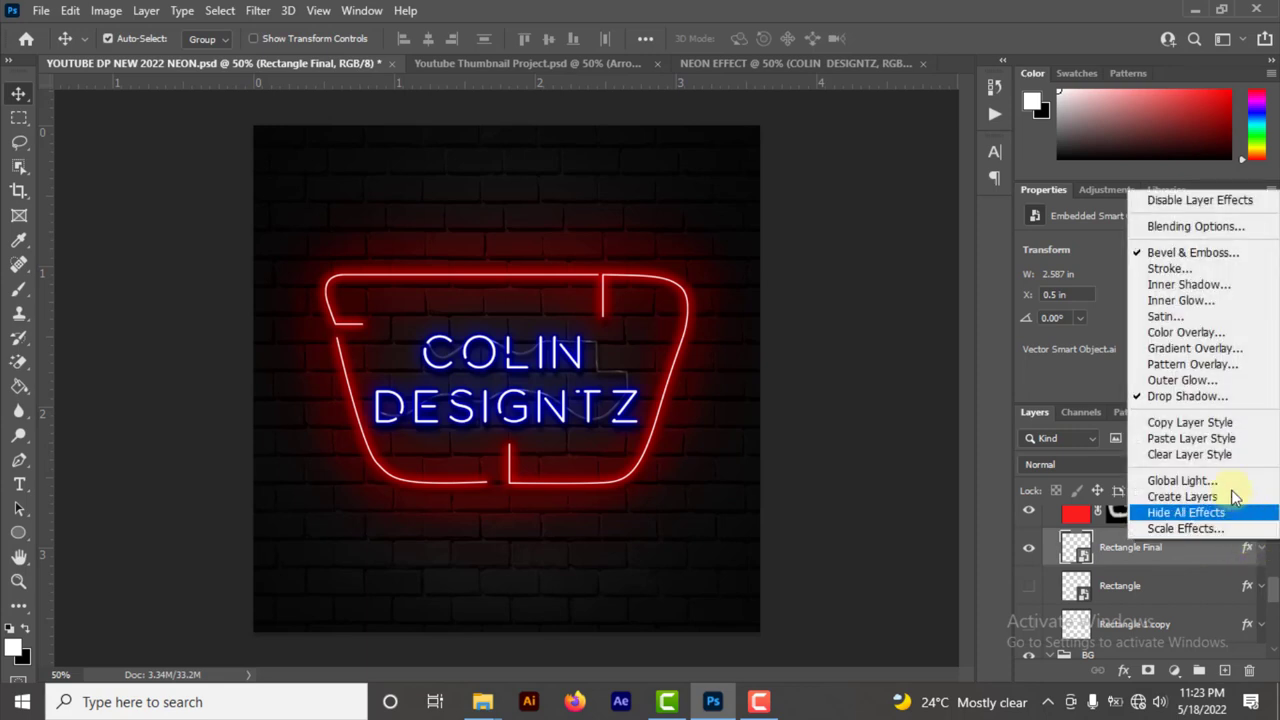
click(1212, 431)
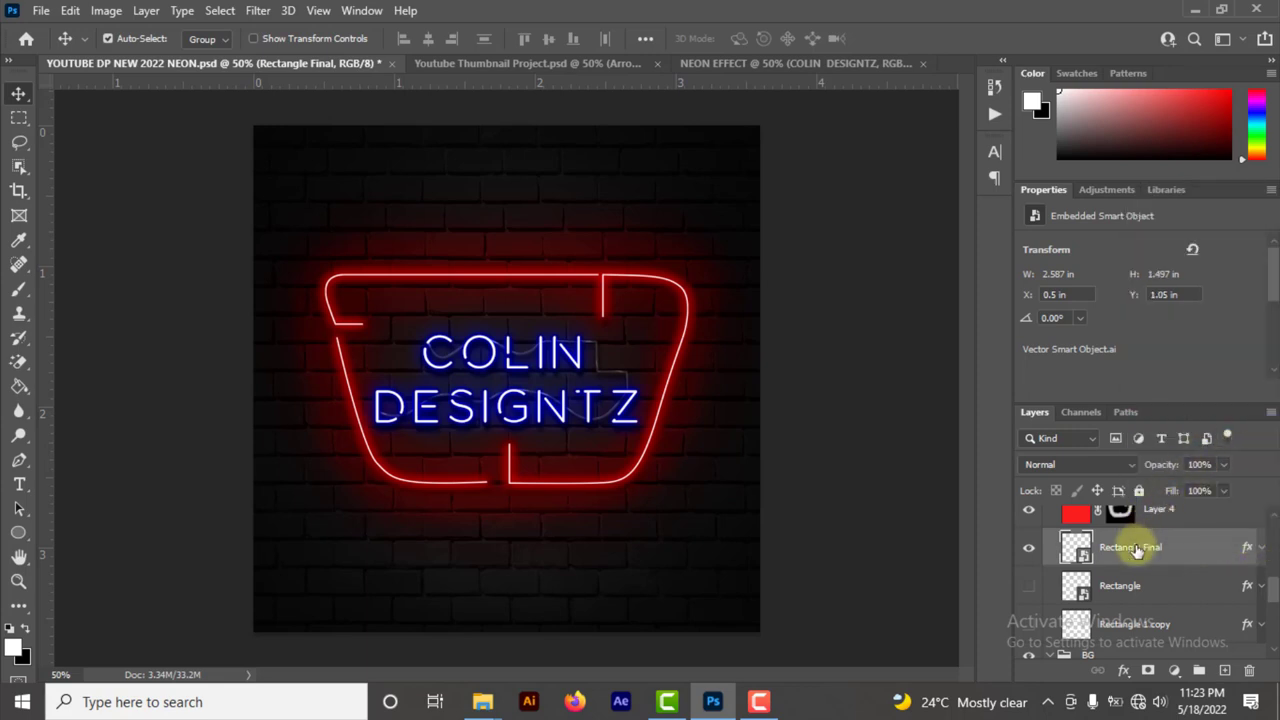
Step: Show only Rectangle Final and drag that frame into the NEON EFFECT document
scroll(1137, 560, down, 1)
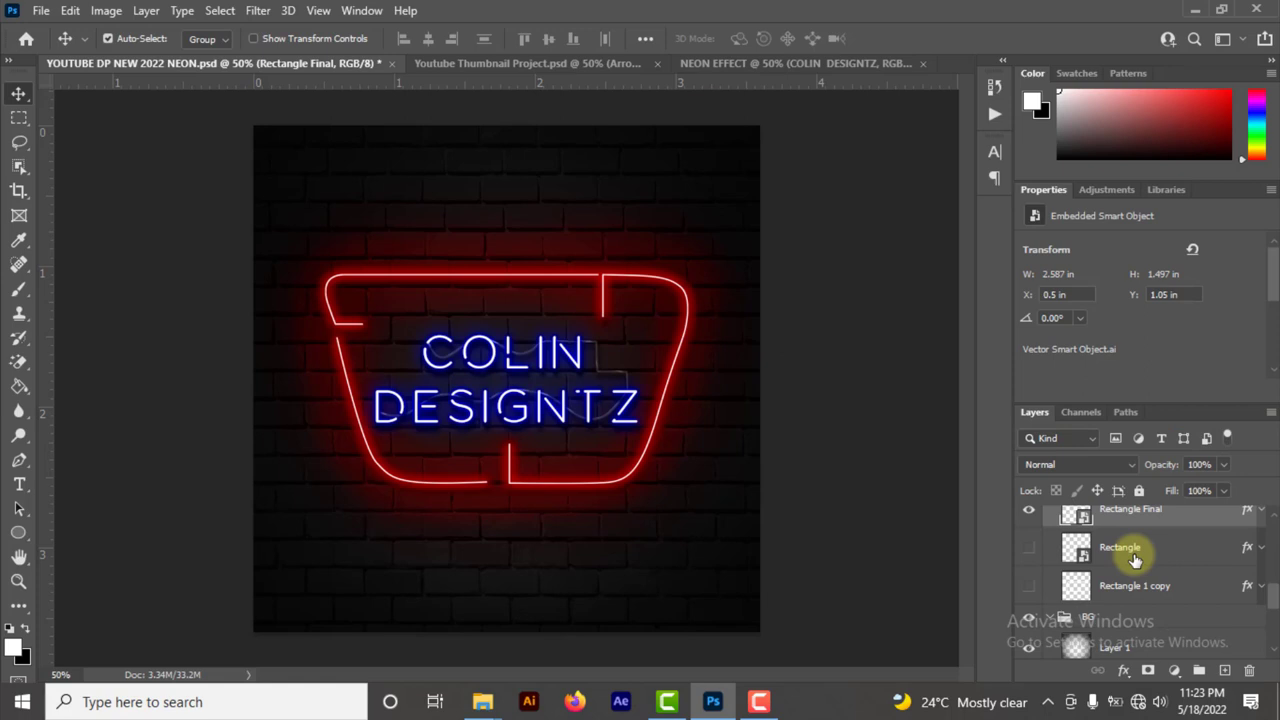
click(1030, 510)
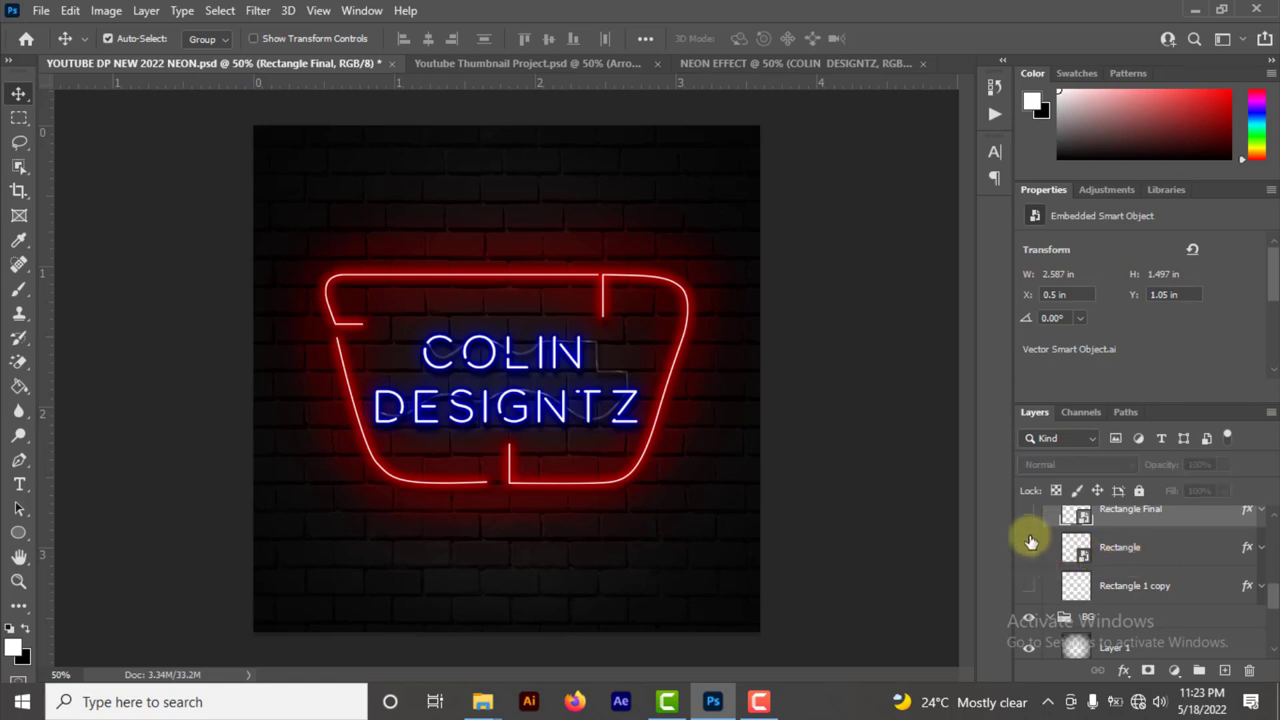
click(1030, 545)
click(1031, 550)
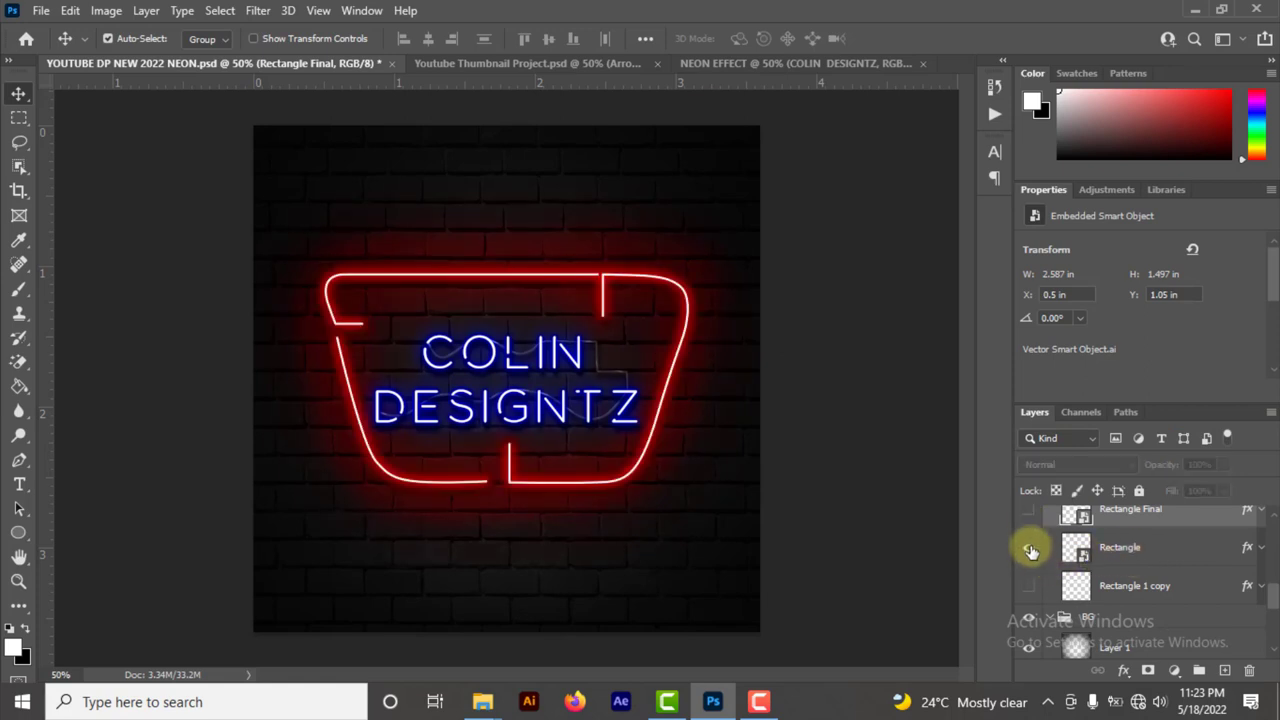
click(1031, 550)
click(1028, 512)
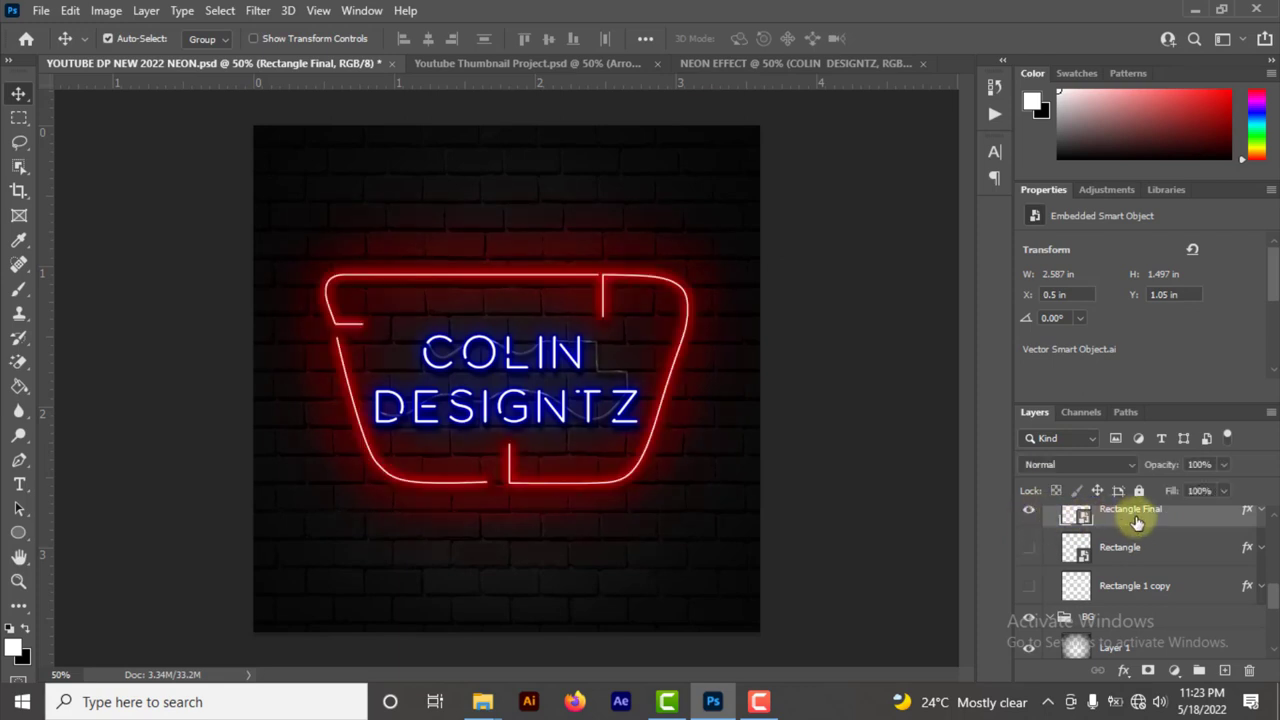
drag(1137, 523, 538, 400)
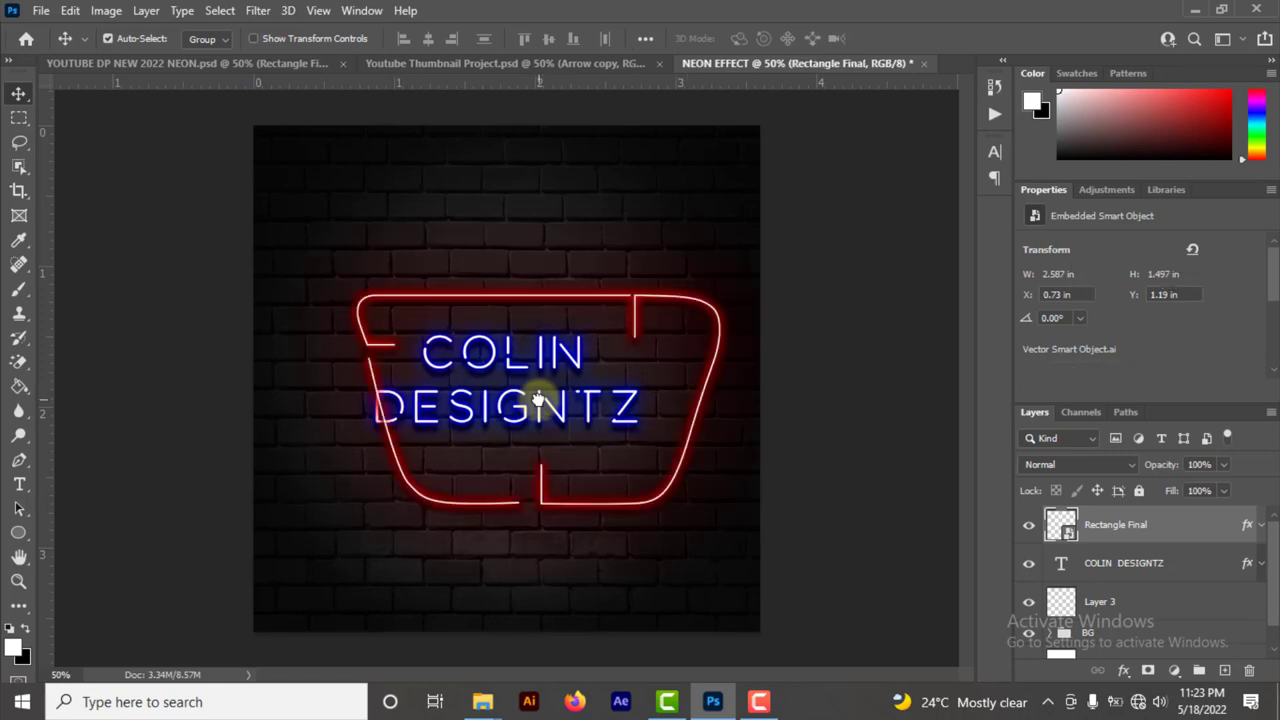
Step: Centre the red neon frame horizontally and vertically on the canvas
drag(1178, 528, 1171, 569)
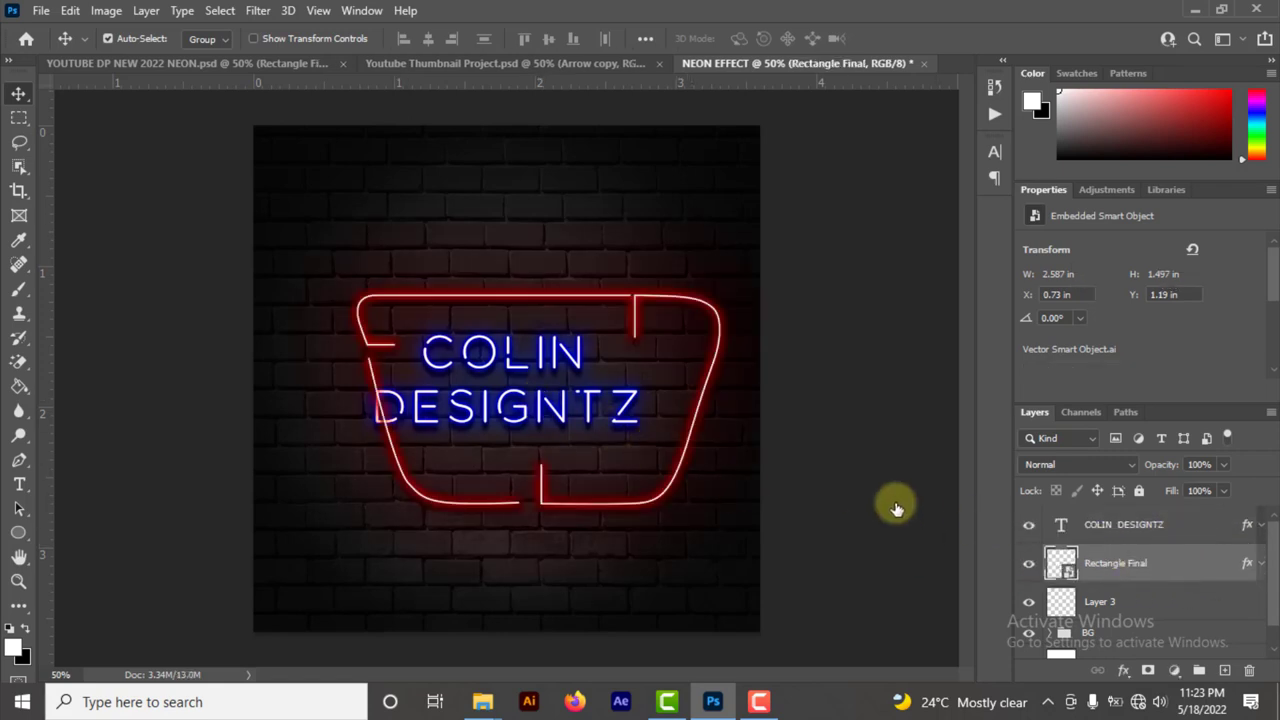
key(ctrl)
key(ctrl+a)
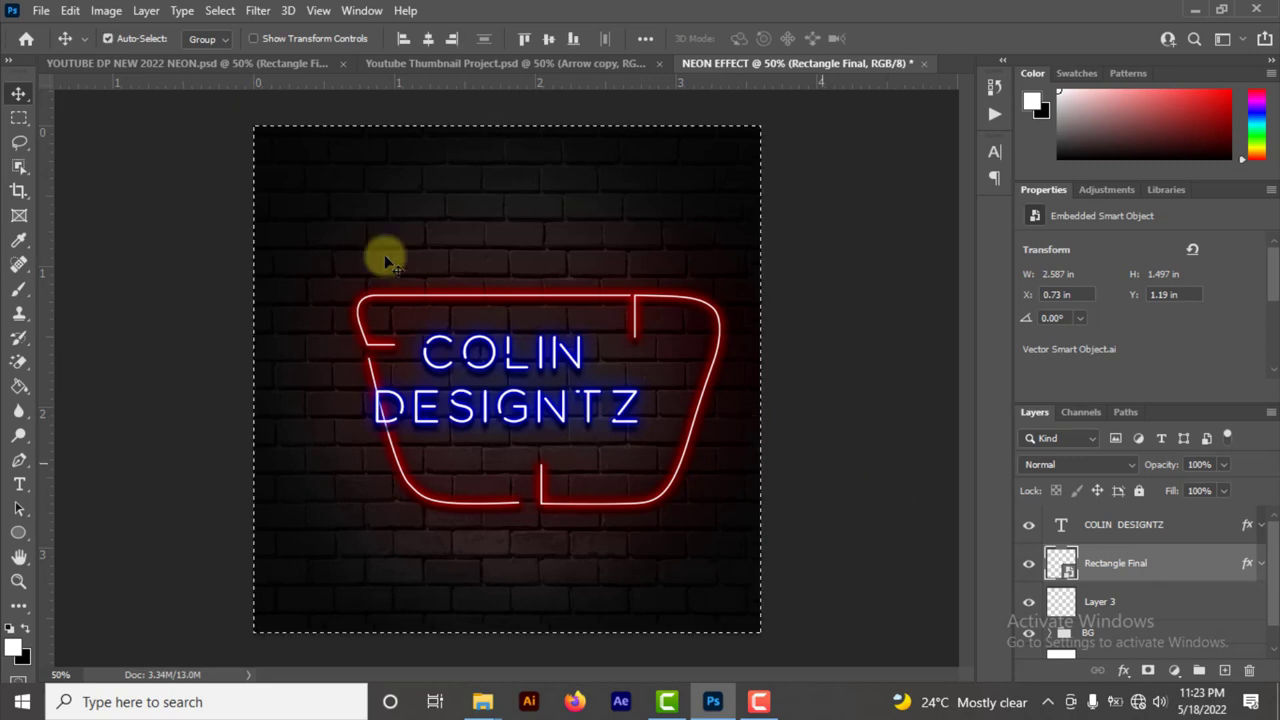
click(426, 39)
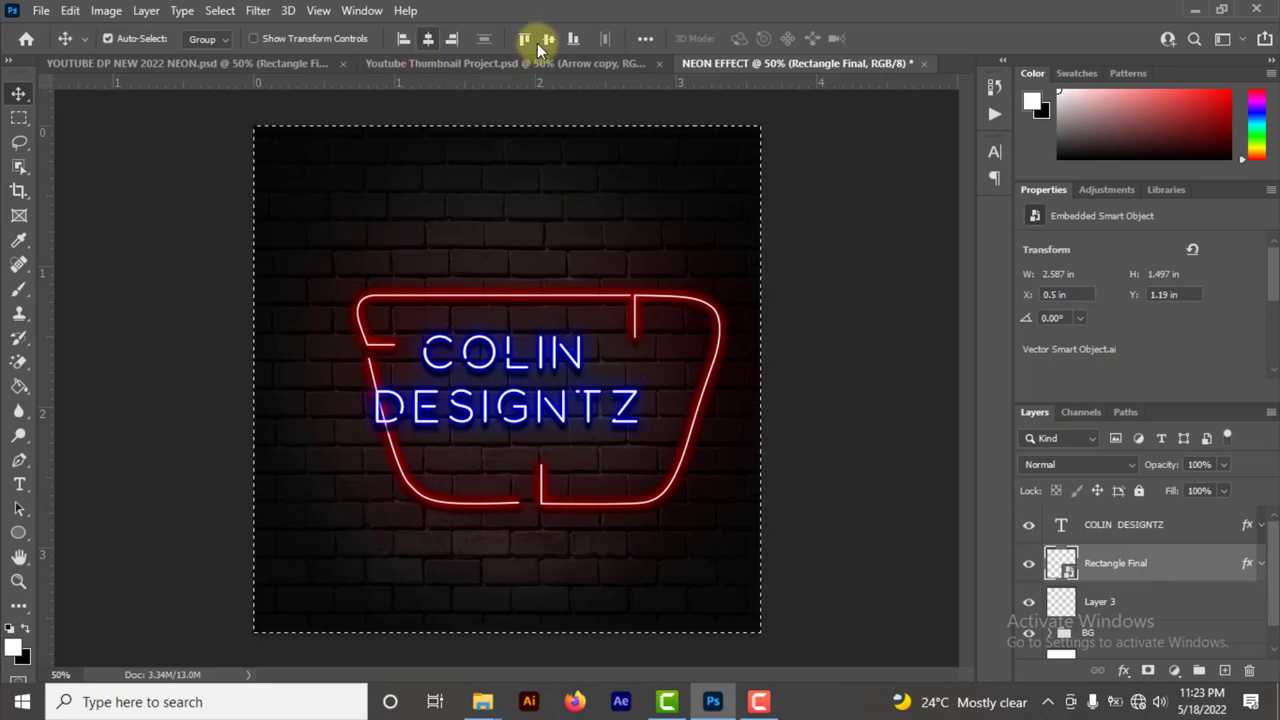
click(549, 40)
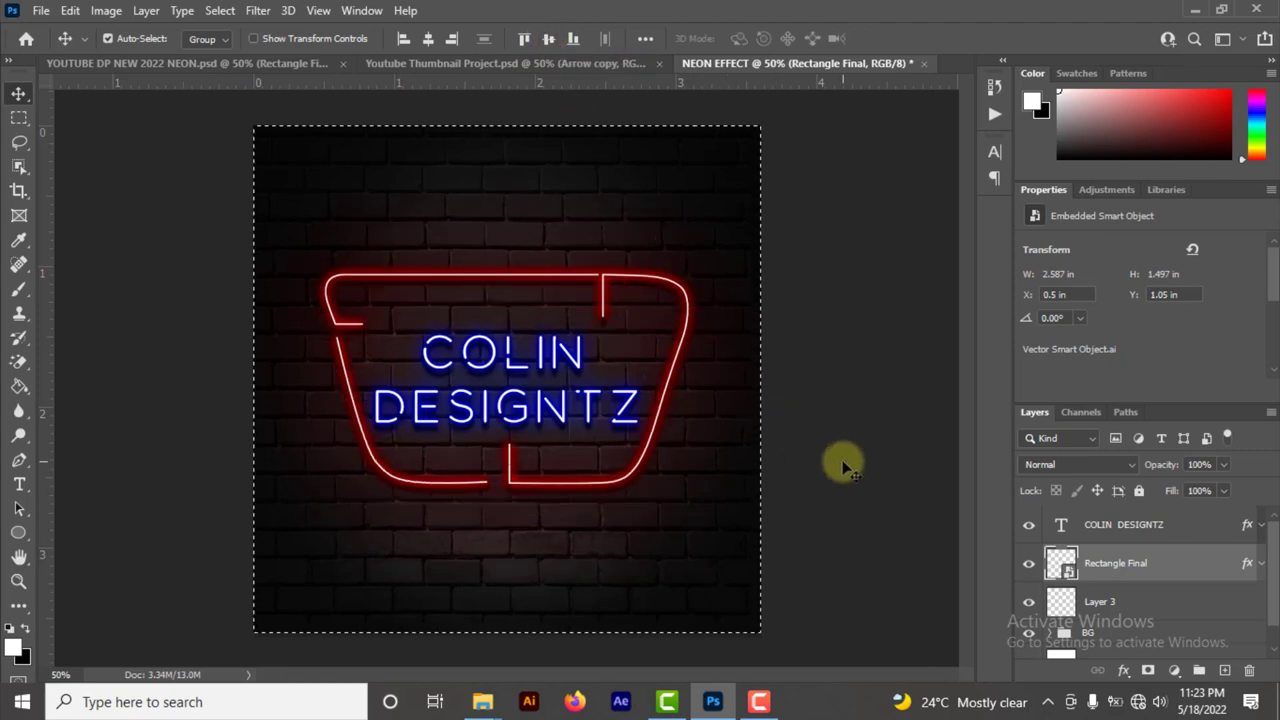
key(ctrl)
key(ctrl+d)
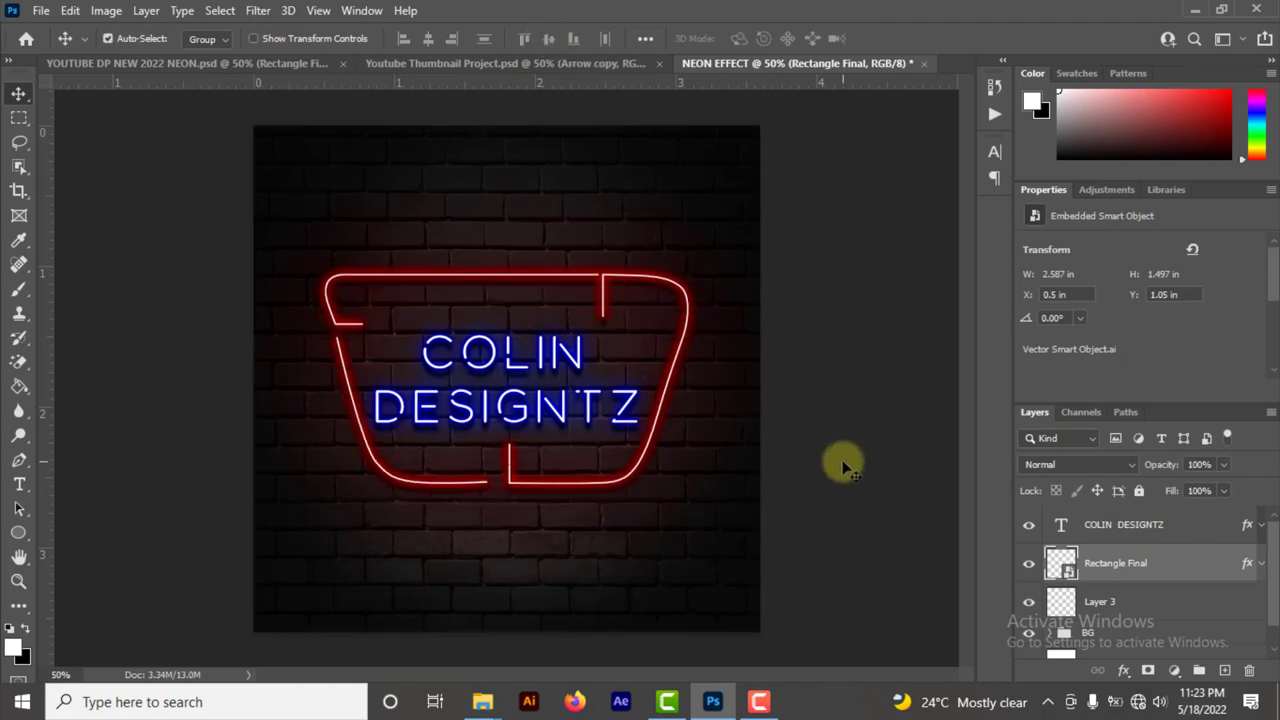
Step: Nudge the frame vertically to sit at 0.5 in, 1.07 in around the blue text
key(shift+Down)
key(shift+Down)
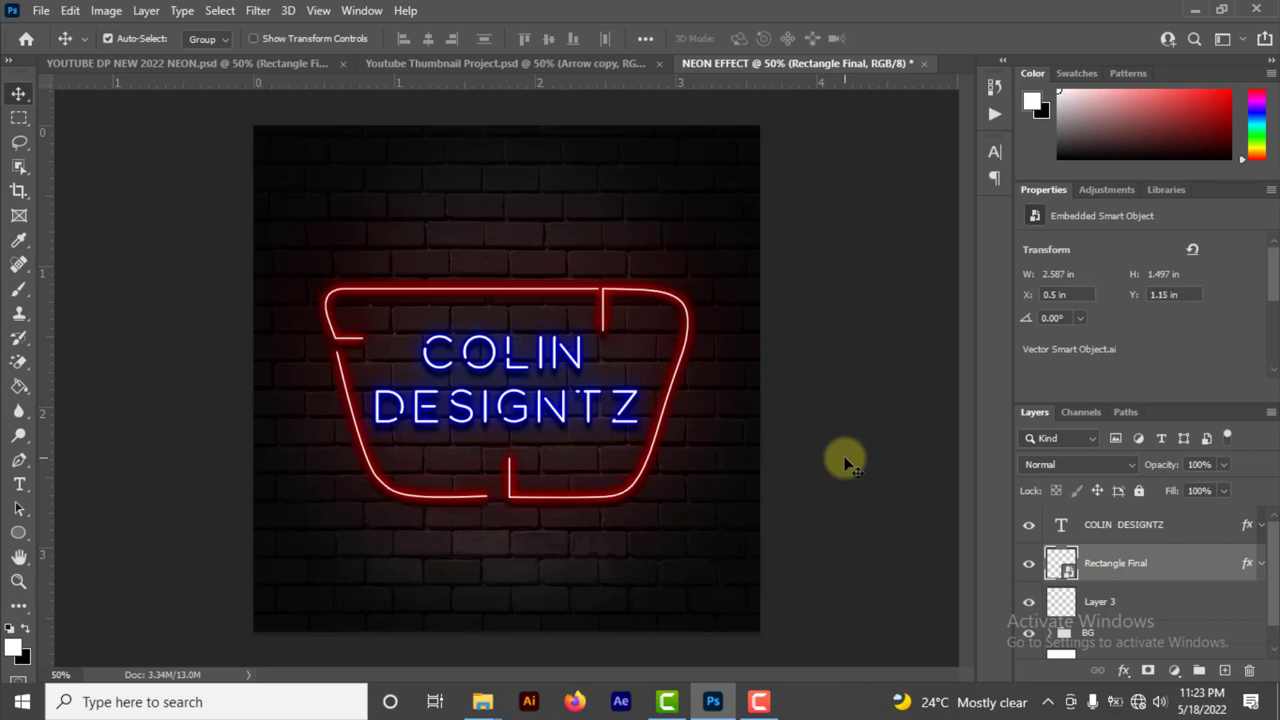
key(Up)
key(Up)
key(shift+Up)
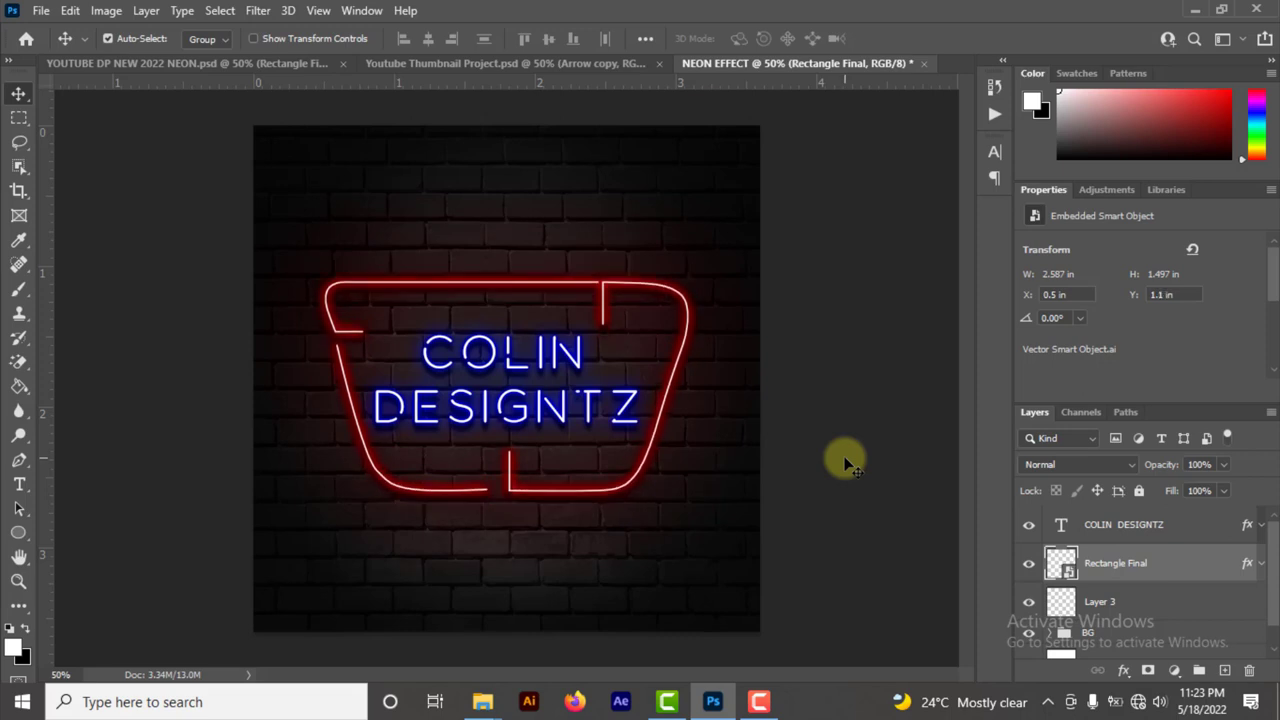
key(shift+Up)
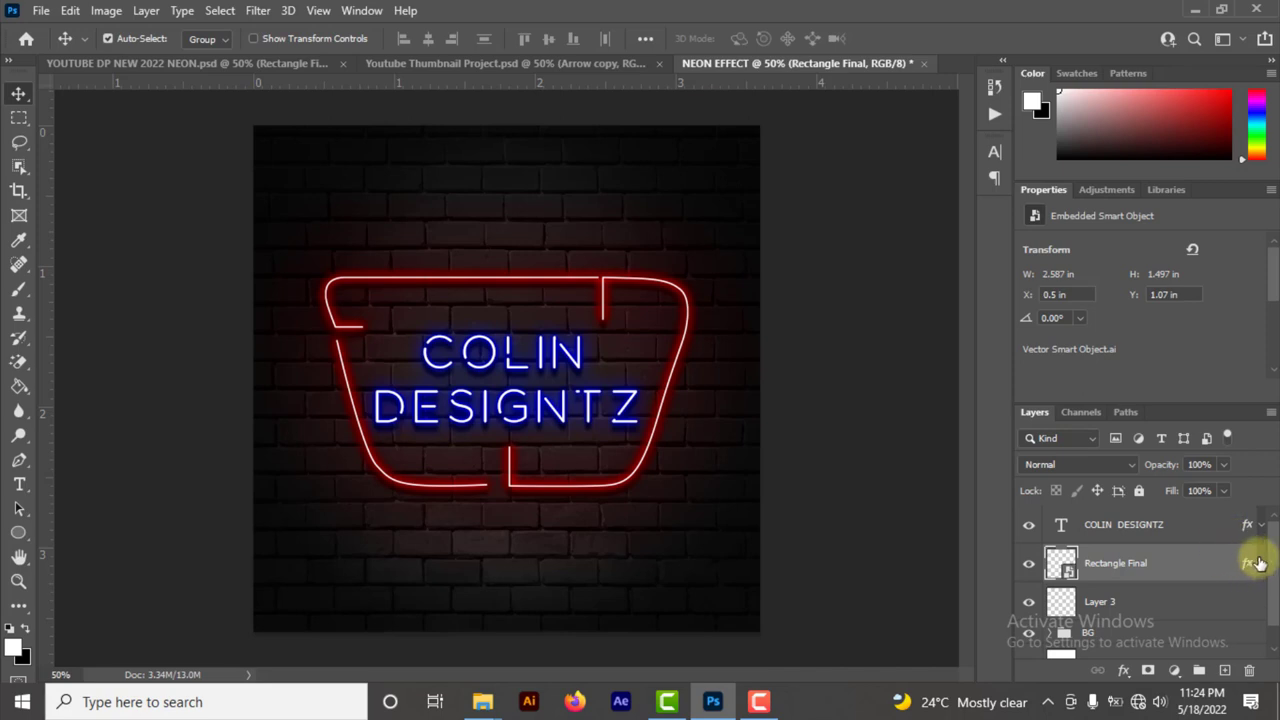
click(1258, 563)
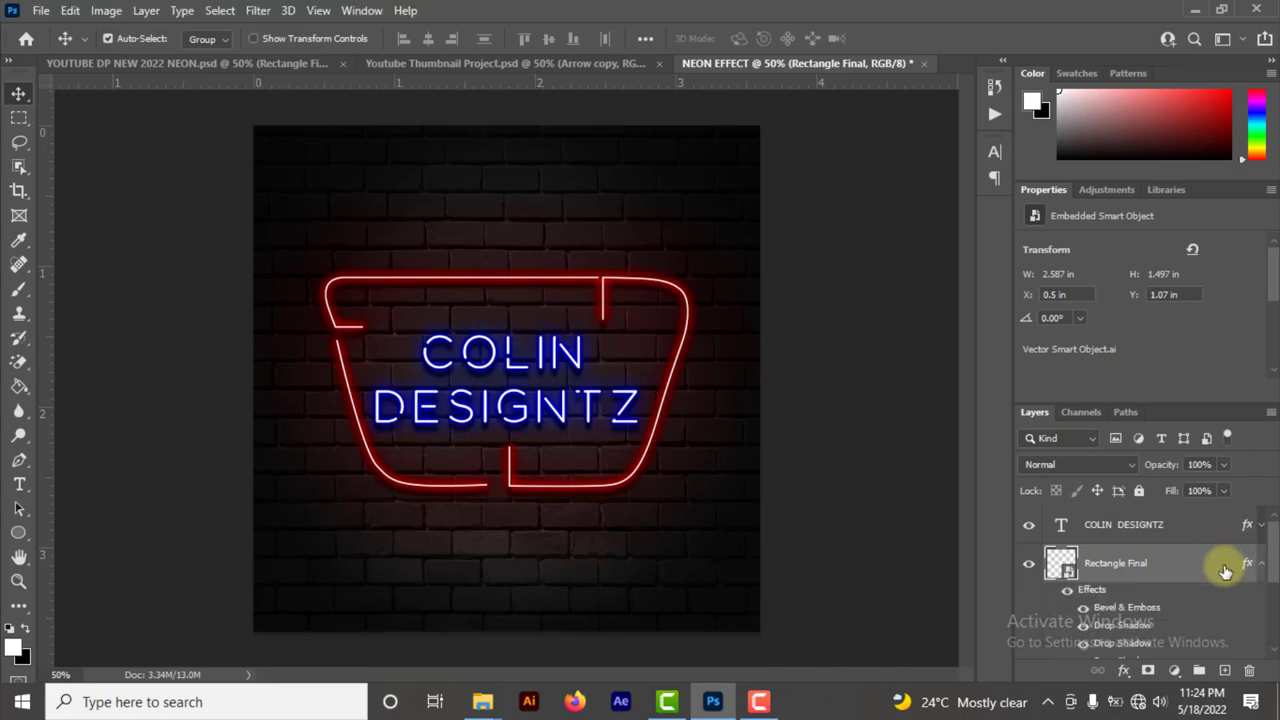
Step: Review the frame's Bevel & Emboss: Inner Bevel, 400% depth, 2 px size, 1 px soften
double_click(1127, 608)
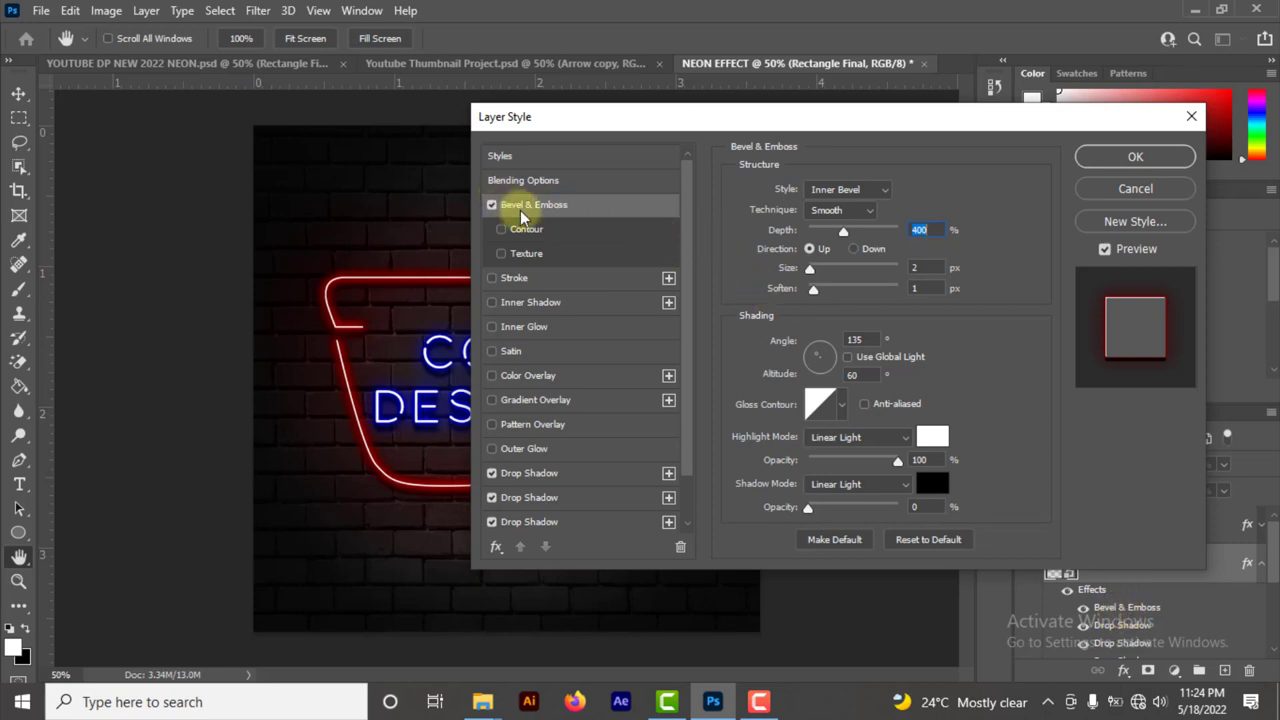
click(580, 204)
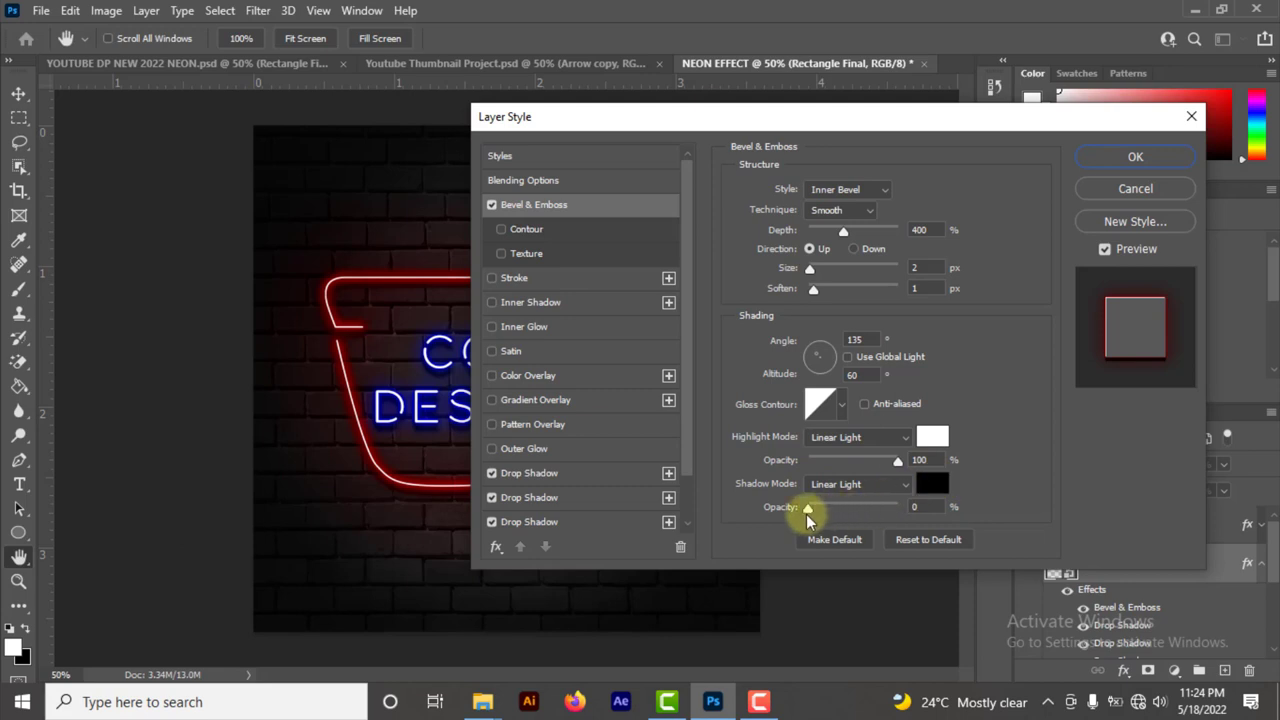
scroll(675, 422, down, 2)
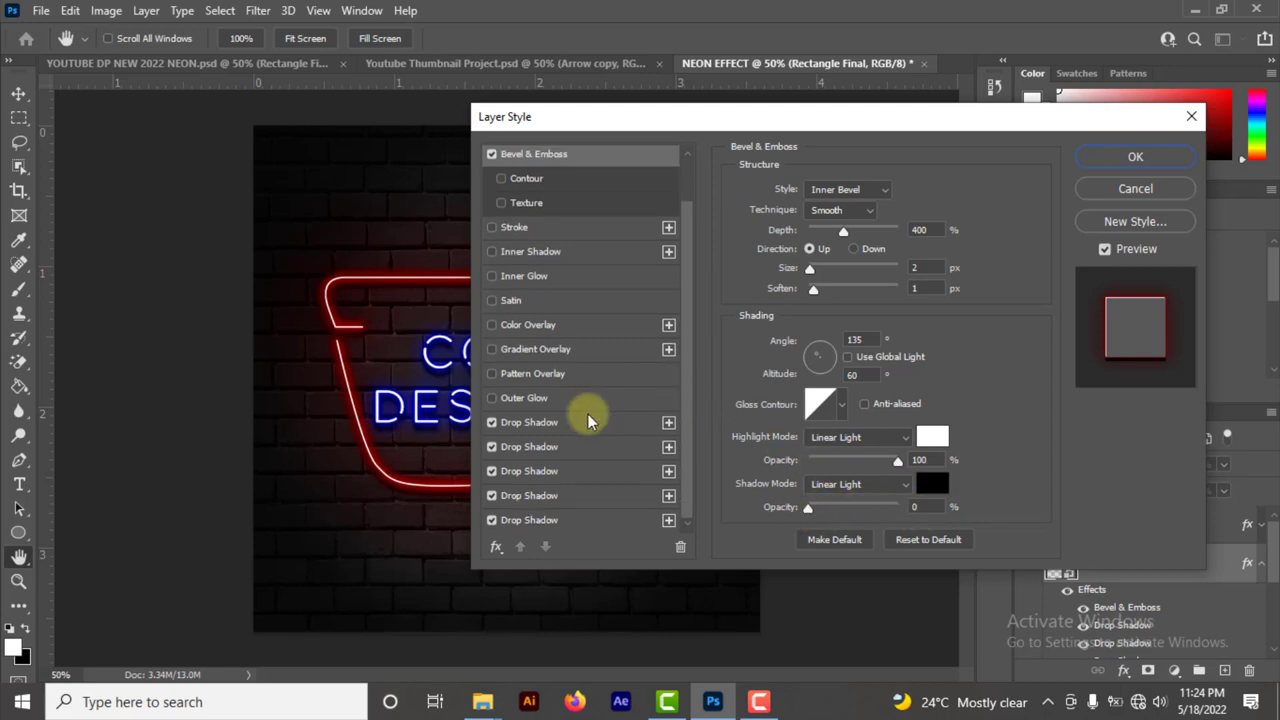
Step: Select the frame's first Linear Light drop shadow and keep its red colour
click(556, 428)
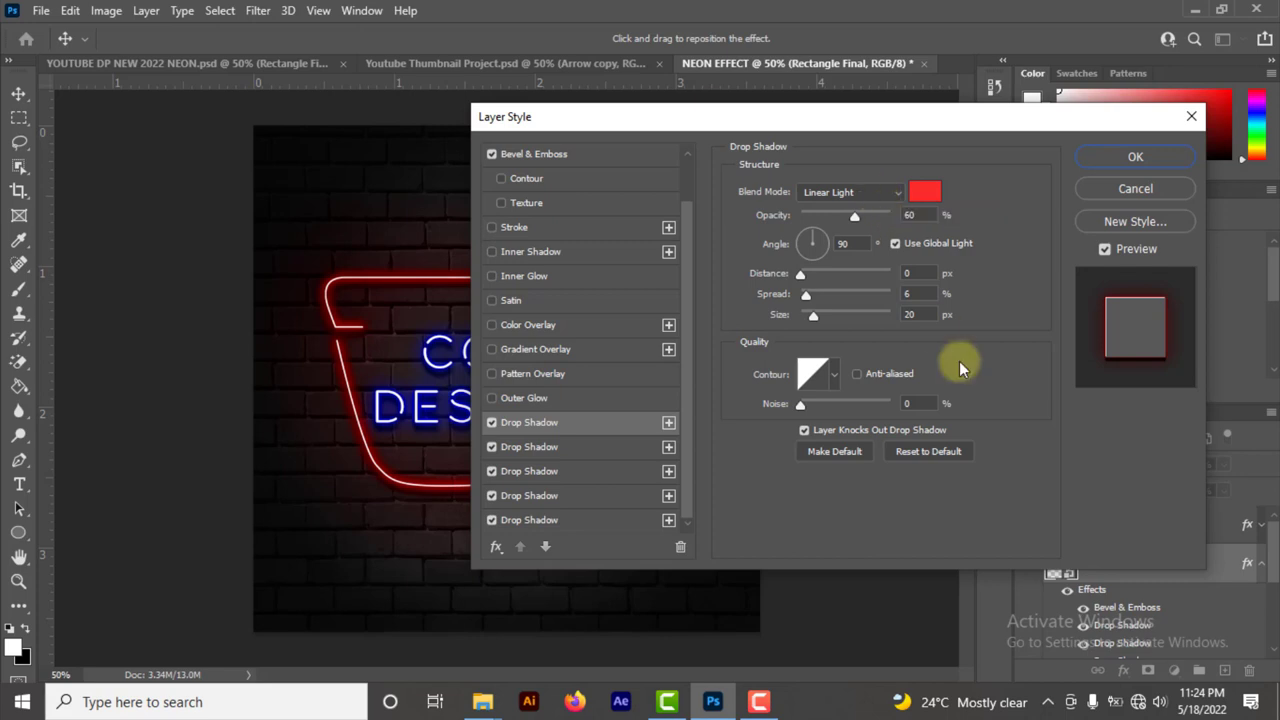
click(925, 191)
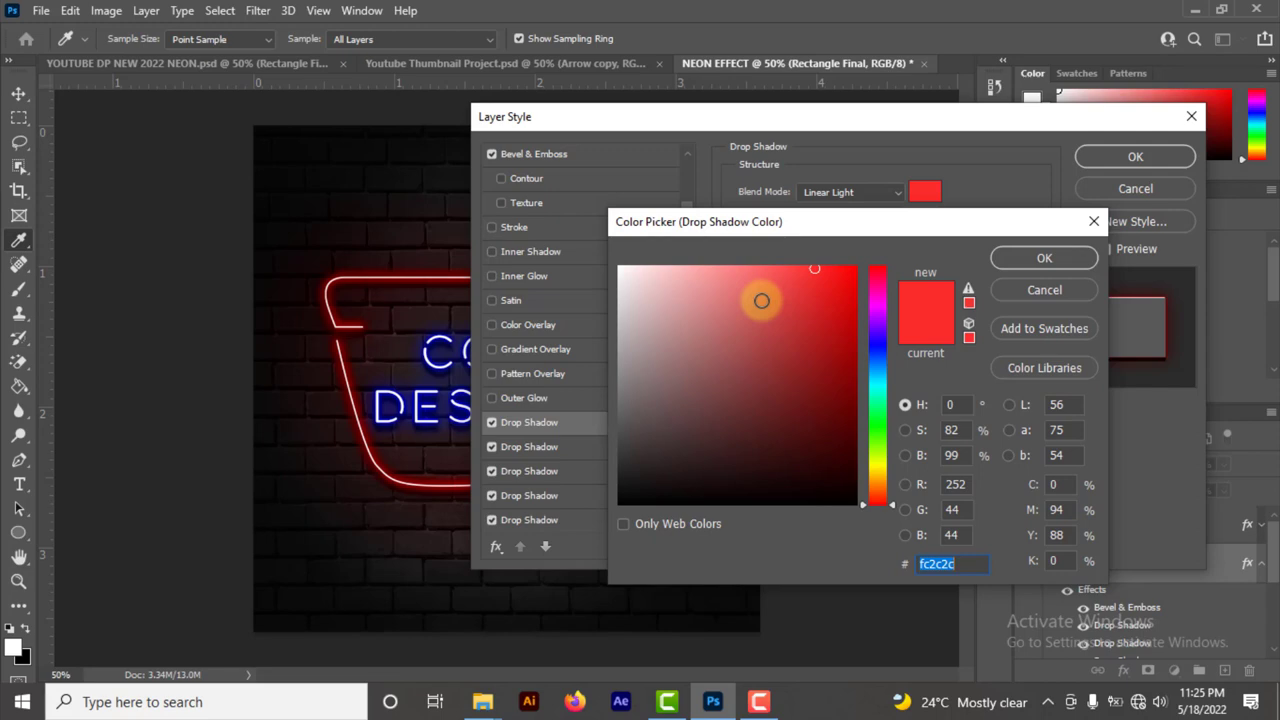
click(1028, 256)
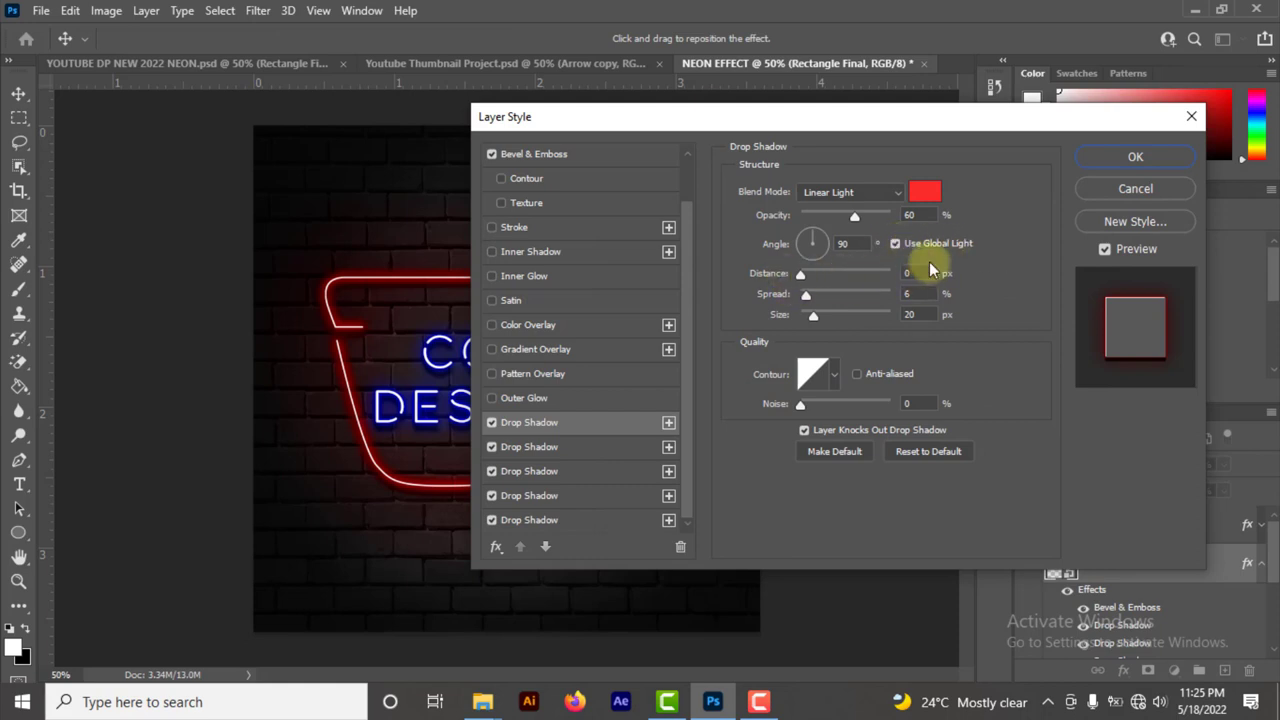
Step: Try offsetting the first shadow, then set its Distance back to 0 px
drag(802, 275, 855, 280)
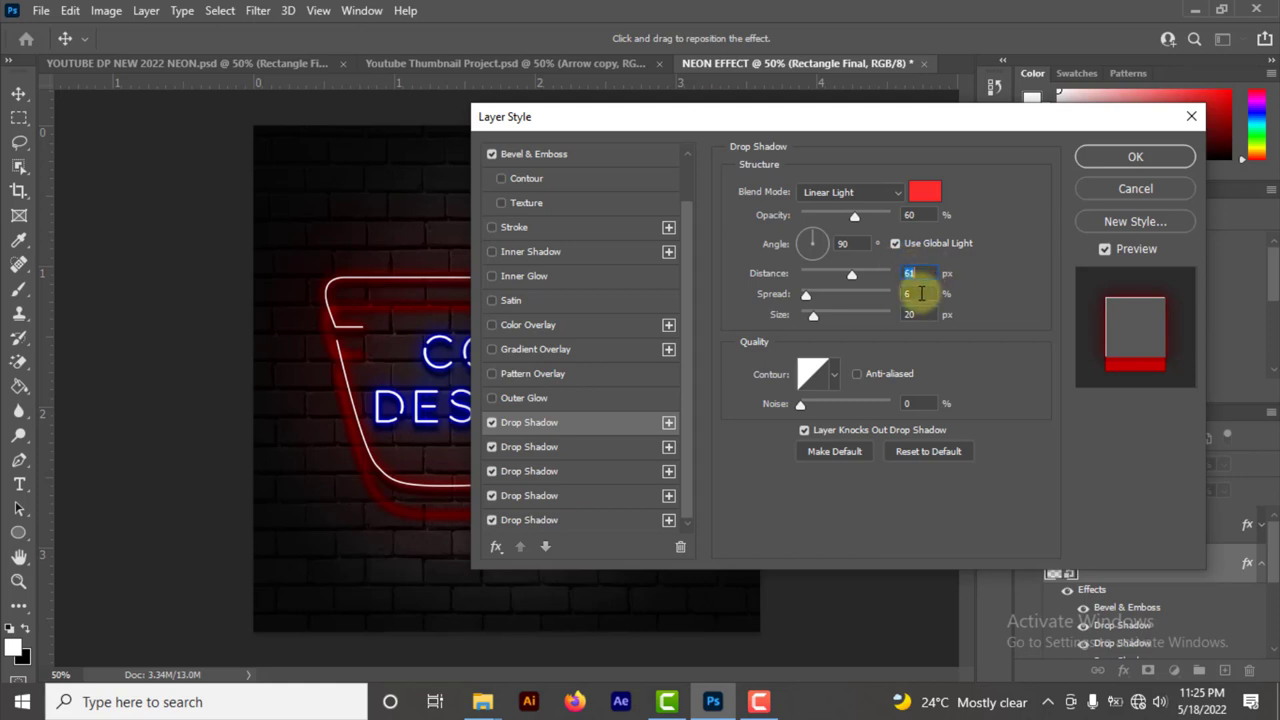
click(921, 293)
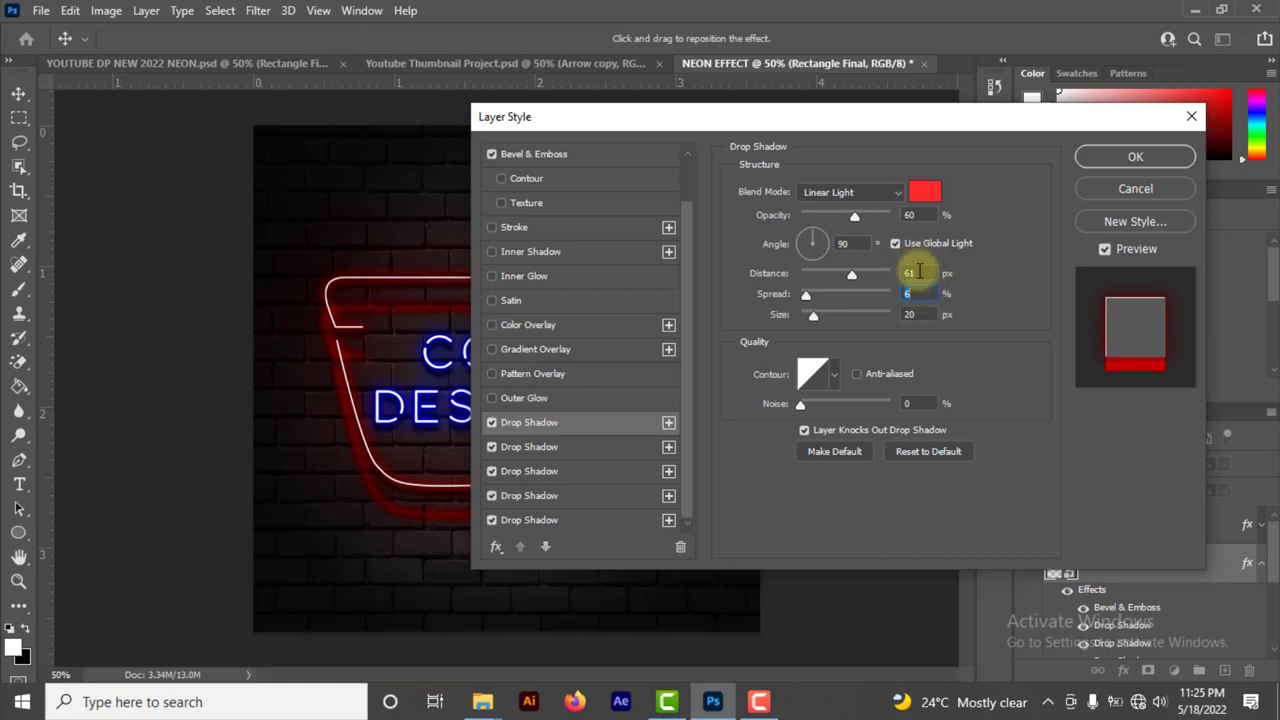
double_click(919, 272)
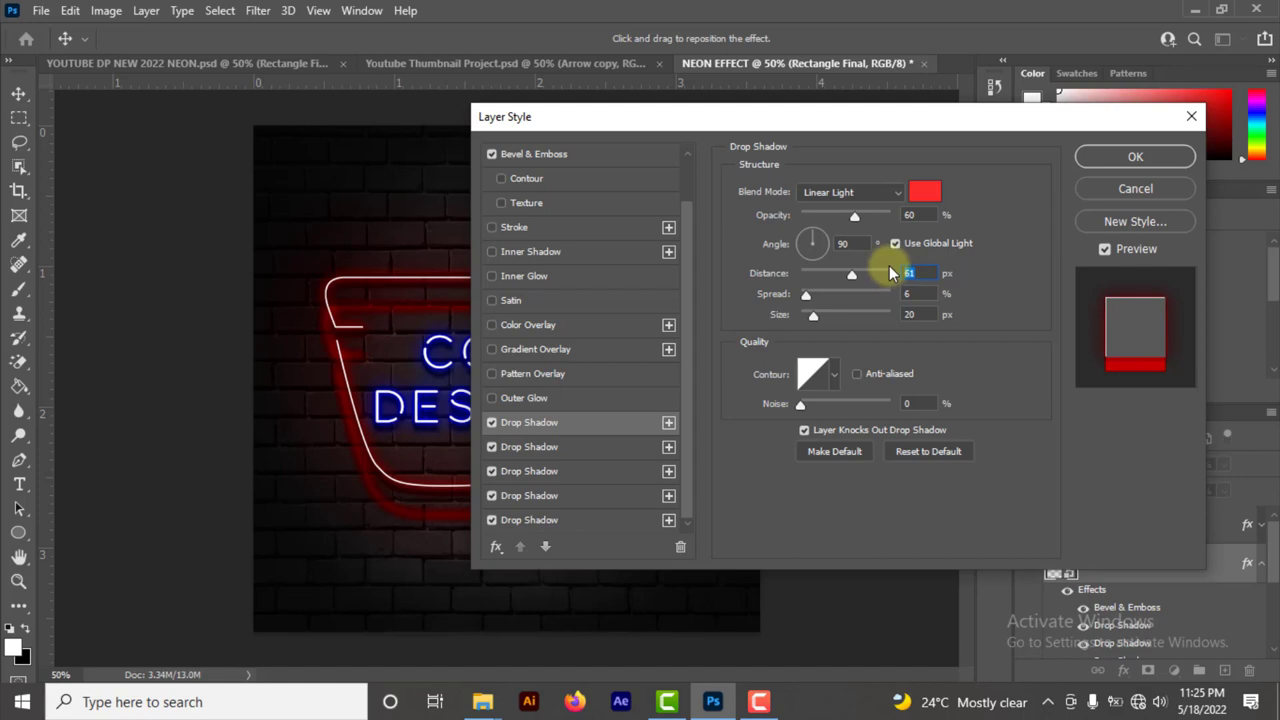
key(BackSpace)
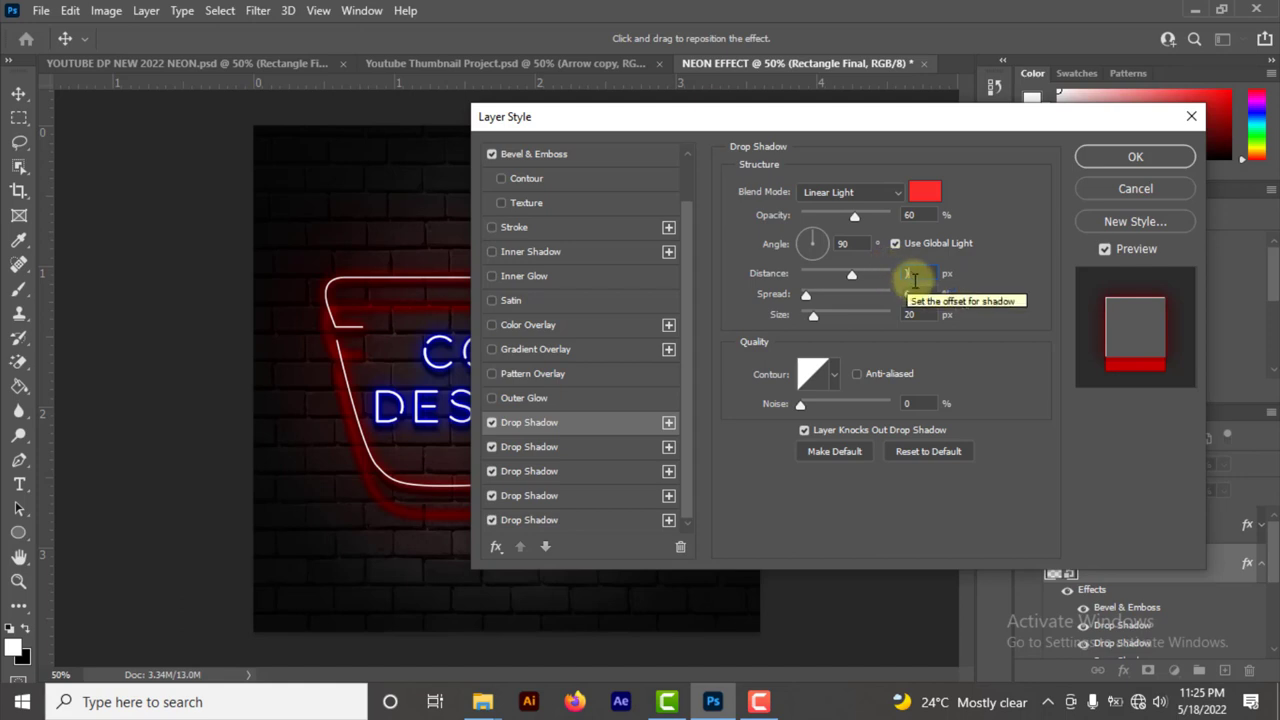
text(1)
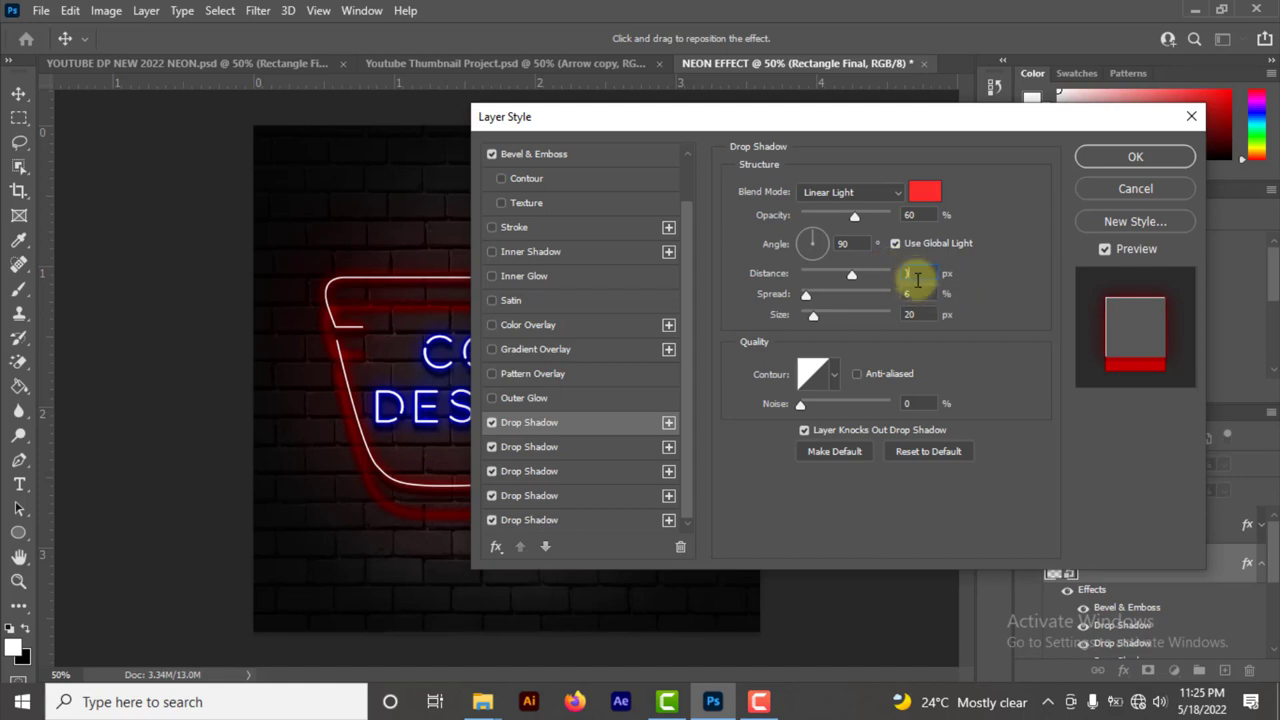
key(BackSpace)
text(3)
text(0)
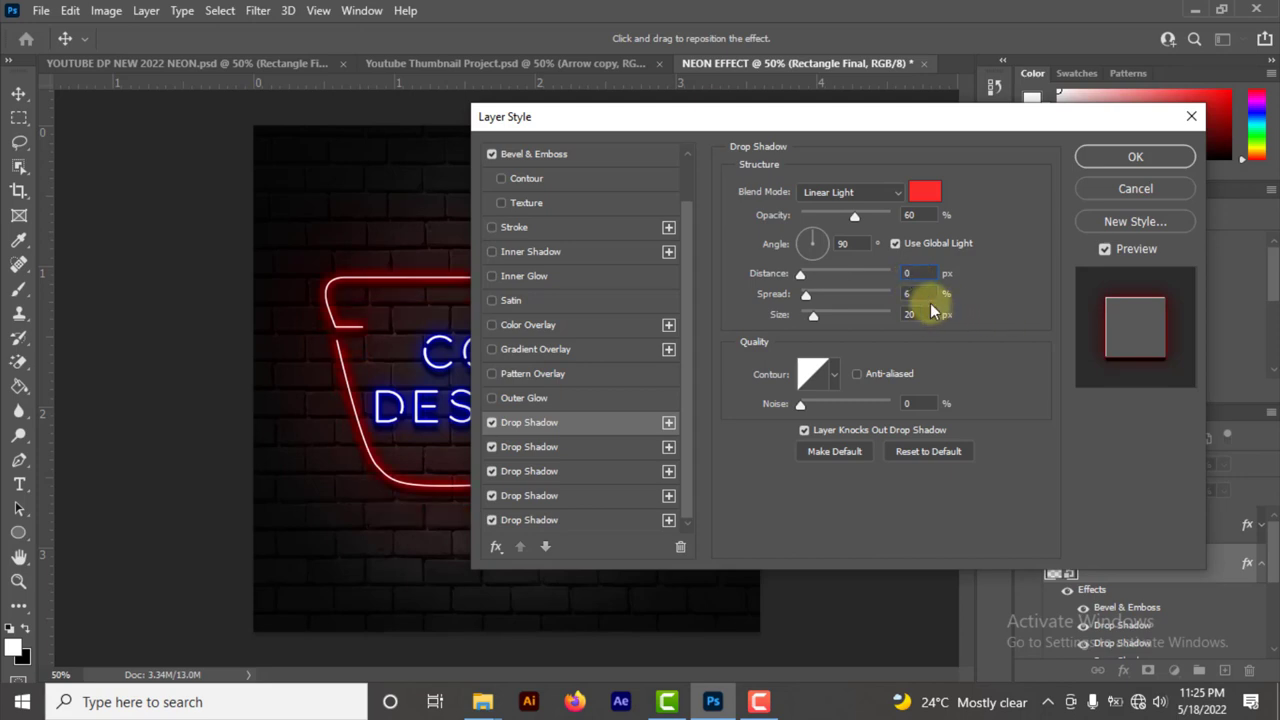
key(Tab)
key(Tab)
Step: Keep the second shadow's lighter red fc5d5d colour and set its opacity to 50%
click(576, 450)
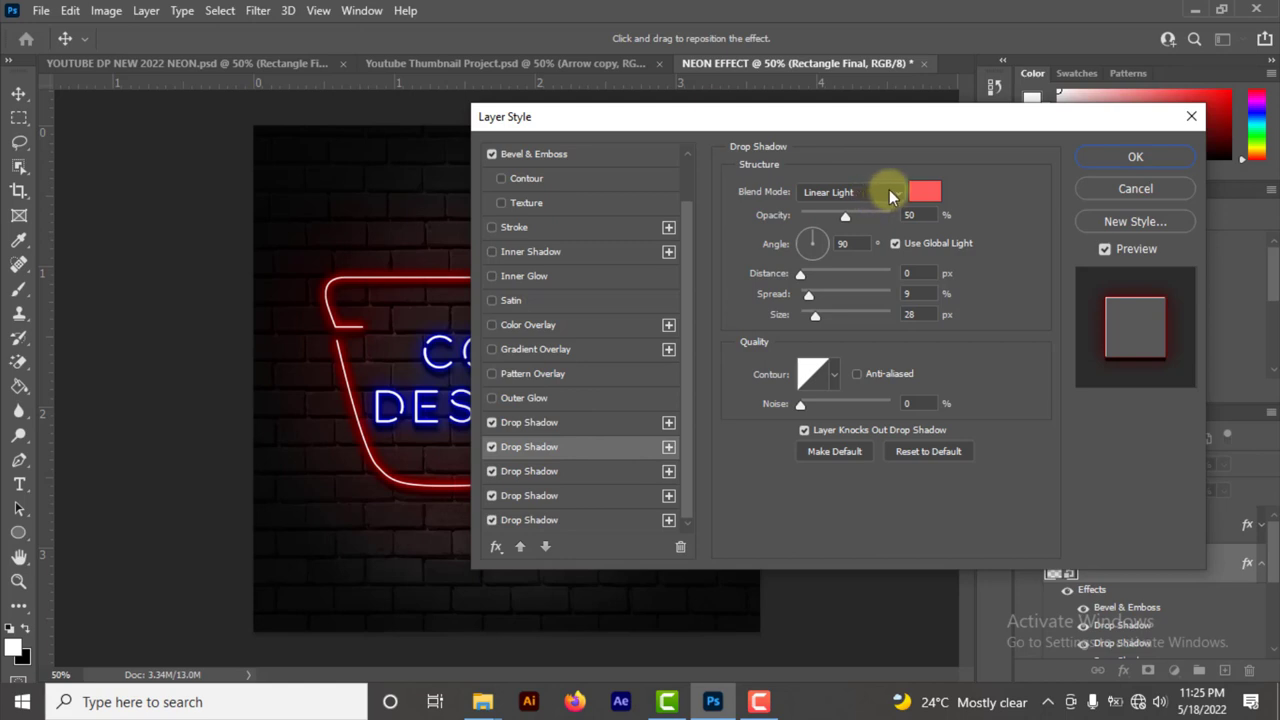
click(926, 192)
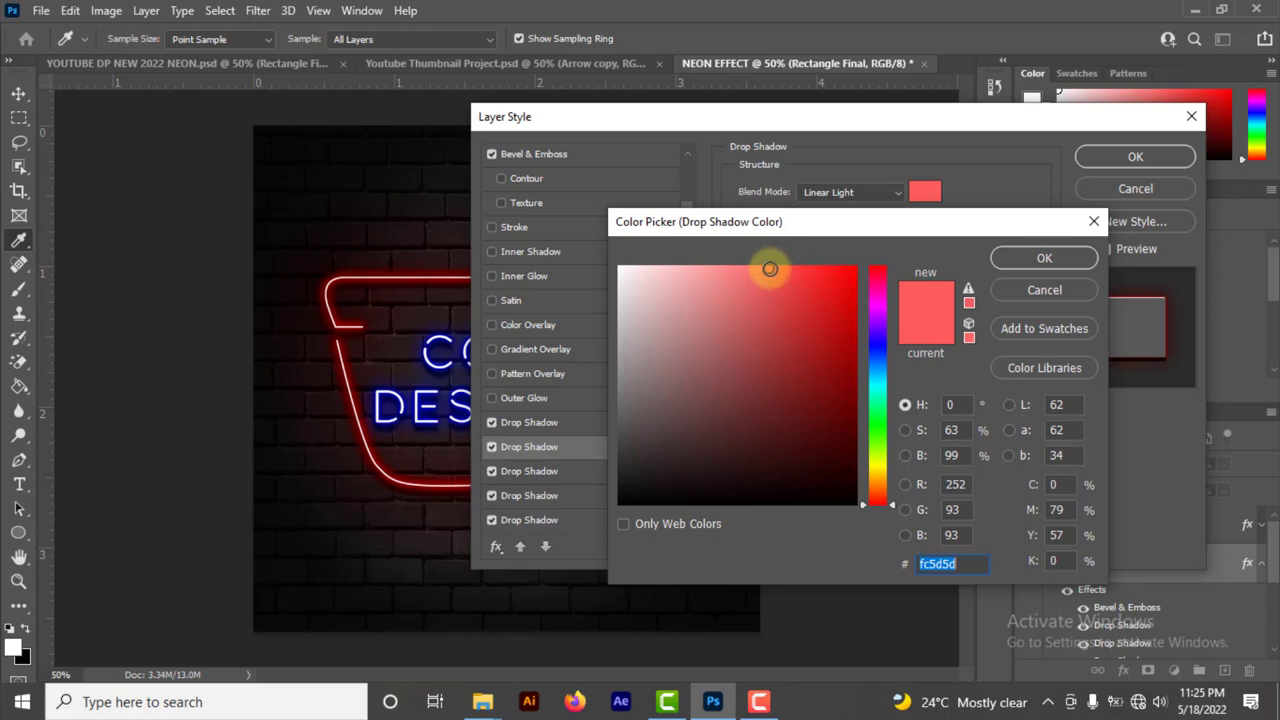
click(1005, 258)
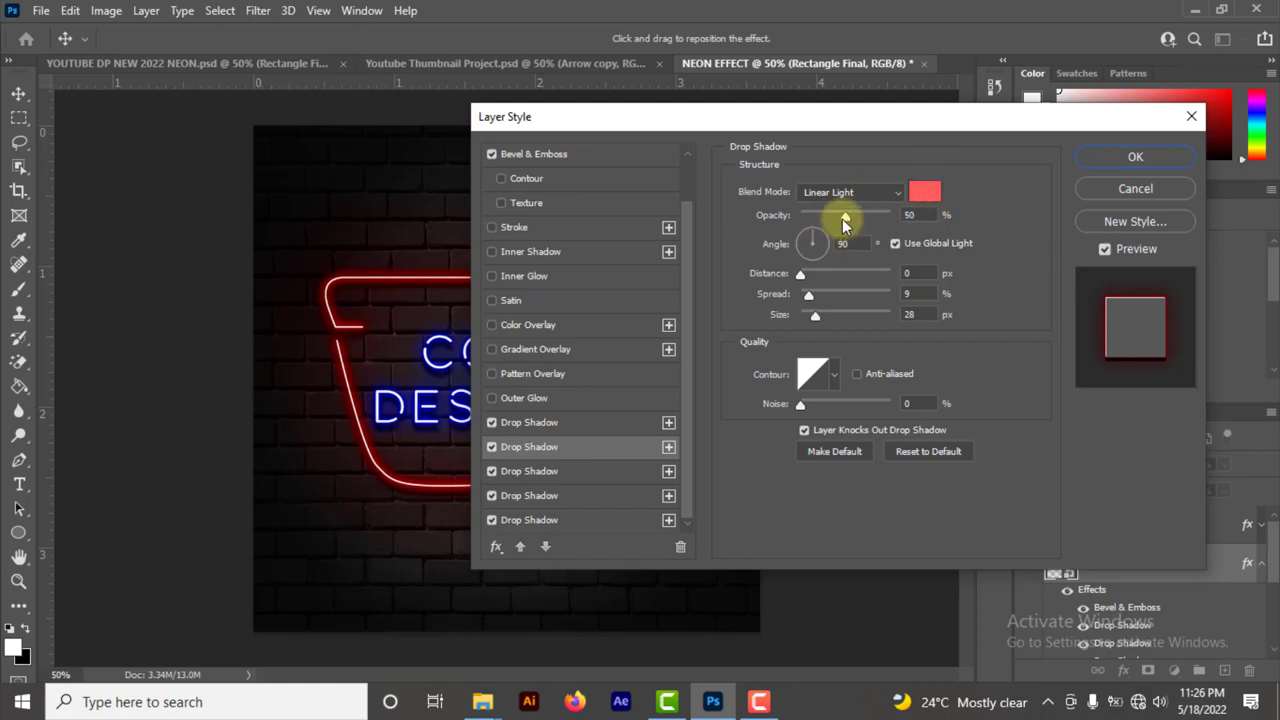
drag(842, 218, 920, 214)
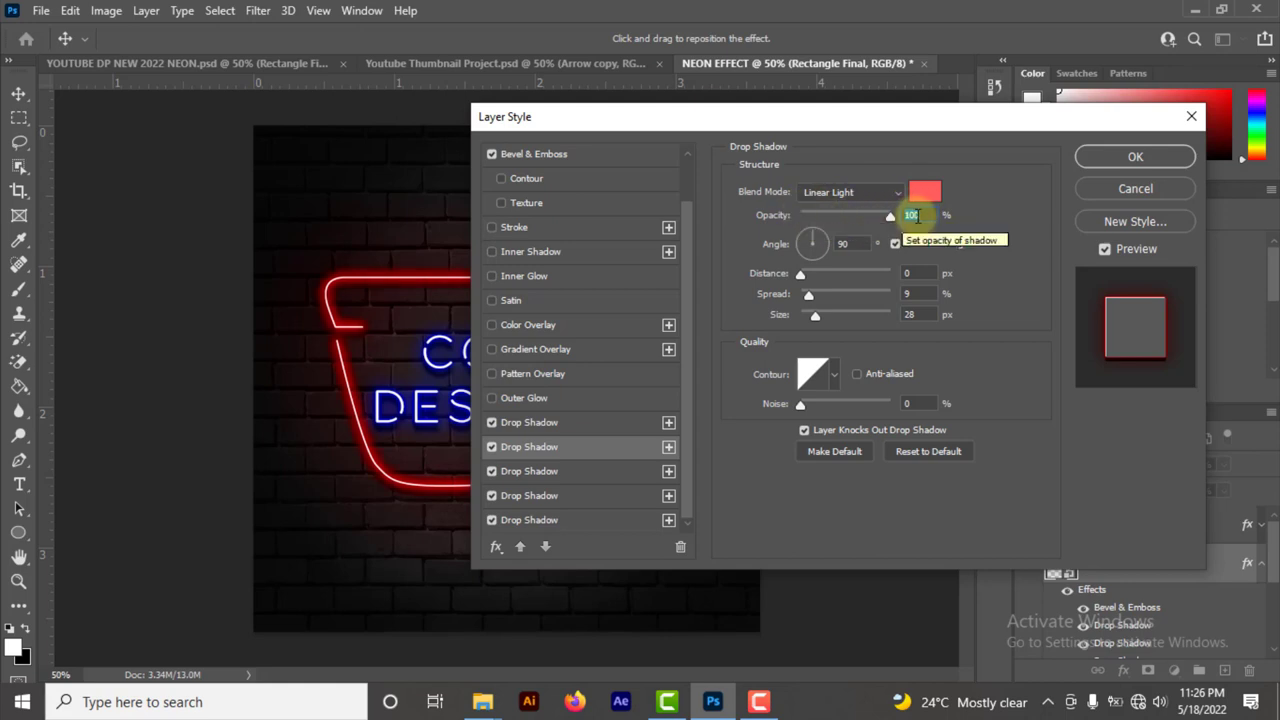
text(50)
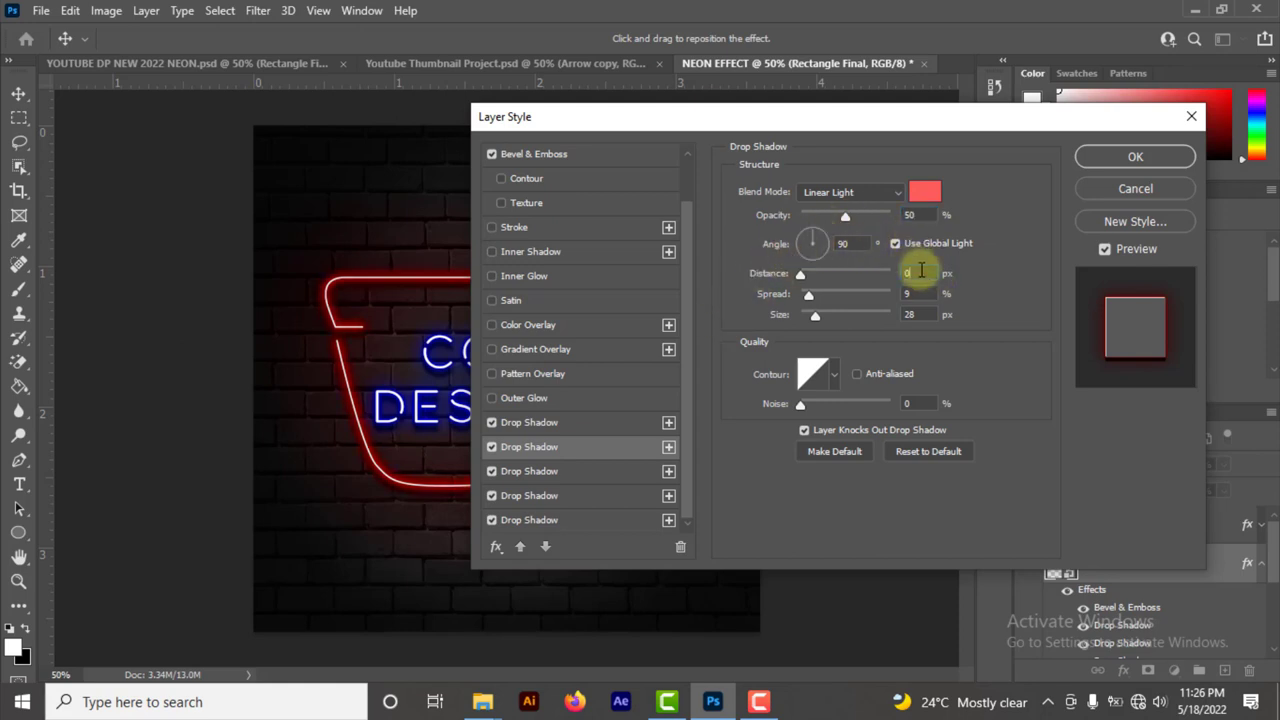
click(915, 273)
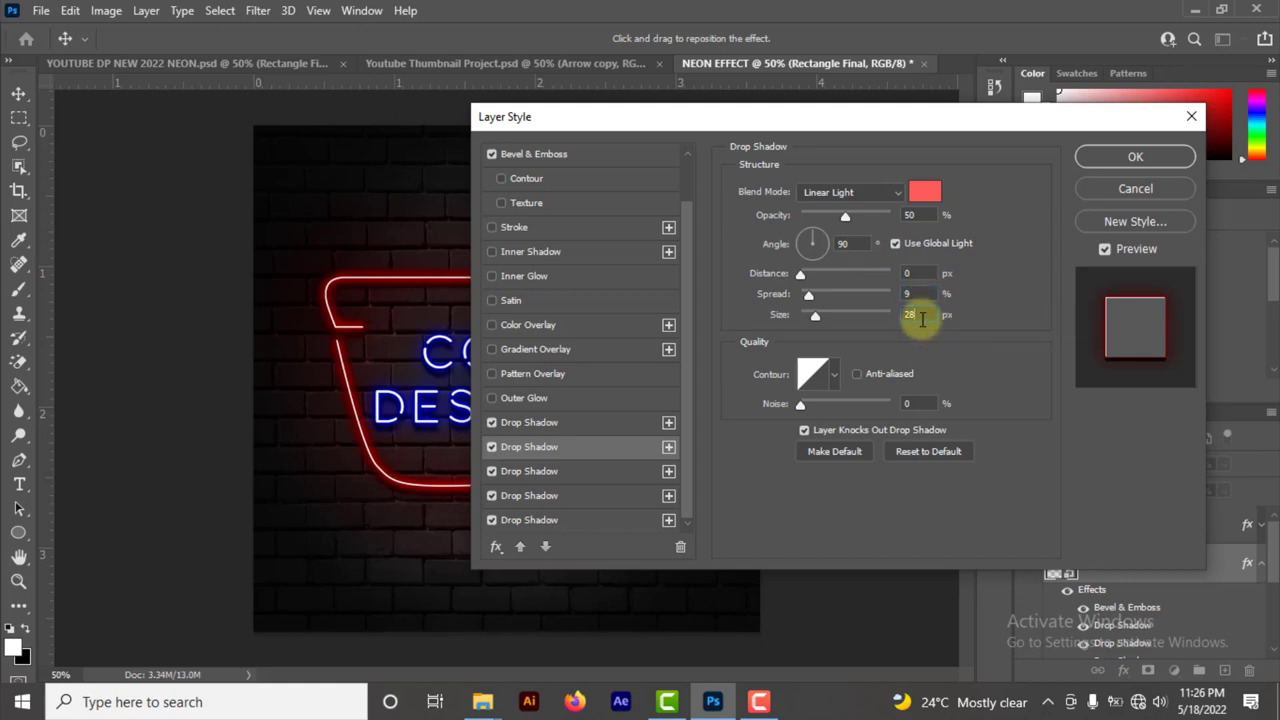
key(Tab)
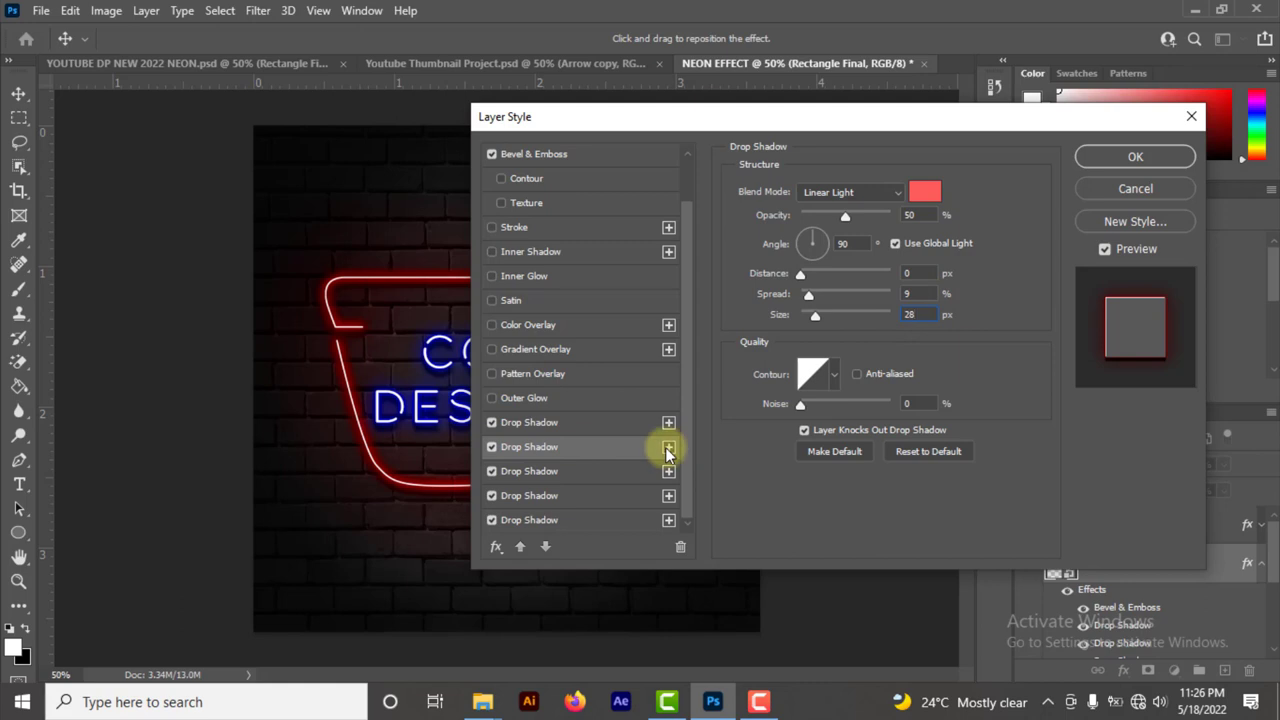
Step: Review the third drop shadow, keeping its Multiply blend mode and colour
click(559, 467)
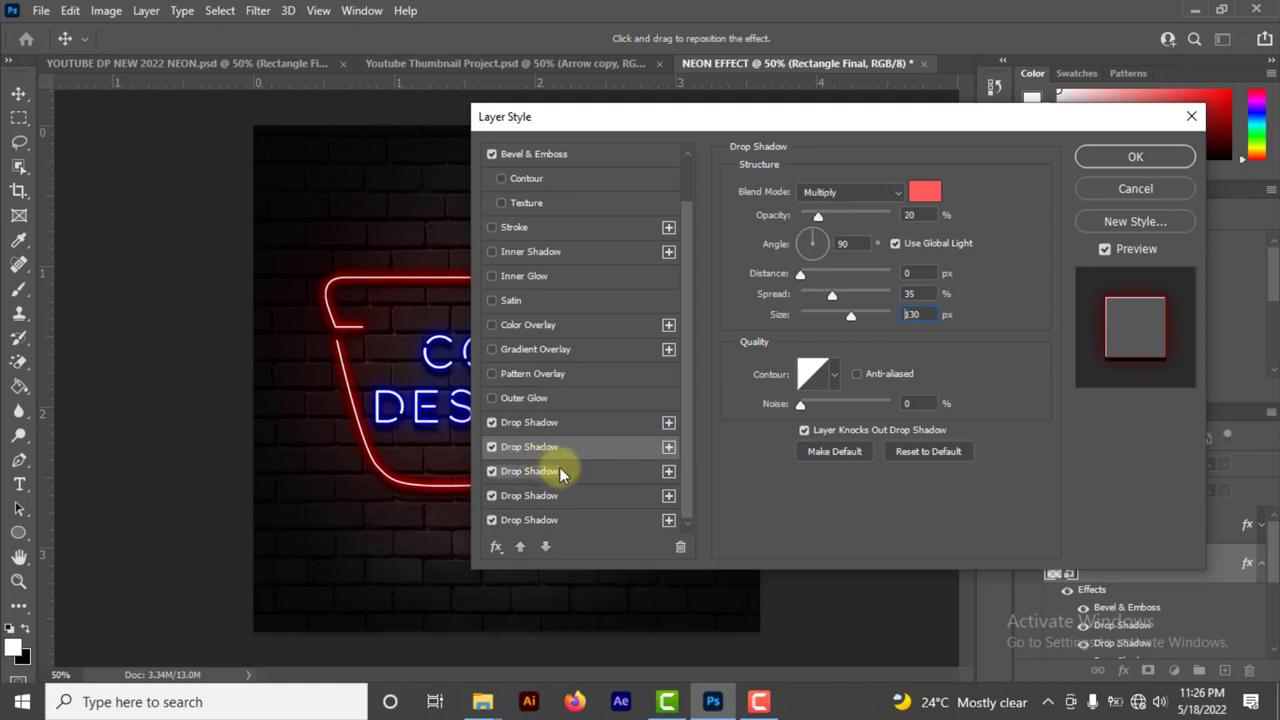
click(862, 191)
click(863, 191)
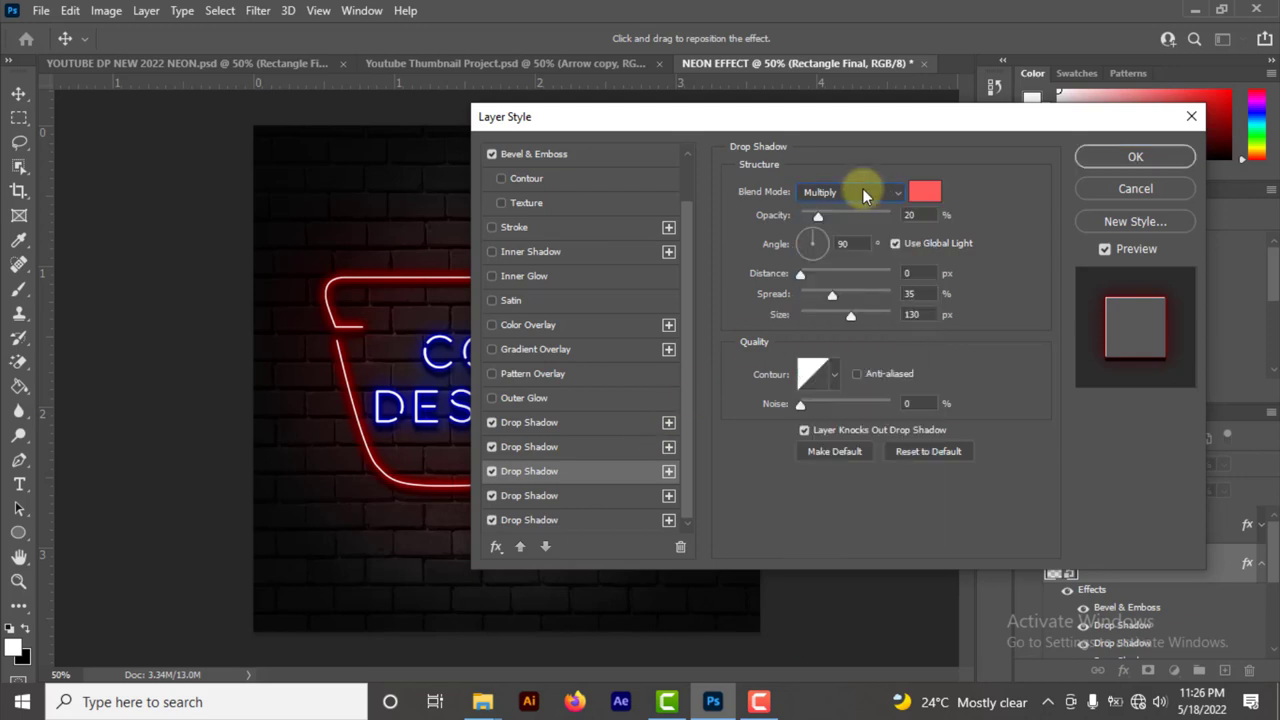
click(927, 192)
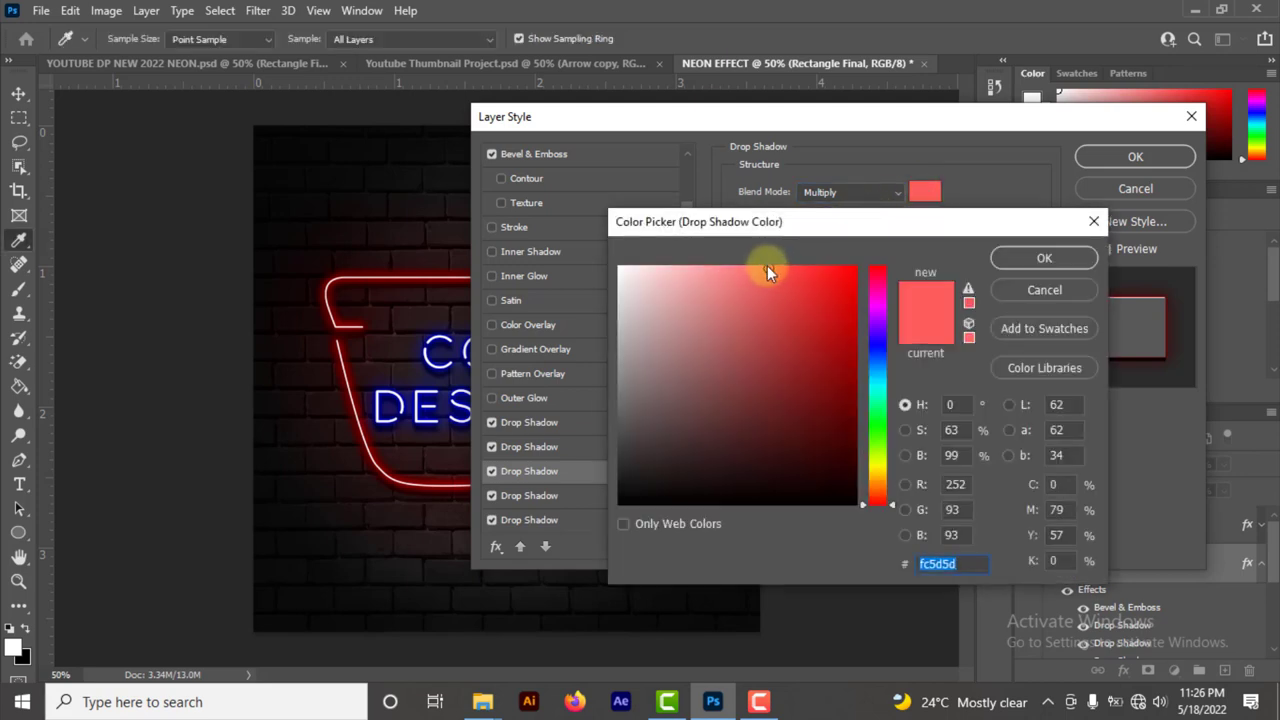
click(1008, 260)
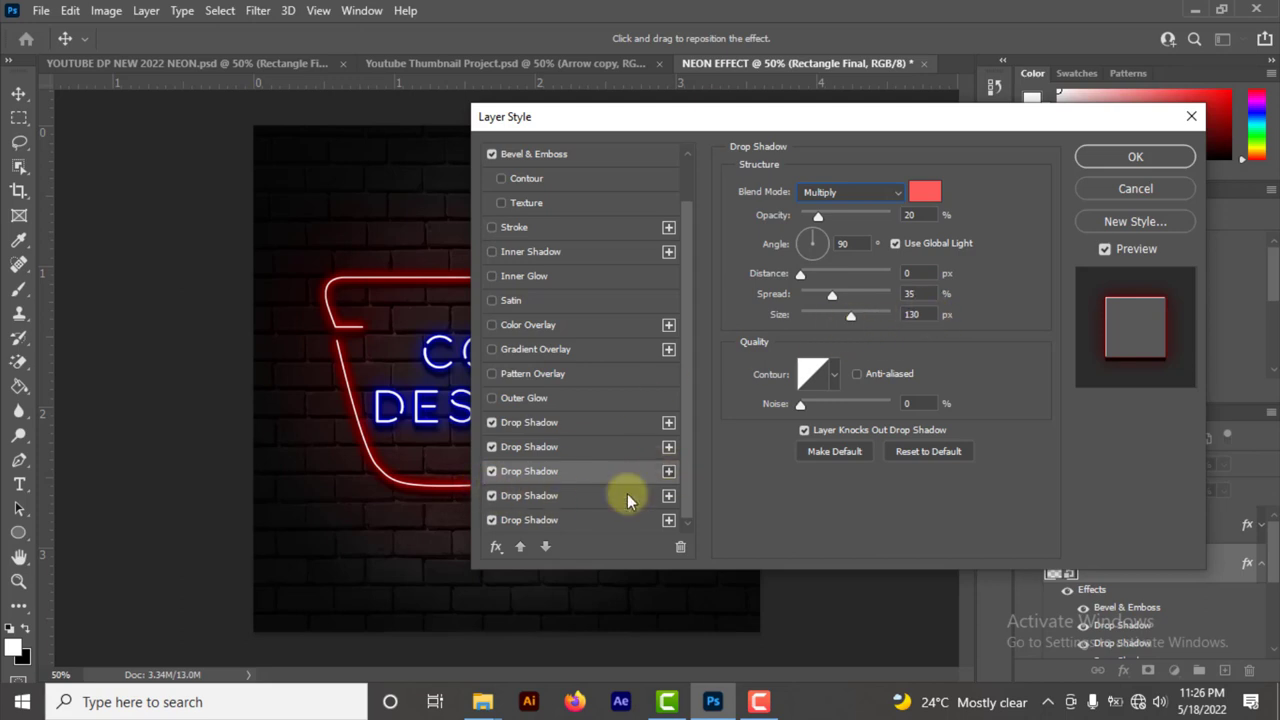
Step: Keep the fourth shadow as a Vivid Light glow with pinkish-red fc5d5d colour
click(550, 496)
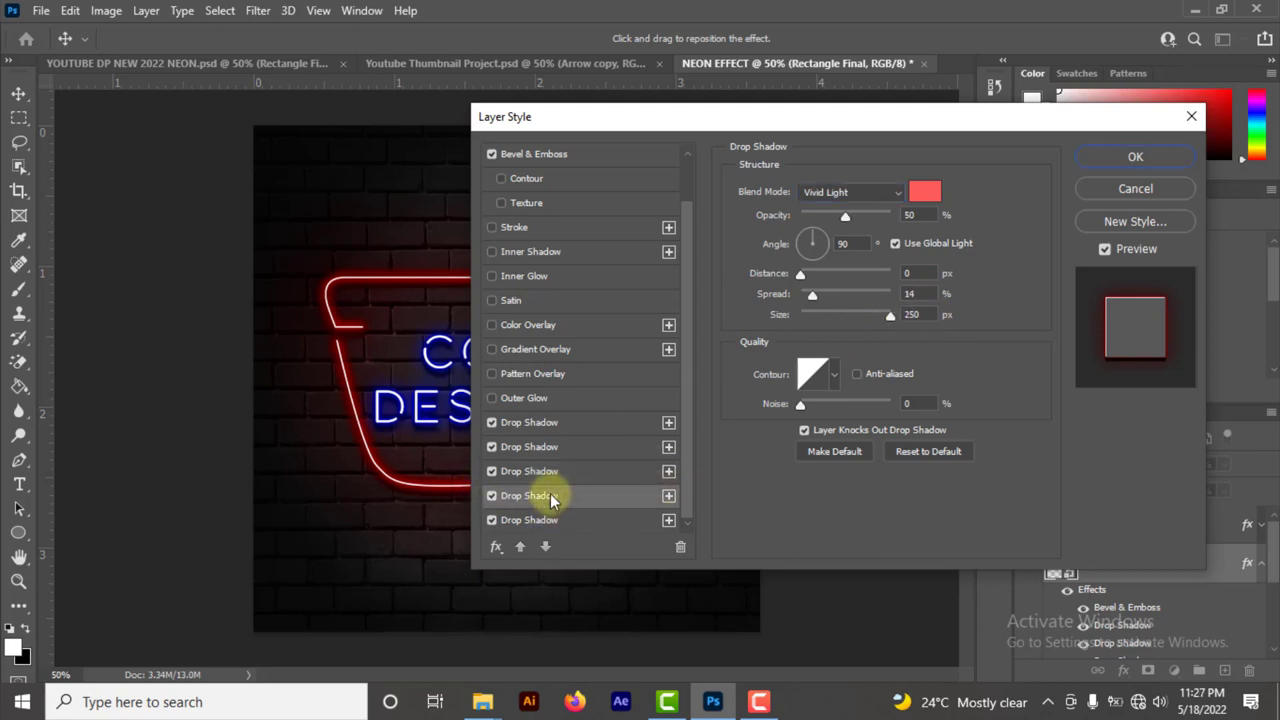
click(843, 193)
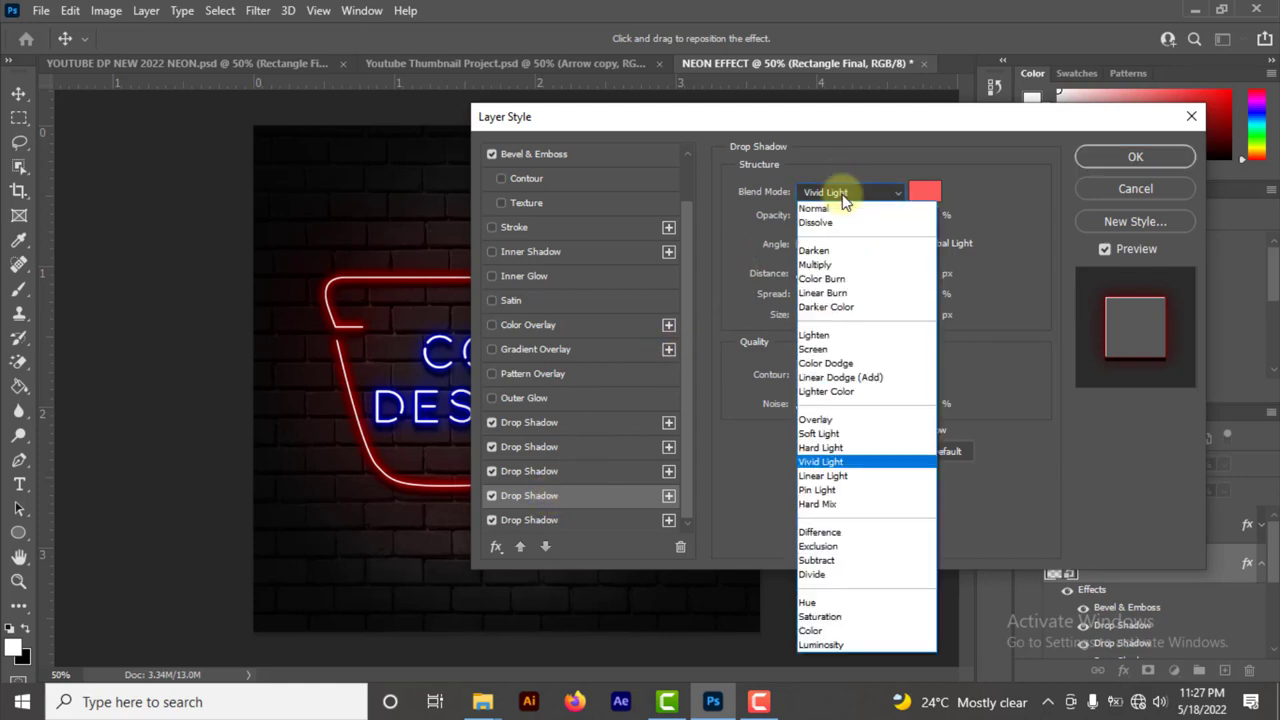
click(815, 463)
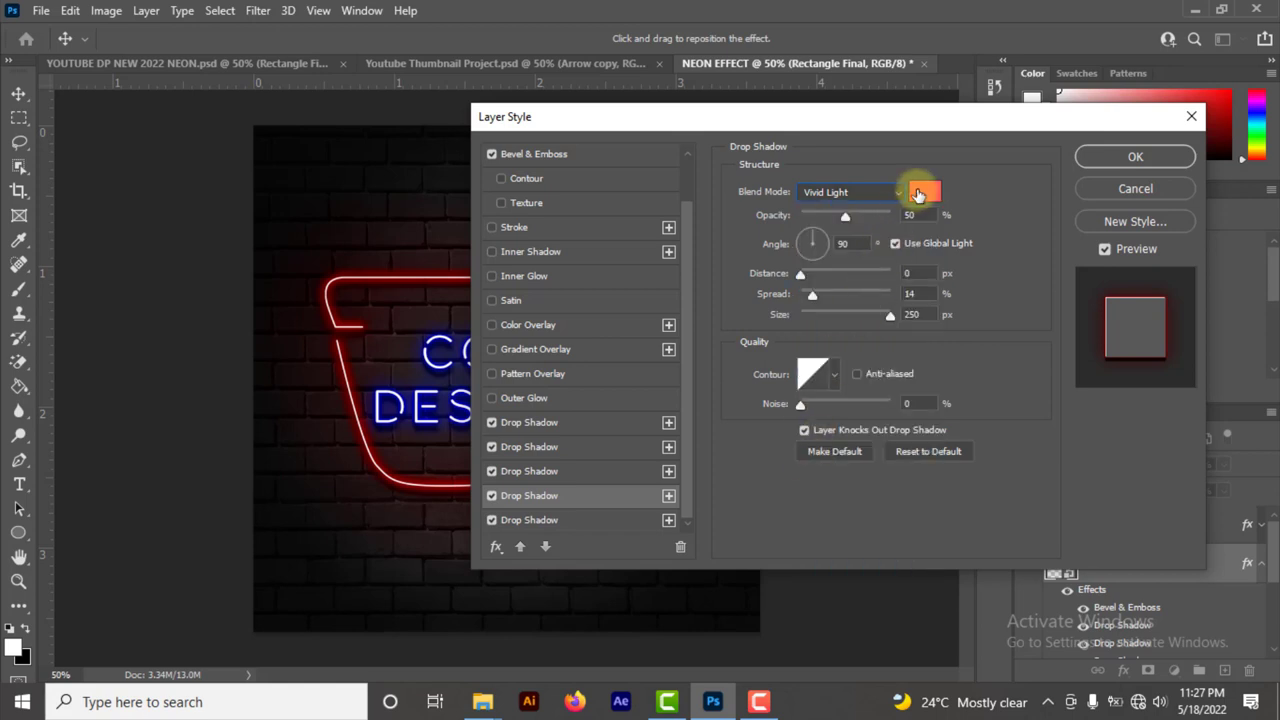
click(918, 193)
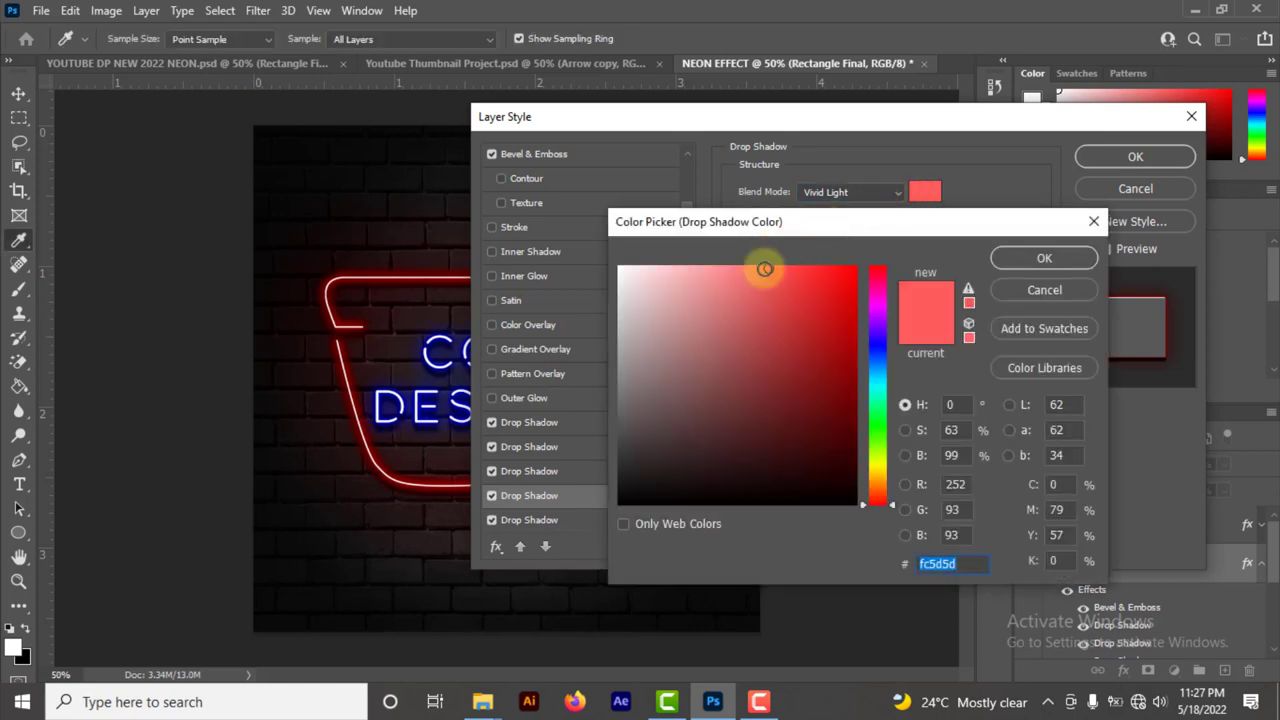
click(1047, 257)
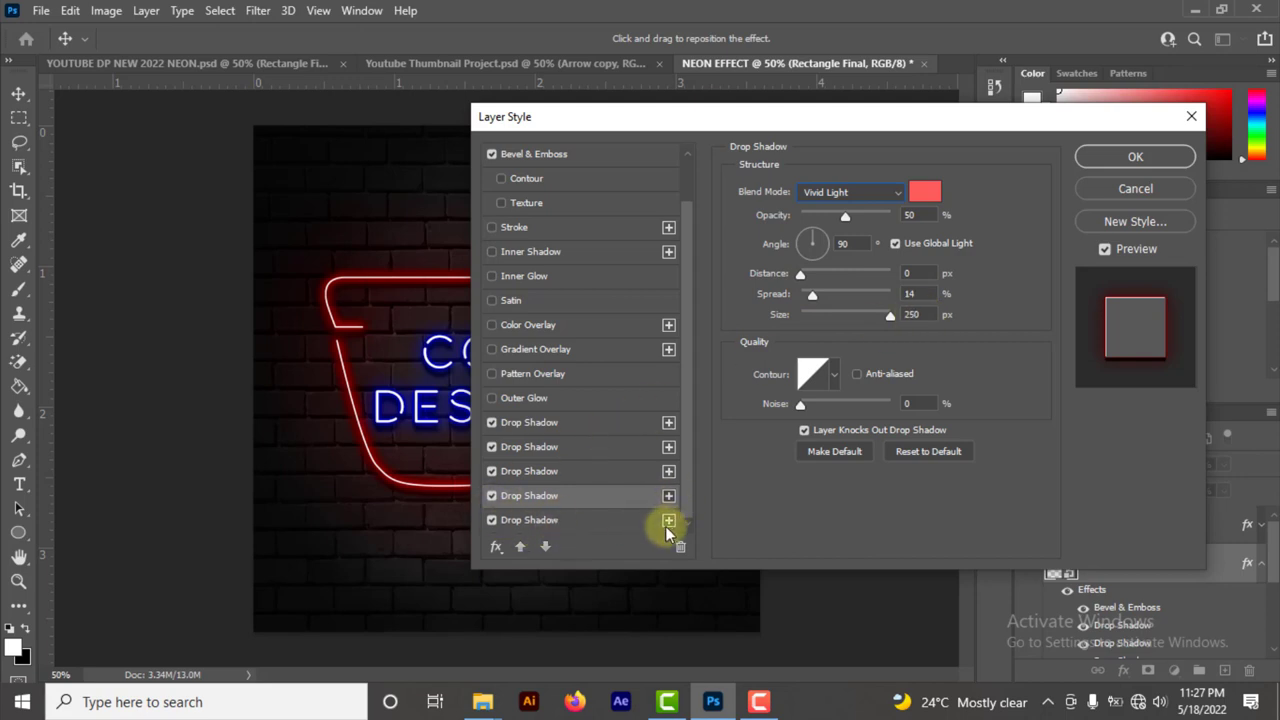
Step: Compare the fifth black Multiply shadow on and off, then apply the frame's layer style
click(565, 521)
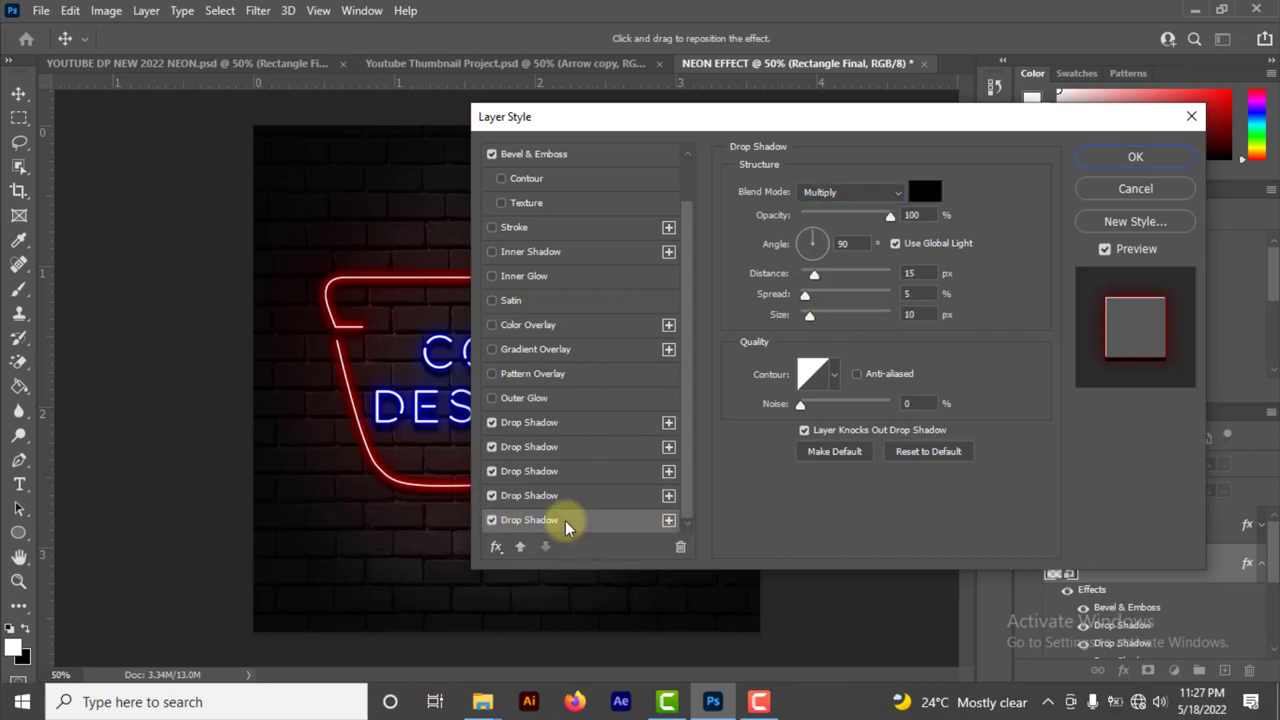
click(491, 520)
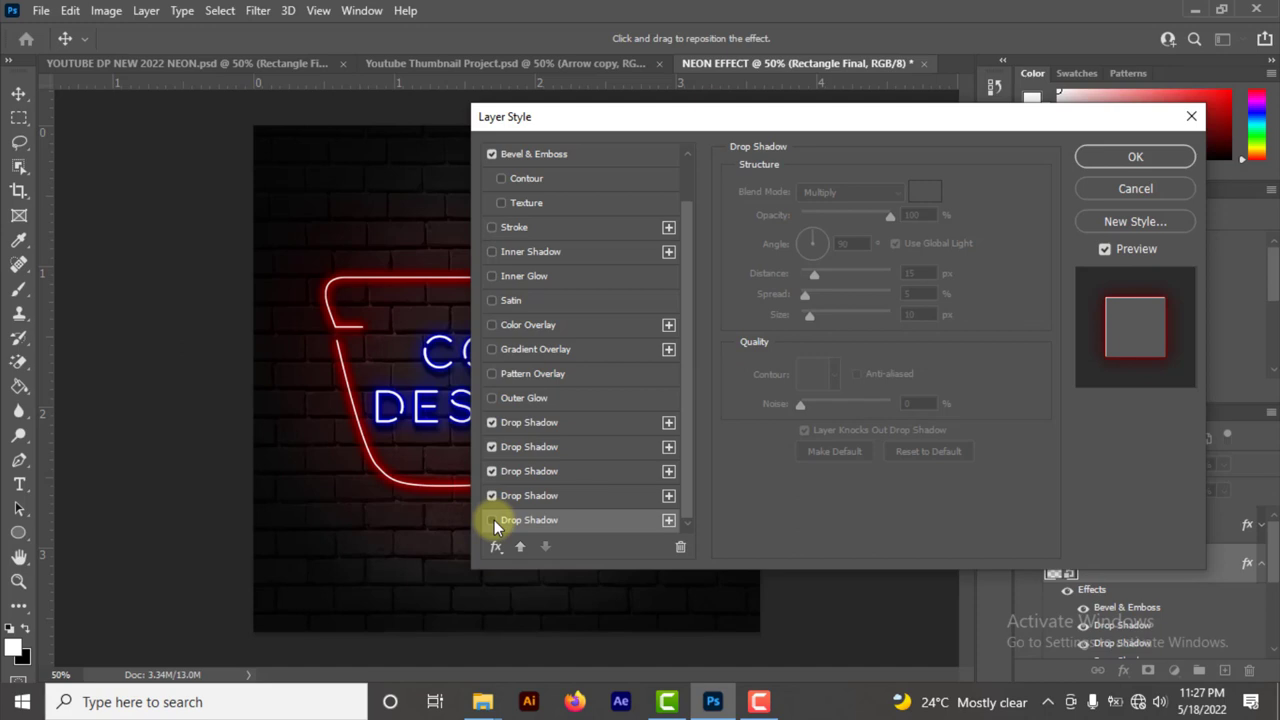
click(491, 520)
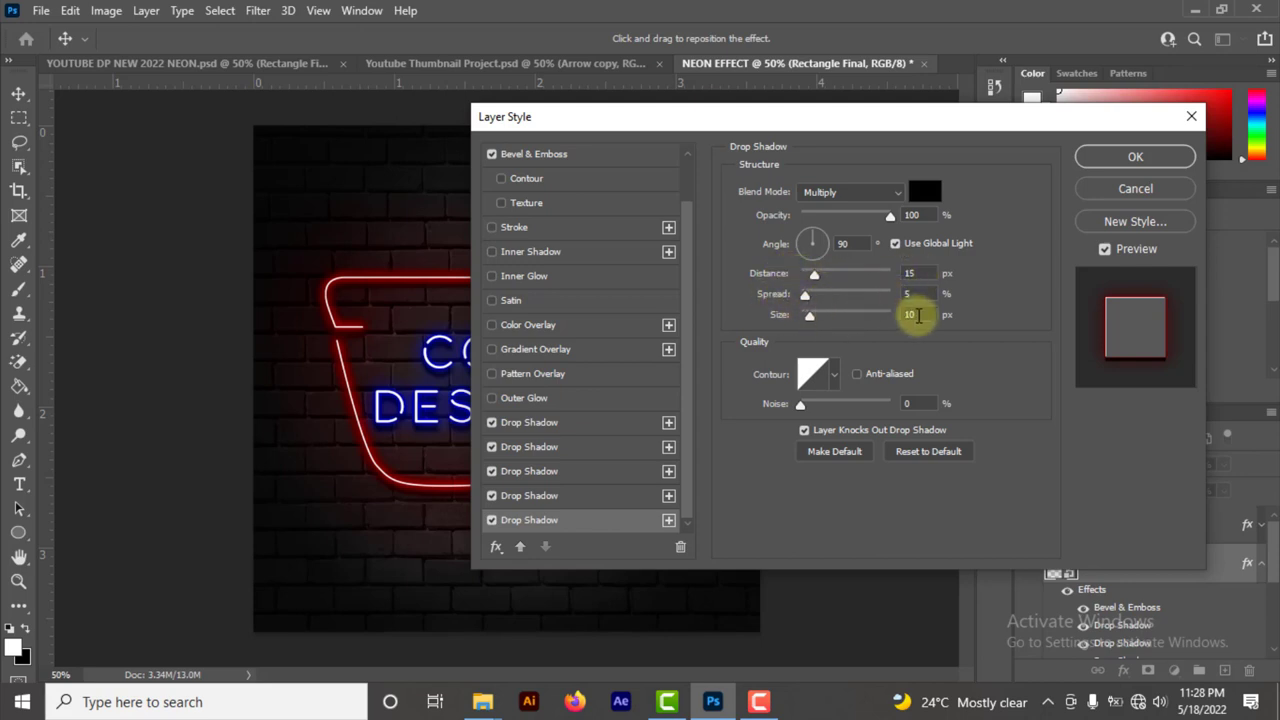
click(1092, 170)
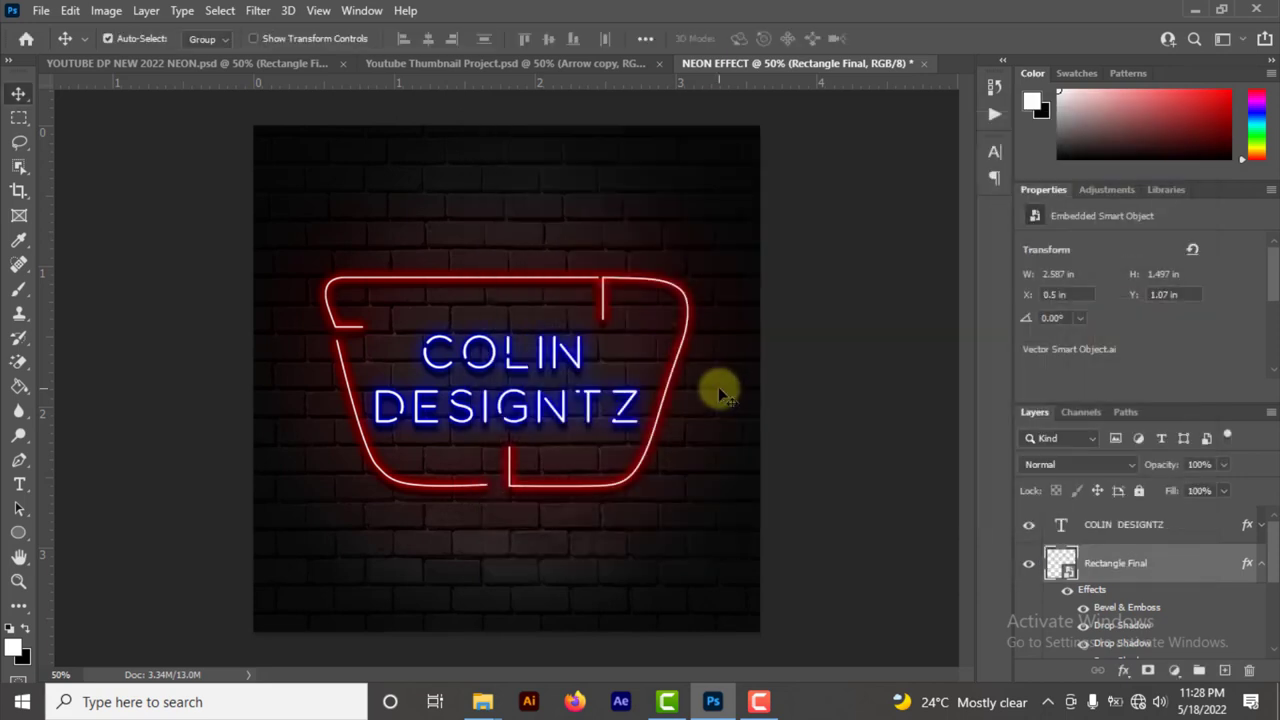
Step: Add an empty Layer 4 above Rectangle Final in NEON EFFECT
click(1260, 566)
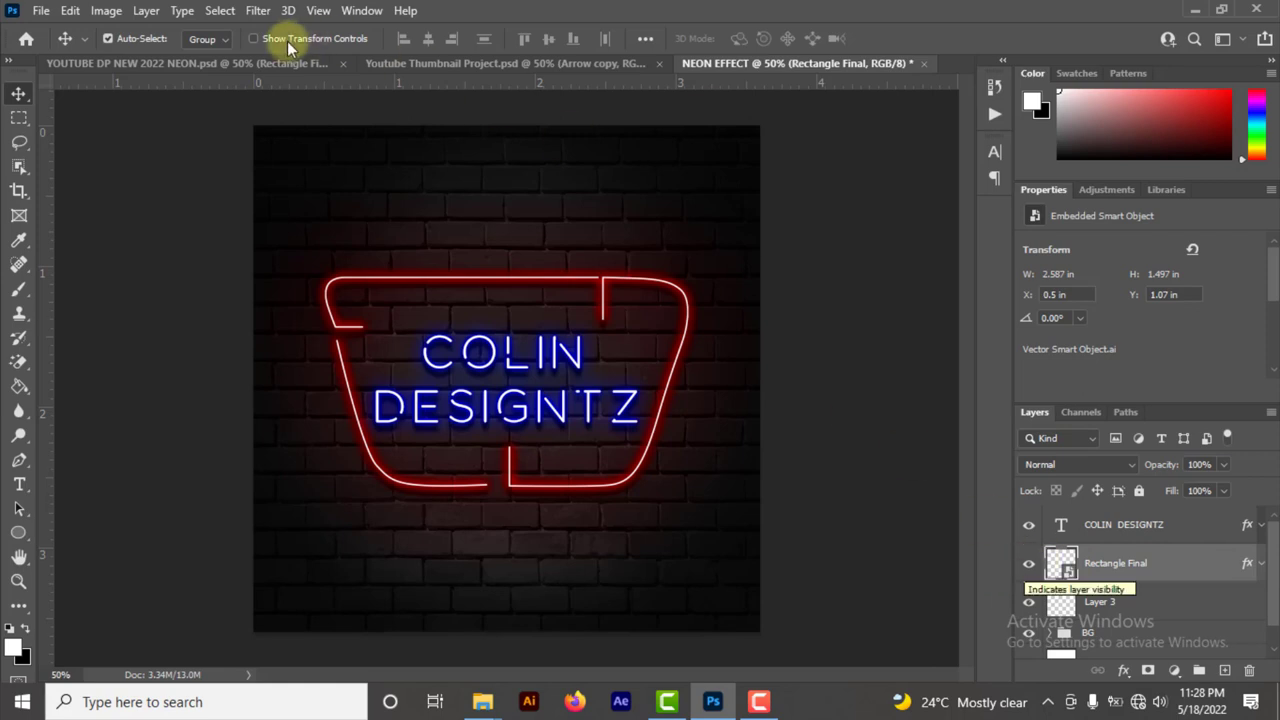
click(1224, 670)
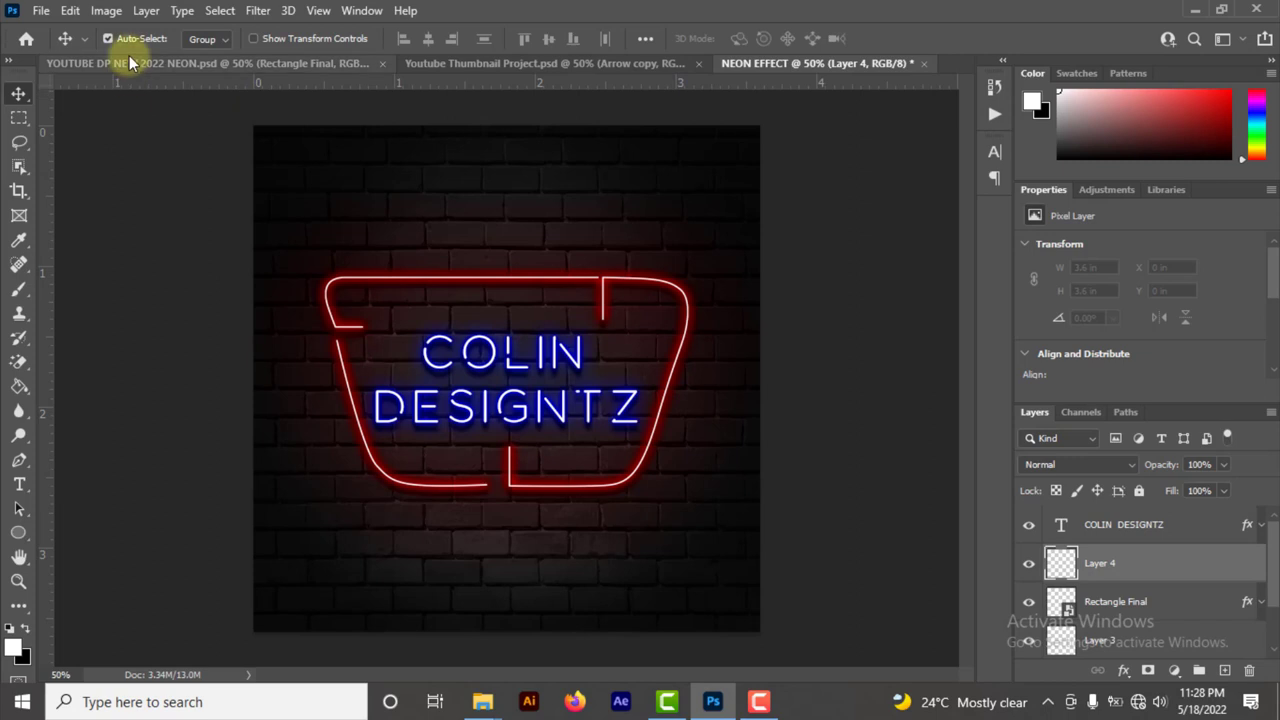
click(263, 63)
Step: In the reference file, select the red Soft Light Layer 4 and disable its mask
scroll(1102, 536, down, 3)
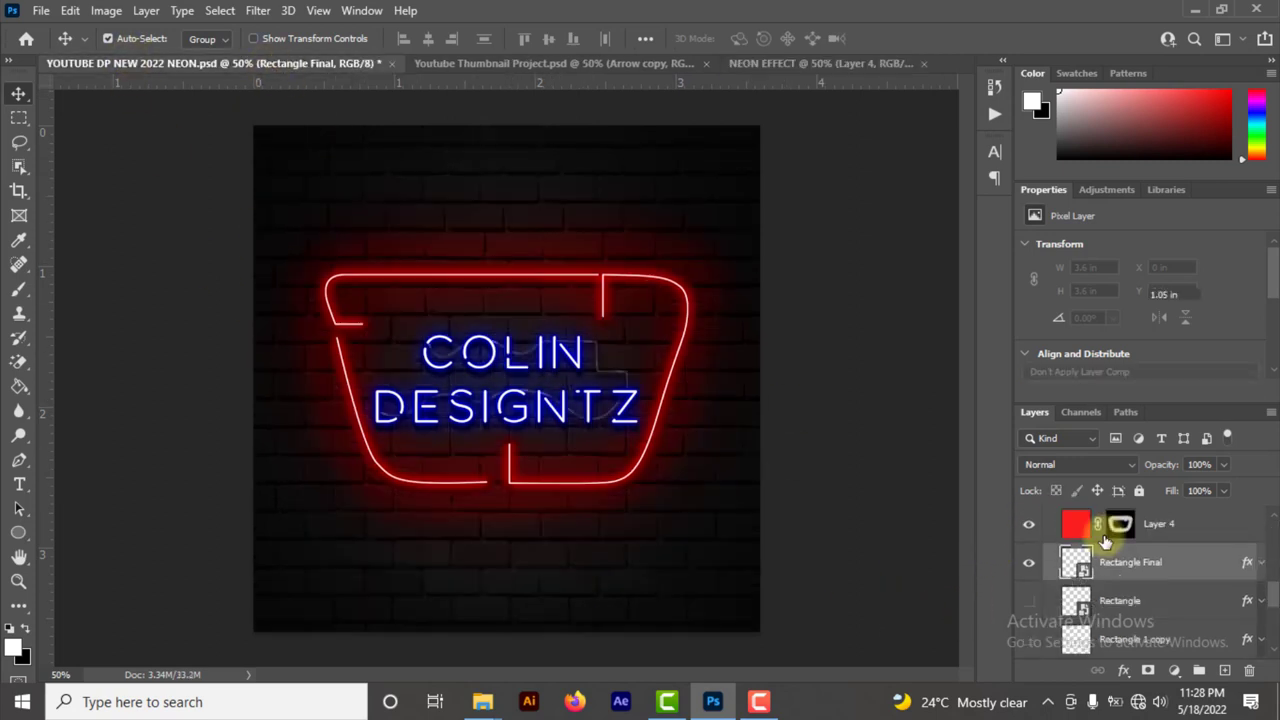
click(1095, 530)
scroll(1090, 530, up, 1)
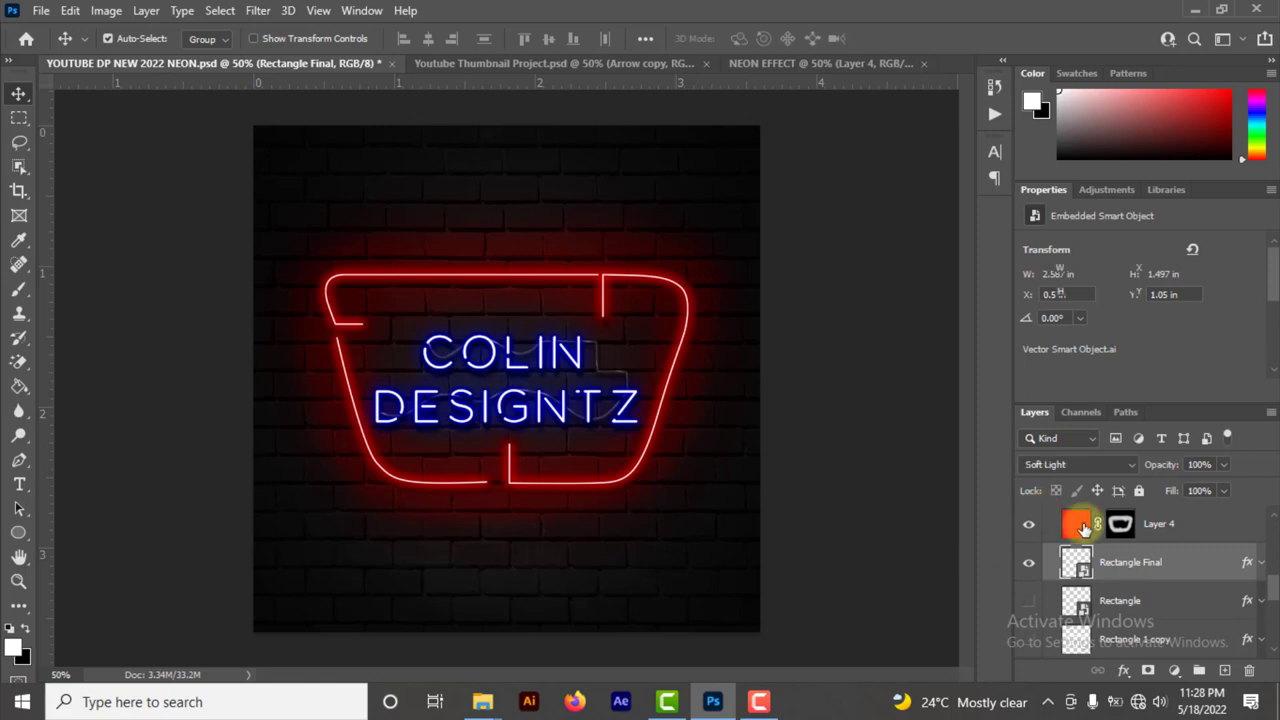
click(1082, 527)
click(1076, 526)
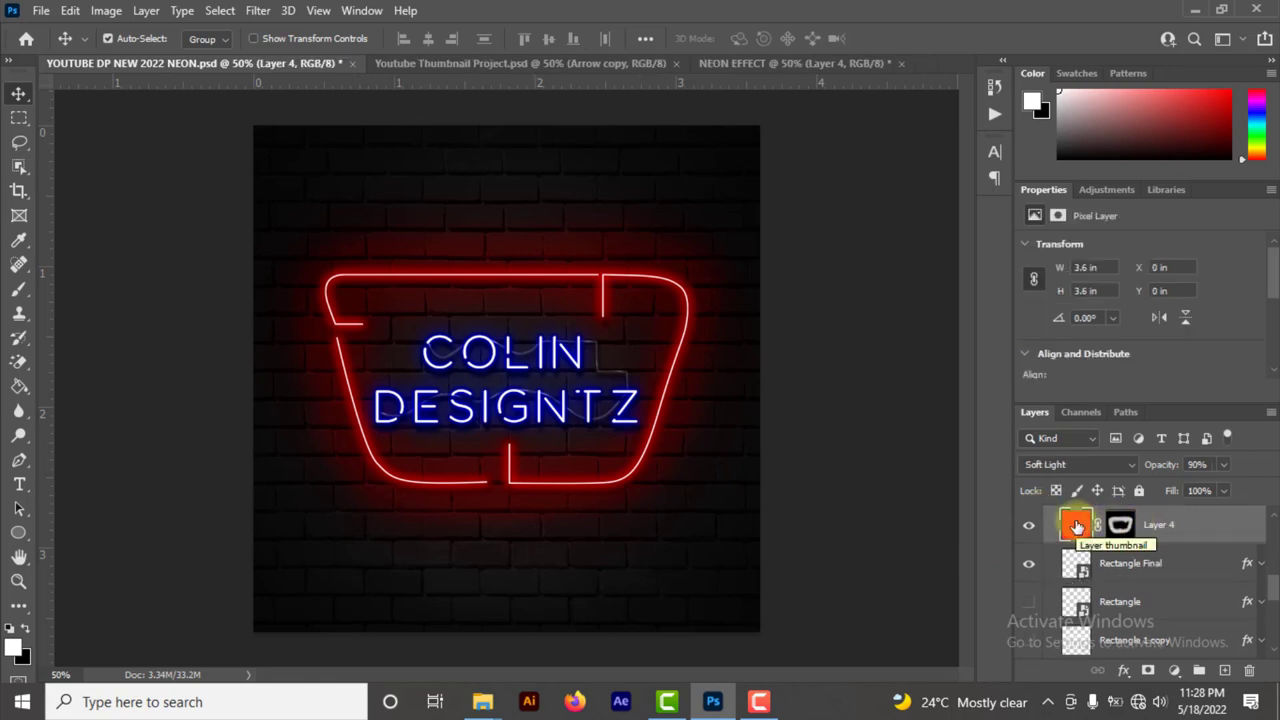
ctrl+click(1122, 524)
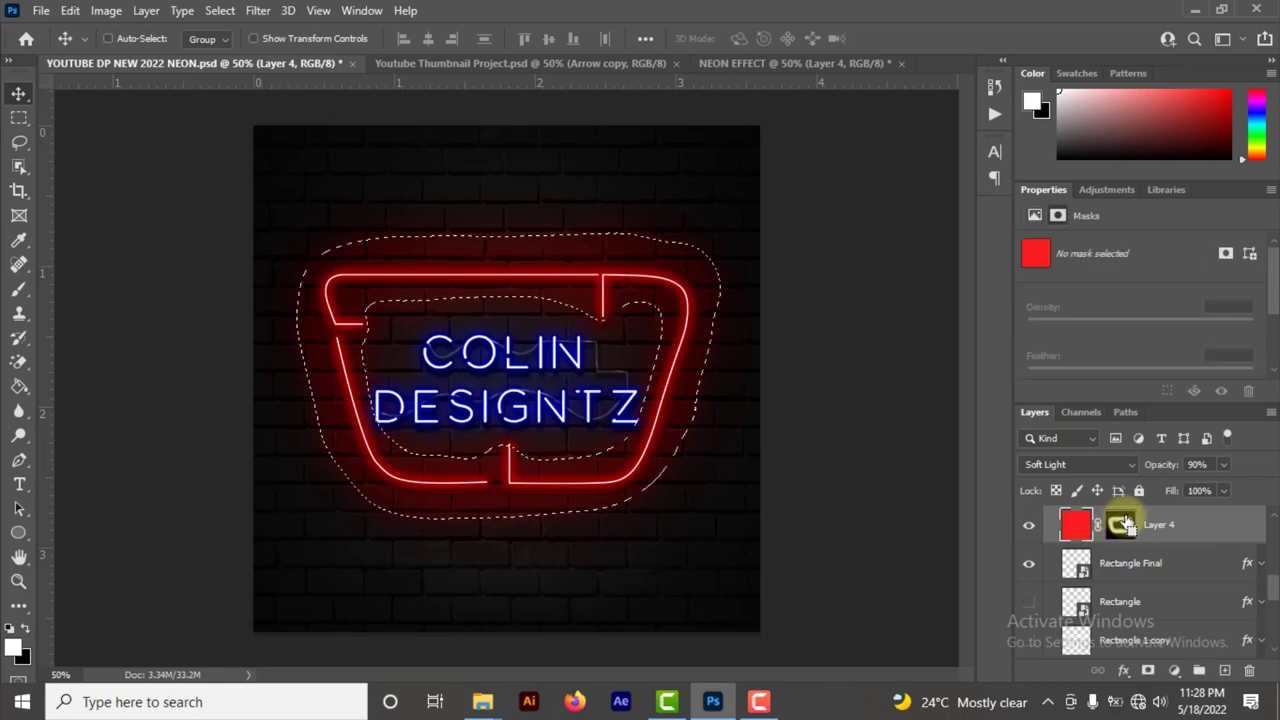
key(ctrl+d)
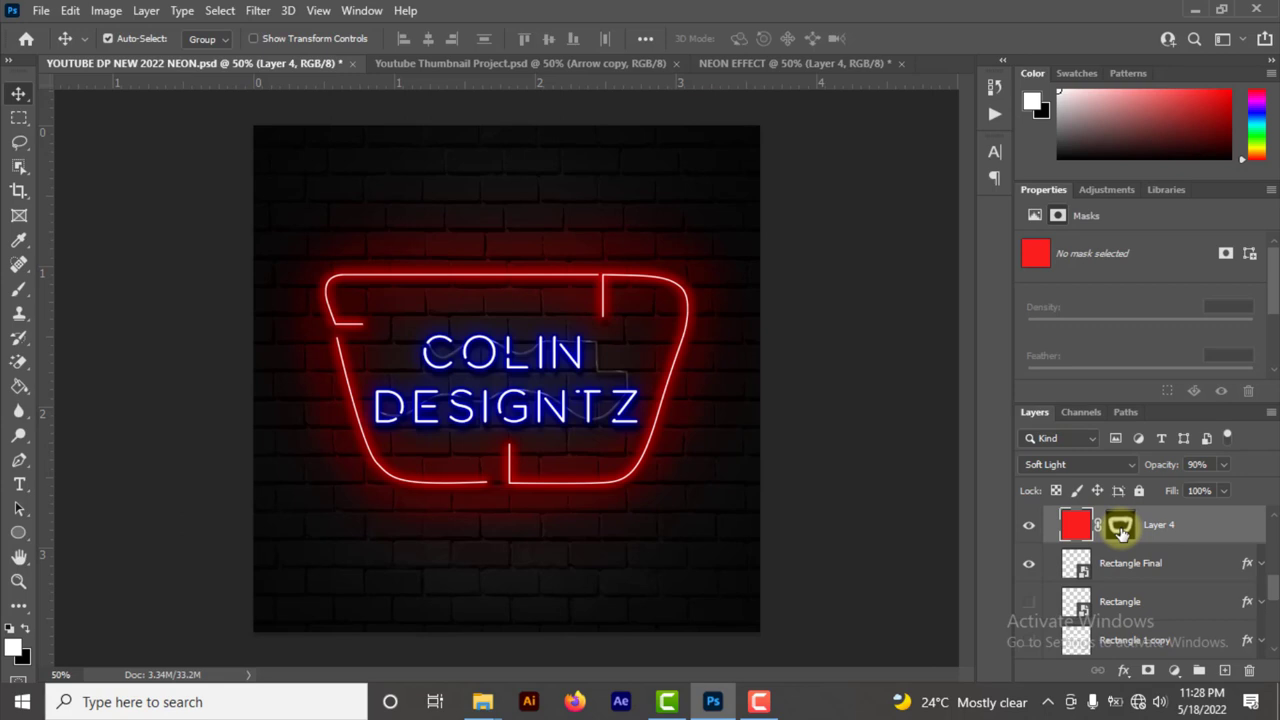
shift+click(1122, 528)
Step: Sample the dark red brick-wall colour as the foreground colour with the eyedropper
scroll(1041, 565, up, 2)
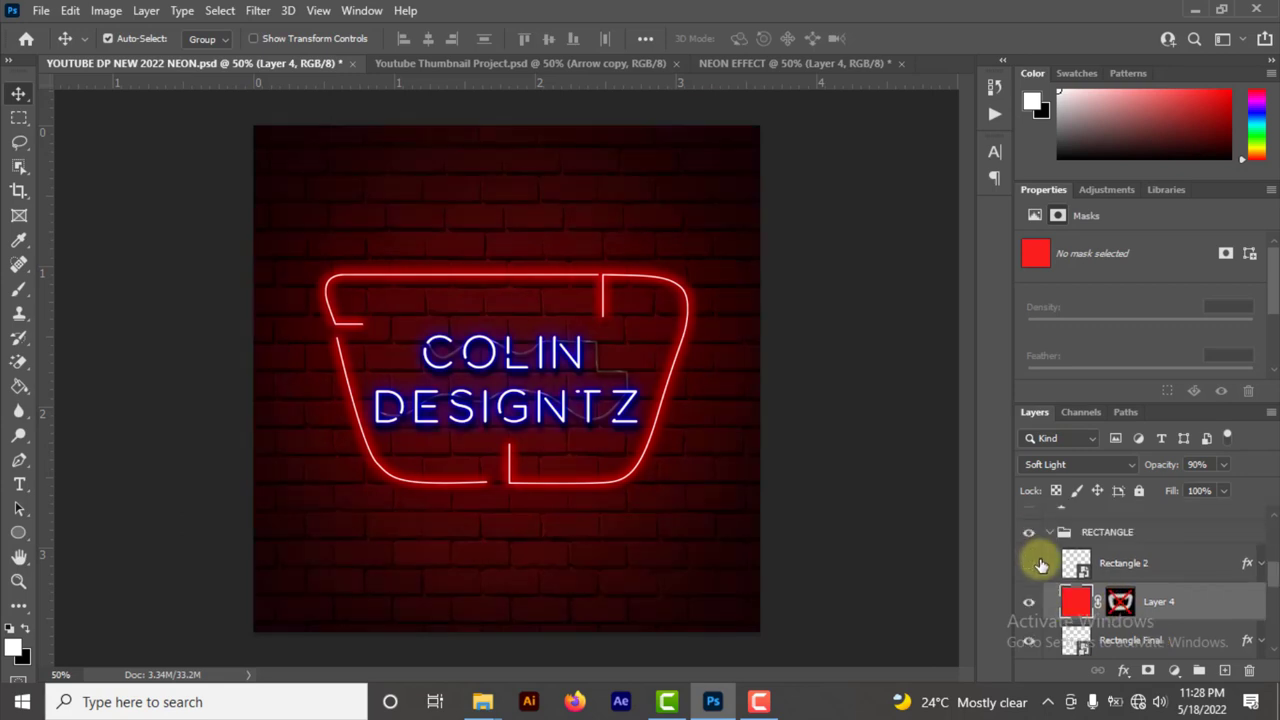
scroll(1041, 565, down, 1)
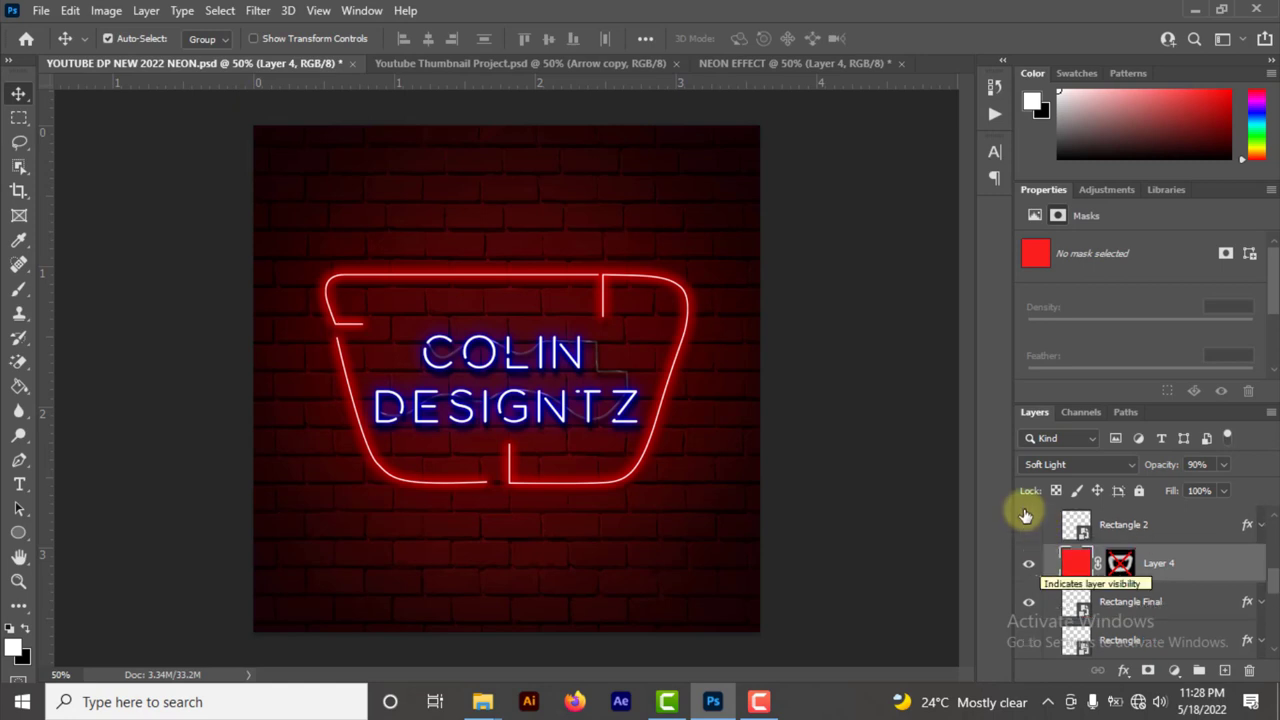
key(i)
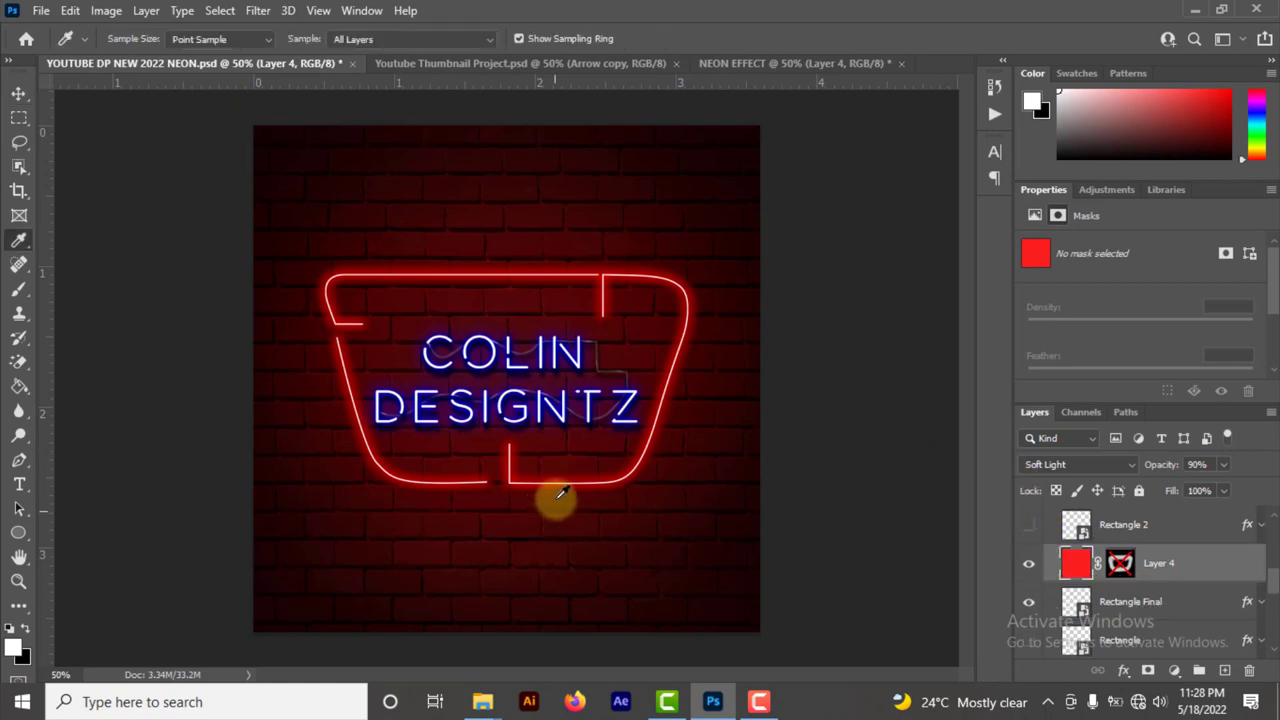
click(558, 494)
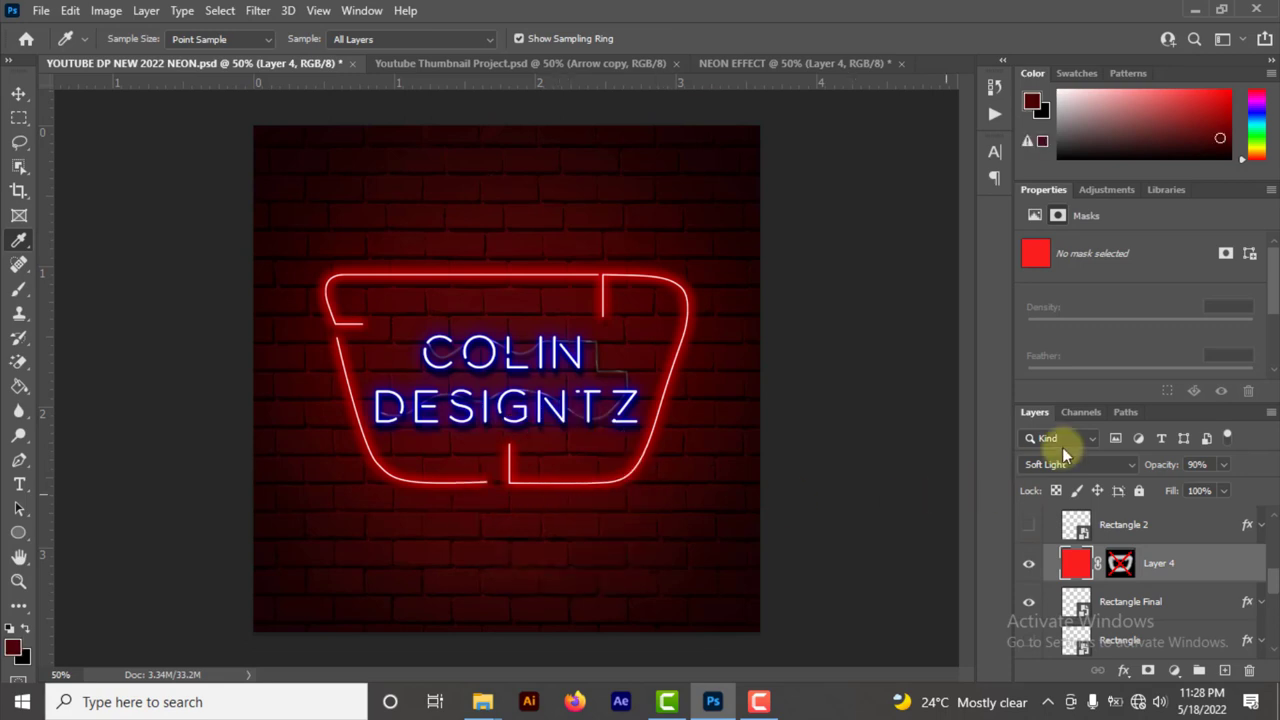
scroll(1080, 580, up, 3)
scroll(1088, 587, up, 3)
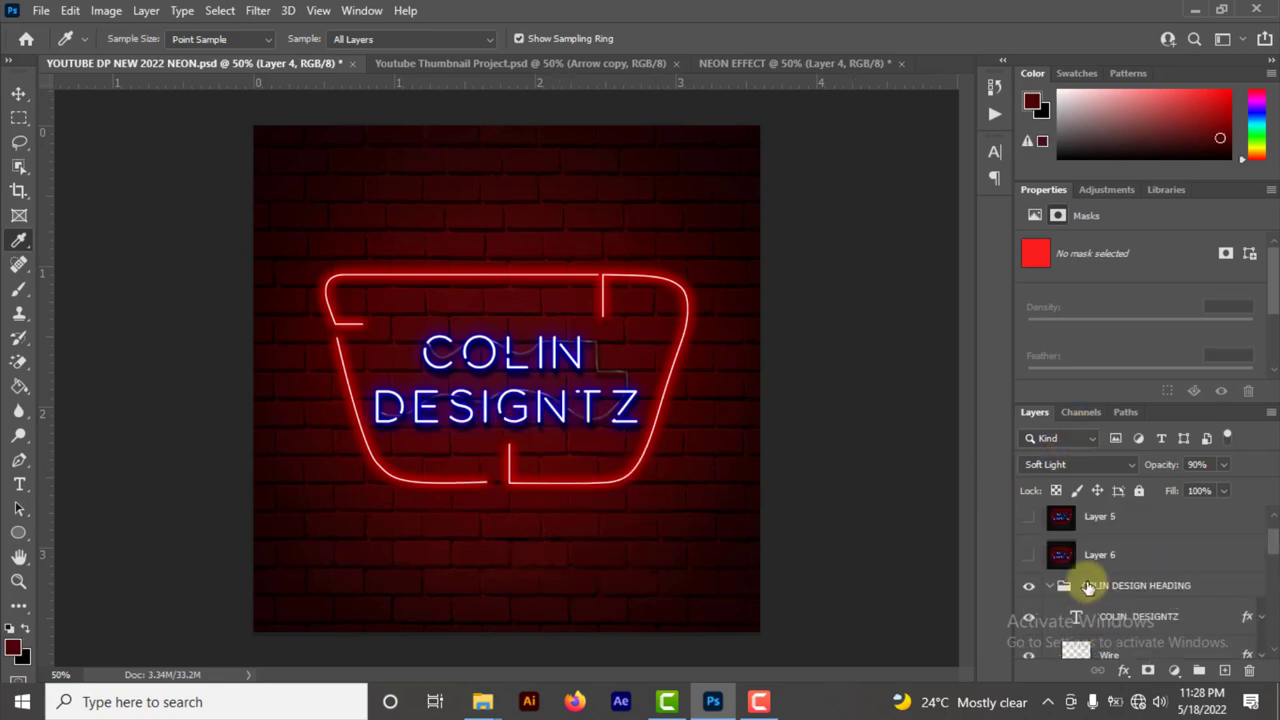
scroll(1088, 587, down, 3)
scroll(1088, 587, down, 2)
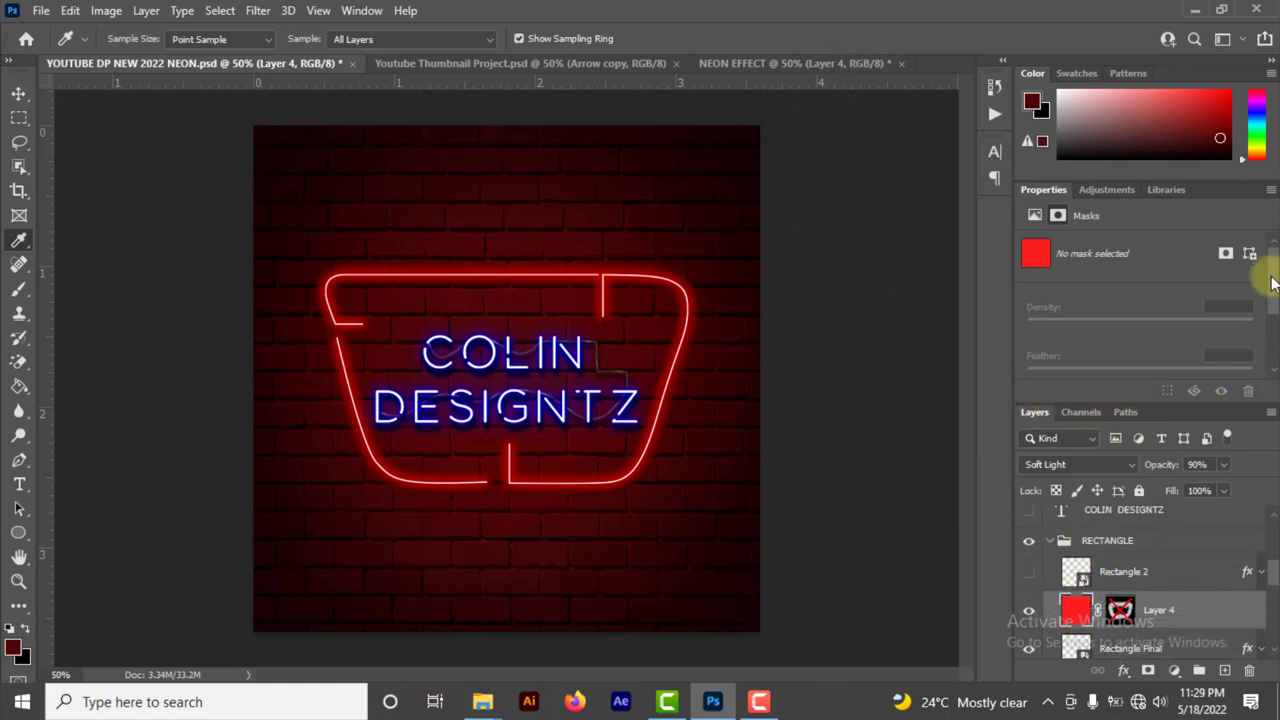
click(748, 63)
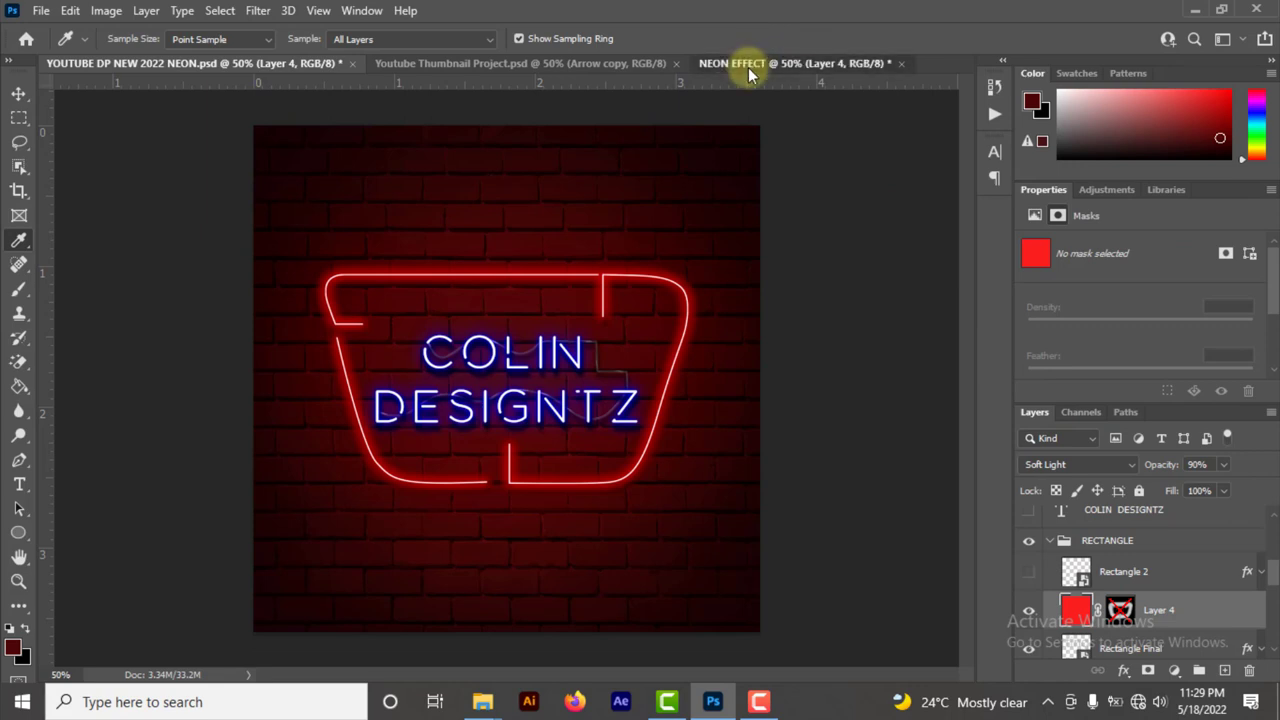
Step: Select Layer 4 and set the foreground colour to bright red ff2424
click(1127, 585)
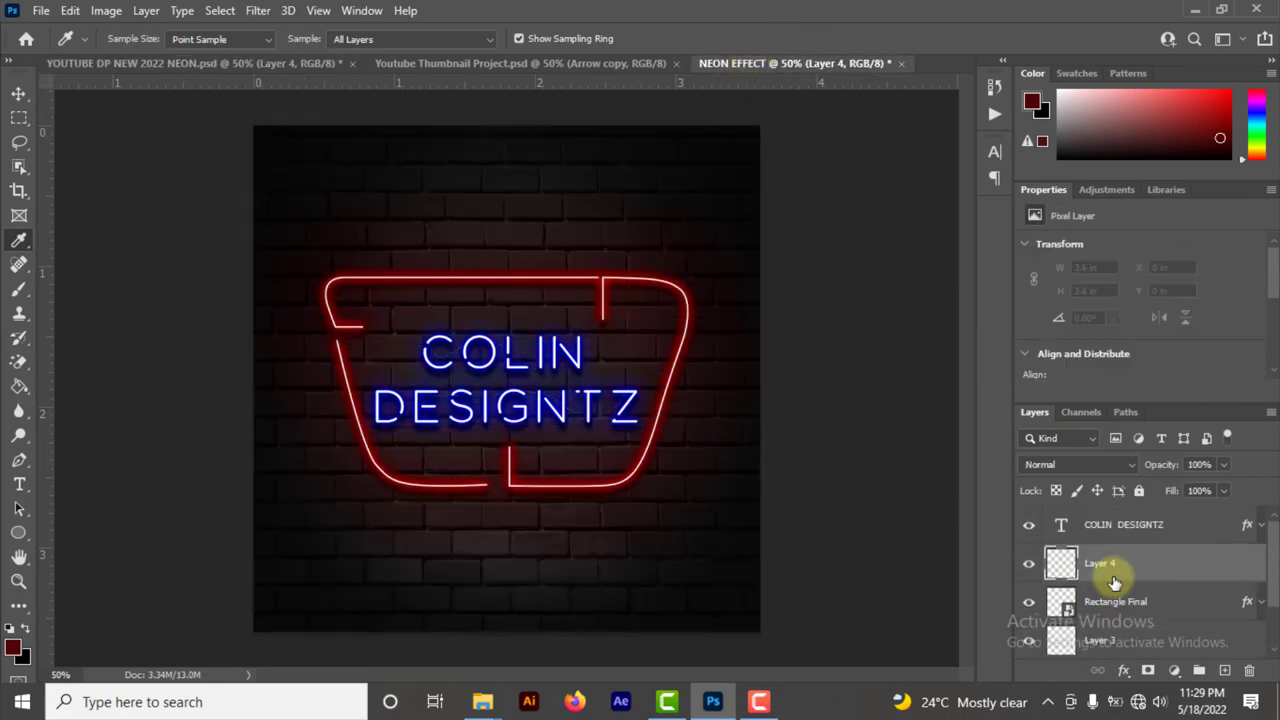
click(15, 650)
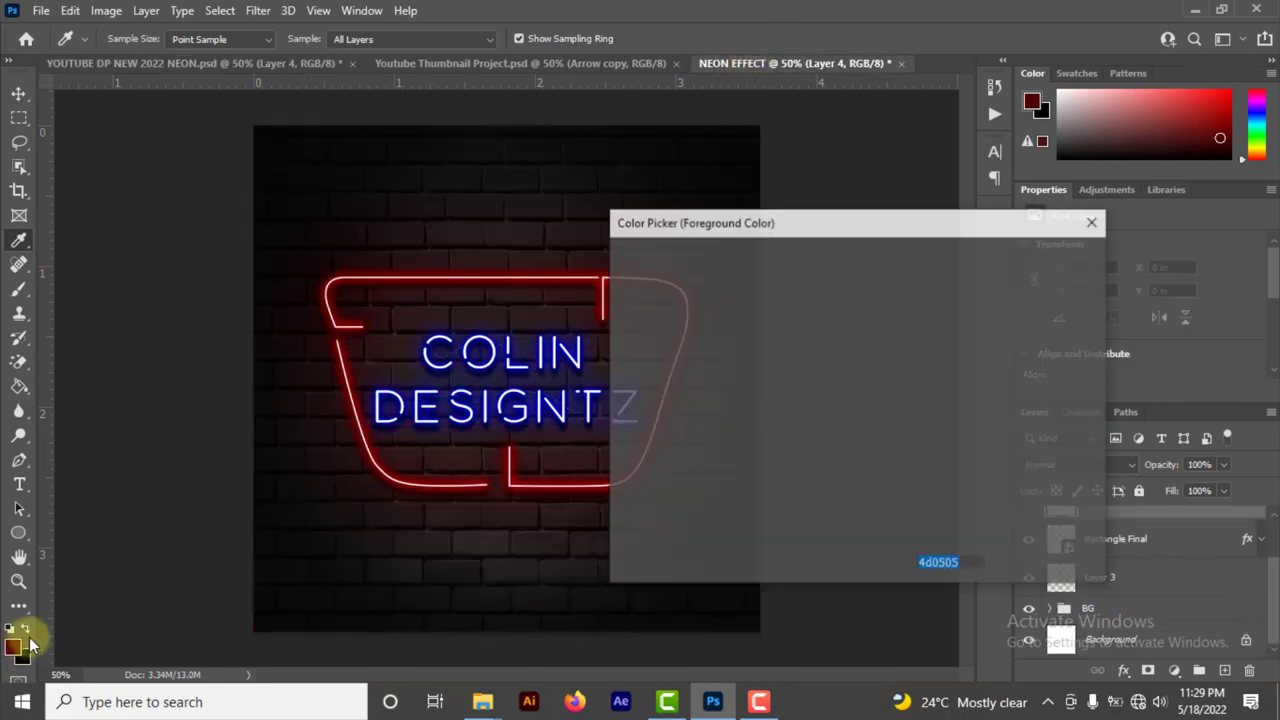
drag(845, 278, 881, 255)
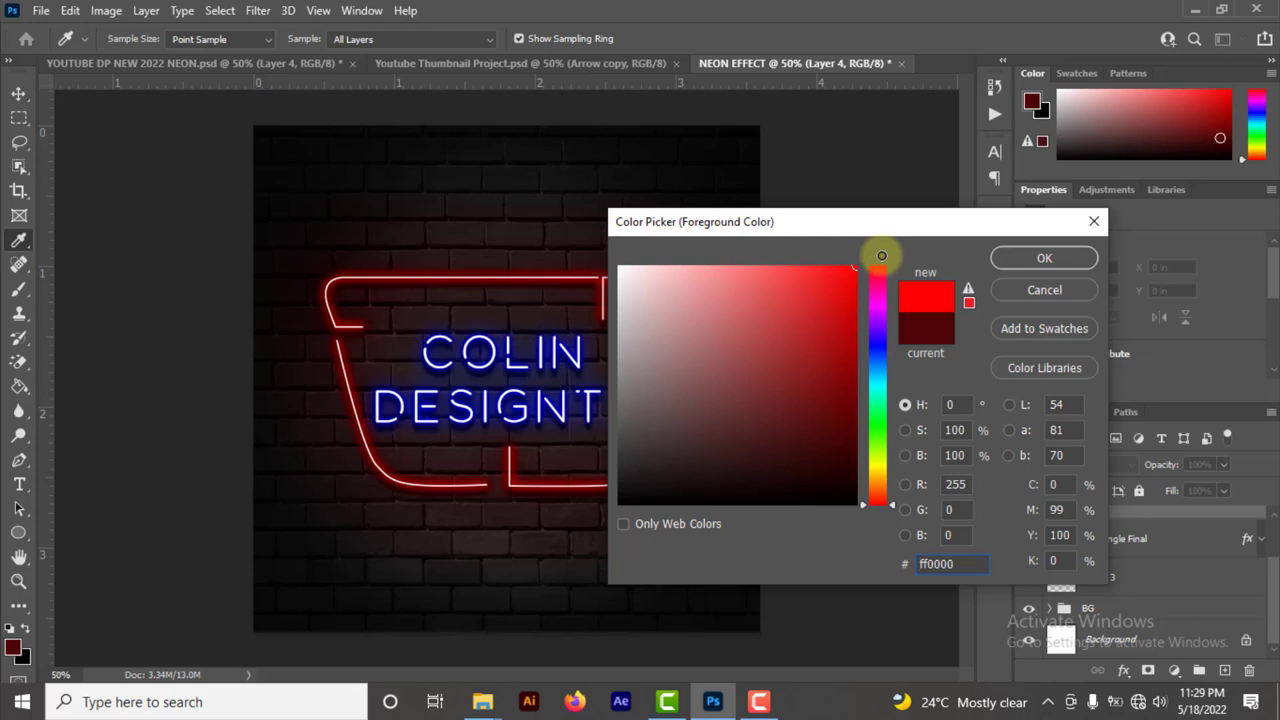
mouse_move(880, 257)
mouse_down()
mouse_move(811, 265)
mouse_move(824, 262)
mouse_up()
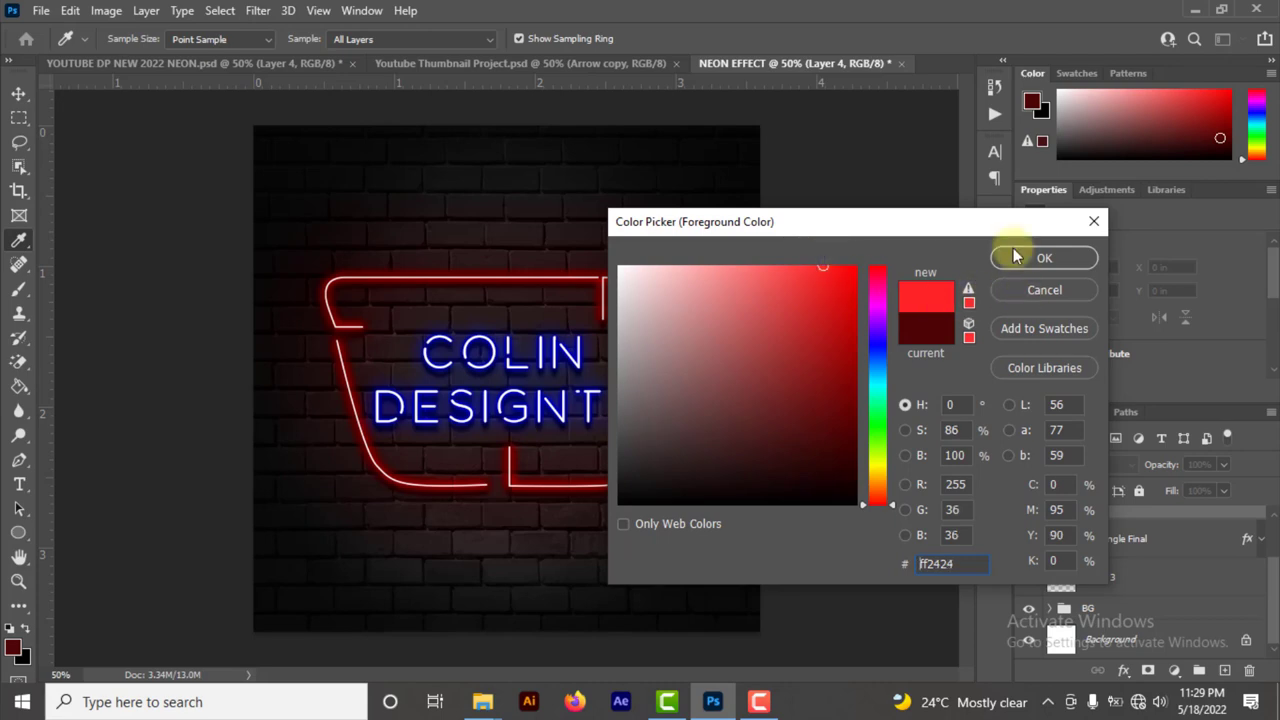
click(1013, 256)
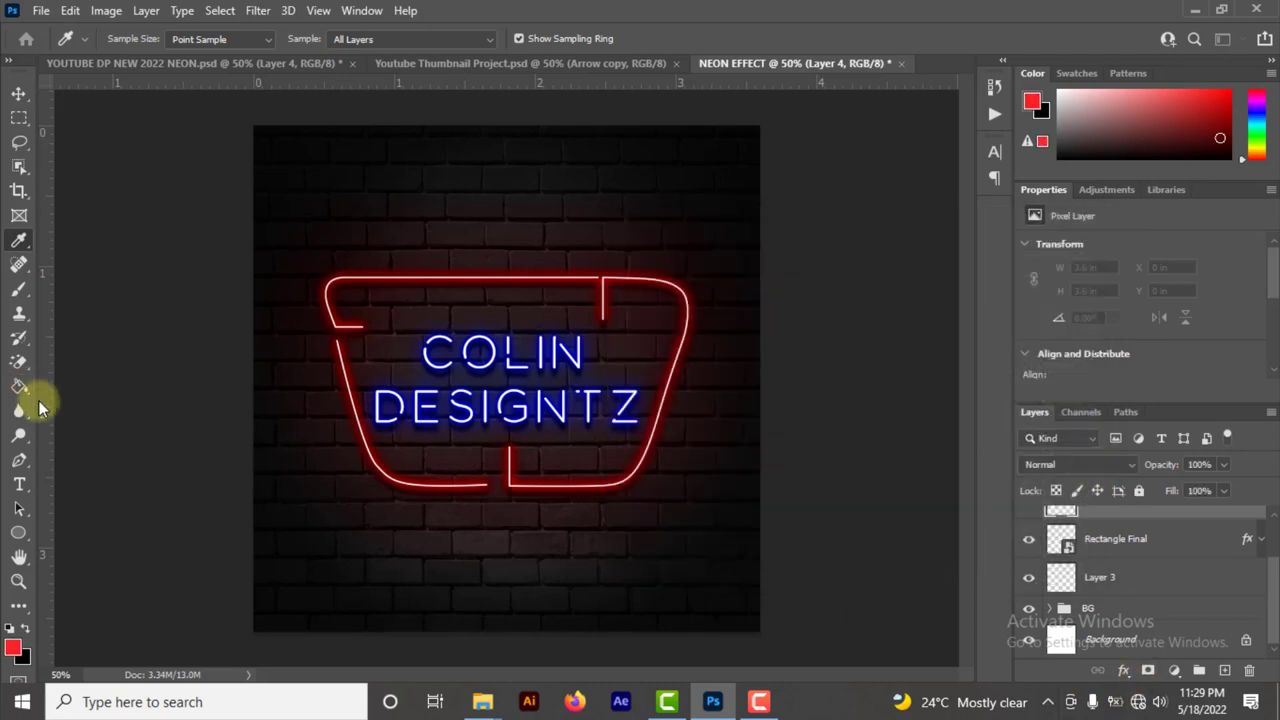
Step: Fill Layer 4 with the red using the Paint Bucket Tool
click(22, 393)
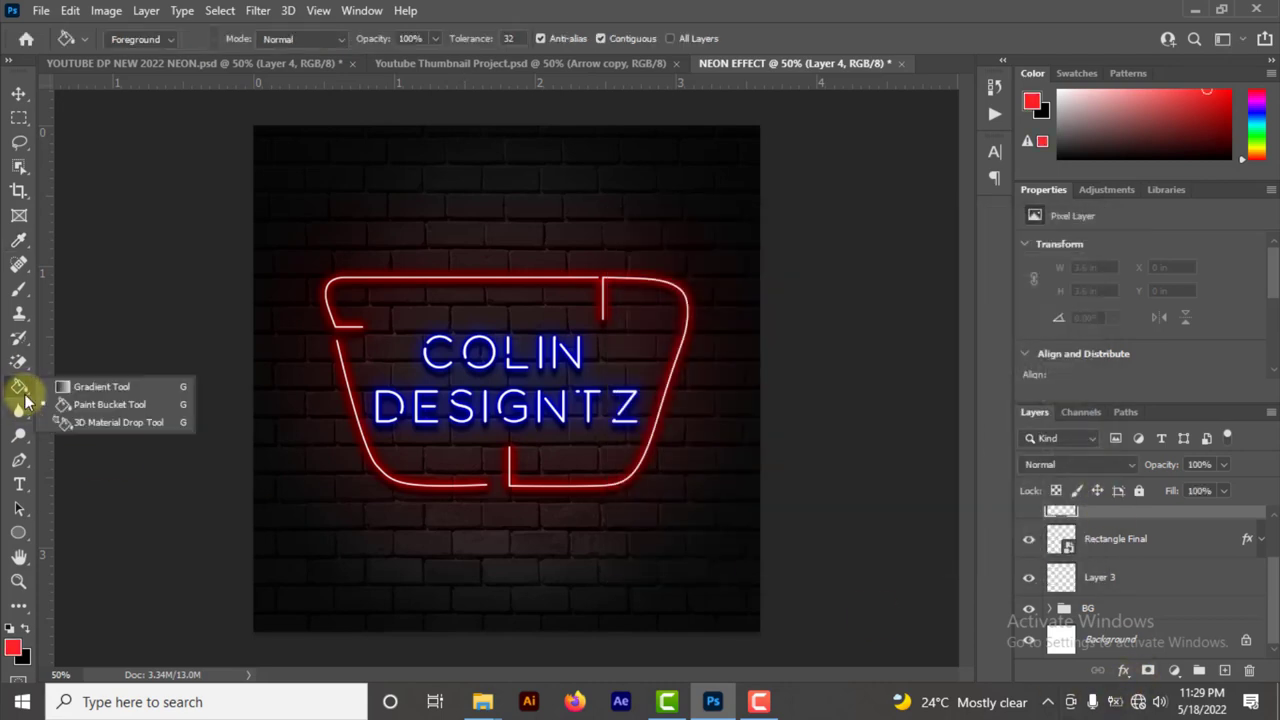
click(125, 410)
scroll(1096, 600, up, 2)
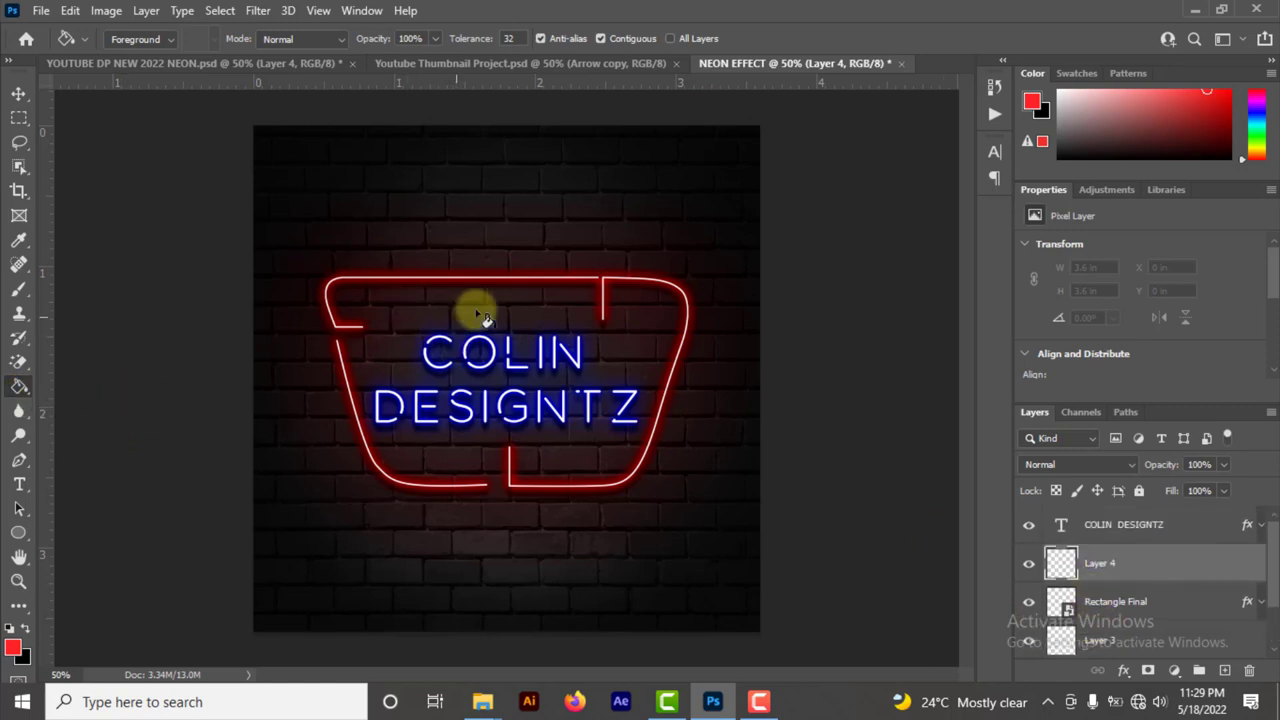
click(484, 318)
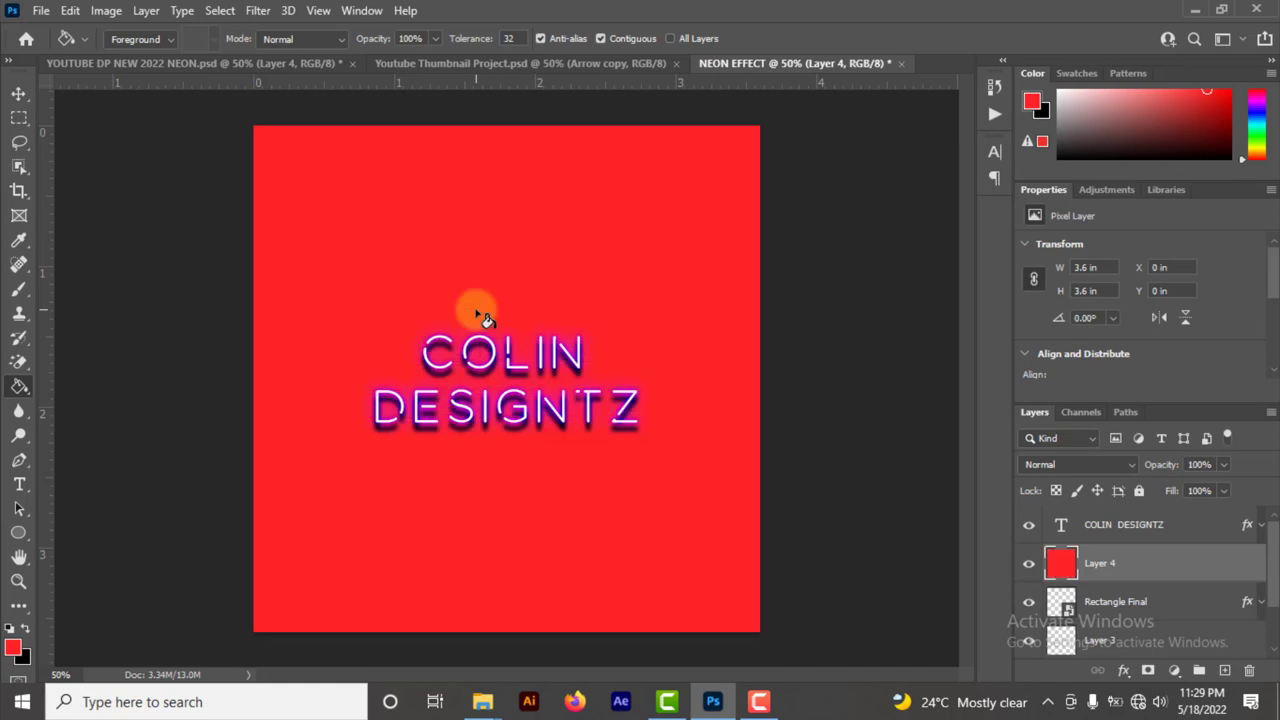
Step: Add an inverted black mask to Layer 4 hiding the red fill, with white as painting colour
click(1148, 671)
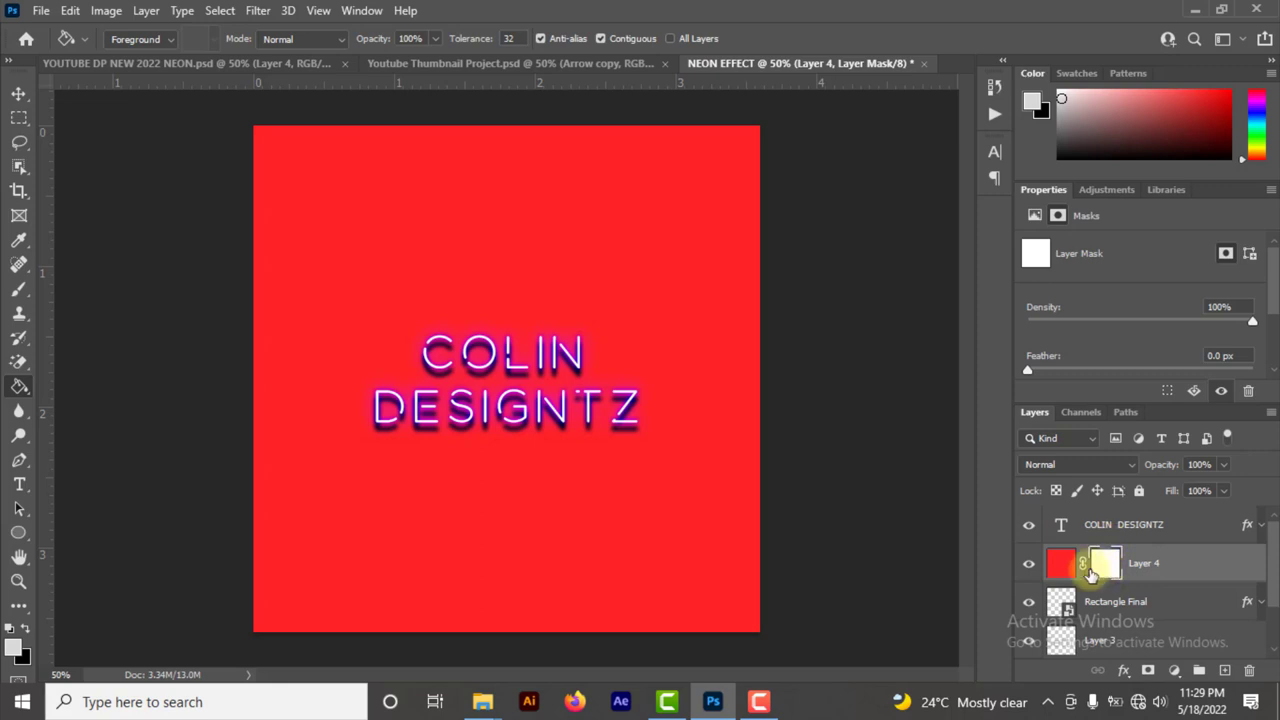
key(ctrl+i)
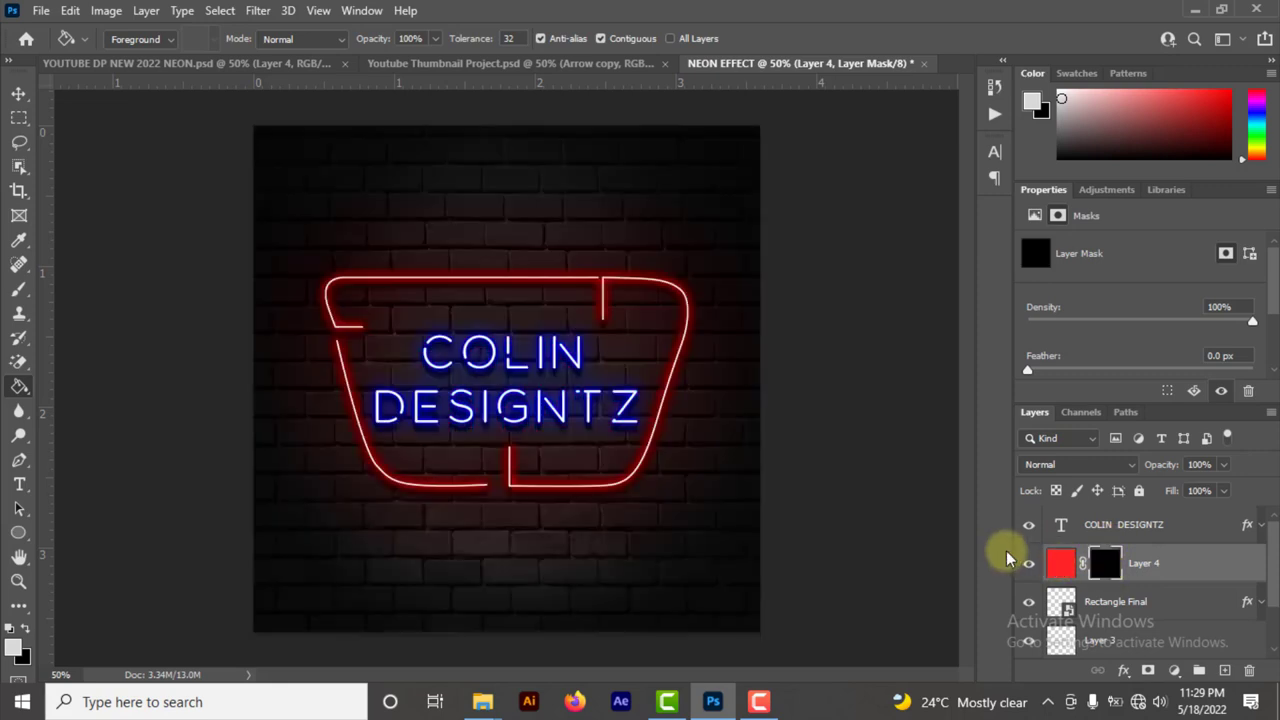
key(b)
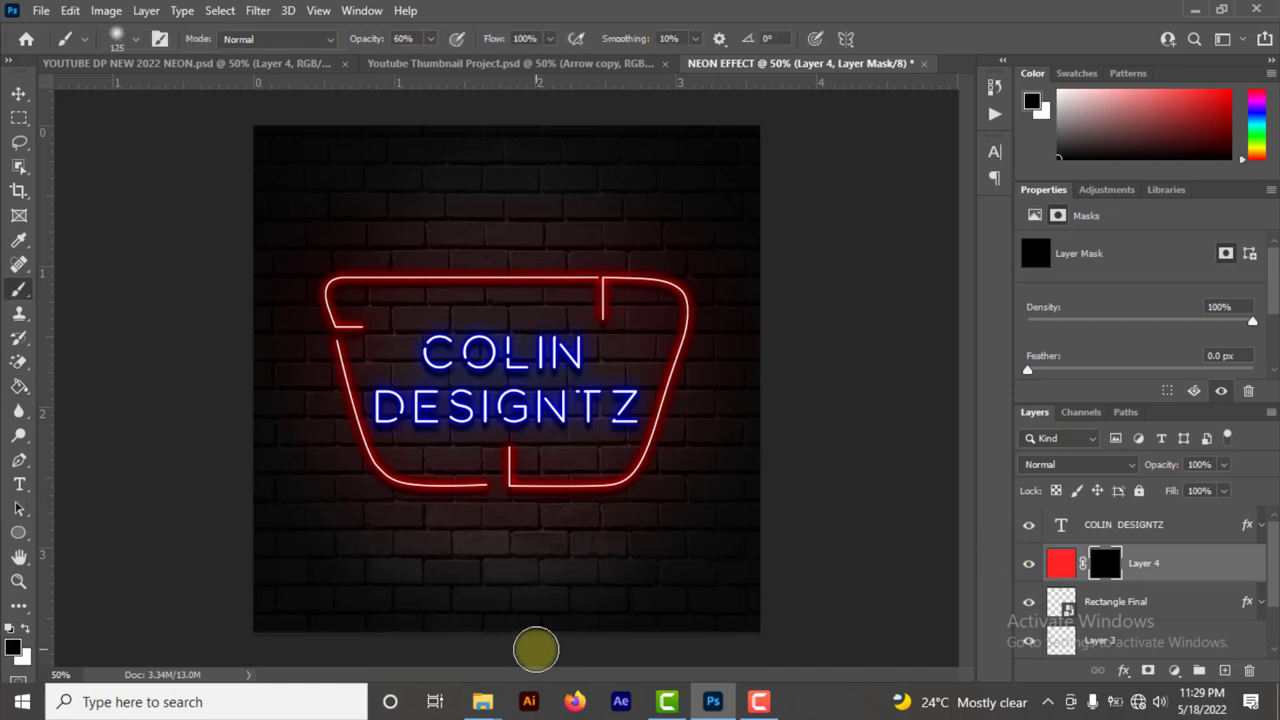
key(x)
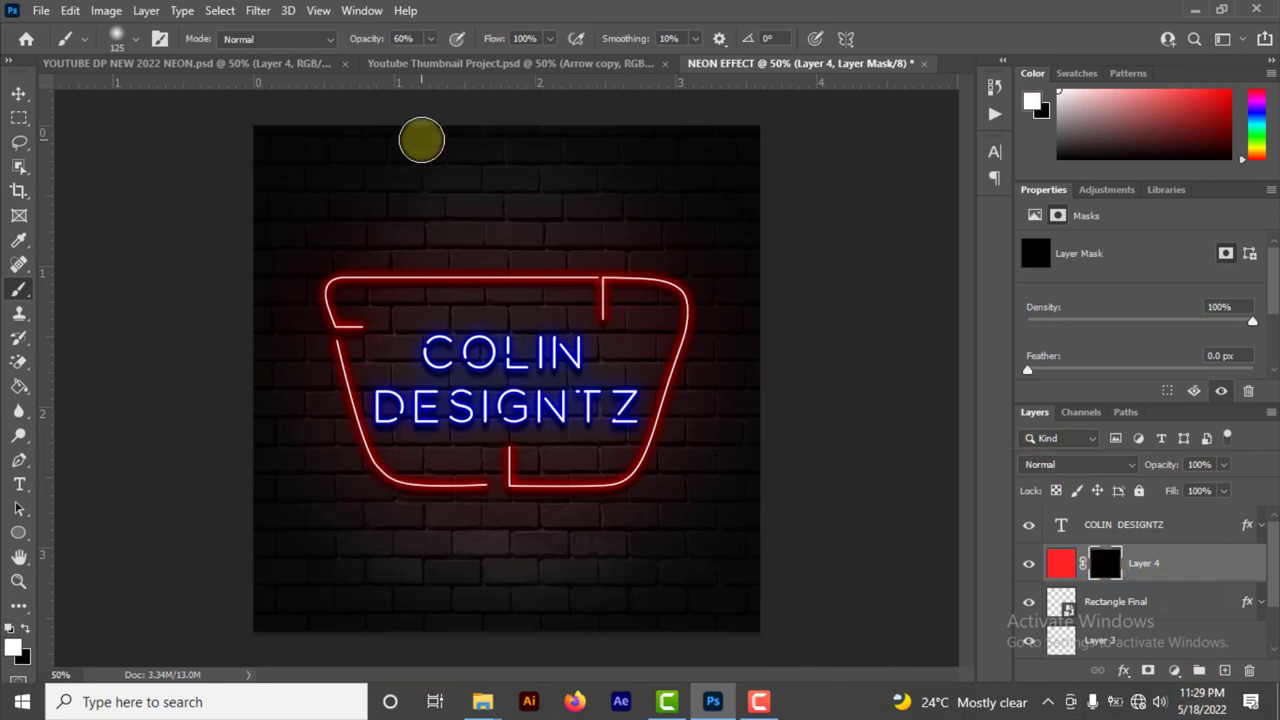
Step: Choose the Soft Round 125 px brush, try a glow at the frame's corner, then undo it
click(135, 40)
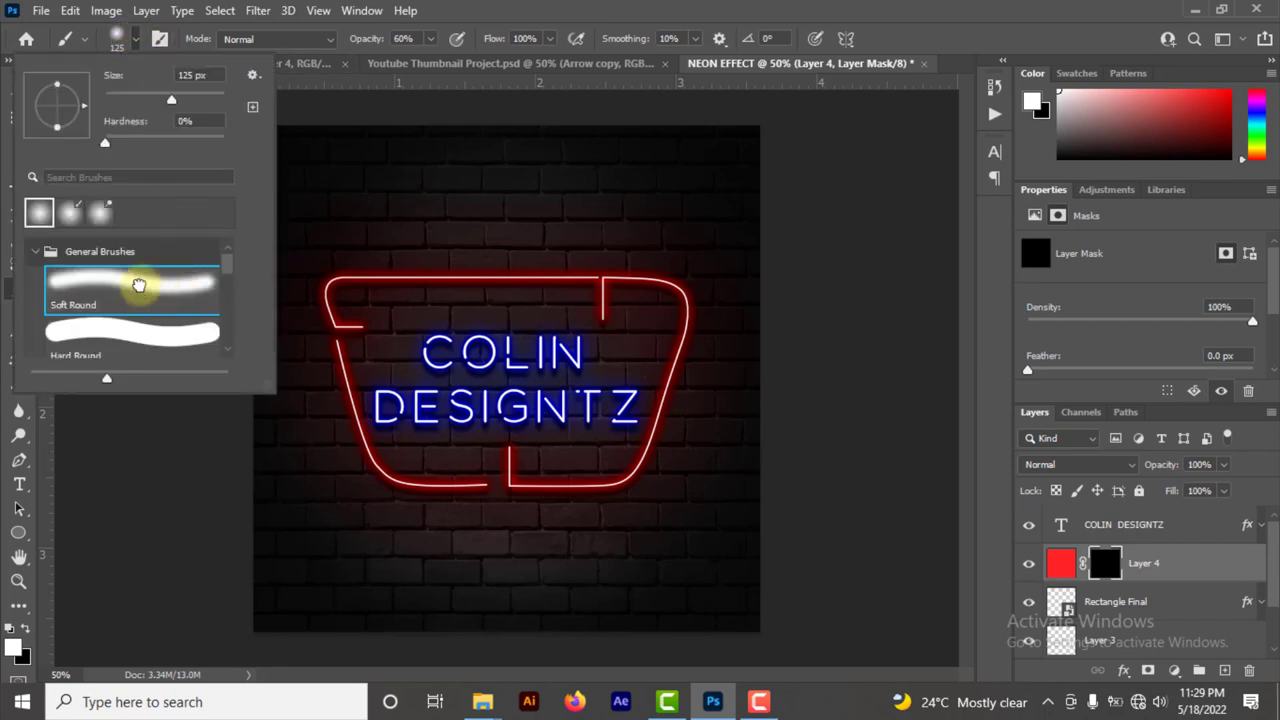
click(486, 8)
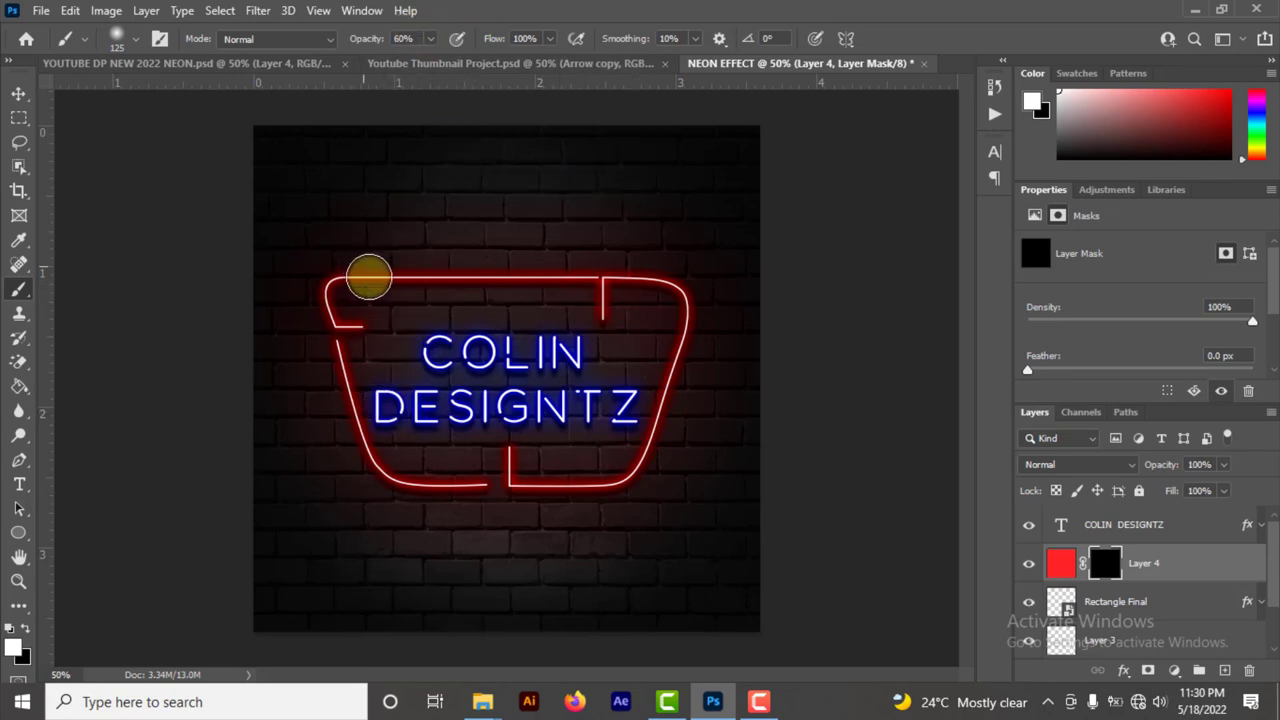
mouse_move(370, 280)
mouse_down()
mouse_move(330, 280)
mouse_move(337, 329)
mouse_up()
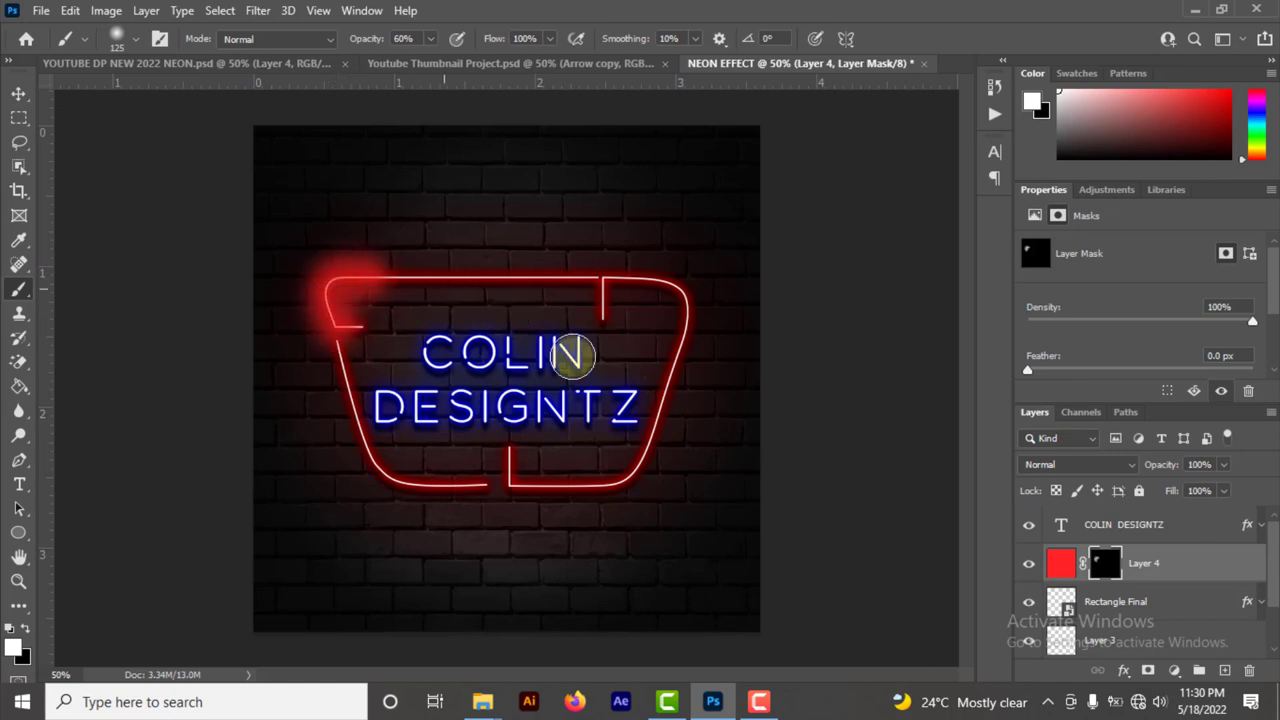
key(ctrl+z)
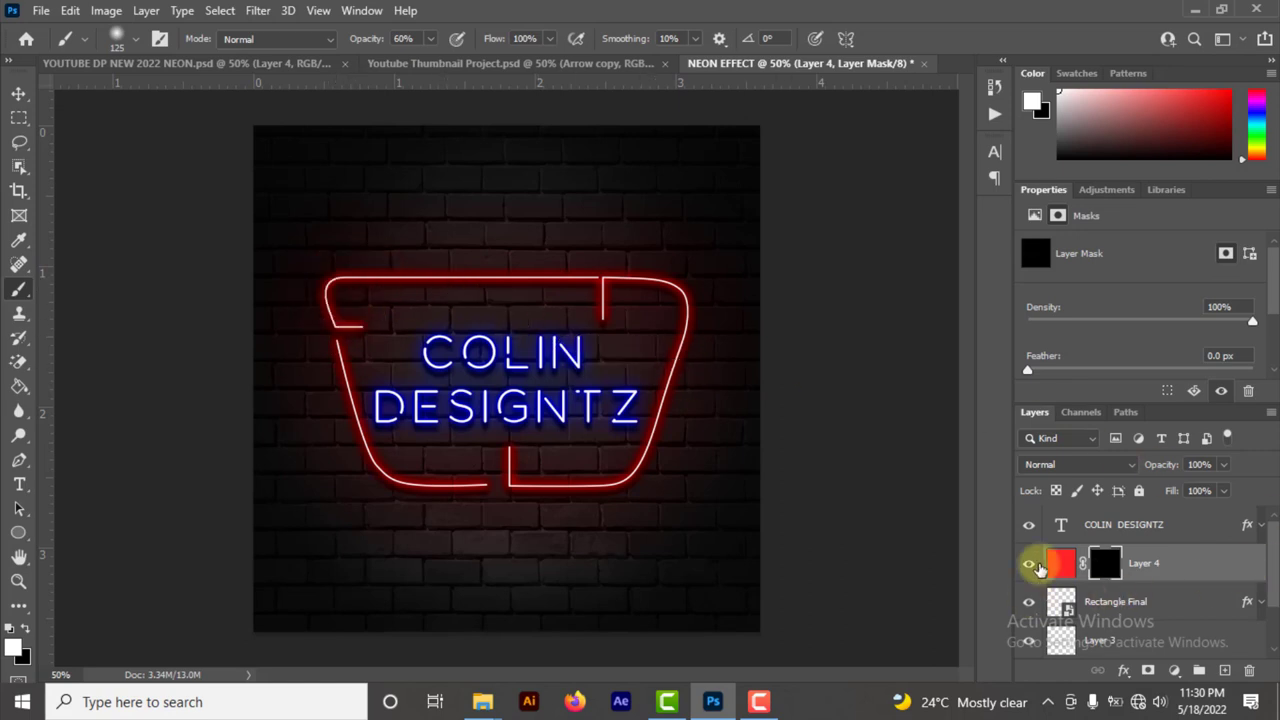
click(1208, 466)
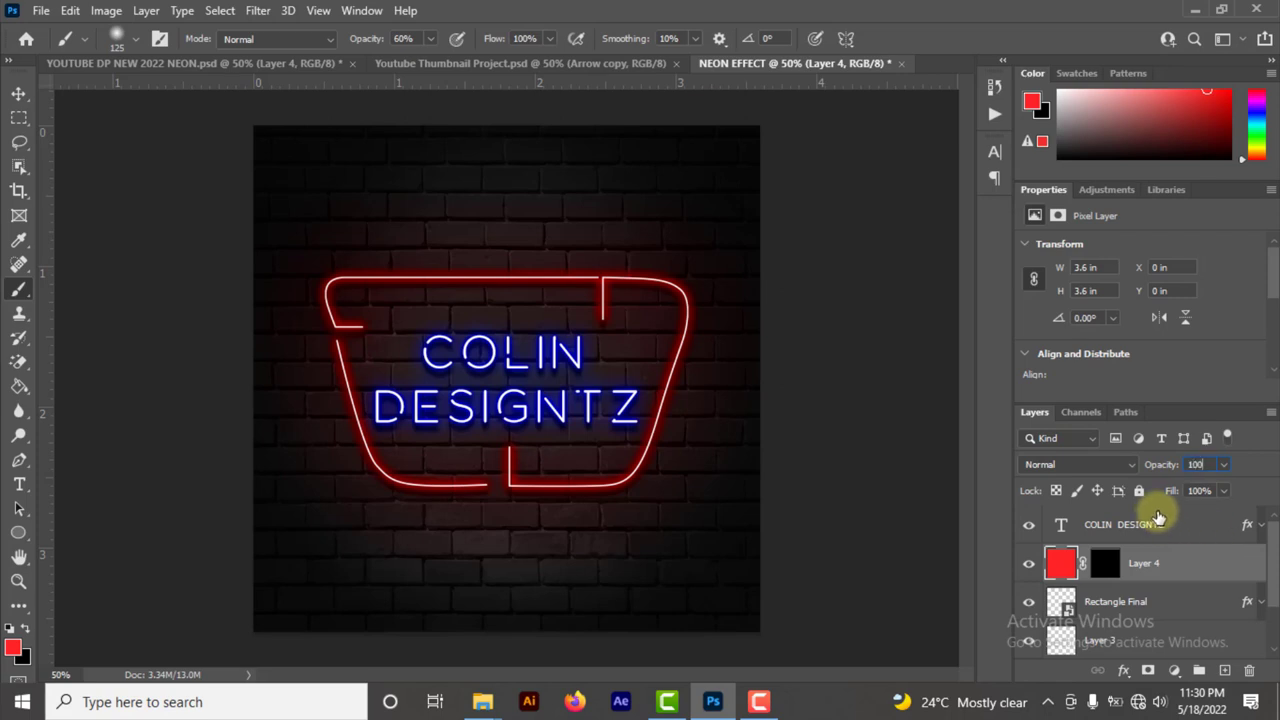
Step: Set Layer 4 to Soft Light and paint glow on its mask along the frame's top and left
click(1135, 465)
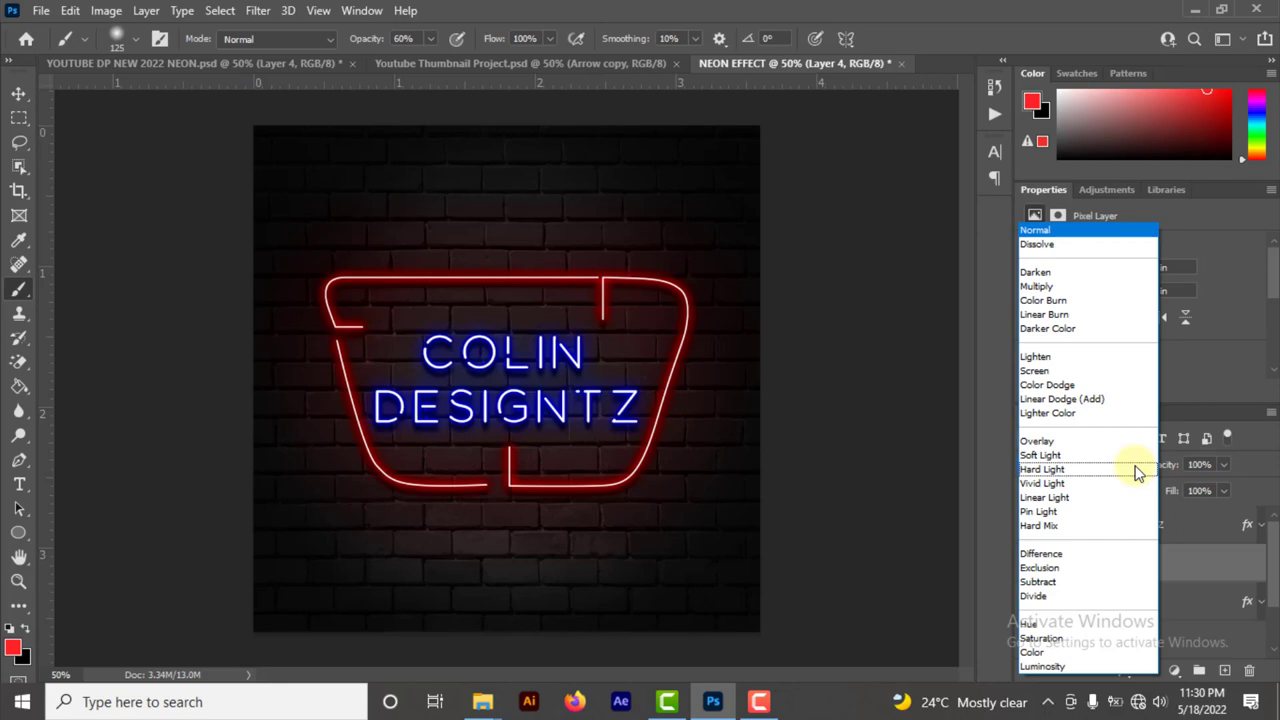
click(1086, 457)
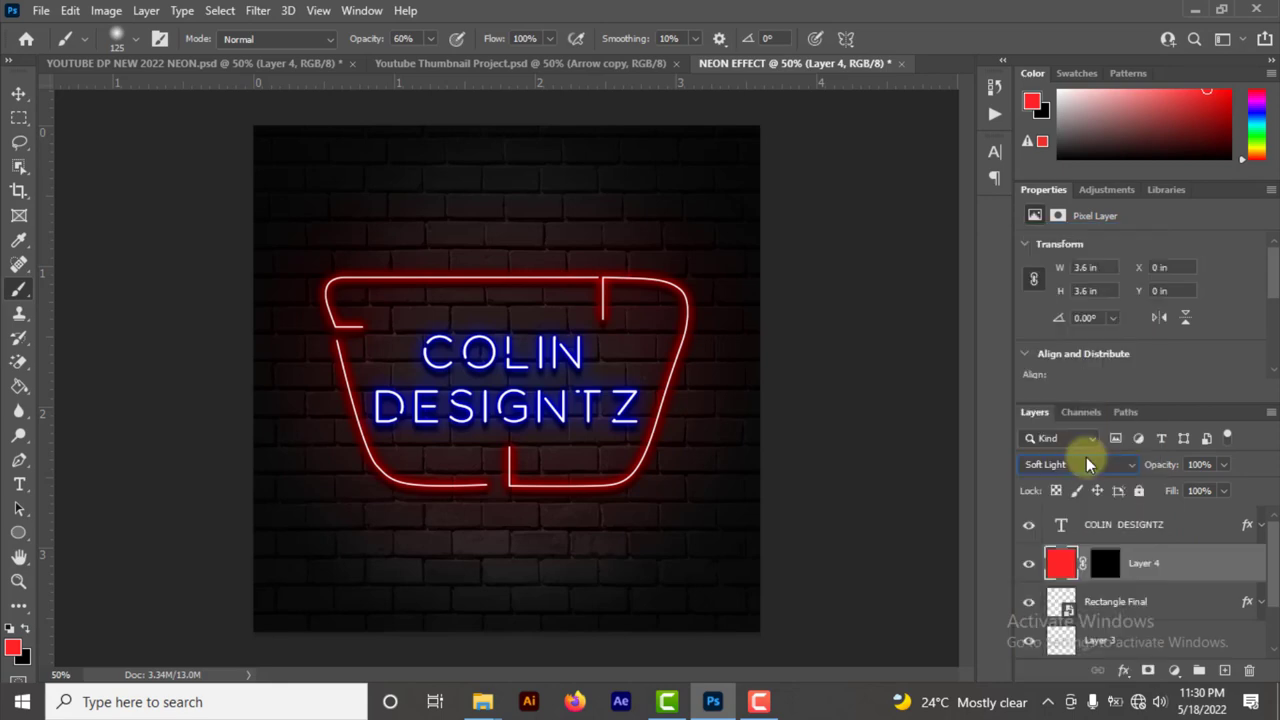
click(1107, 563)
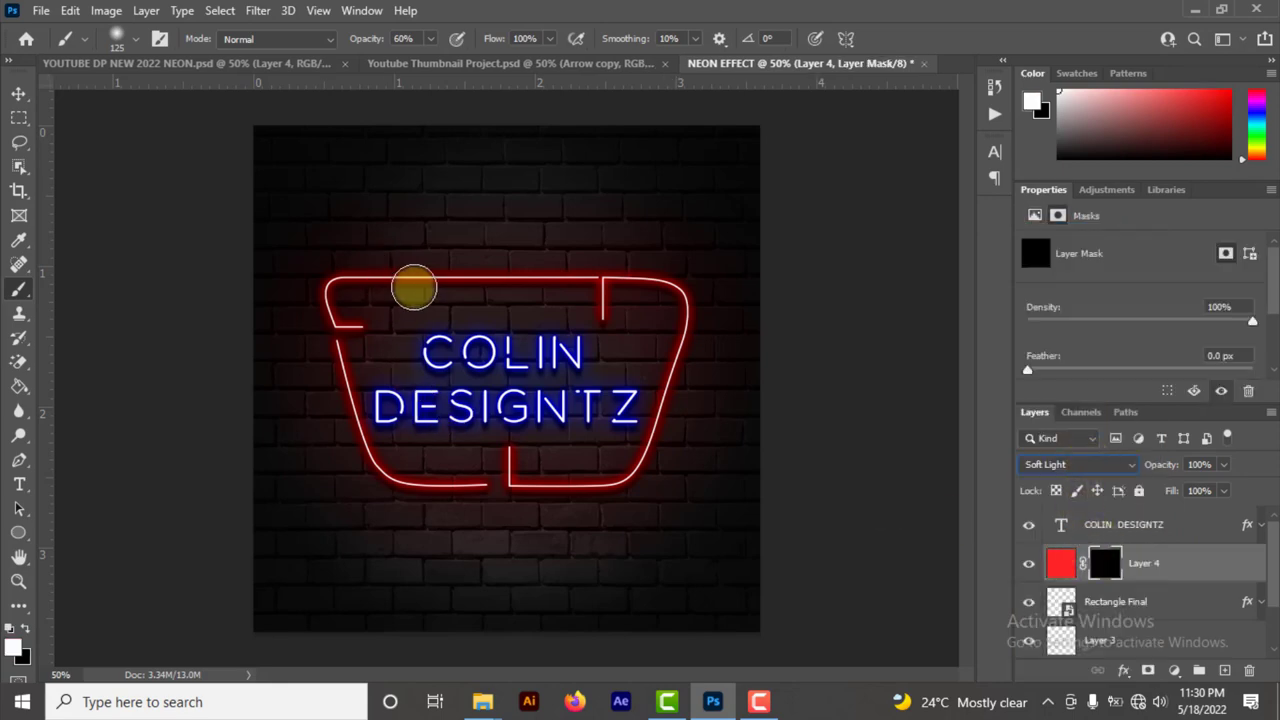
mouse_move(404, 279)
mouse_down()
mouse_move(325, 280)
mouse_move(350, 363)
mouse_up()
click(615, 302)
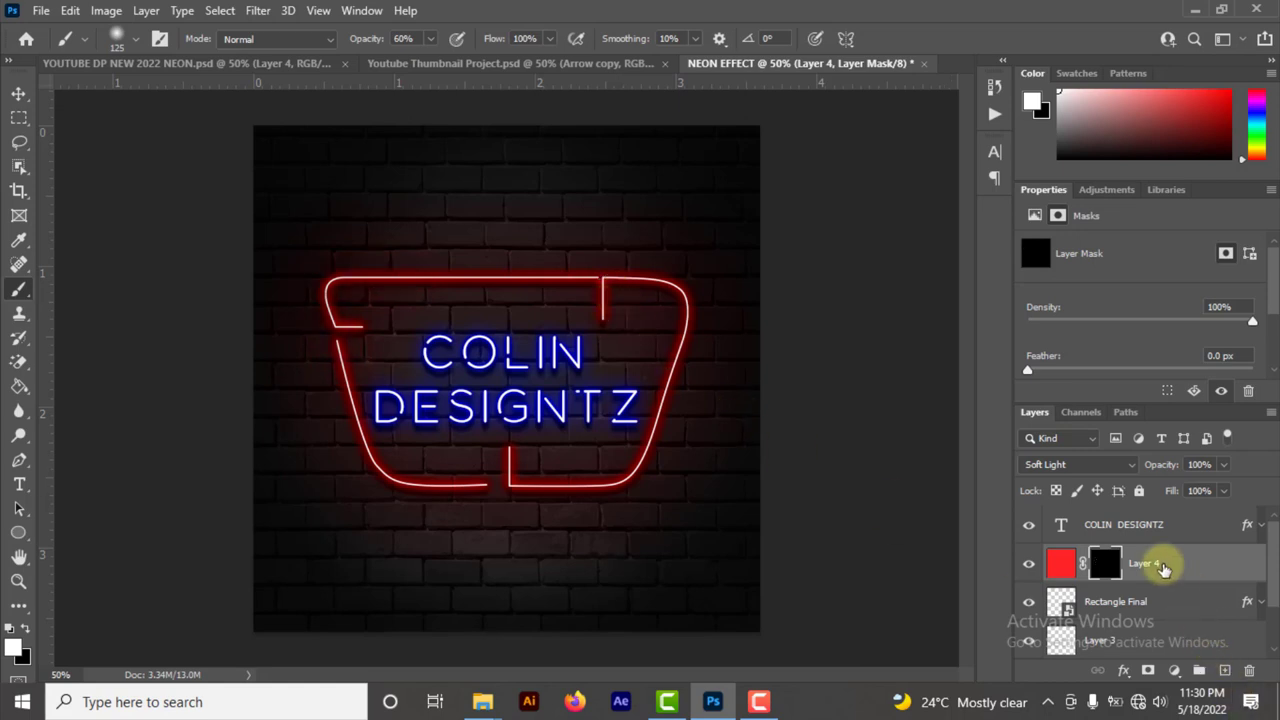
Step: Move Layer 4 below Rectangle Final and lower its opacity to 75%
drag(1165, 563, 1150, 612)
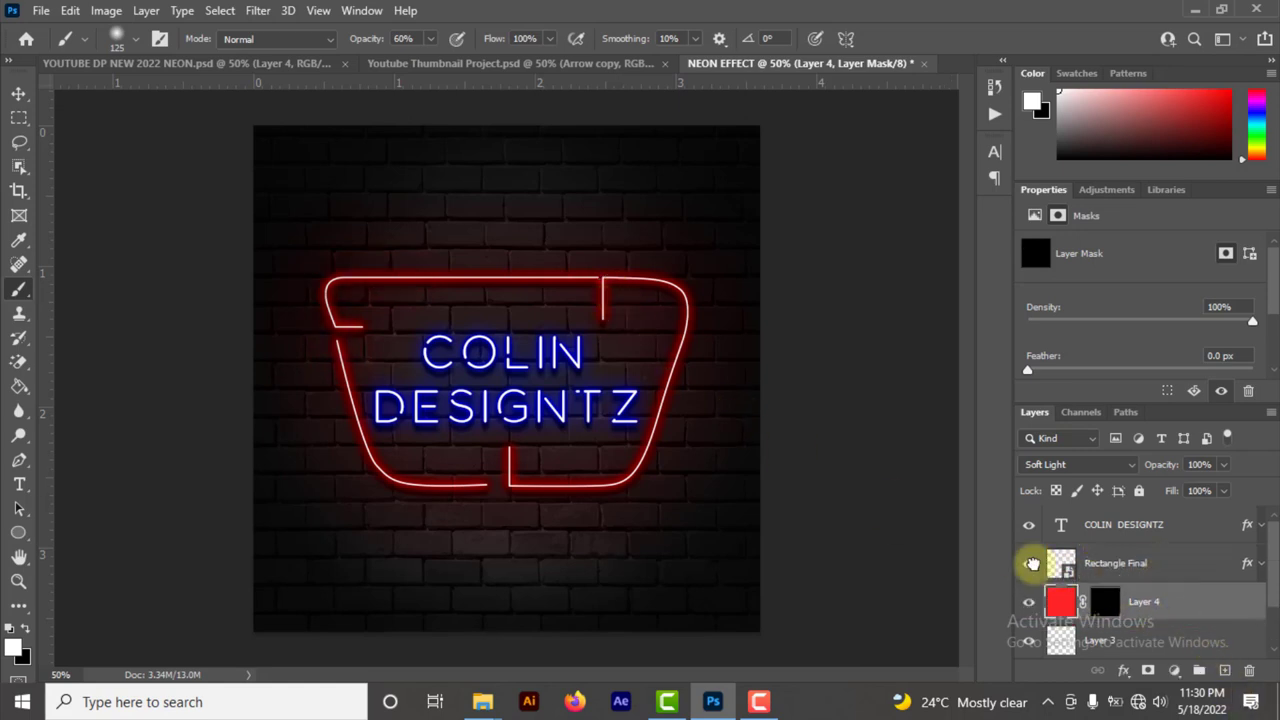
key(ctrl+2)
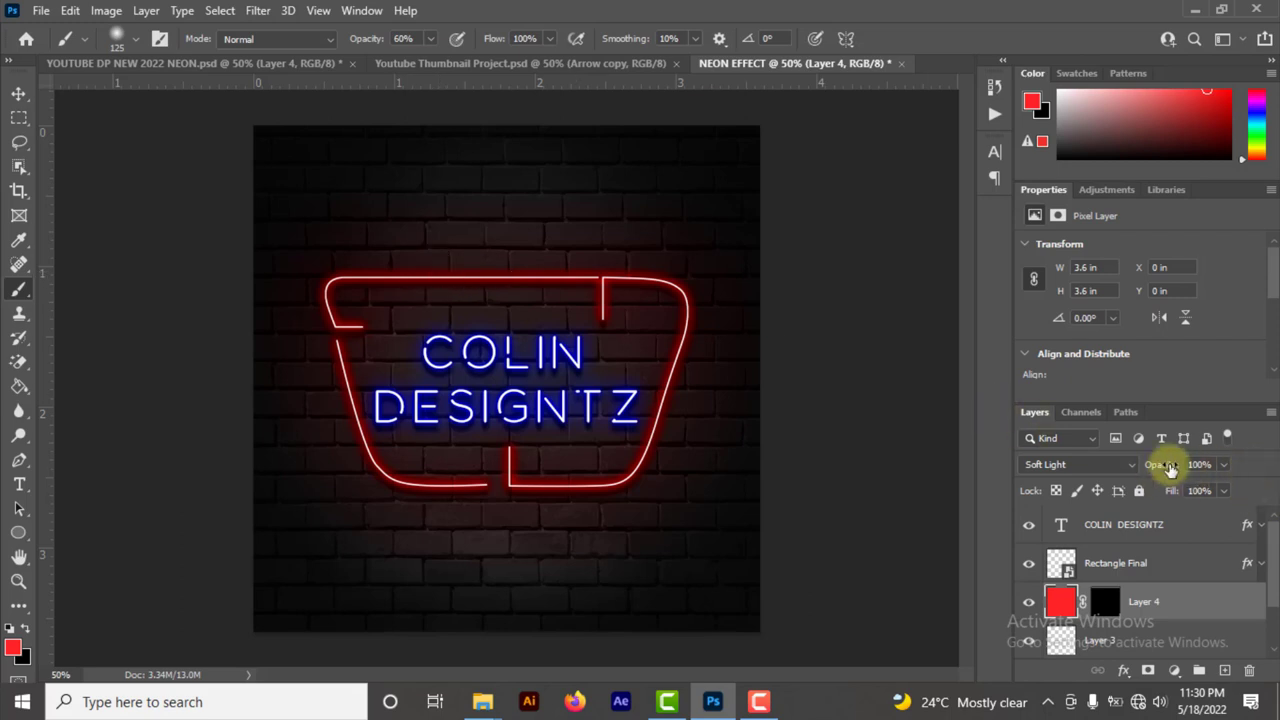
drag(1170, 470, 1160, 472)
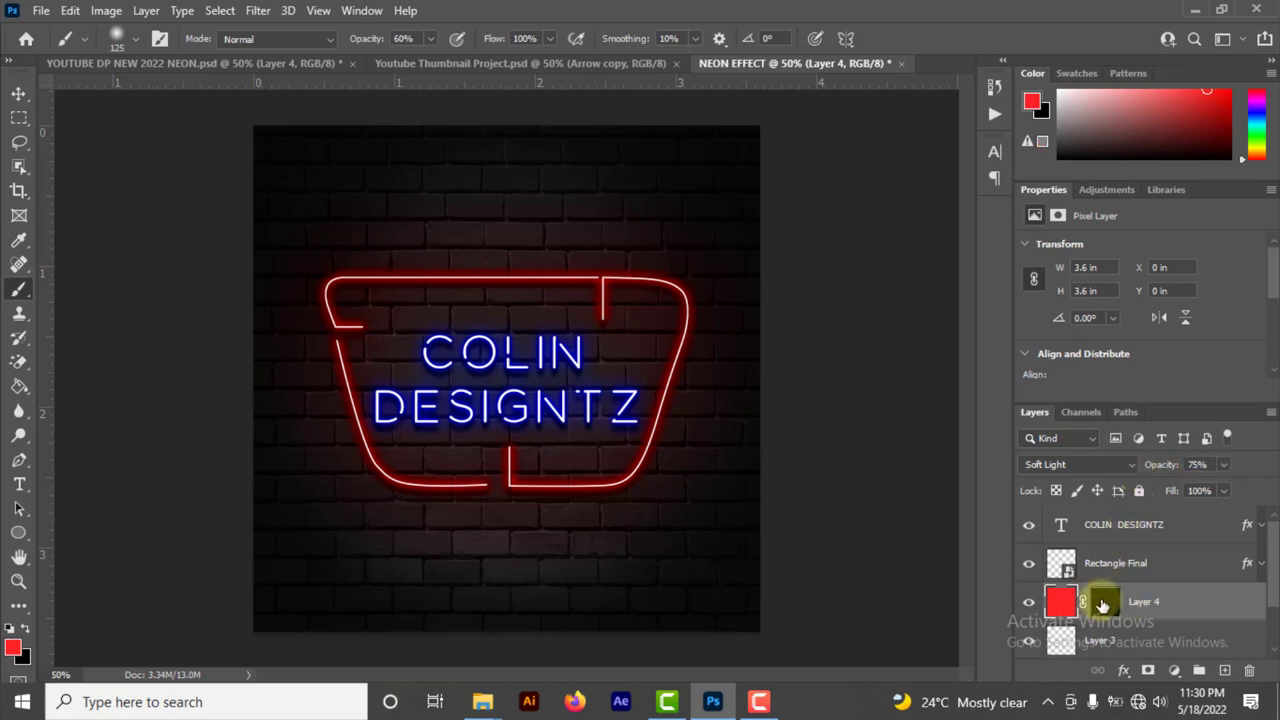
click(1103, 601)
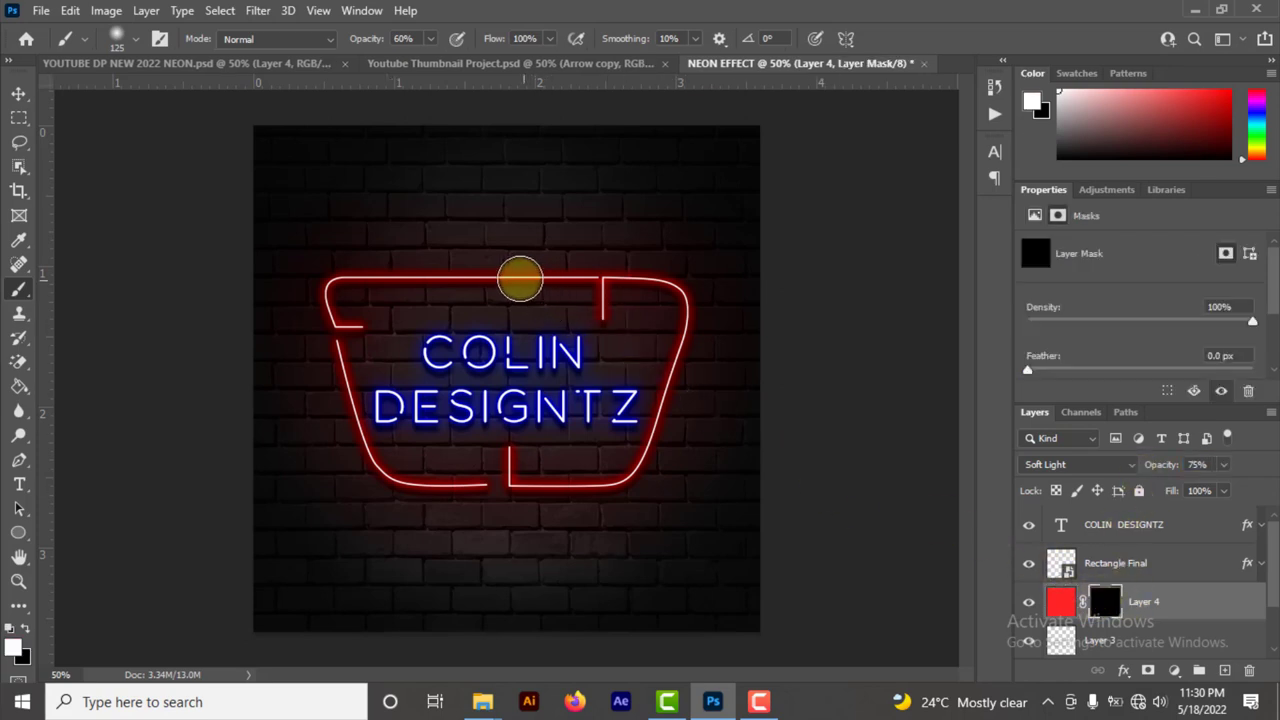
Step: Paint more glow on the mask along the frame's top edge, left side and top-right corner
mouse_move(514, 279)
mouse_down()
mouse_move(341, 269)
mouse_move(309, 306)
mouse_move(324, 366)
mouse_move(419, 498)
mouse_move(521, 490)
mouse_move(506, 460)
mouse_move(520, 487)
mouse_move(562, 496)
mouse_move(640, 485)
mouse_move(679, 387)
mouse_move(683, 320)
mouse_move(671, 295)
mouse_move(635, 280)
mouse_move(471, 281)
mouse_move(387, 263)
mouse_move(647, 269)
mouse_move(694, 298)
mouse_move(685, 385)
mouse_up()
mouse_move(349, 271)
mouse_down()
mouse_move(331, 271)
mouse_move(340, 386)
mouse_move(389, 474)
mouse_move(560, 486)
mouse_up()
mouse_move(554, 266)
mouse_down()
mouse_move(696, 303)
mouse_move(684, 274)
mouse_move(671, 301)
mouse_move(386, 248)
mouse_move(368, 308)
mouse_move(348, 307)
mouse_move(353, 372)
mouse_move(363, 356)
mouse_move(345, 302)
mouse_move(609, 296)
mouse_move(503, 290)
mouse_move(417, 290)
mouse_move(600, 293)
mouse_move(651, 309)
mouse_move(668, 353)
mouse_move(654, 411)
mouse_move(613, 467)
mouse_move(577, 481)
mouse_move(441, 487)
mouse_move(389, 469)
mouse_move(314, 319)
mouse_move(434, 283)
mouse_move(330, 275)
mouse_up()
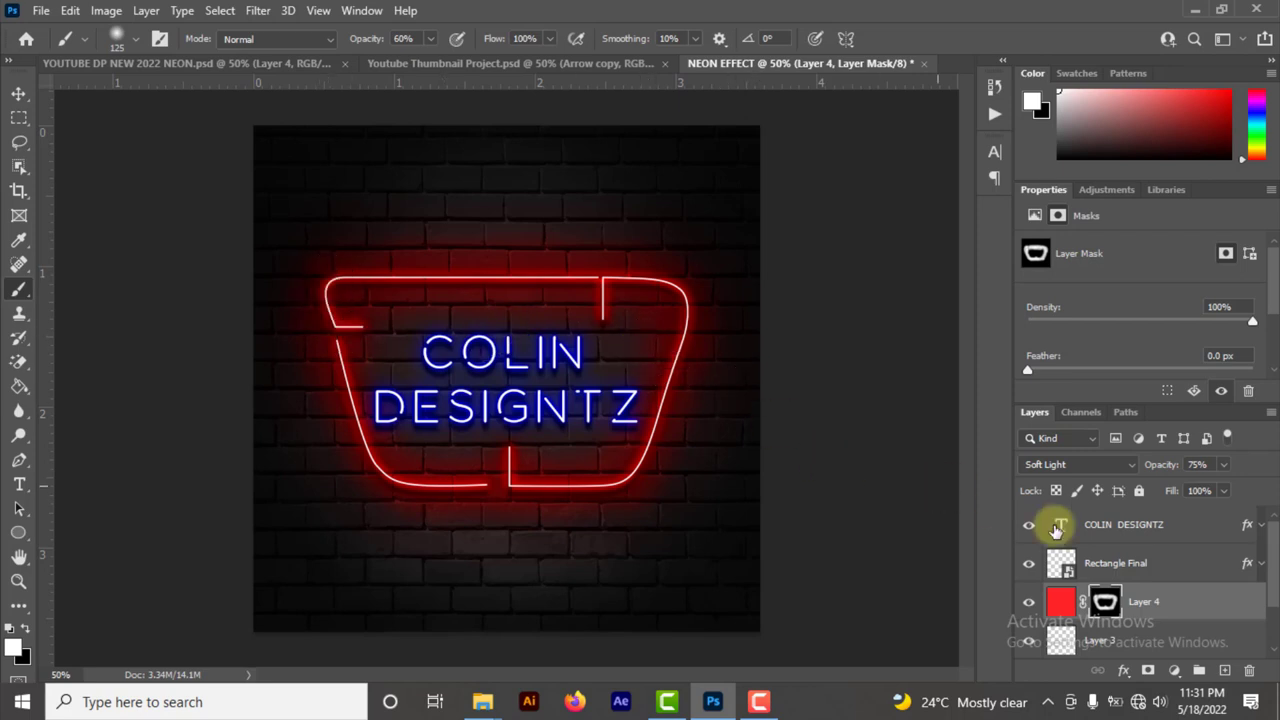
scroll(1082, 582, down, 1)
Step: Try lower glow opacities, settle back at 75%, and fit the whole image in the window
click(1058, 563)
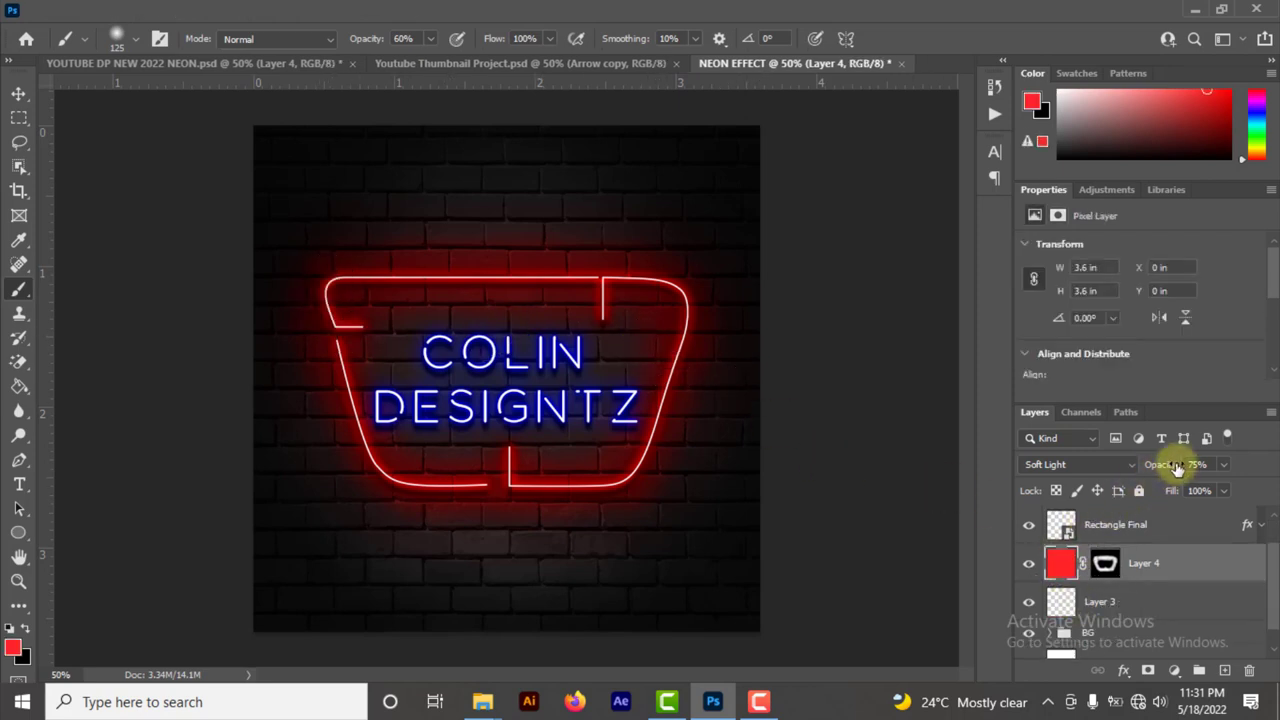
drag(1161, 467, 1204, 447)
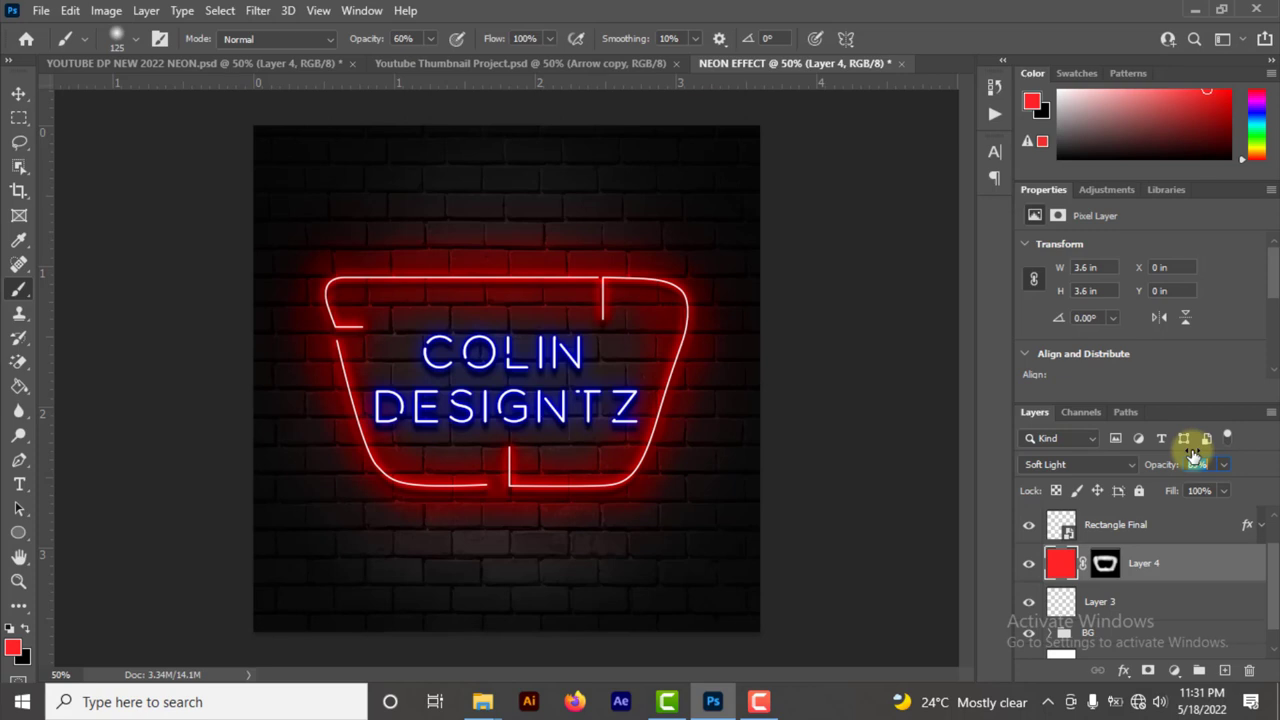
drag(1193, 455, 1168, 472)
click(1041, 416)
key(ctrl+minus)
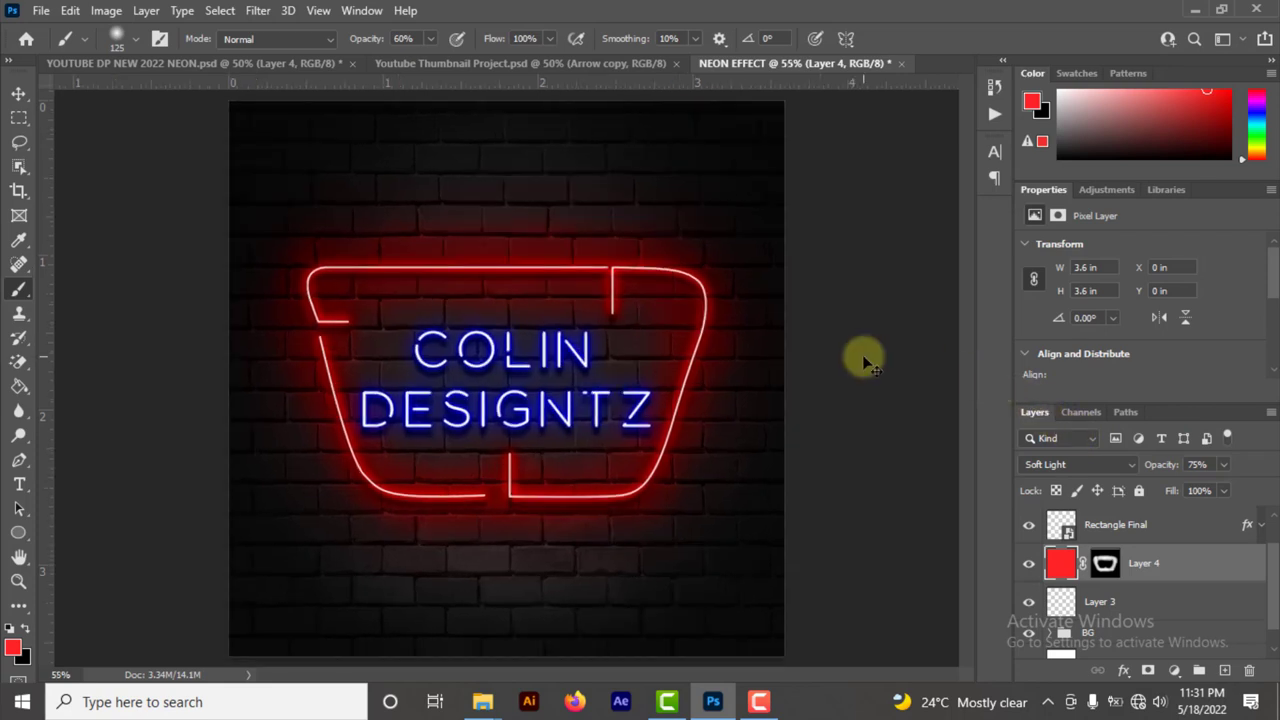
key(ctrl+0)
Step: Lower the glow layer's opacity to 60% and zoom to check the red halo
drag(1161, 473, 1151, 476)
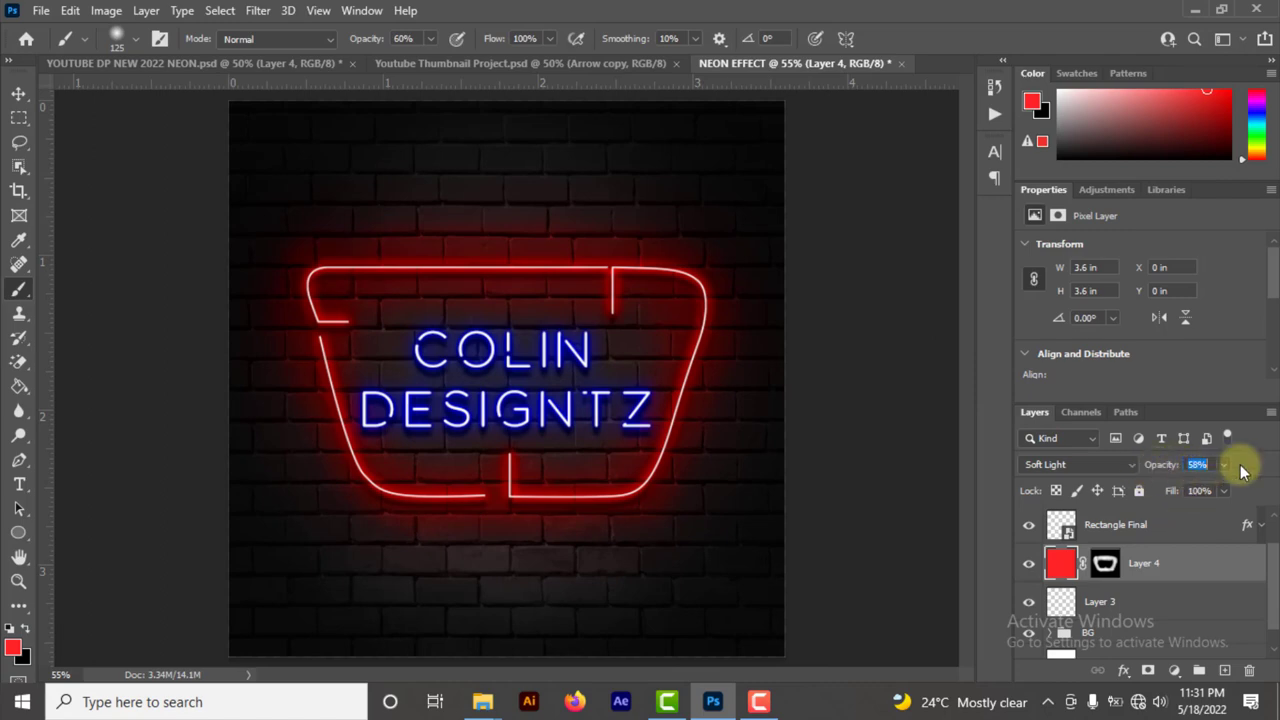
click(1203, 464)
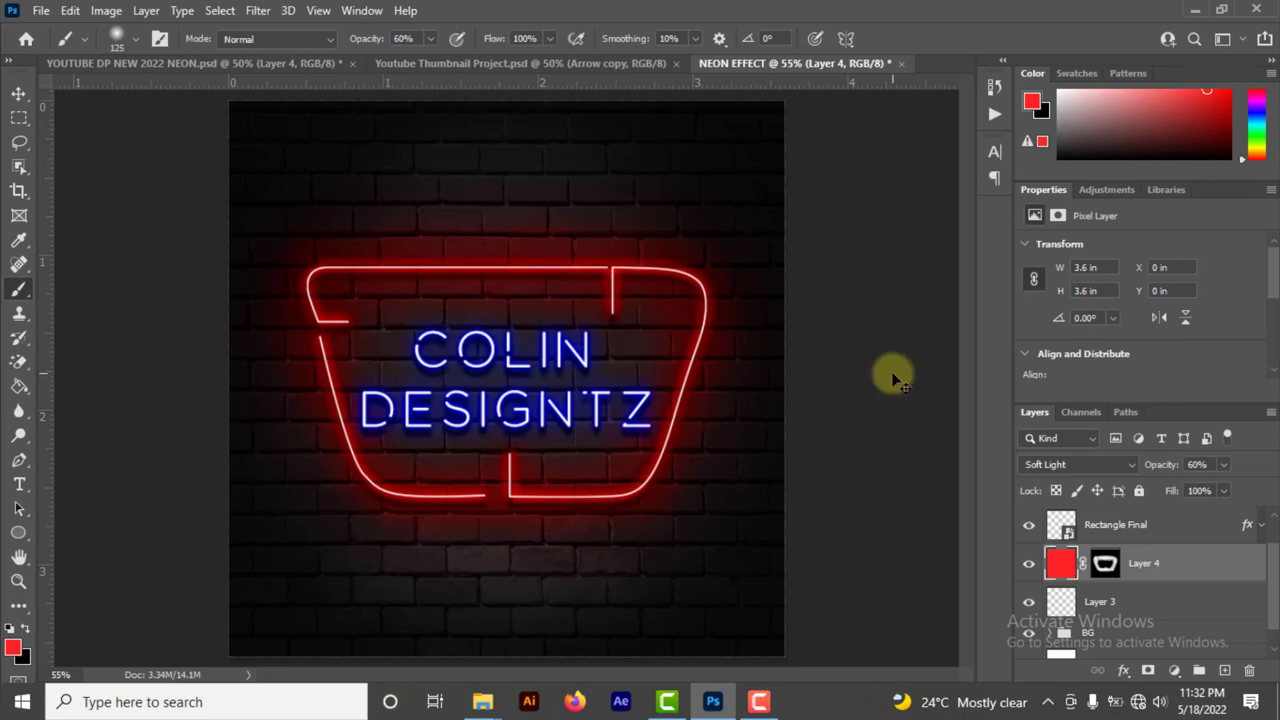
key(ctrl+minus)
scroll(893, 378, up, 1)
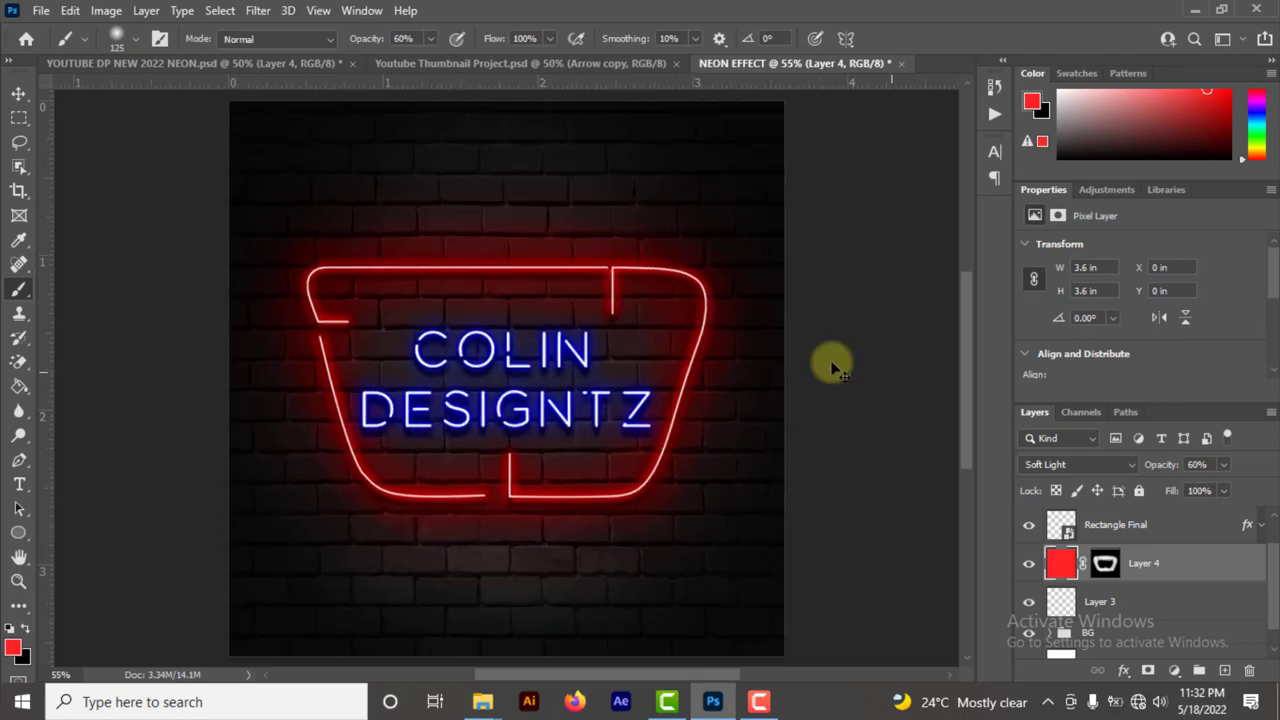
key(ctrl+plus)
Step: Sample mid grey 686868 from the image as the foreground colour
click(12, 648)
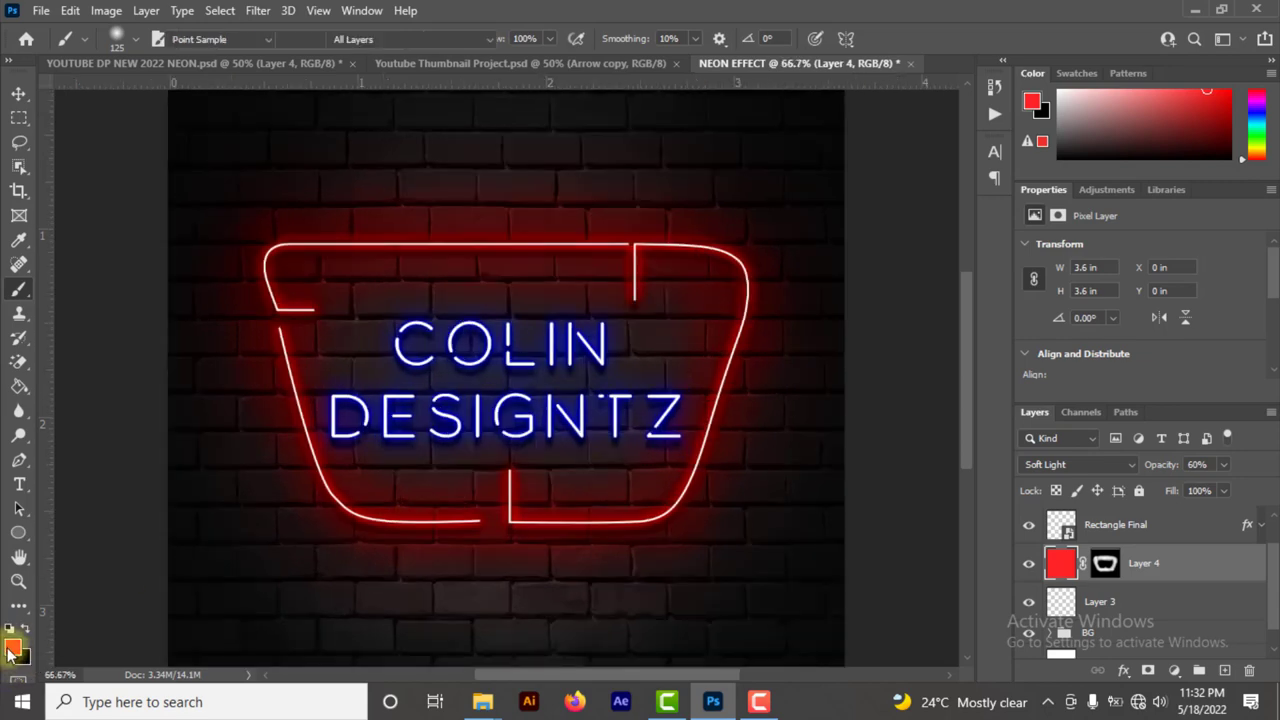
drag(612, 412, 604, 399)
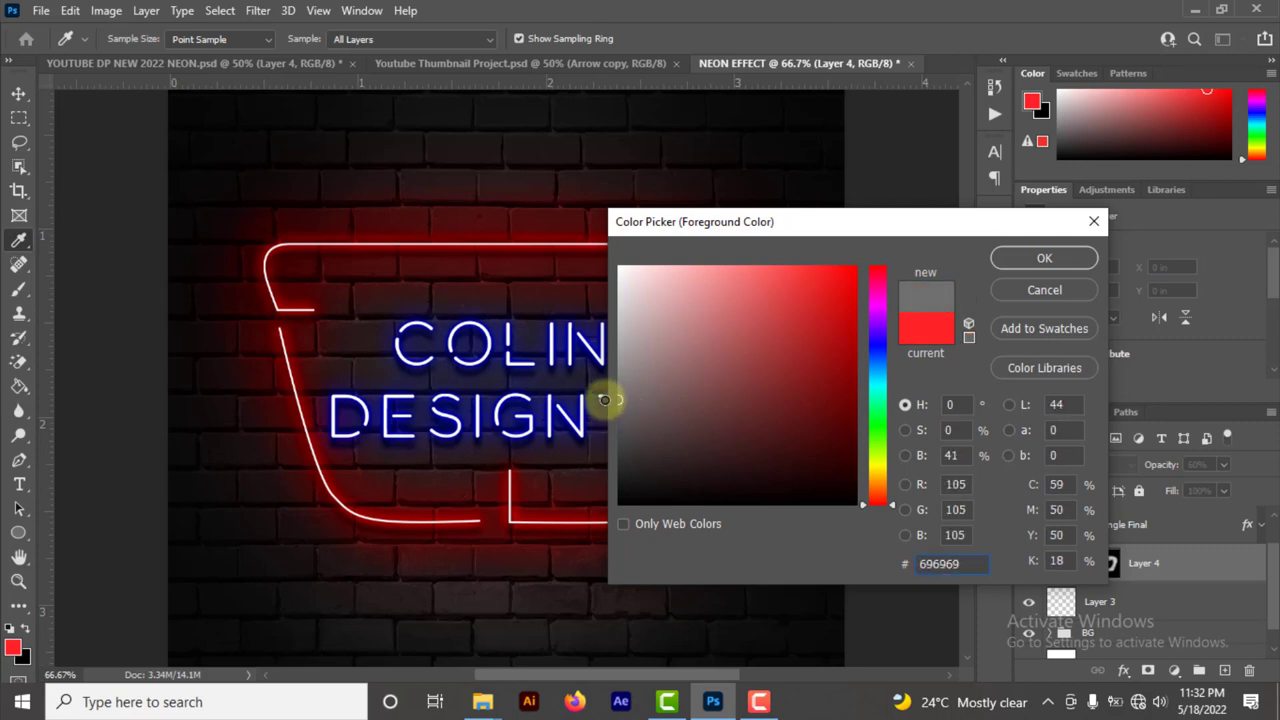
drag(604, 397, 613, 402)
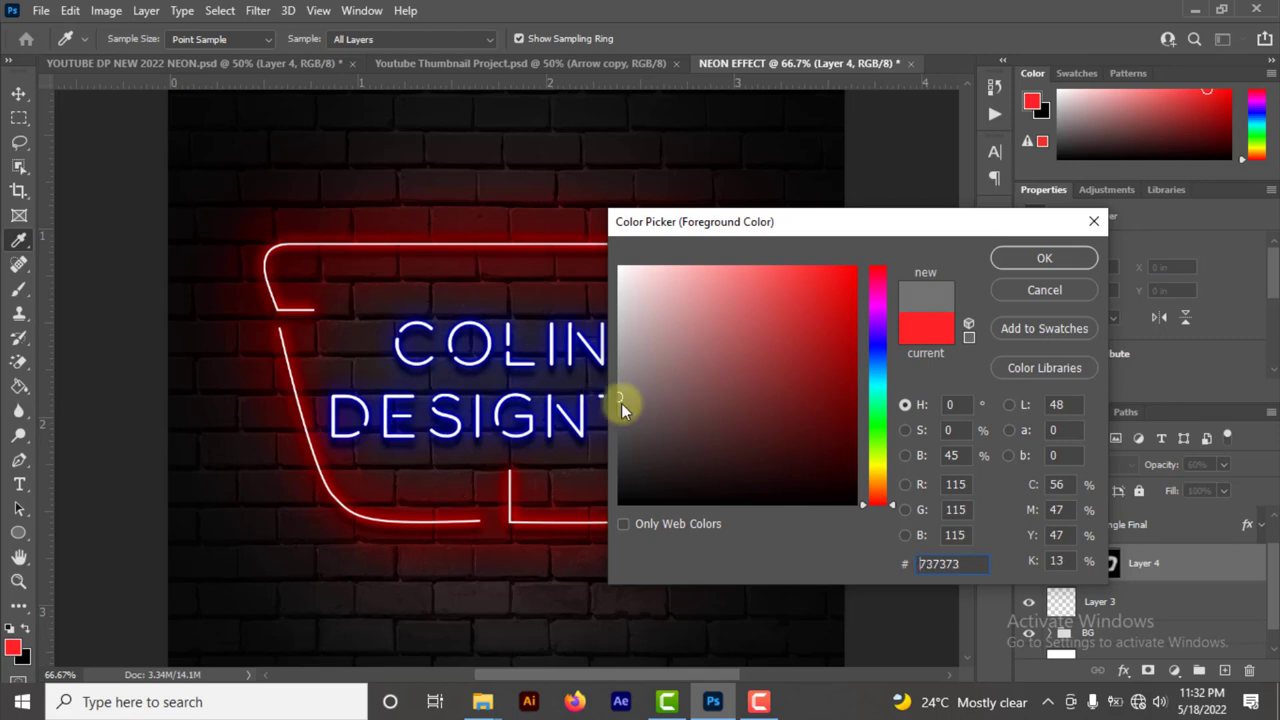
click(972, 563)
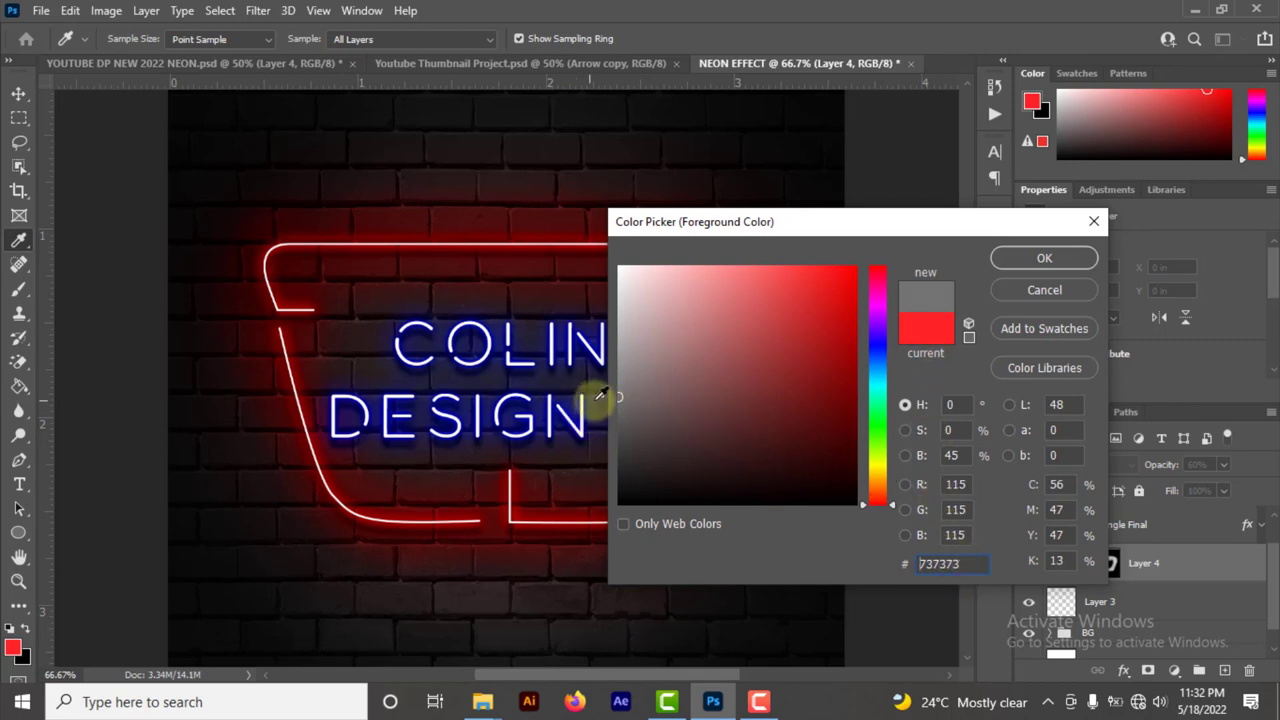
drag(618, 406, 618, 407)
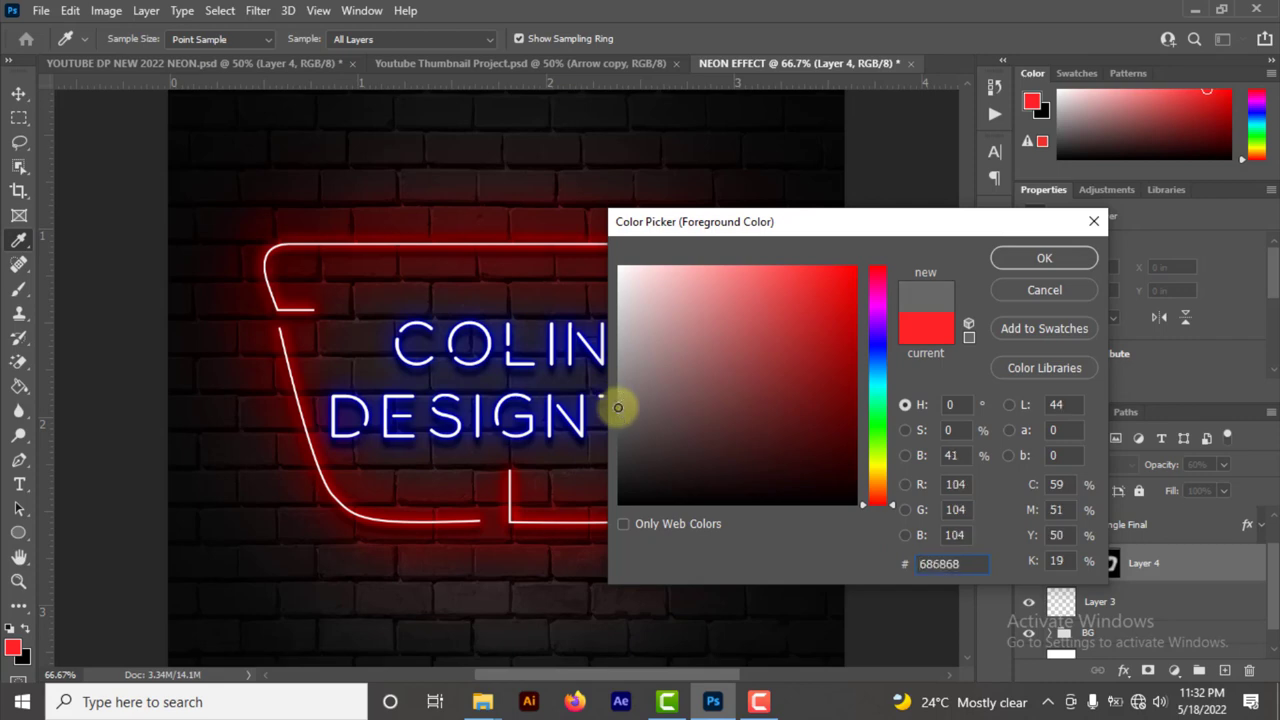
click(1007, 260)
key(b)
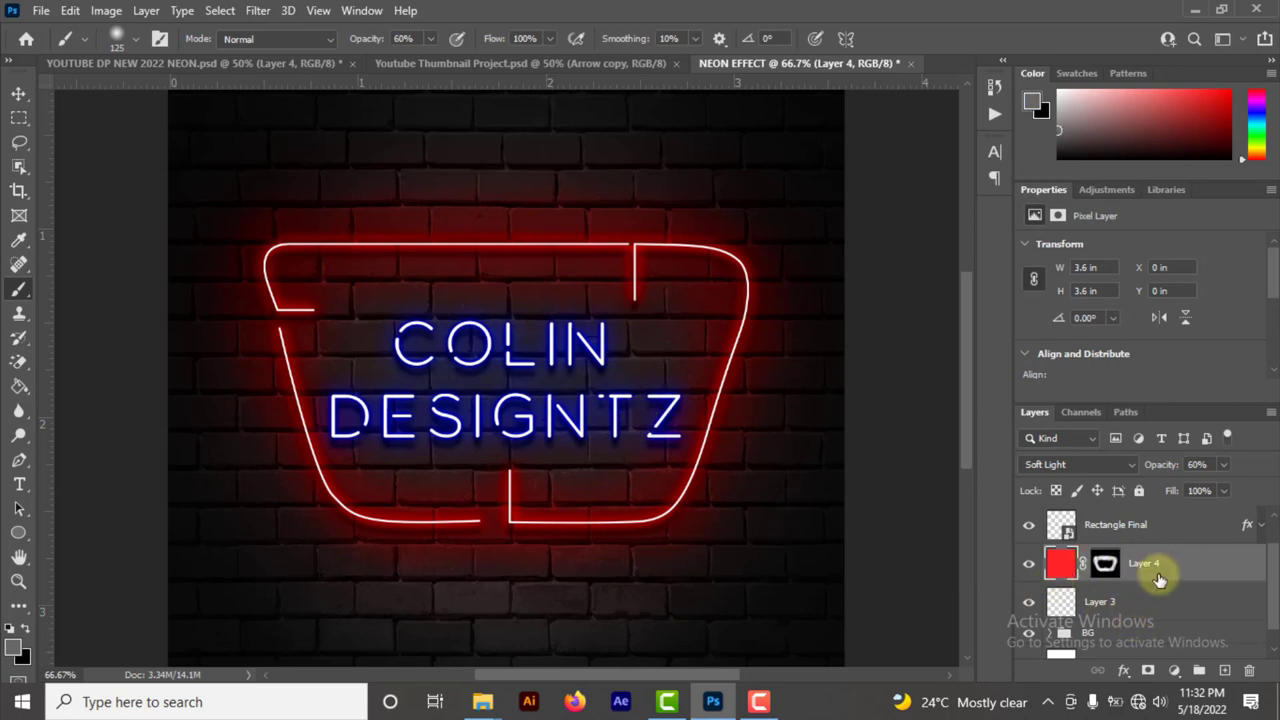
Step: Add a new empty Layer 5 above the Rectangle Final layer
scroll(1158, 578, up, 1)
scroll(1158, 578, down, 1)
scroll(1158, 578, up, 1)
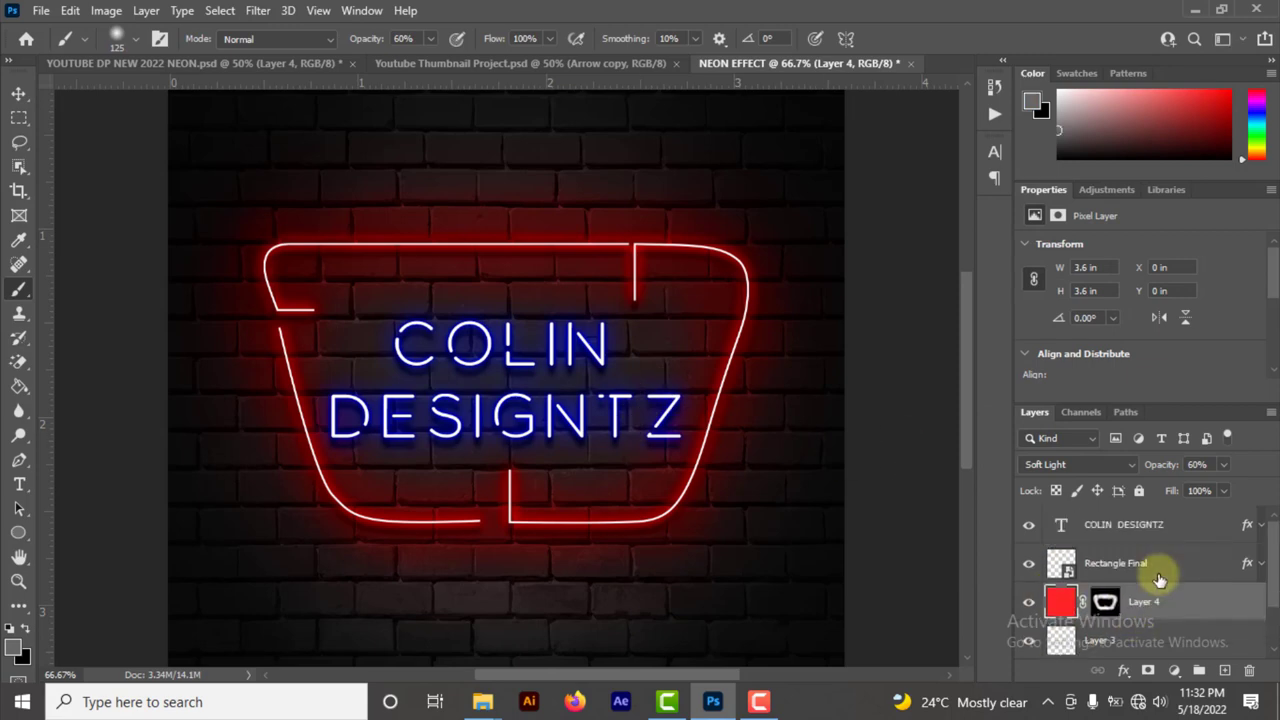
scroll(1158, 578, down, 1)
scroll(1156, 578, up, 1)
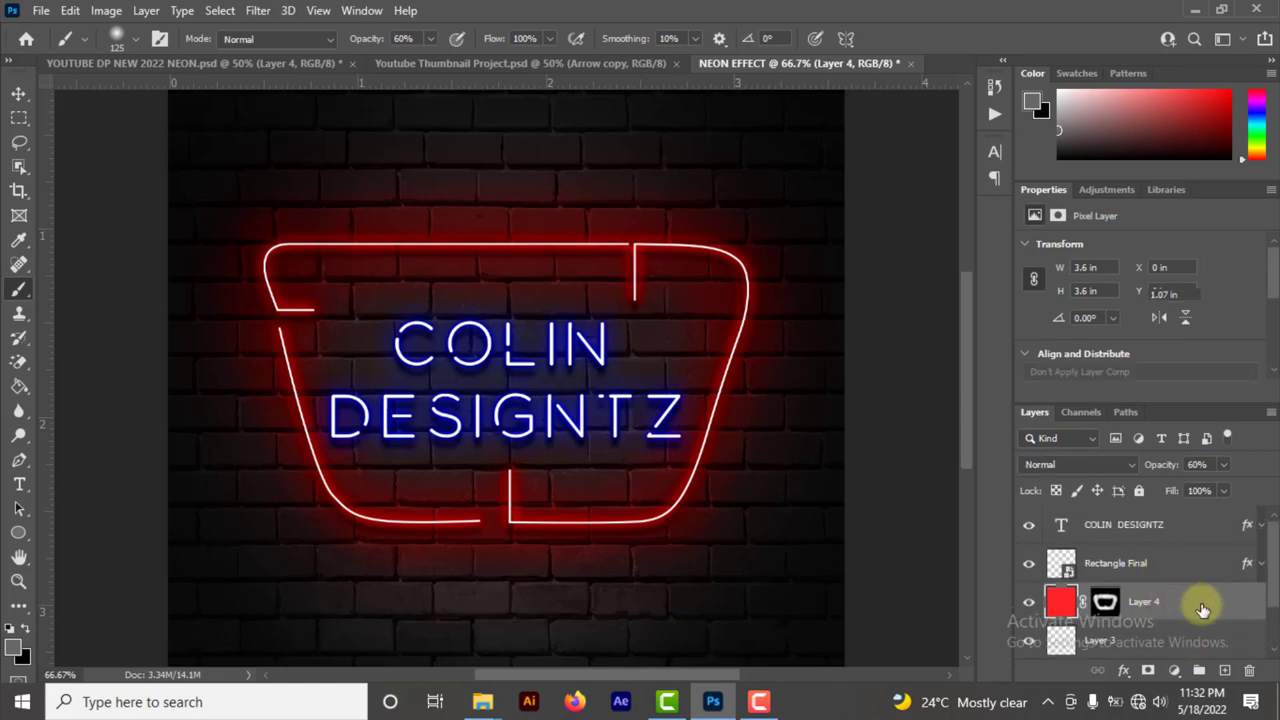
click(1176, 563)
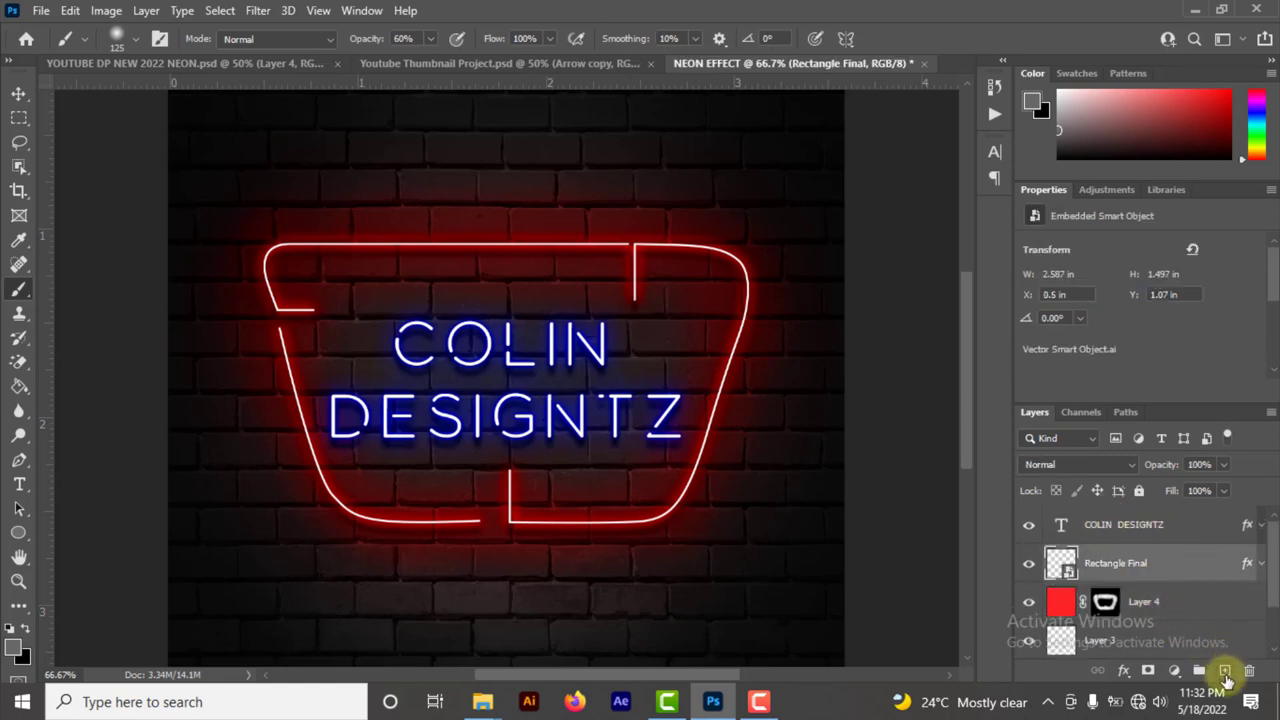
click(1224, 670)
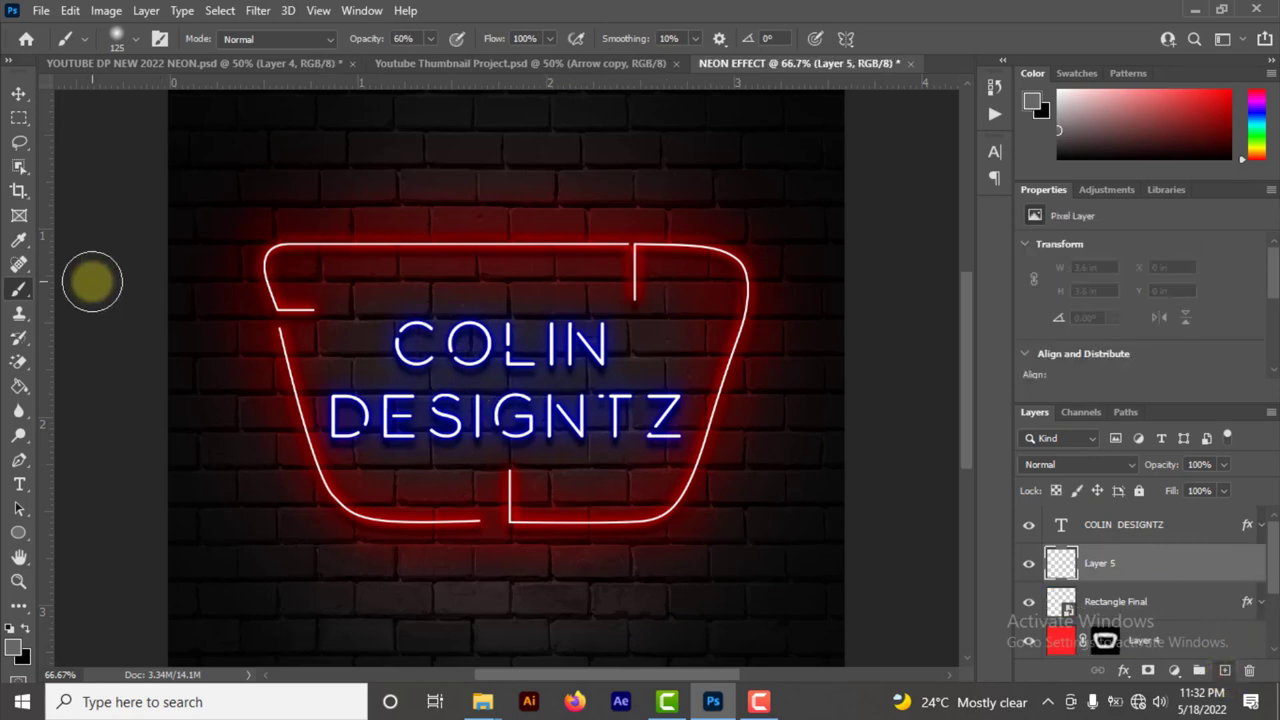
Step: Switch the brush to a Hard Round tip
click(139, 42)
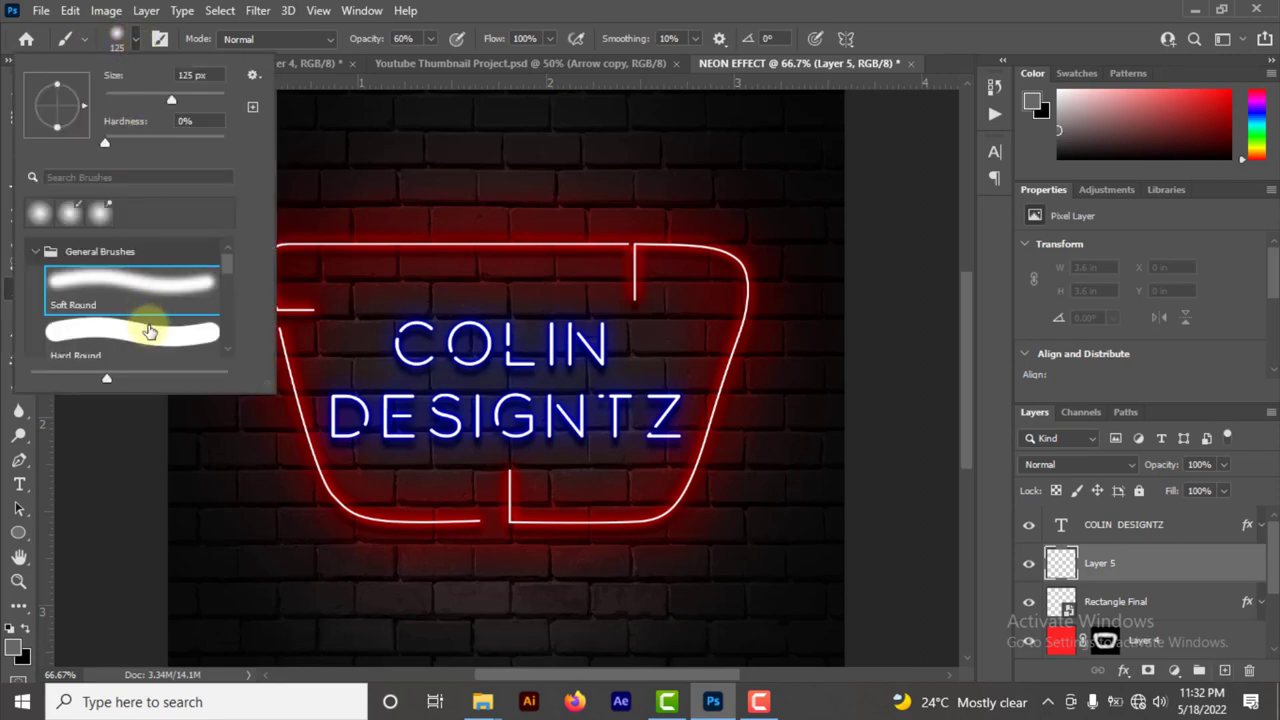
click(147, 327)
click(530, 10)
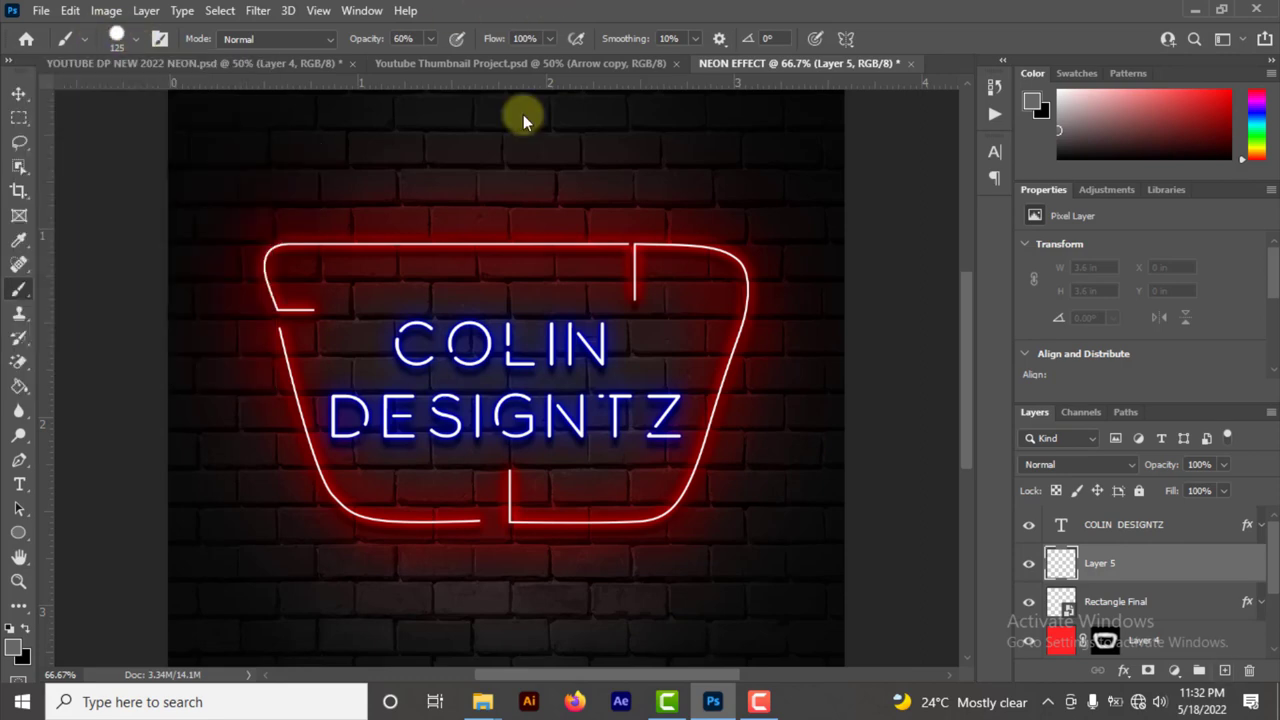
Step: Set brush opacity to 100%, test a stroke across COLIN, undo it, and zoom in
key(0)
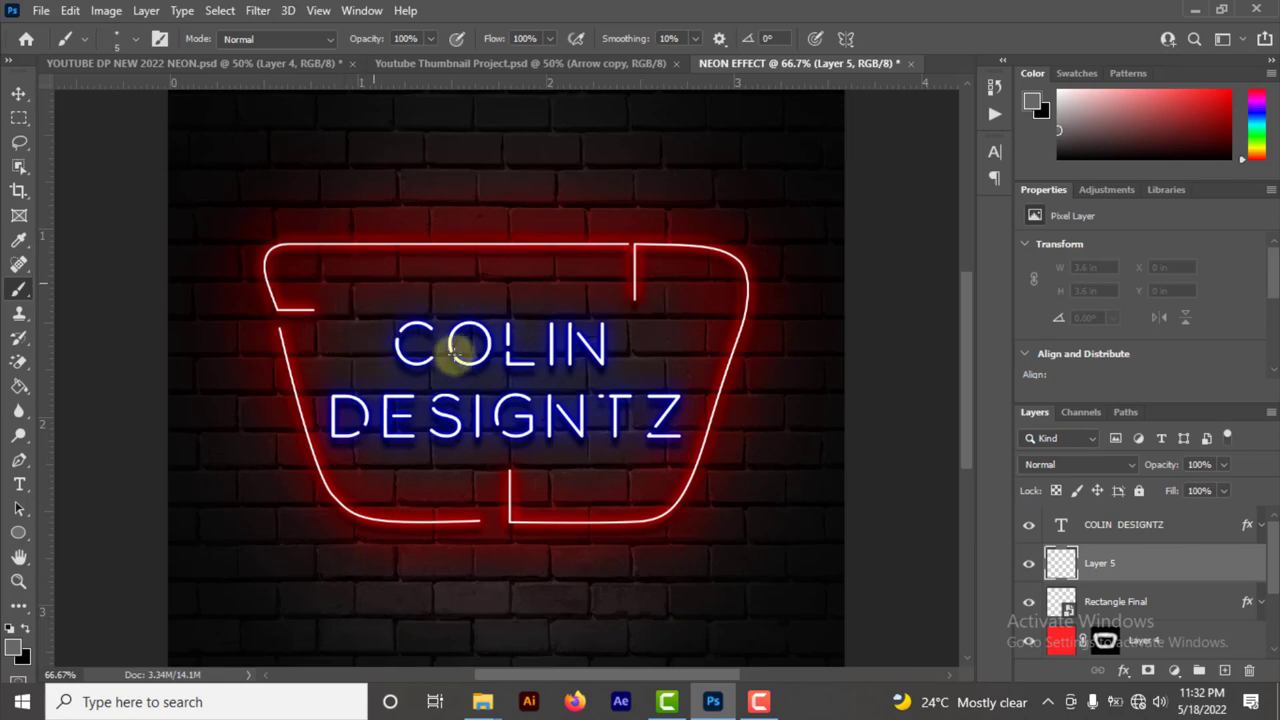
mouse_move(371, 360)
mouse_down()
mouse_move(457, 300)
mouse_move(561, 281)
mouse_up()
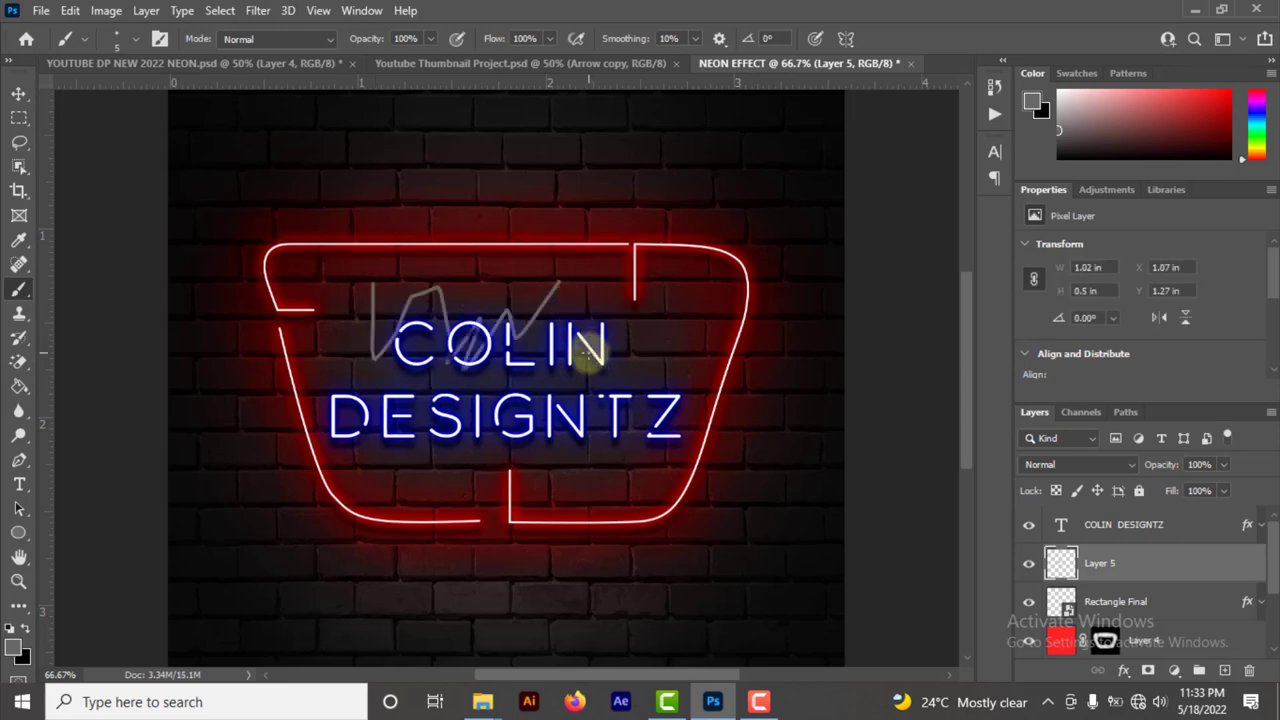
key(ctrl+z)
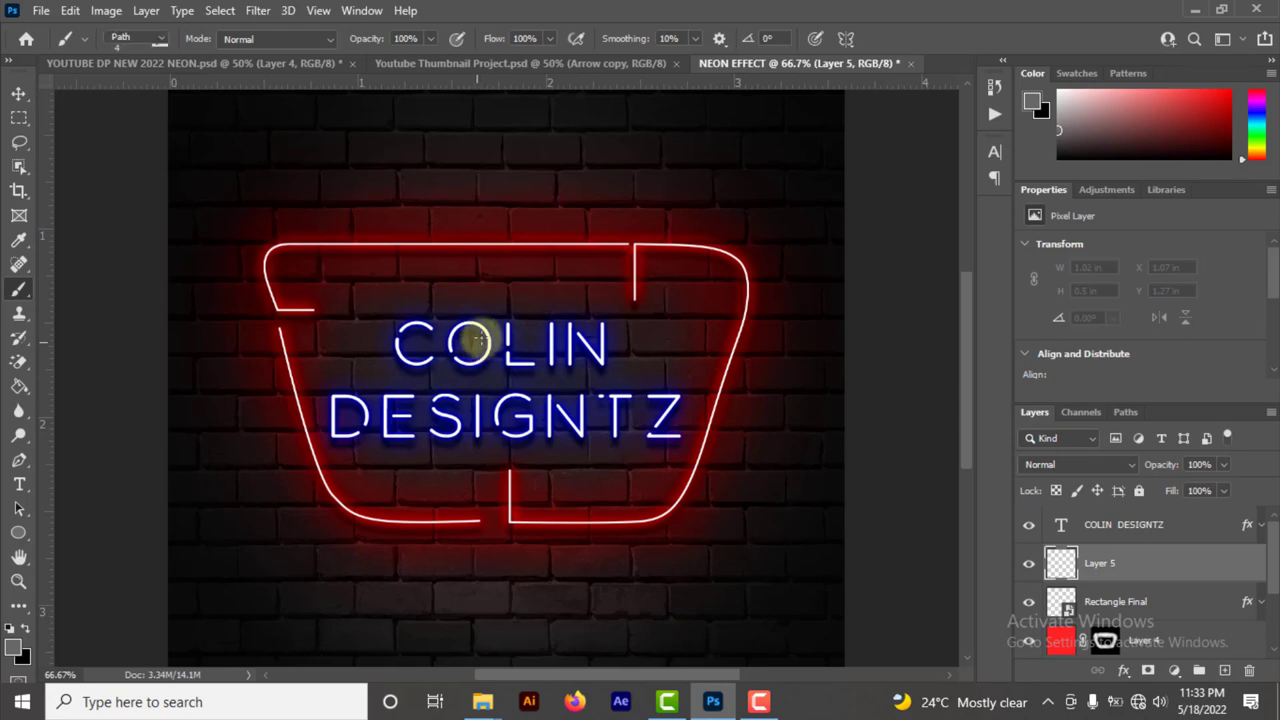
key(ctrl+plus)
key(p)
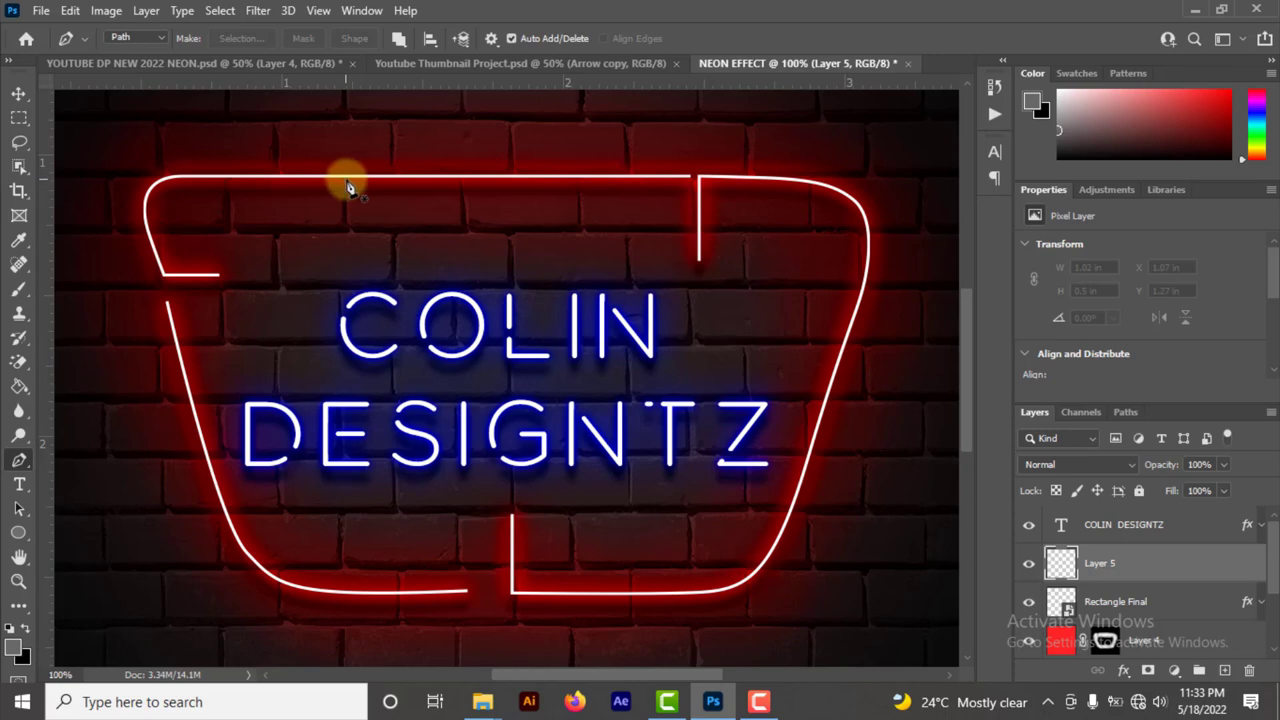
Step: Draw a pen path from the top neon line down, then curving through COLIN past the N
drag(345, 177, 347, 234)
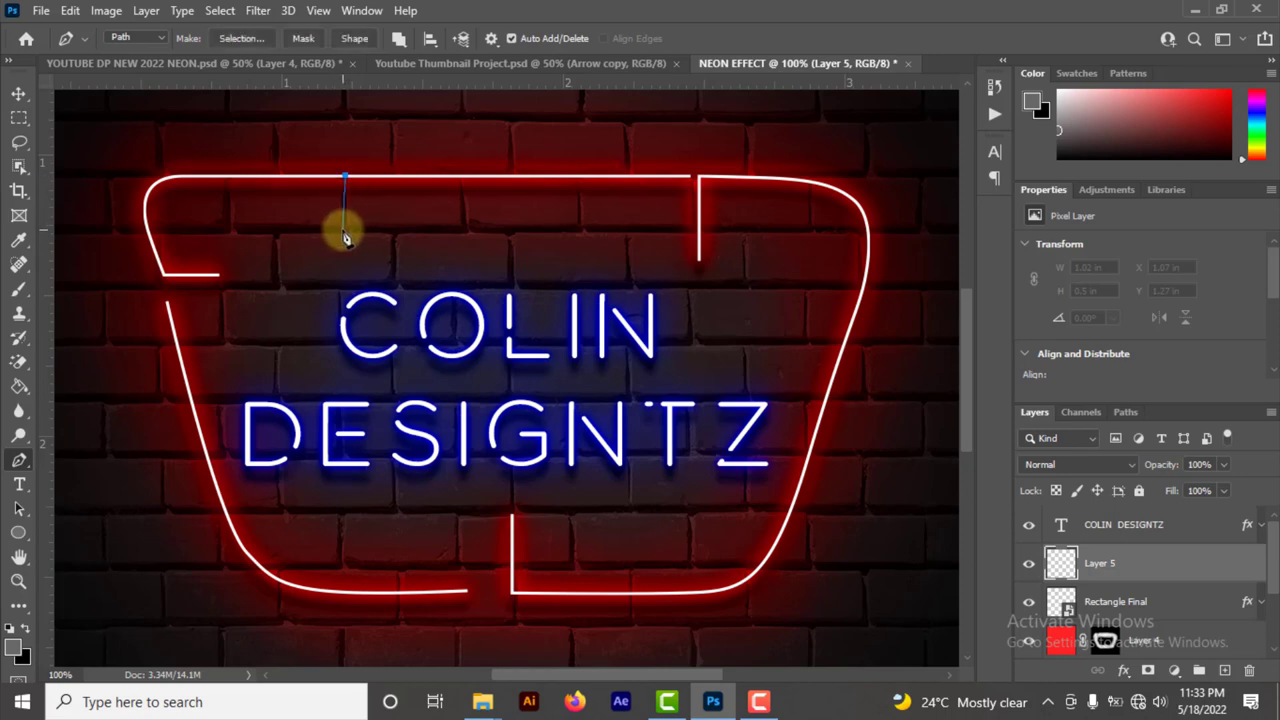
click(345, 231)
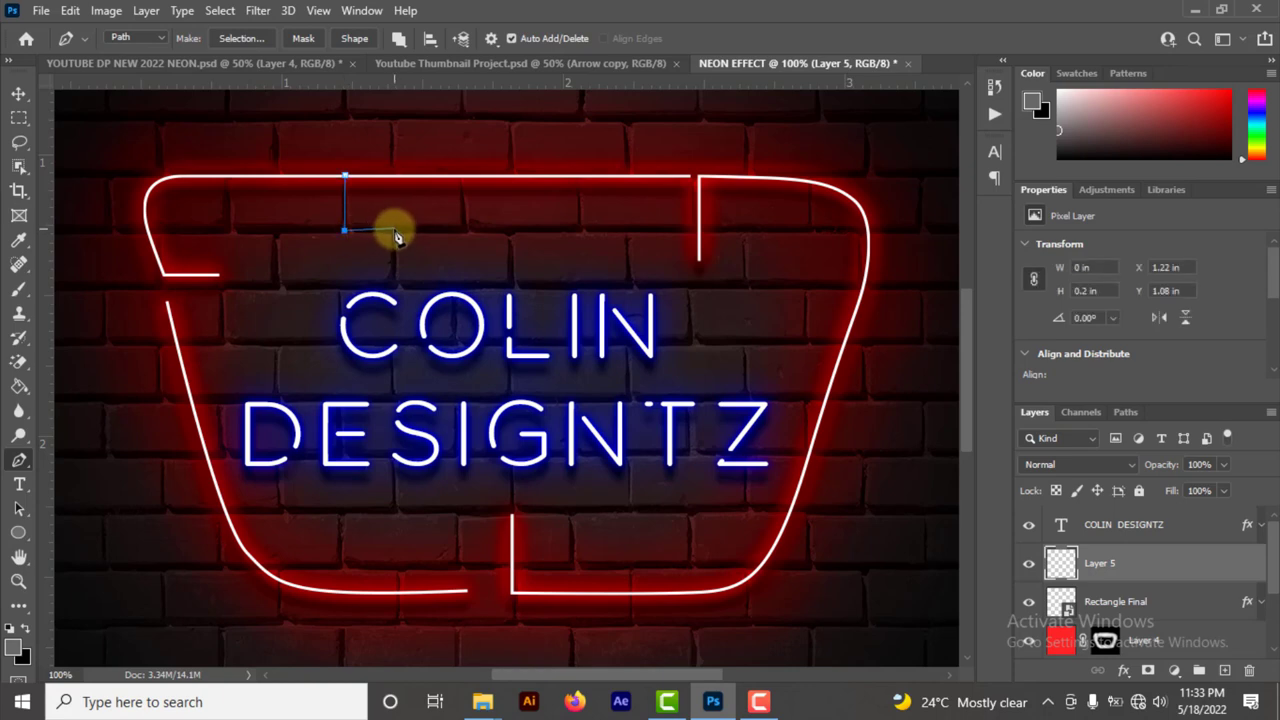
click(394, 229)
click(394, 285)
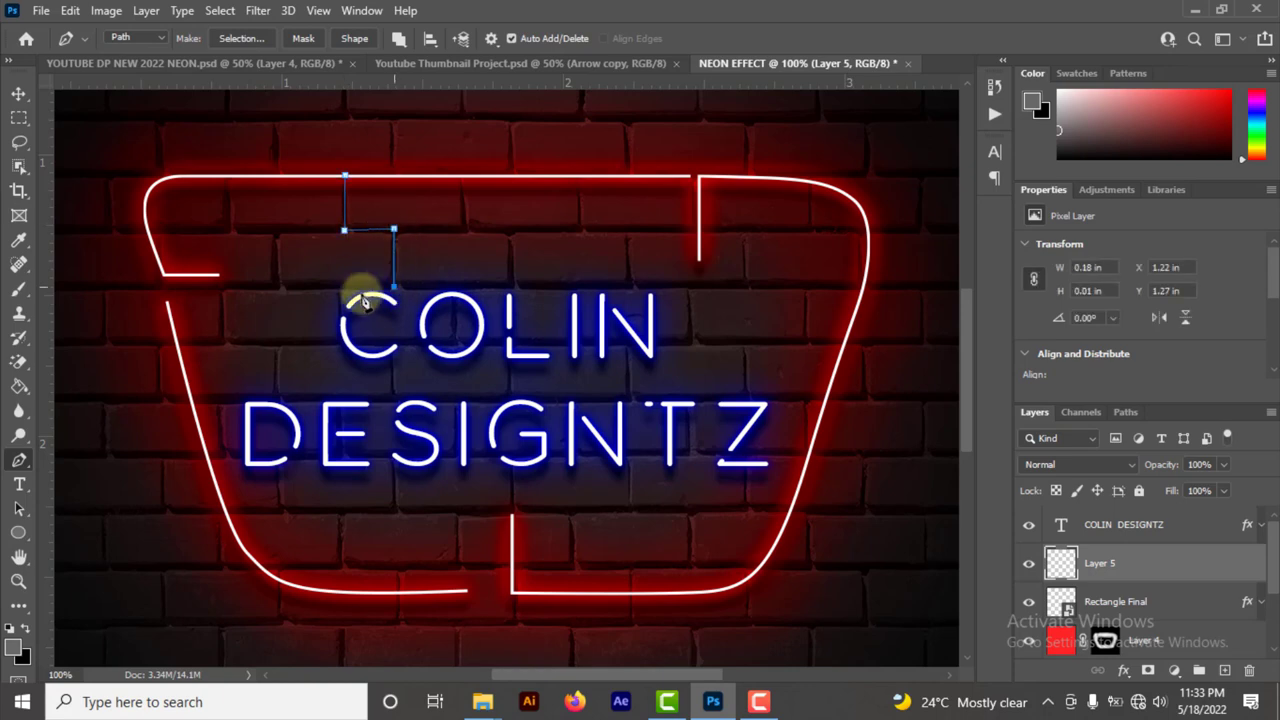
drag(356, 314, 364, 344)
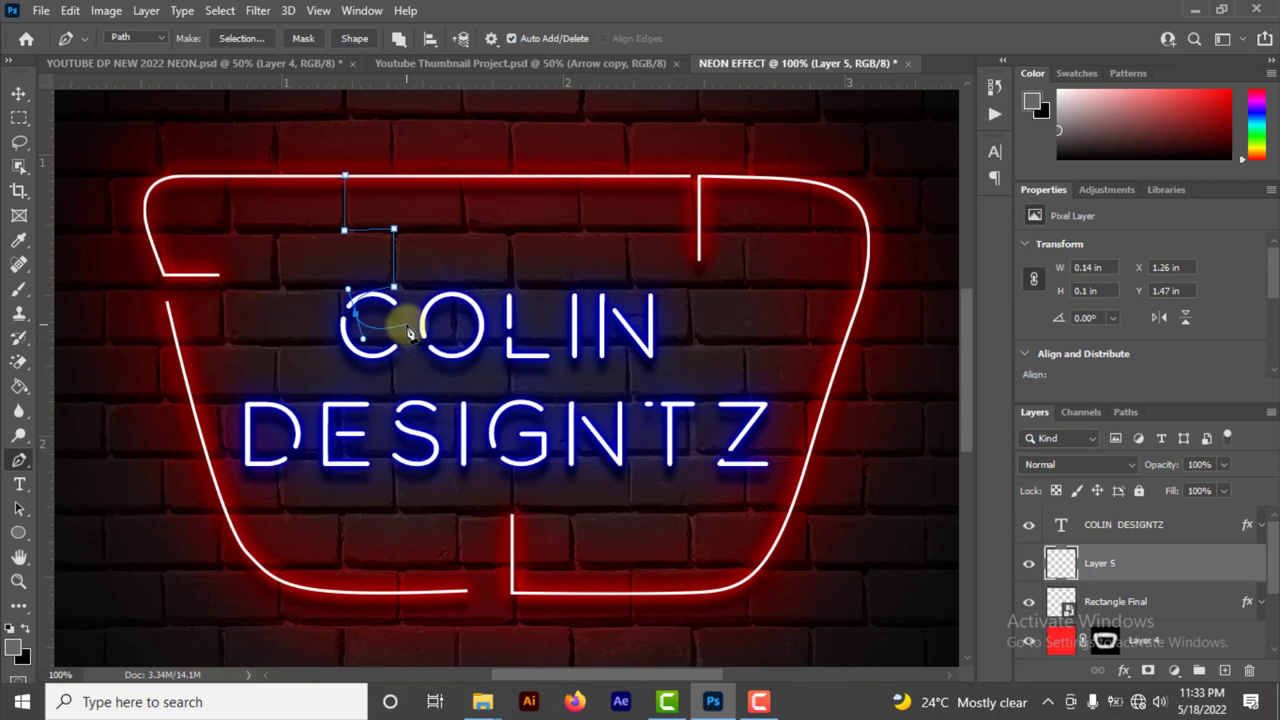
drag(408, 333, 518, 322)
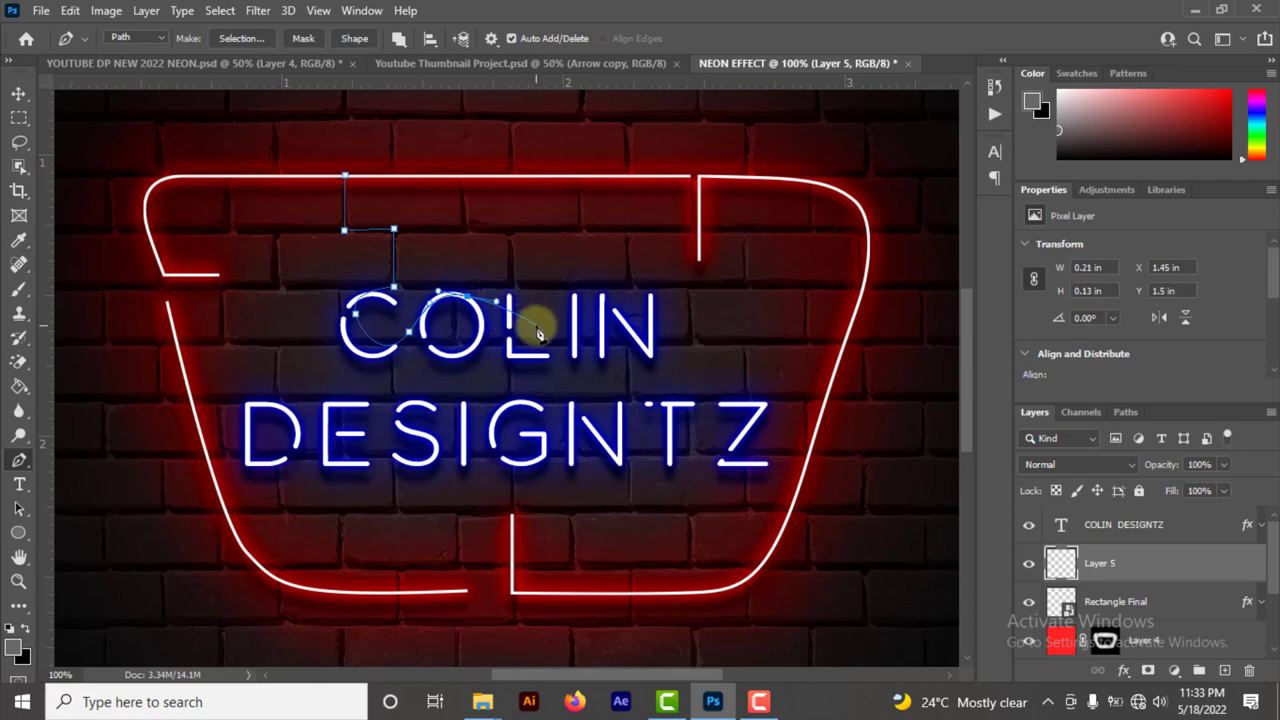
drag(553, 341, 638, 303)
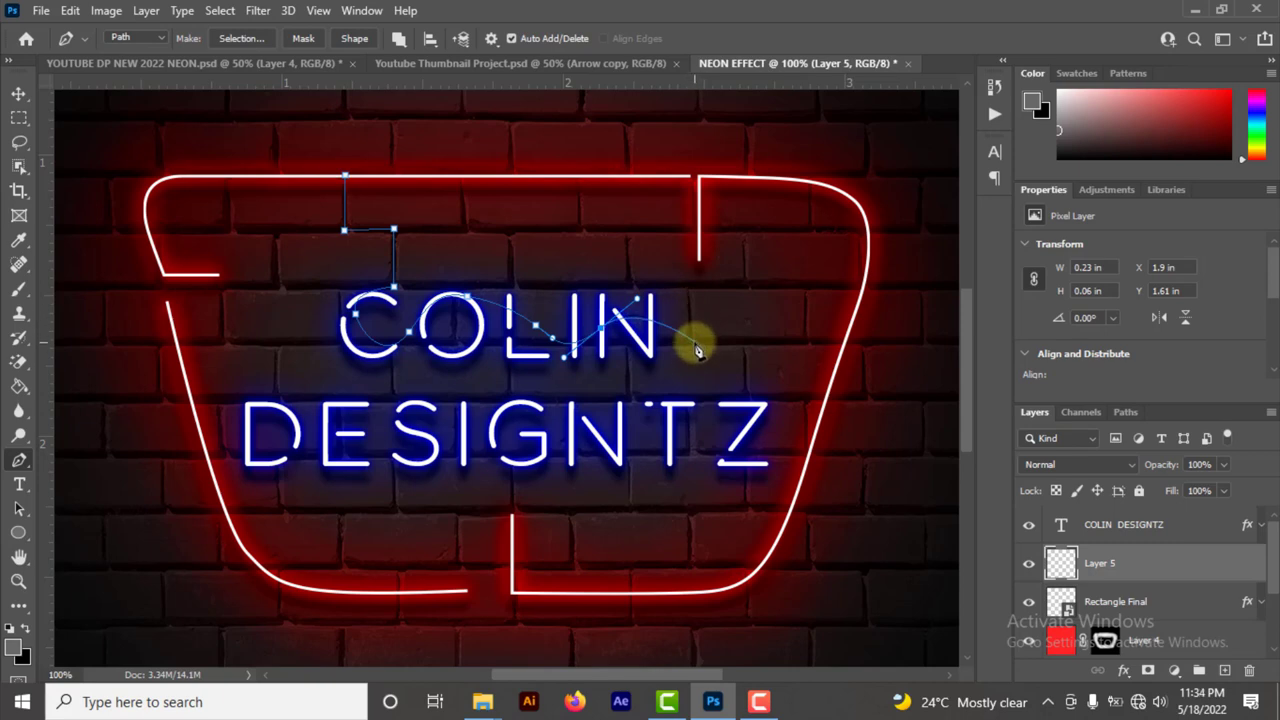
click(695, 343)
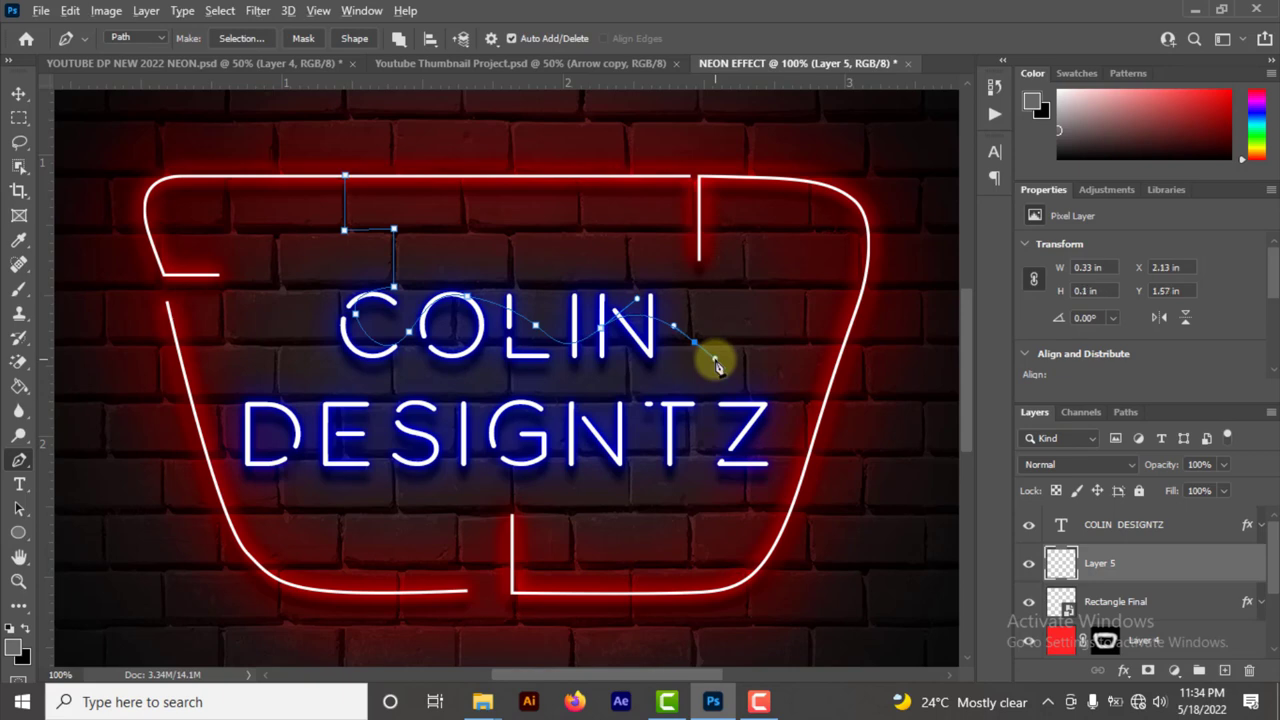
click(741, 347)
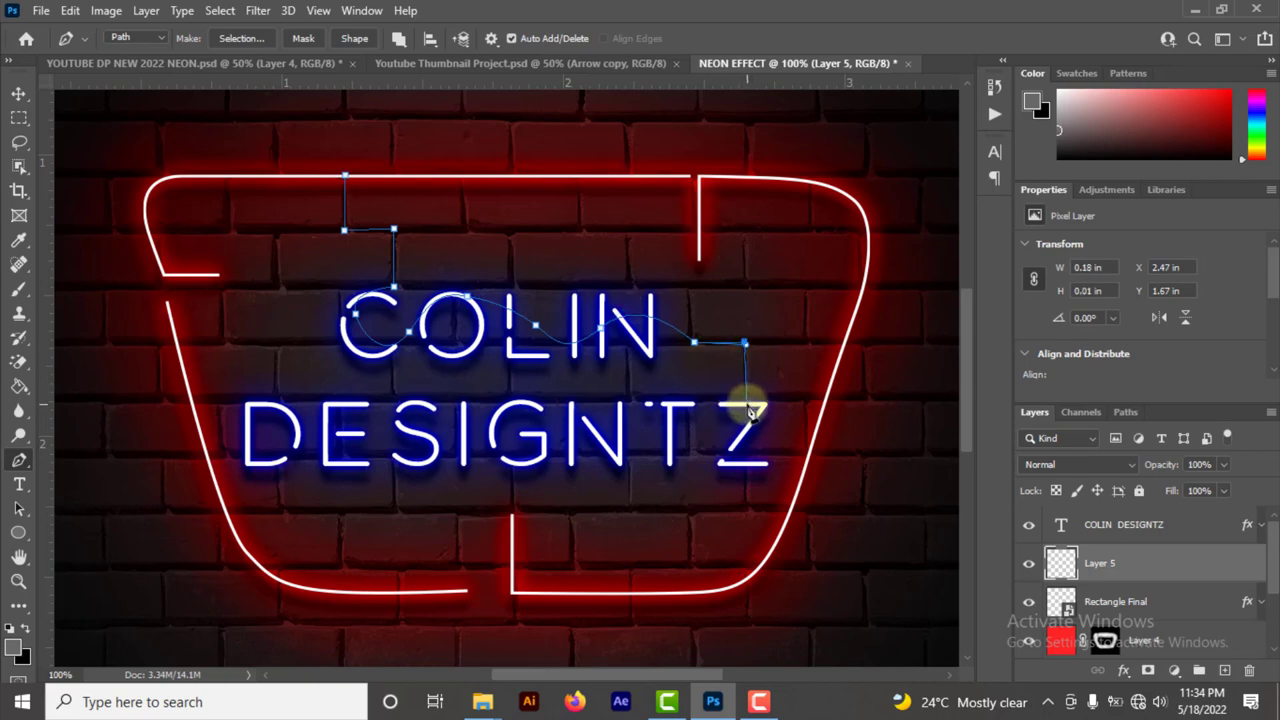
Step: Continue the path down beside the Z and curve it left through DESIGNTZ to the D
click(747, 406)
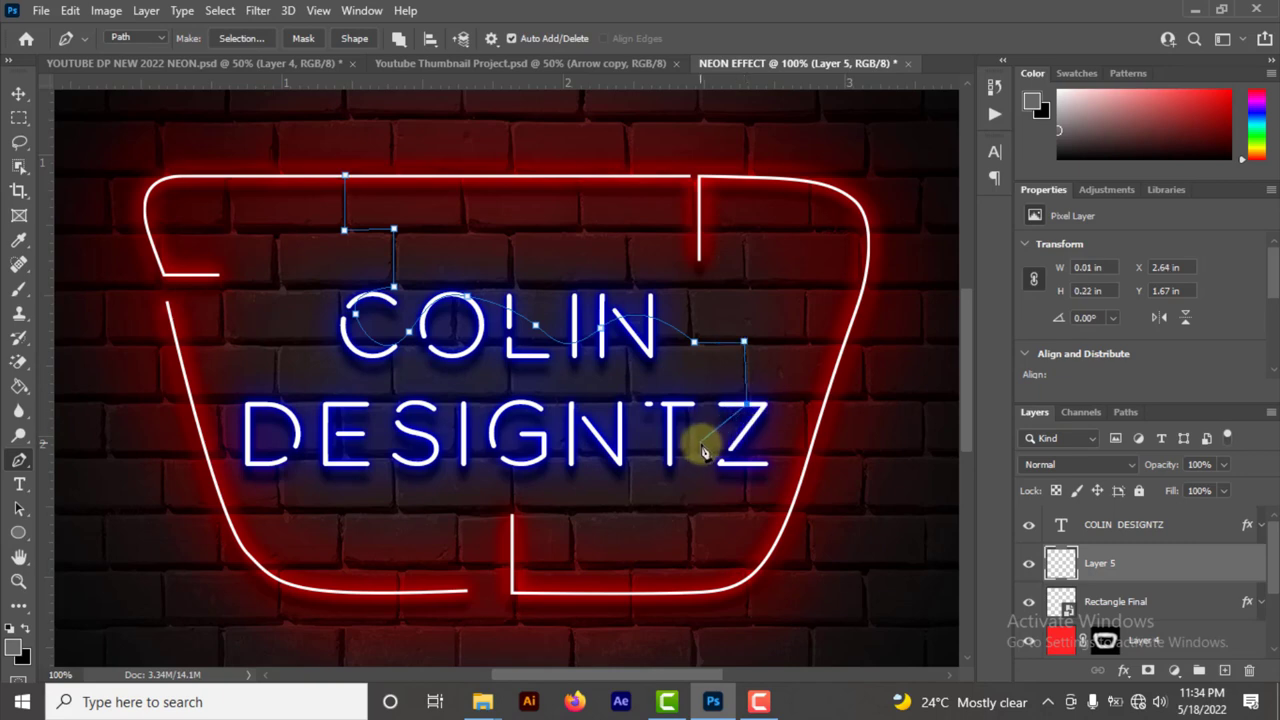
drag(701, 445, 675, 444)
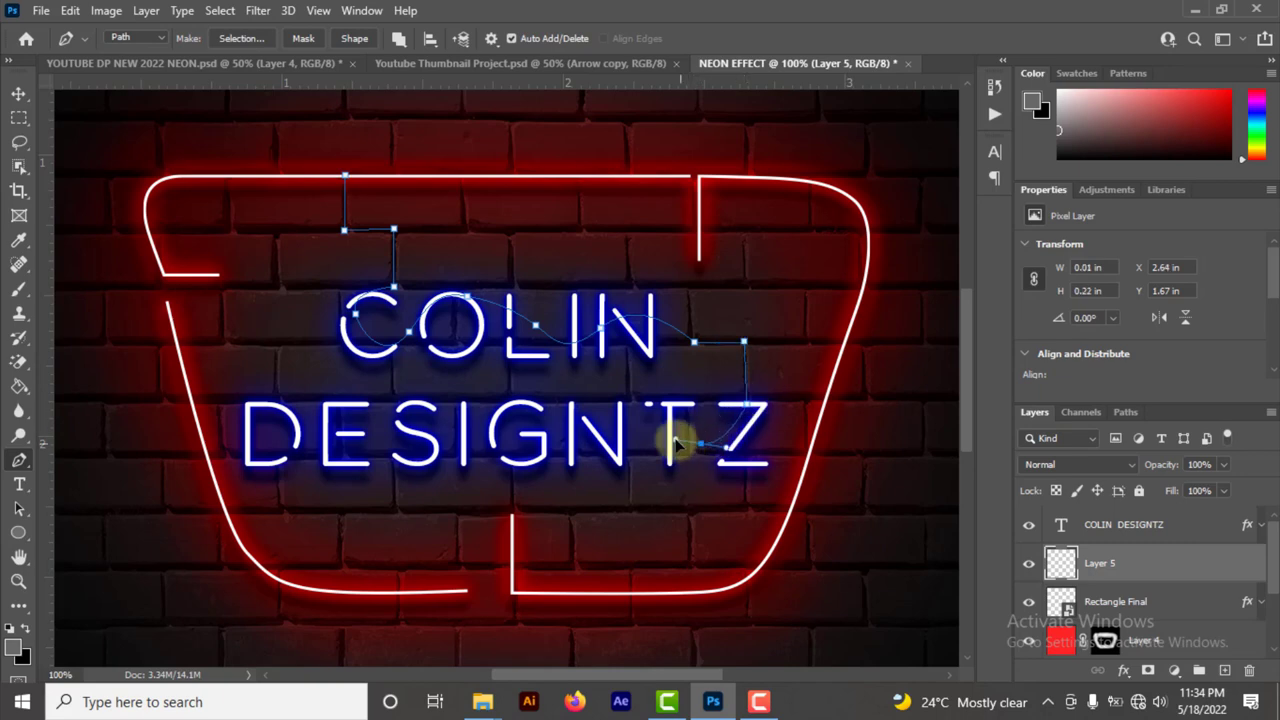
click(631, 440)
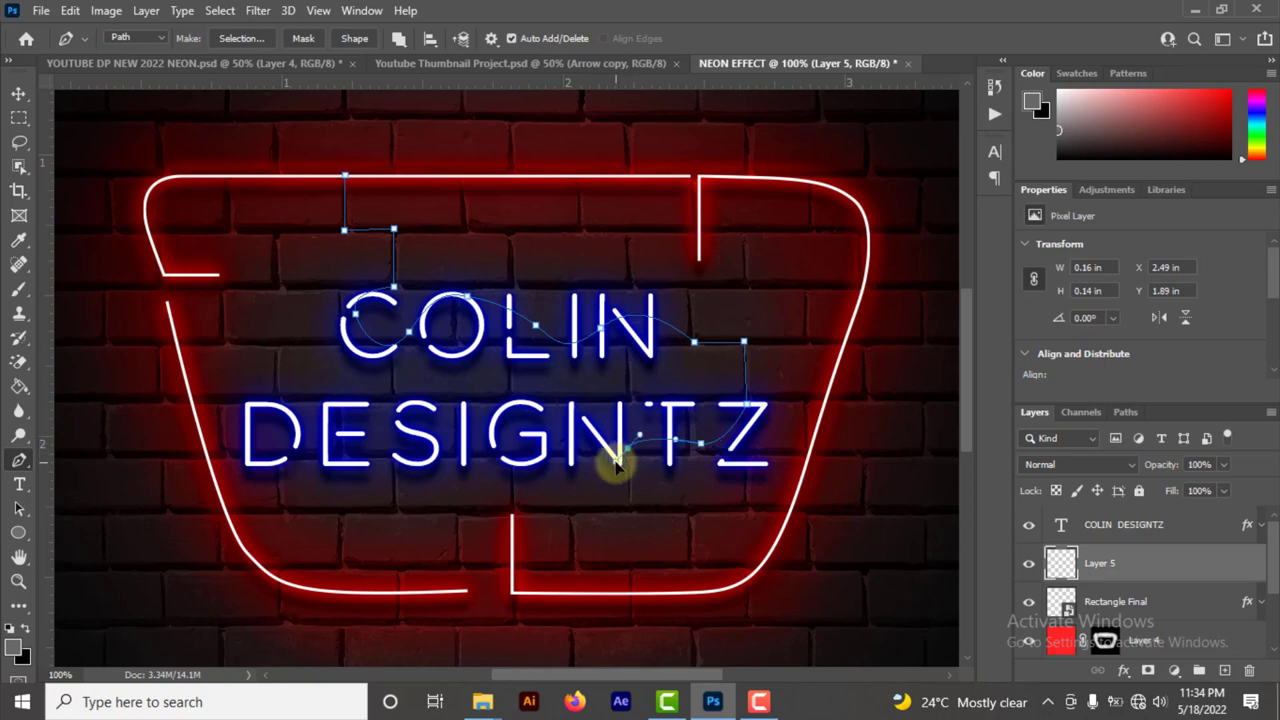
drag(616, 462, 370, 418)
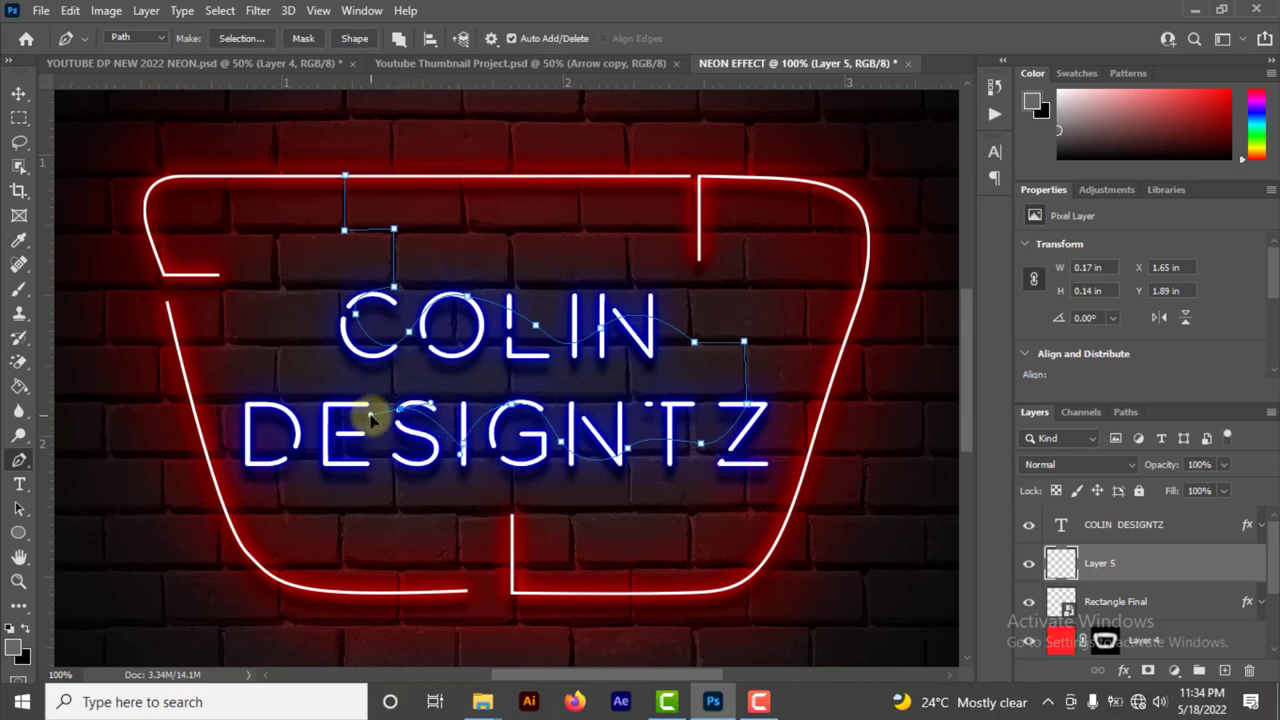
drag(370, 418, 251, 414)
click(247, 438)
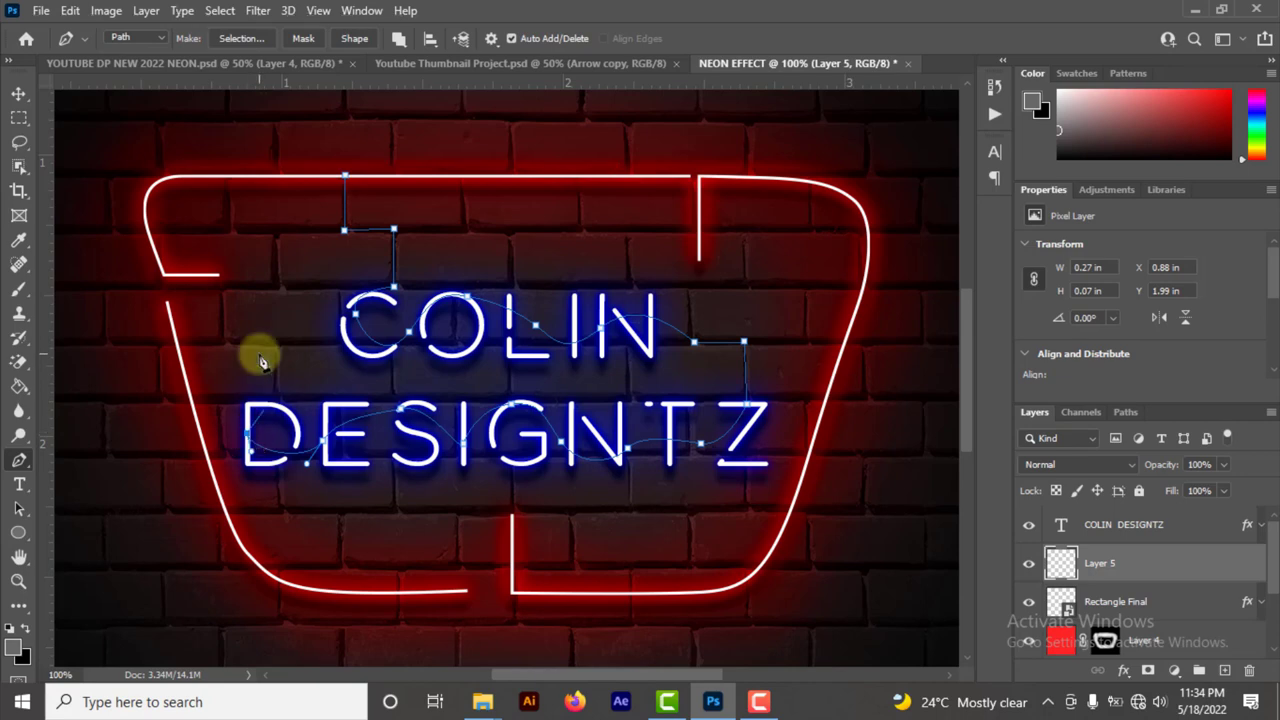
Step: Stroke the wire path with the grey brush on Layer 5, painting a thin wire
right_click(333, 263)
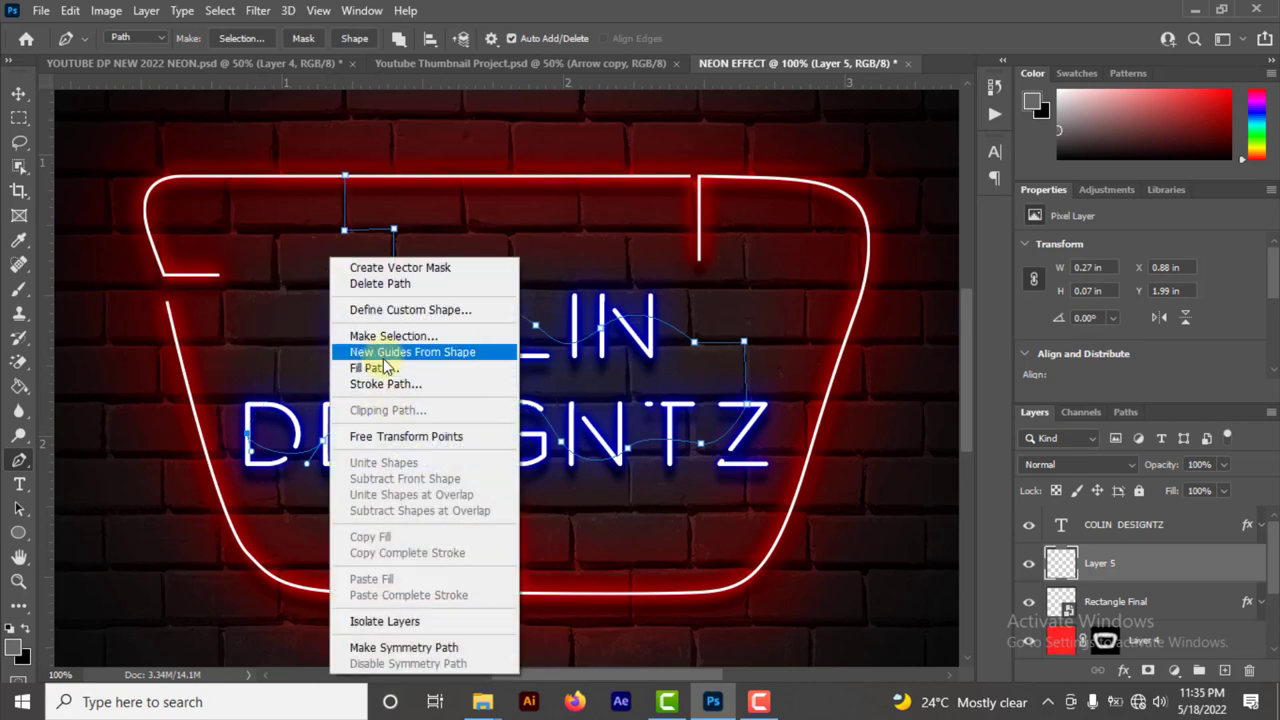
click(401, 384)
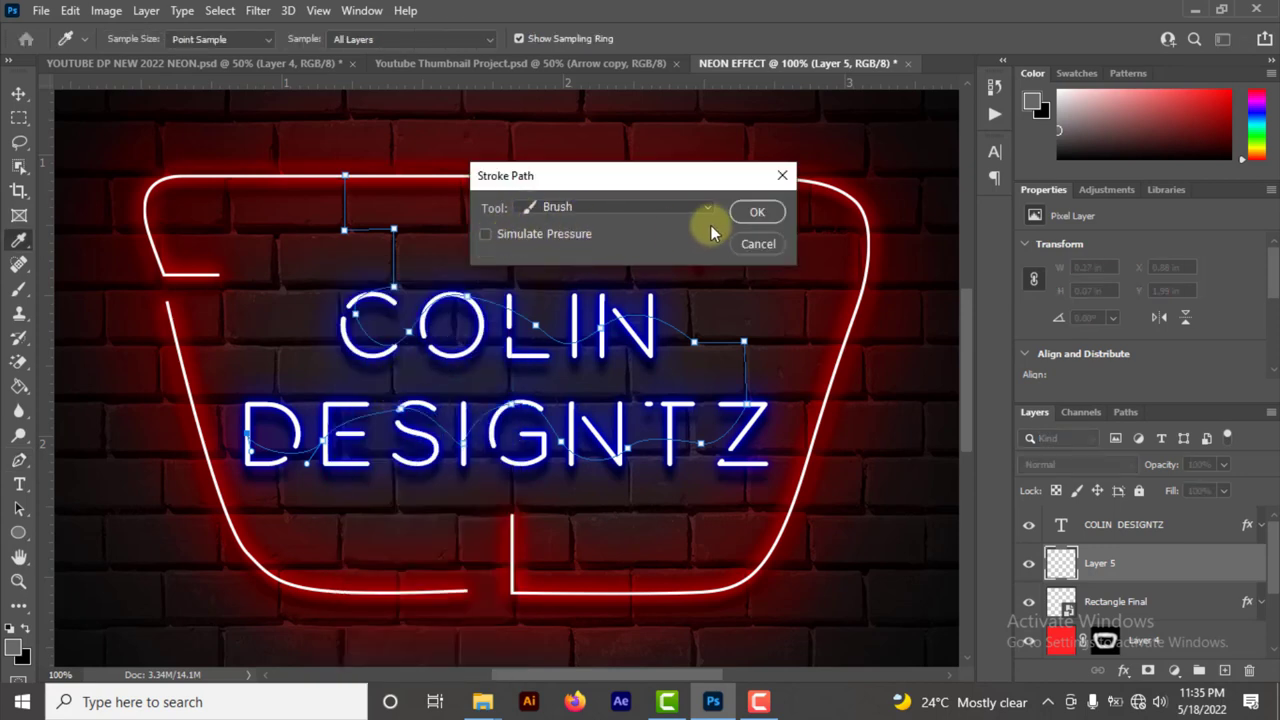
click(647, 205)
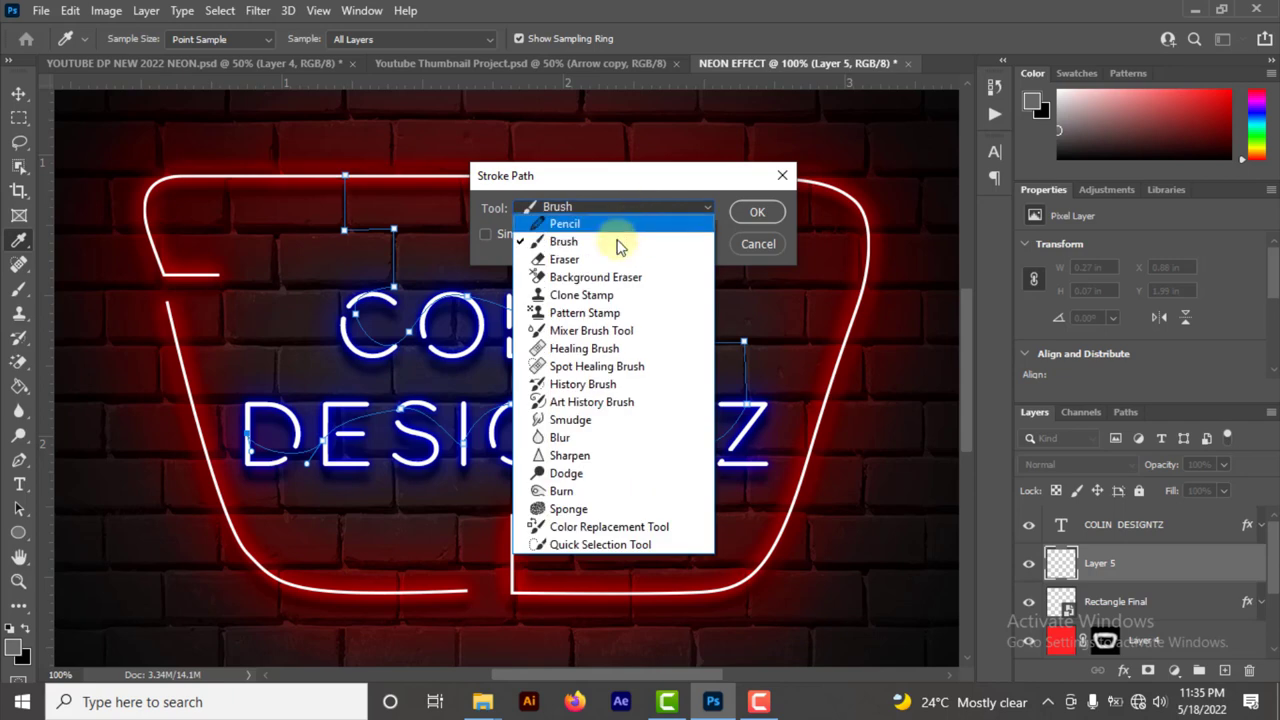
click(560, 206)
click(757, 211)
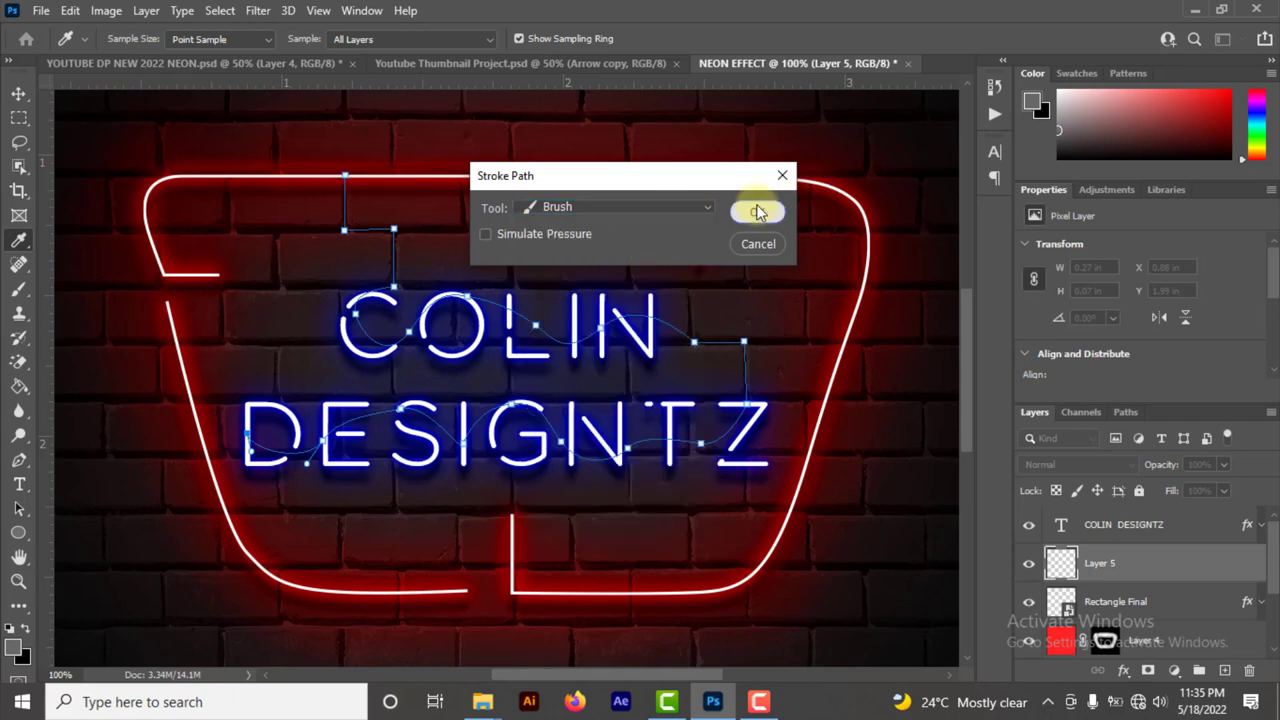
key(p)
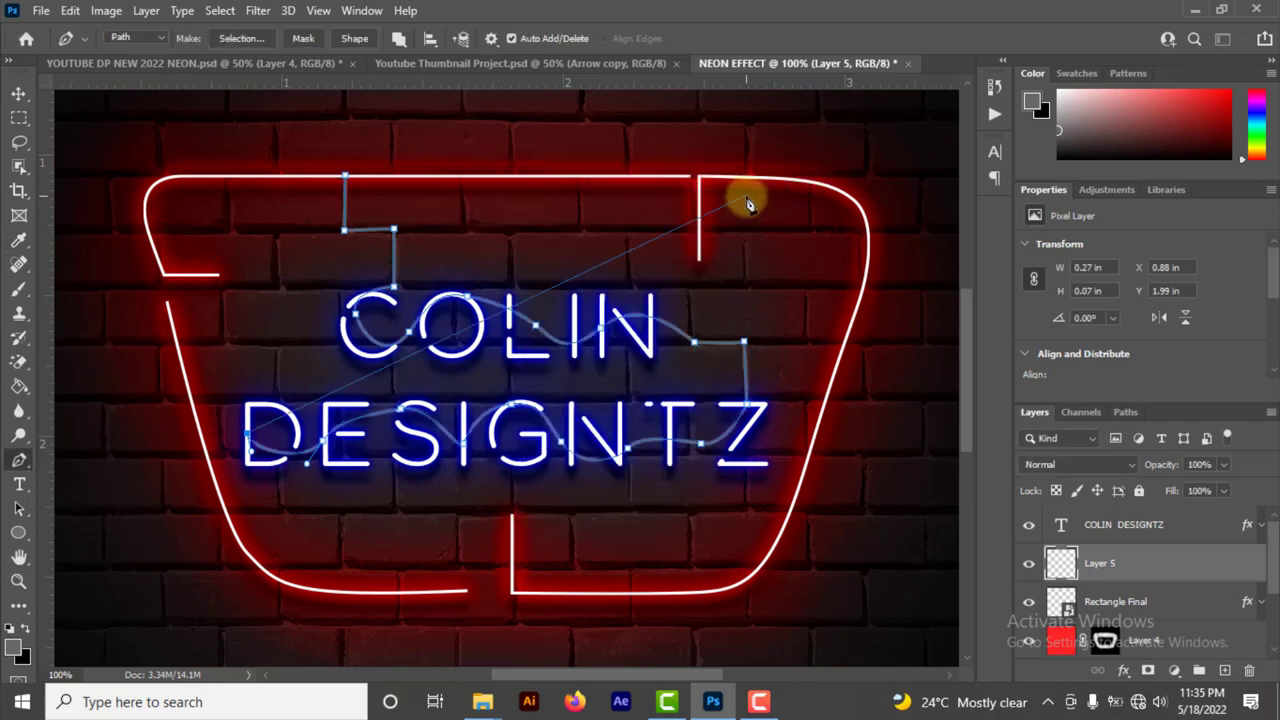
click(355, 297)
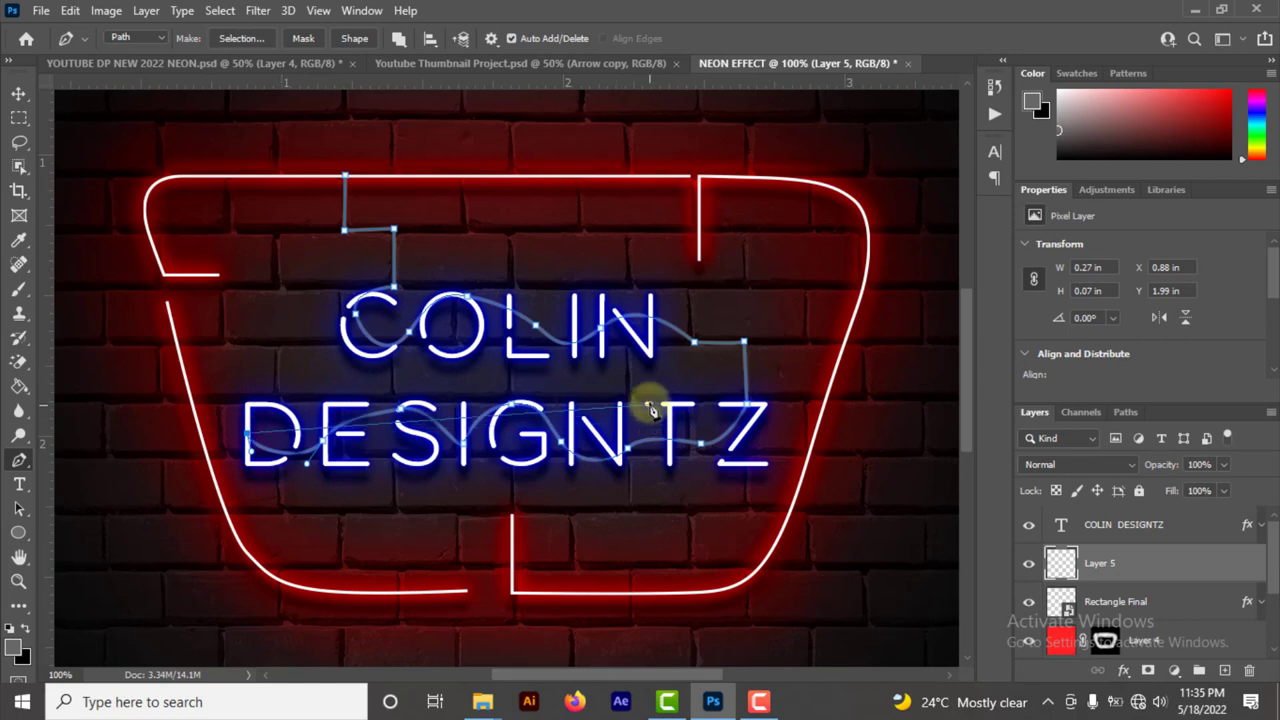
key(b)
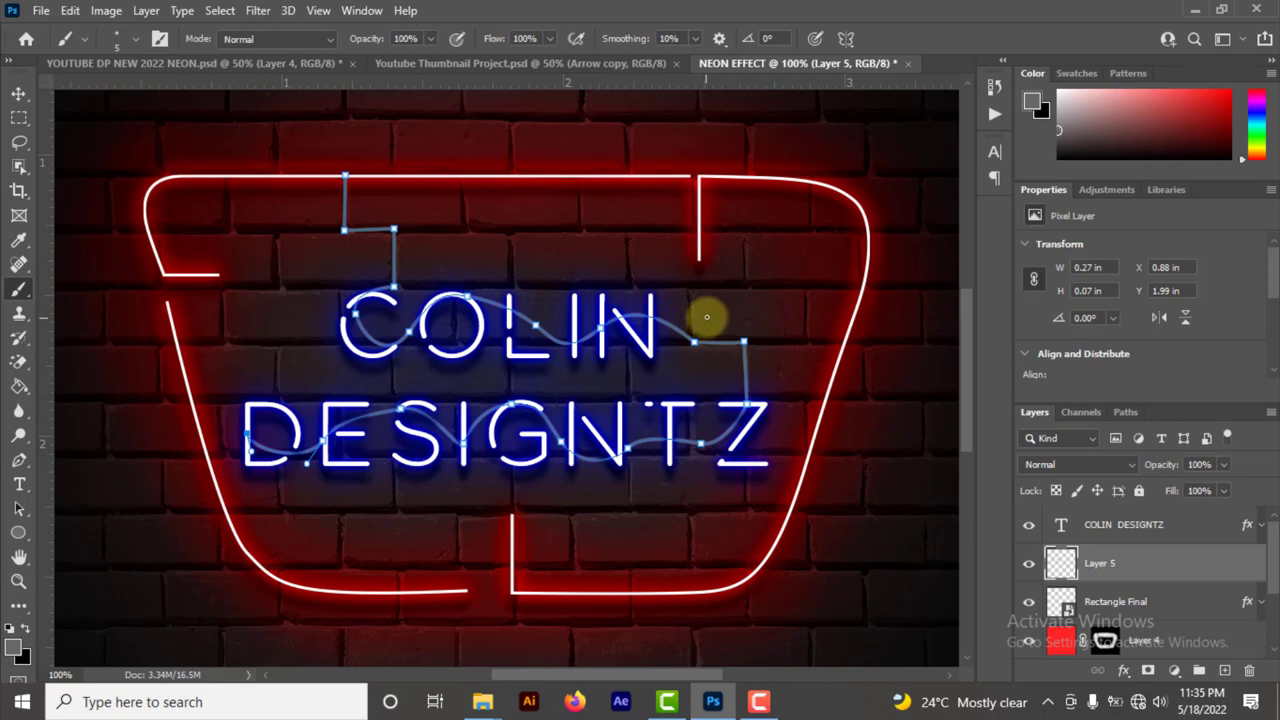
key(p)
right_click(708, 318)
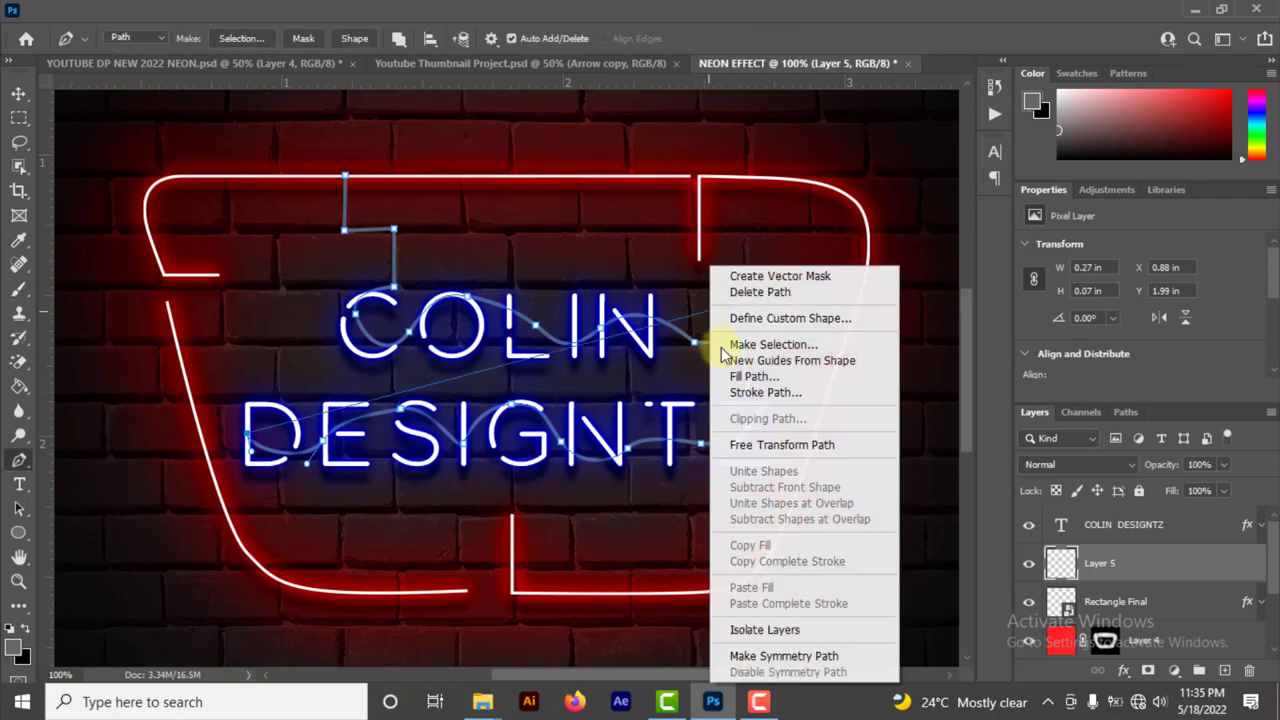
click(744, 397)
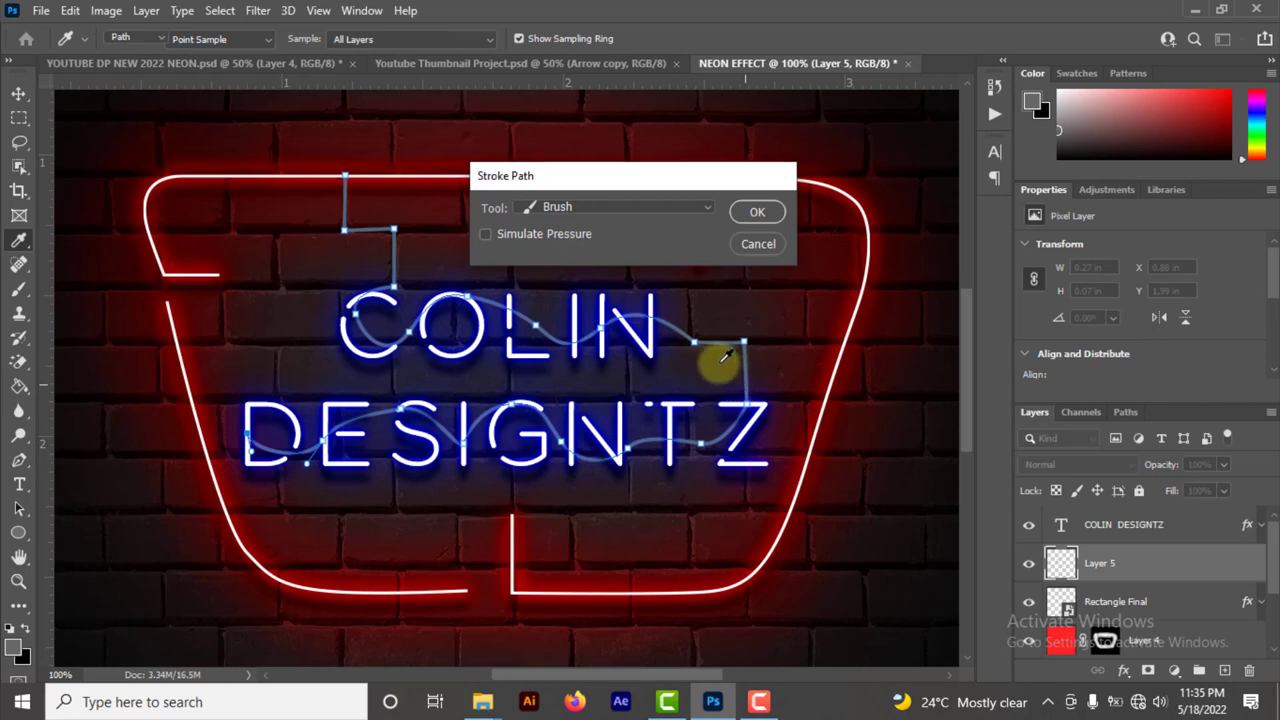
key(Return)
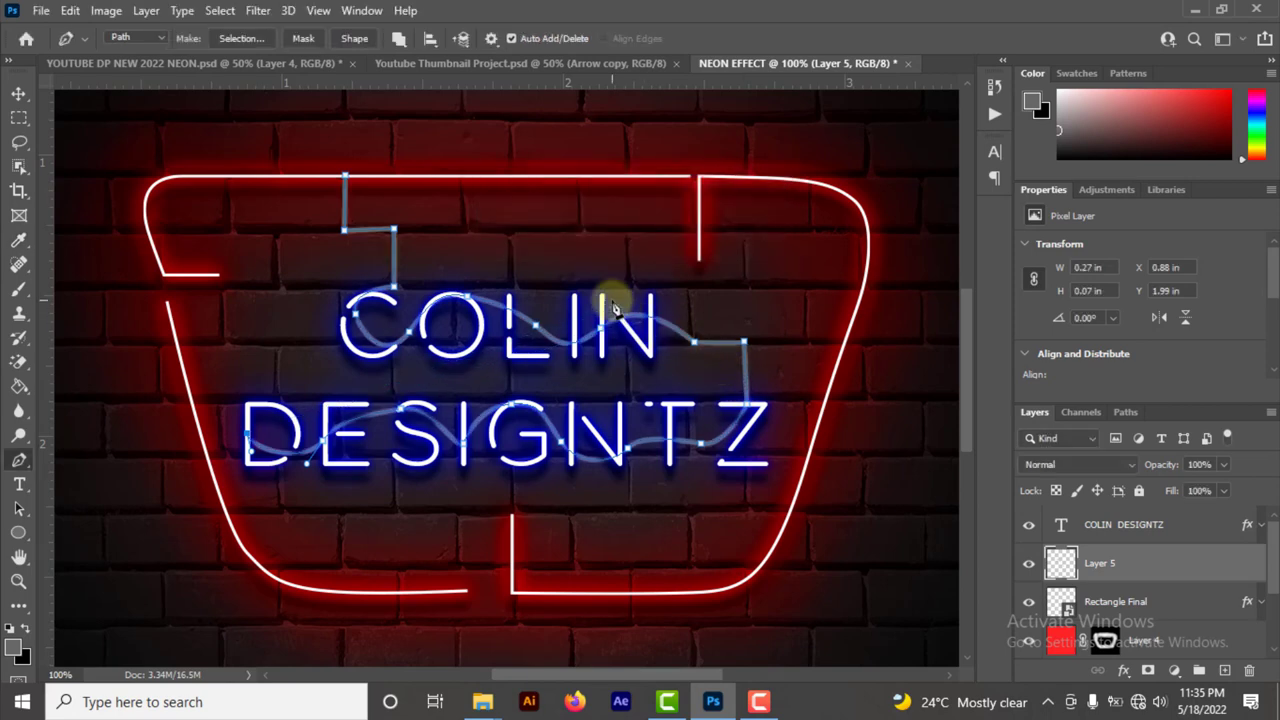
key(Return)
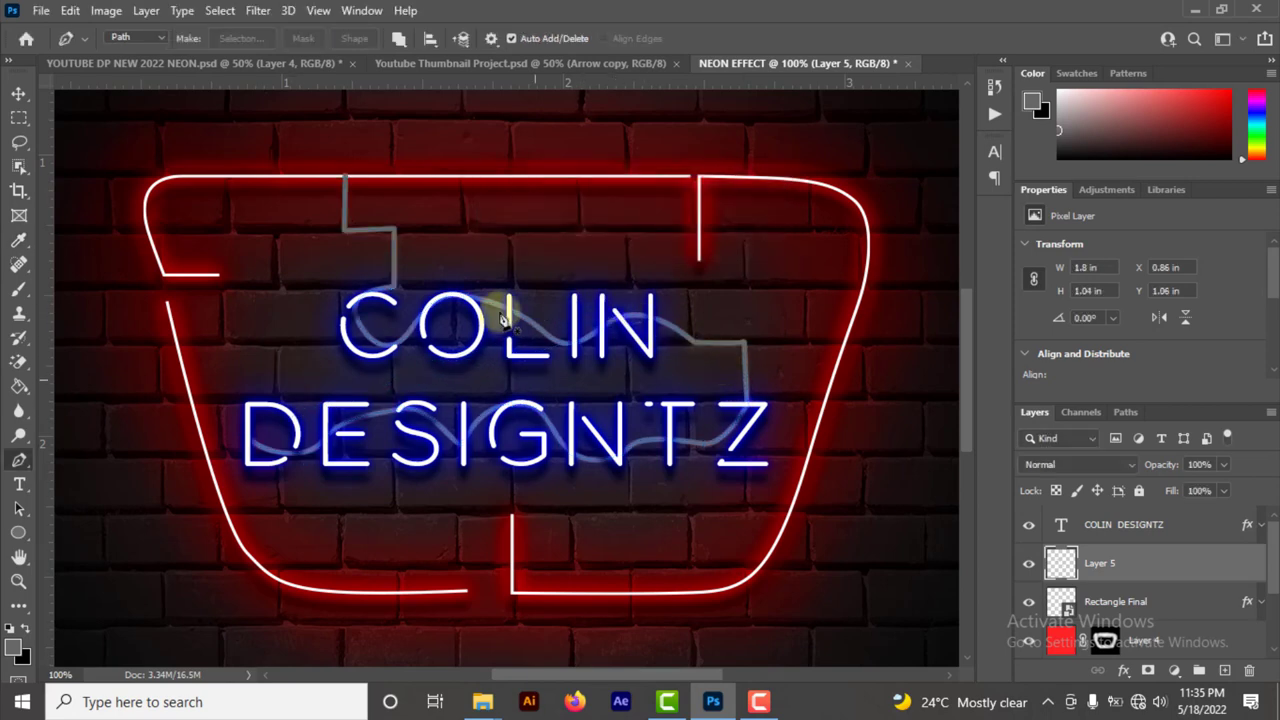
key(ctrl+0)
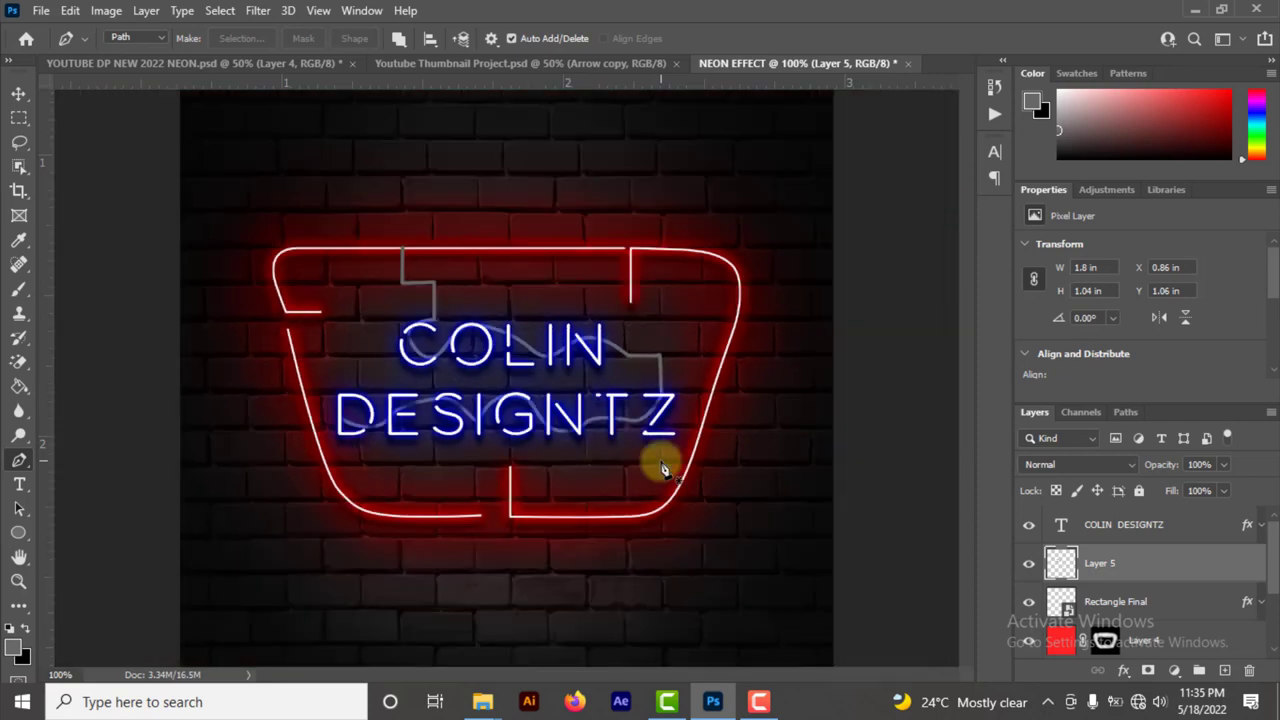
key(ctrl+0)
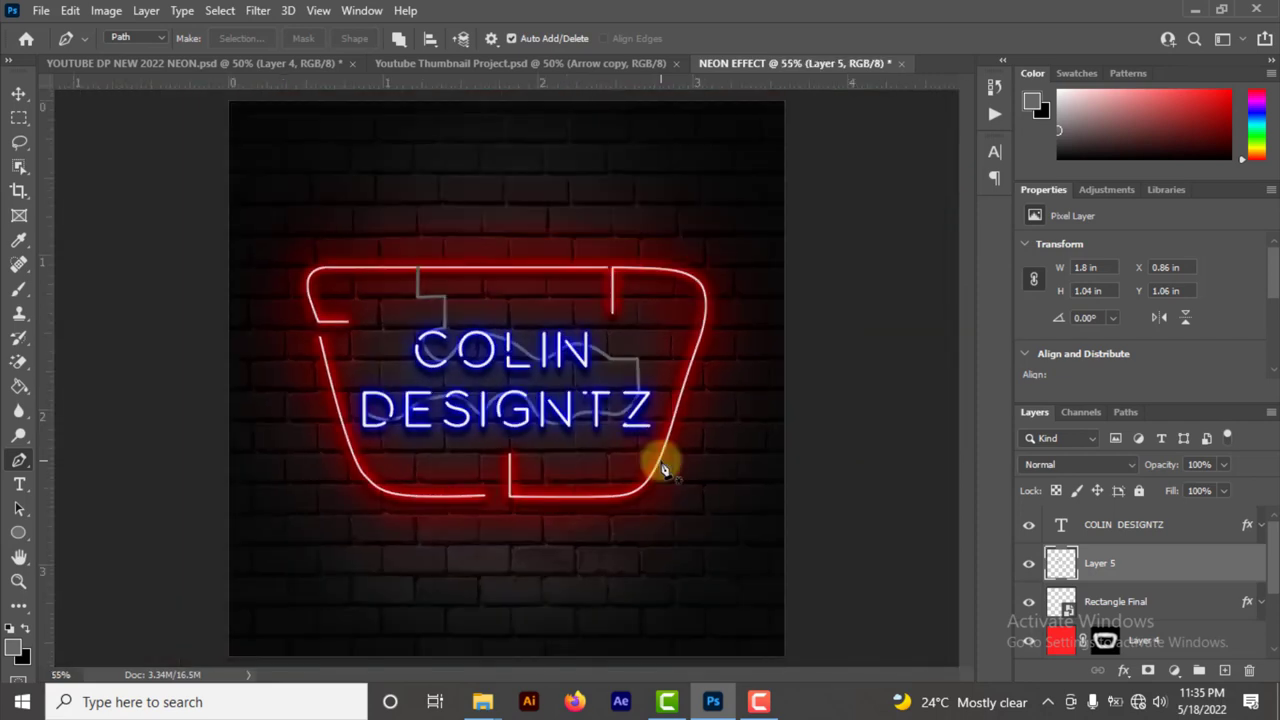
key(ctrl+minus)
key(ctrl+minus)
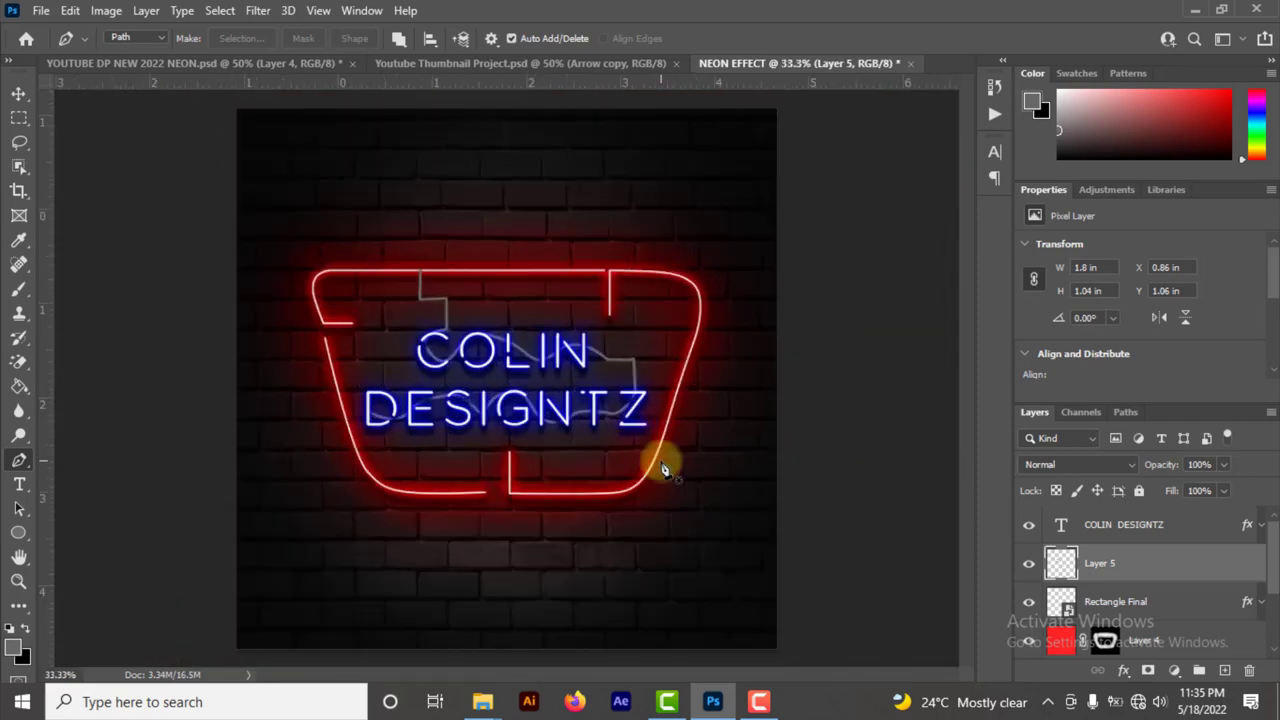
key(ctrl+0)
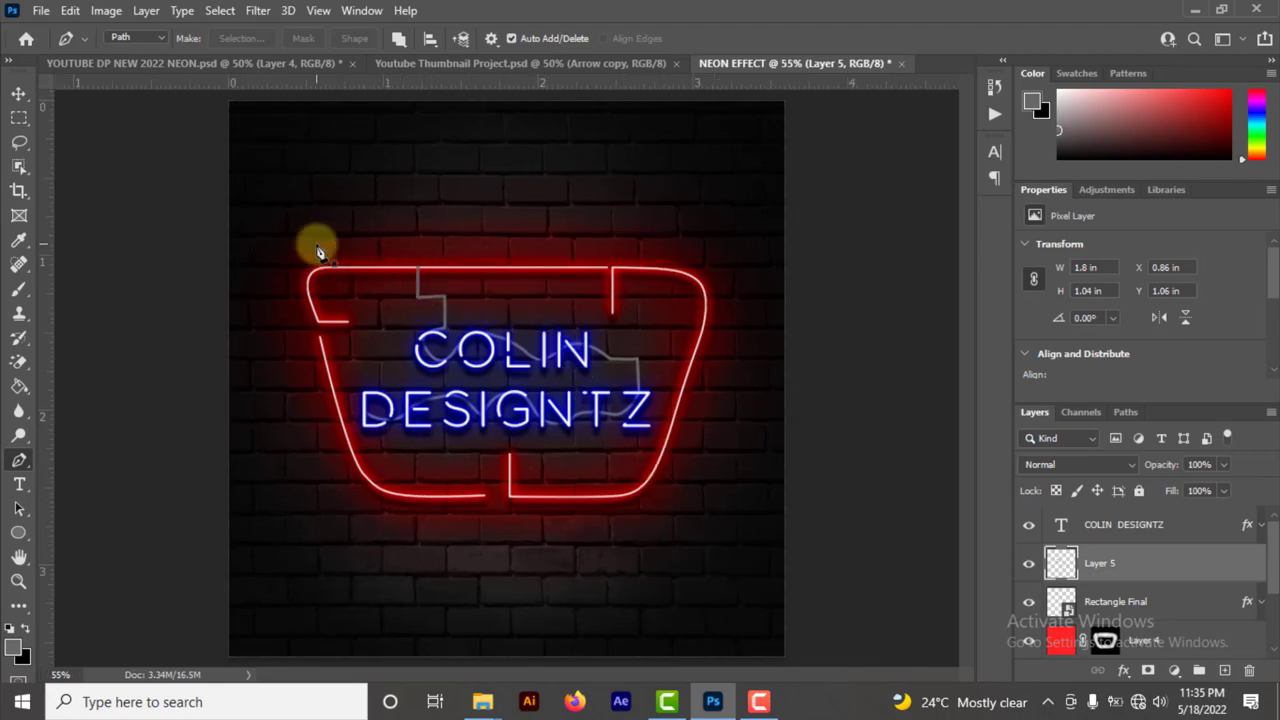
Step: In the YOUTUBE DP NEW 2022 NEON document, re-enable Layer 4's mask
click(217, 64)
scroll(1177, 597, down, 1)
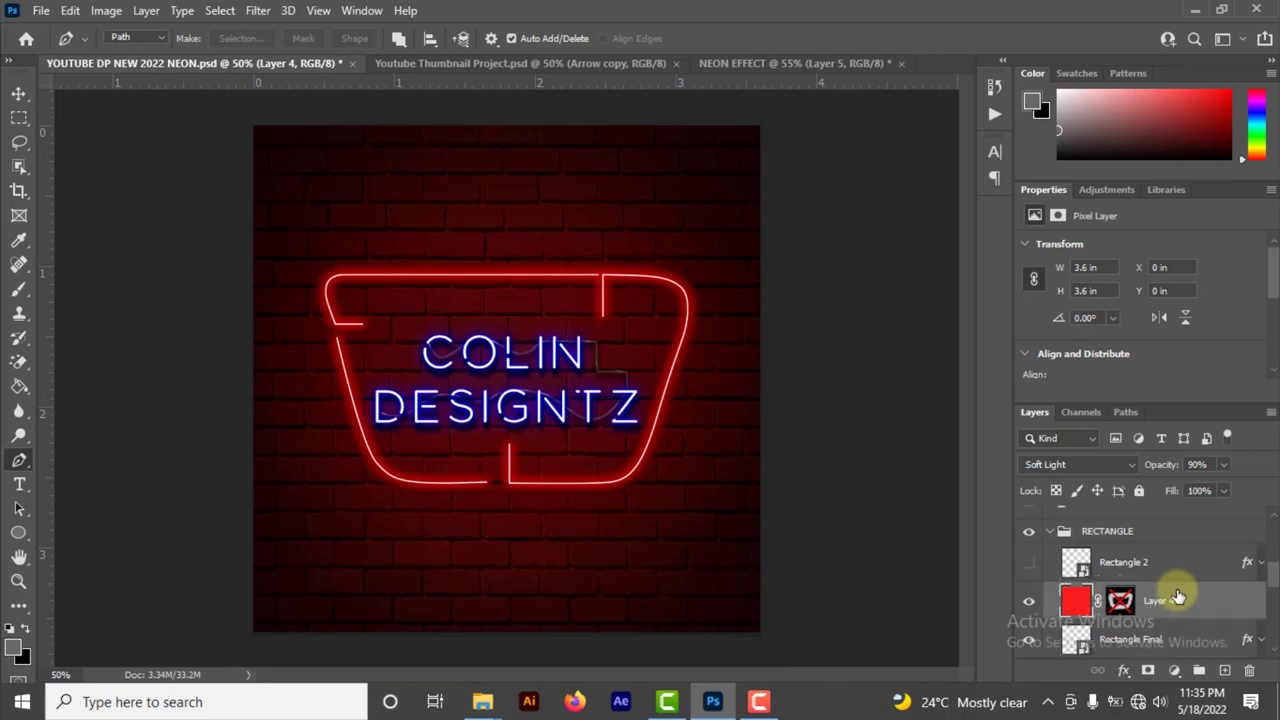
scroll(1177, 597, down, 1)
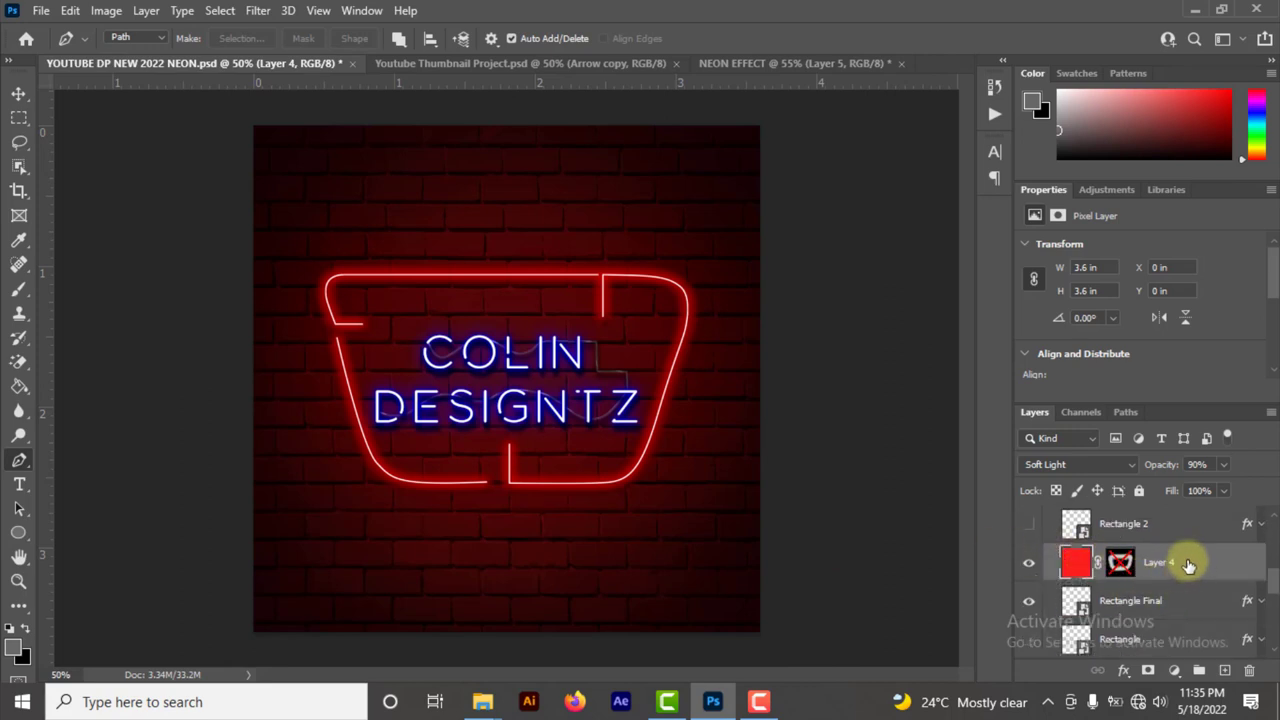
shift+click(1120, 562)
Step: Copy the Wire layer's style and return to the NEON EFFECT document
scroll(1128, 568, up, 2)
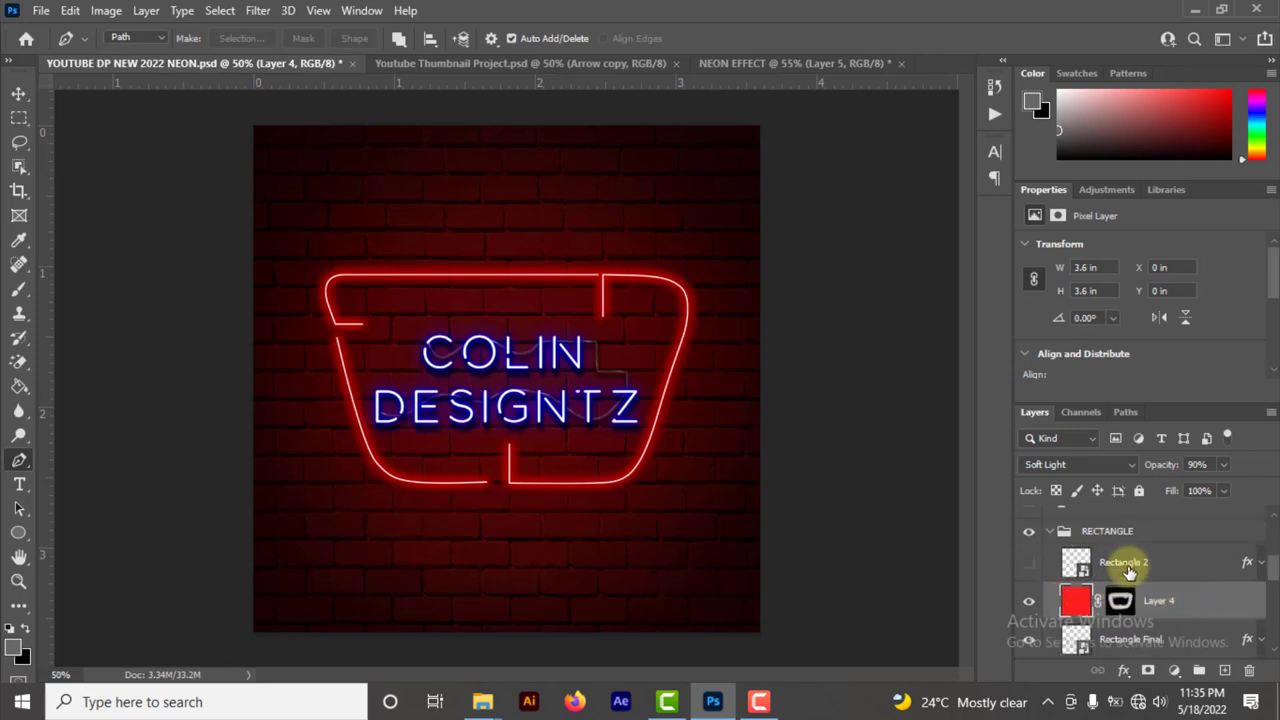
scroll(1128, 570, up, 3)
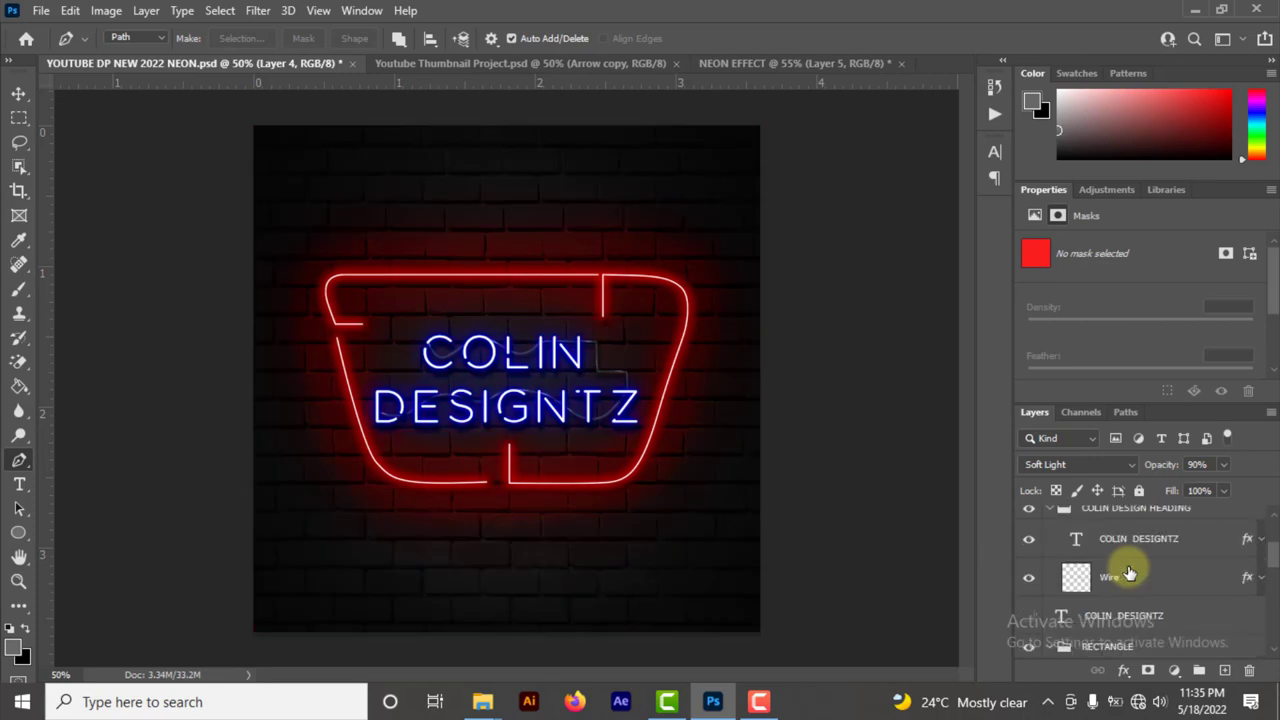
click(1250, 580)
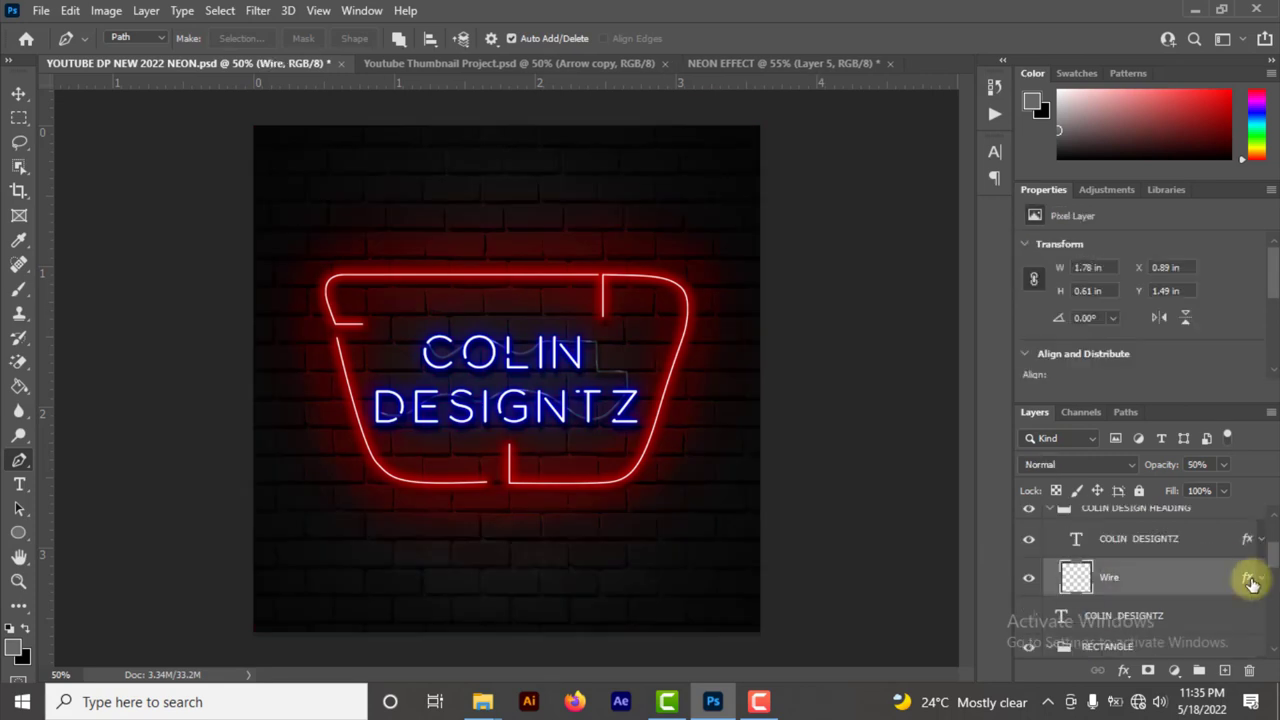
right_click(1250, 582)
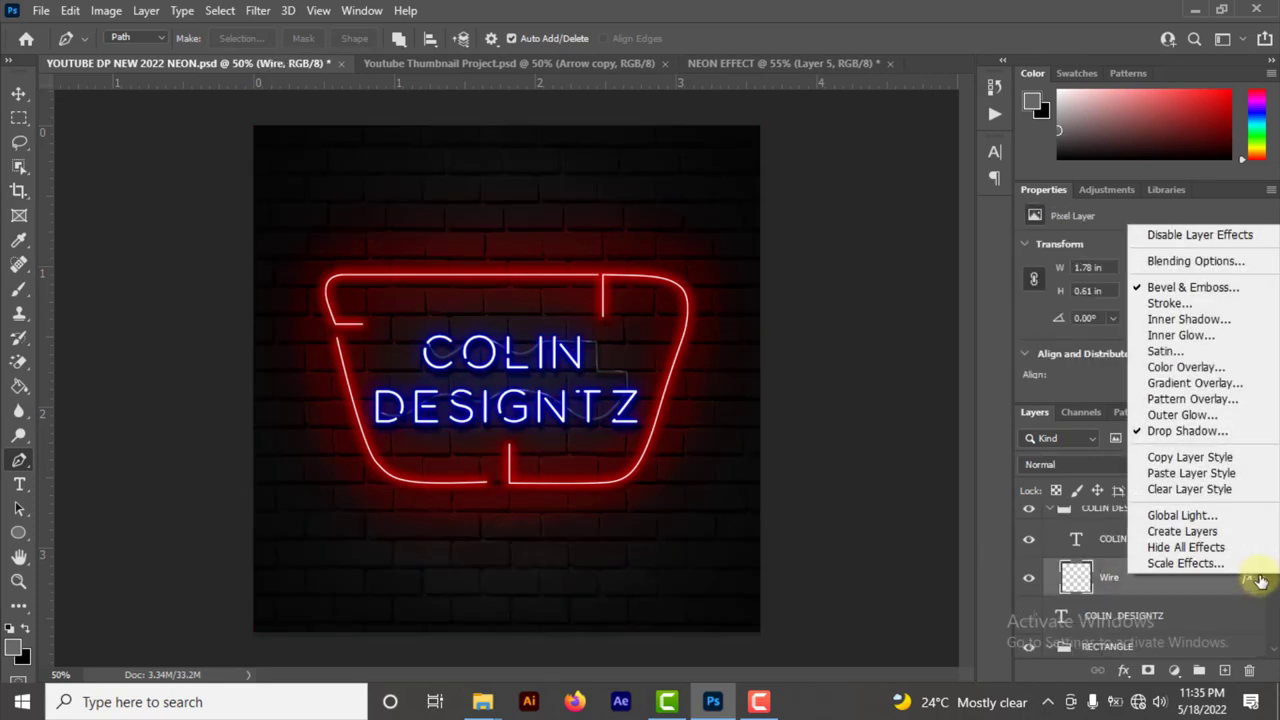
click(1205, 457)
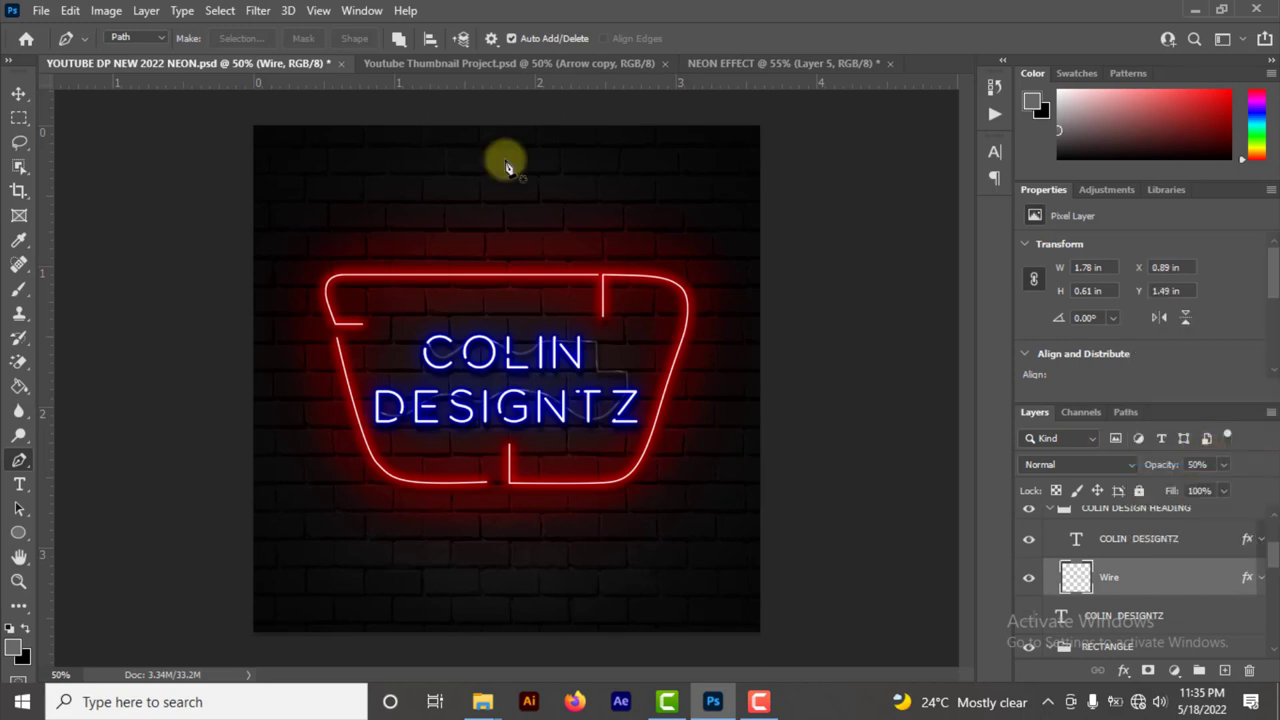
click(716, 61)
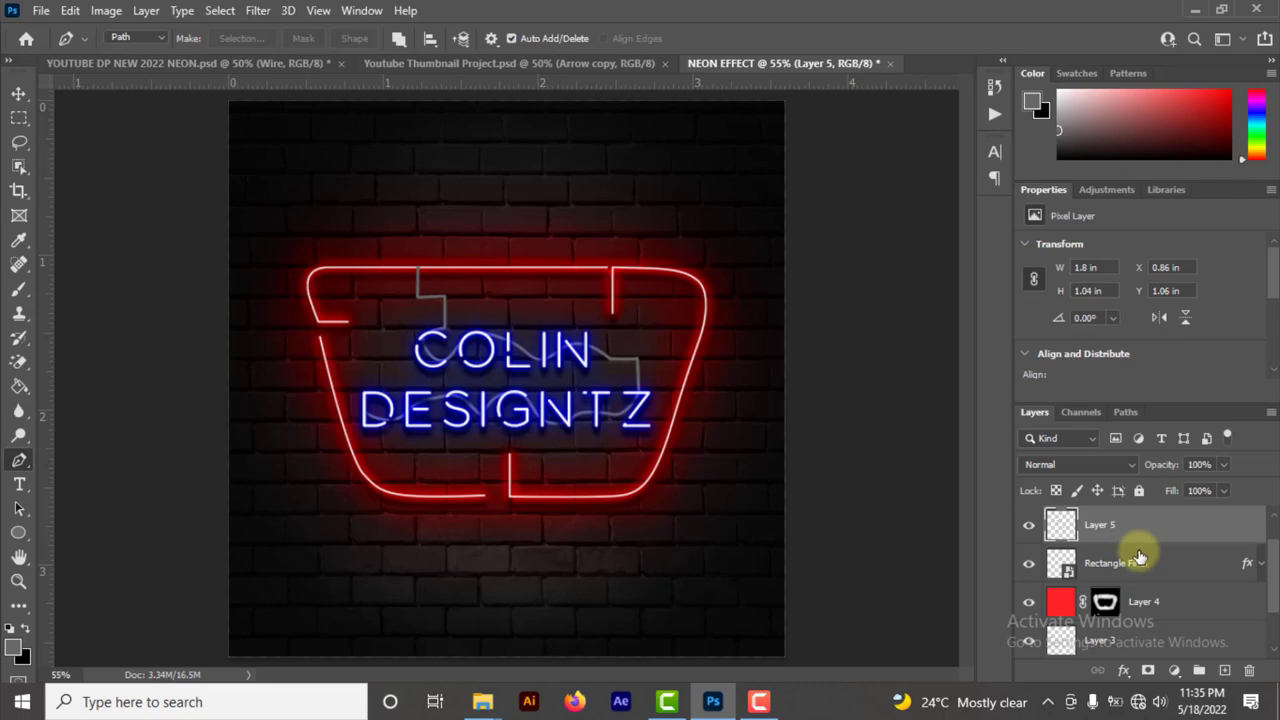
Step: Rename Layer 5 to 'wire' and paste the copied Bevel & Emboss and Drop Shadow style onto it
scroll(1135, 555, up, 1)
double_click(1105, 566)
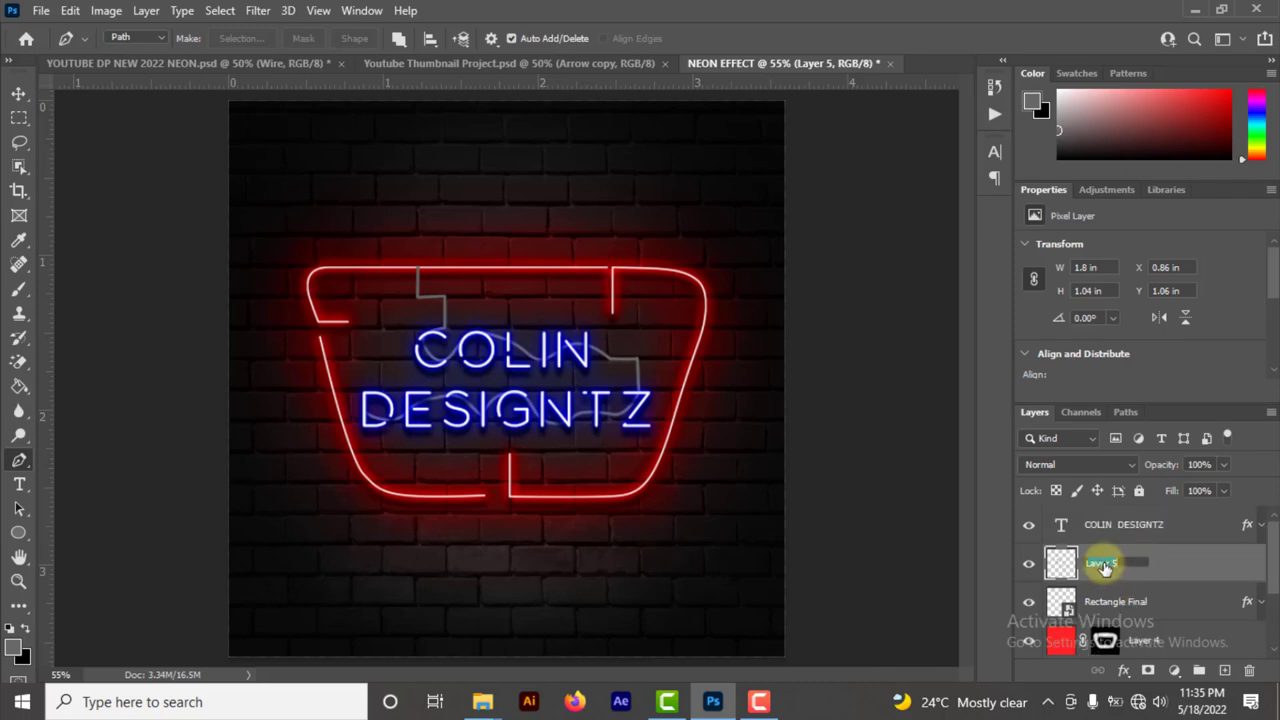
text(wire)
key(Return)
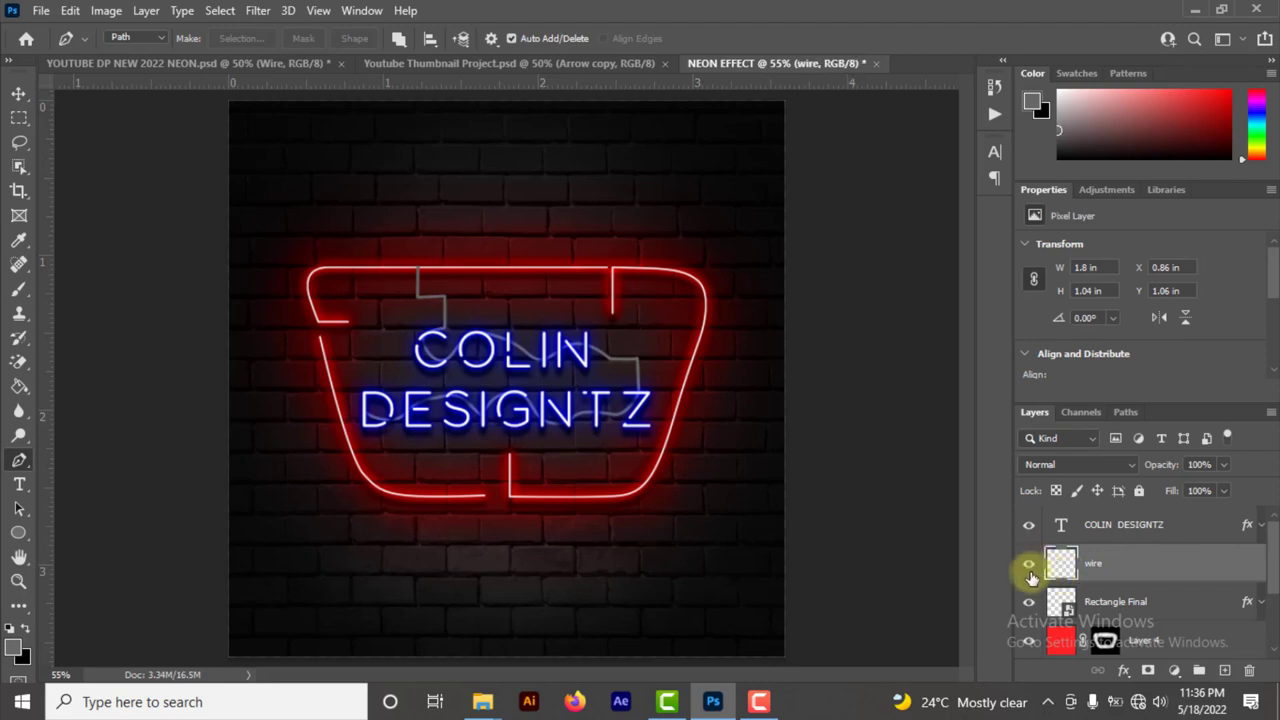
right_click(1133, 563)
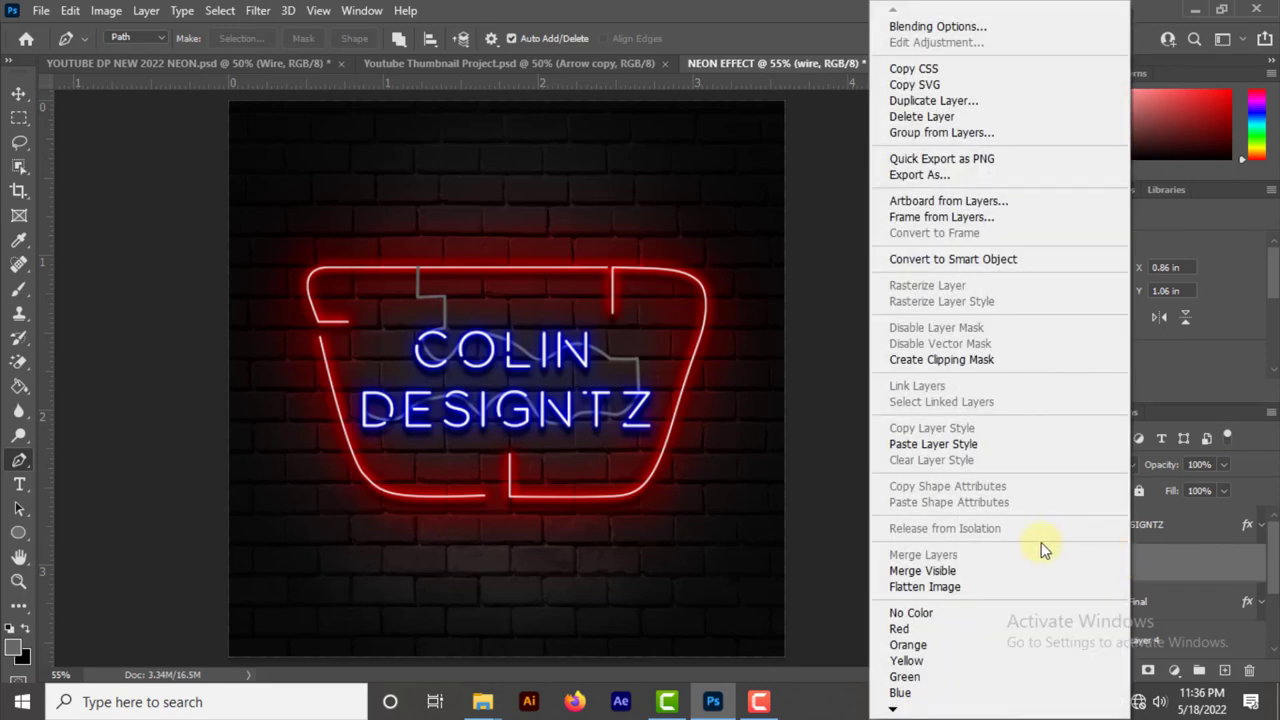
click(954, 446)
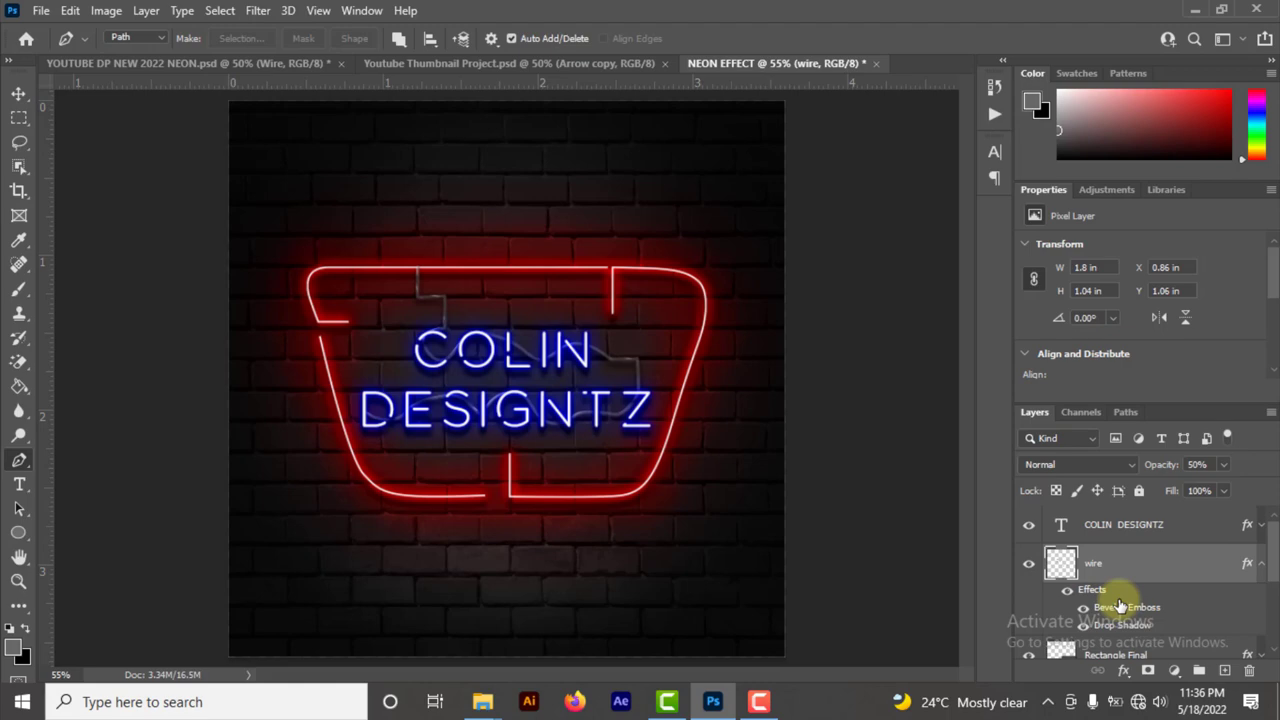
double_click(1112, 596)
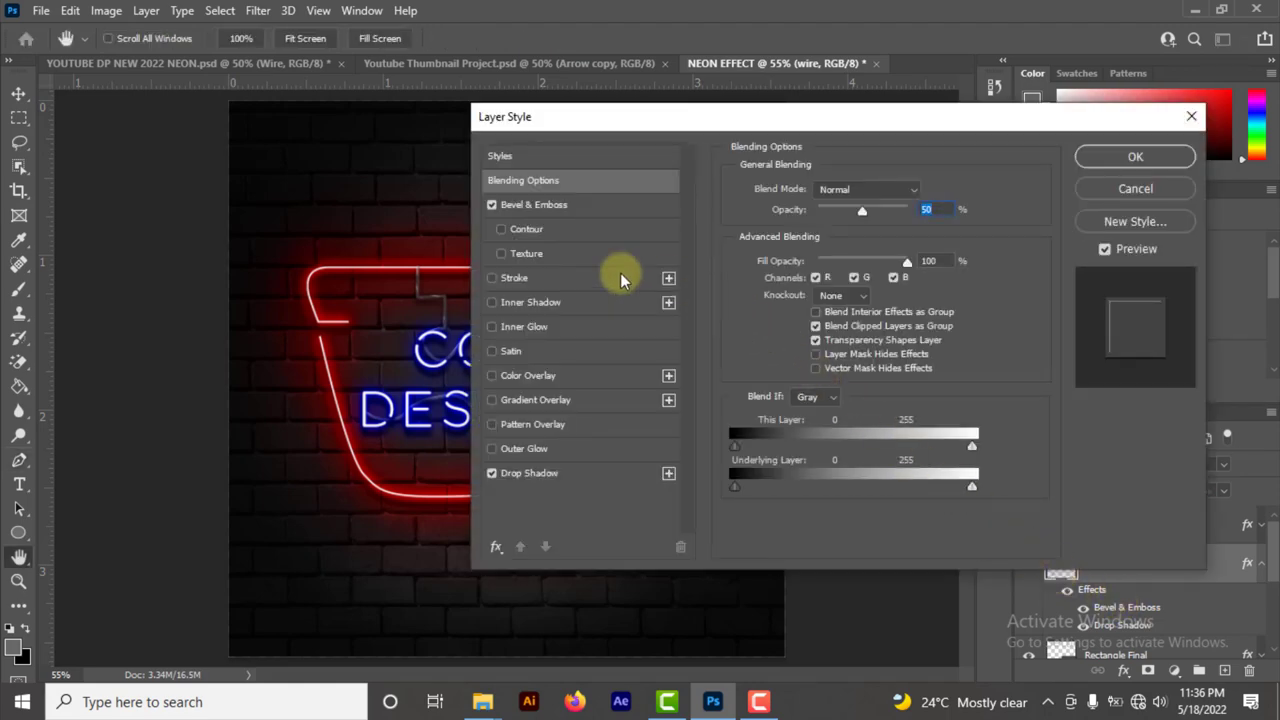
click(532, 206)
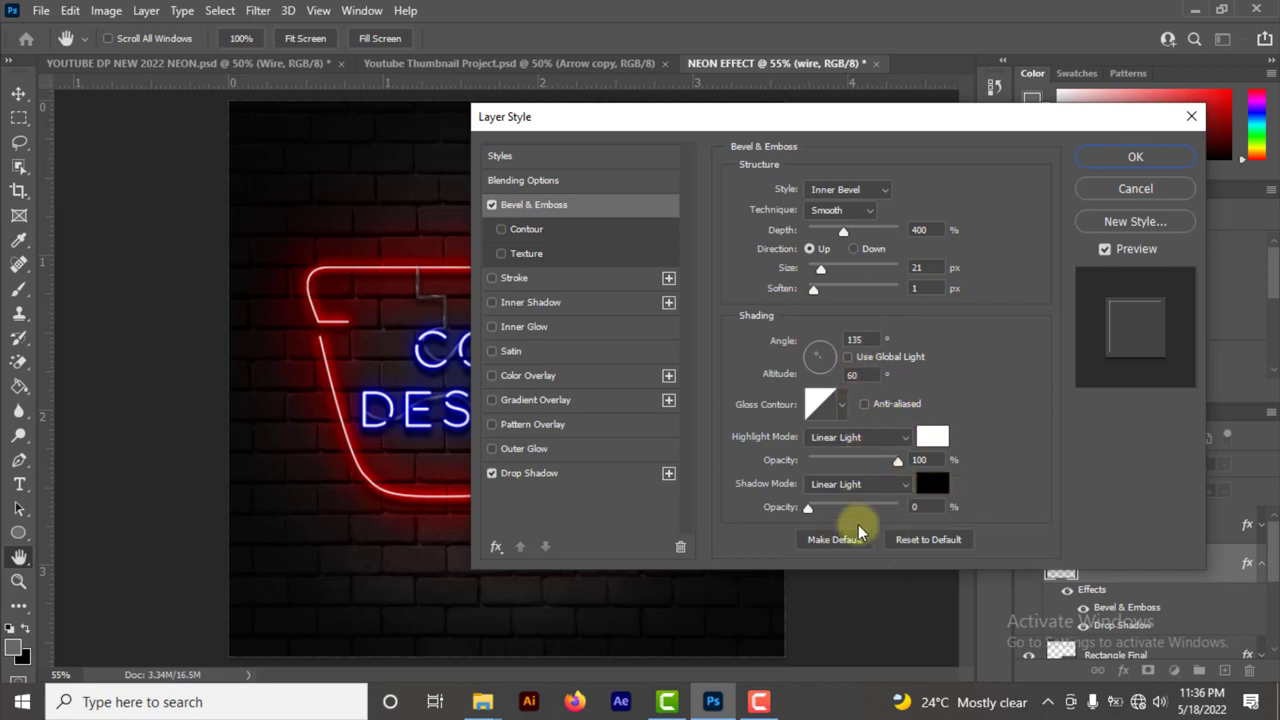
click(573, 479)
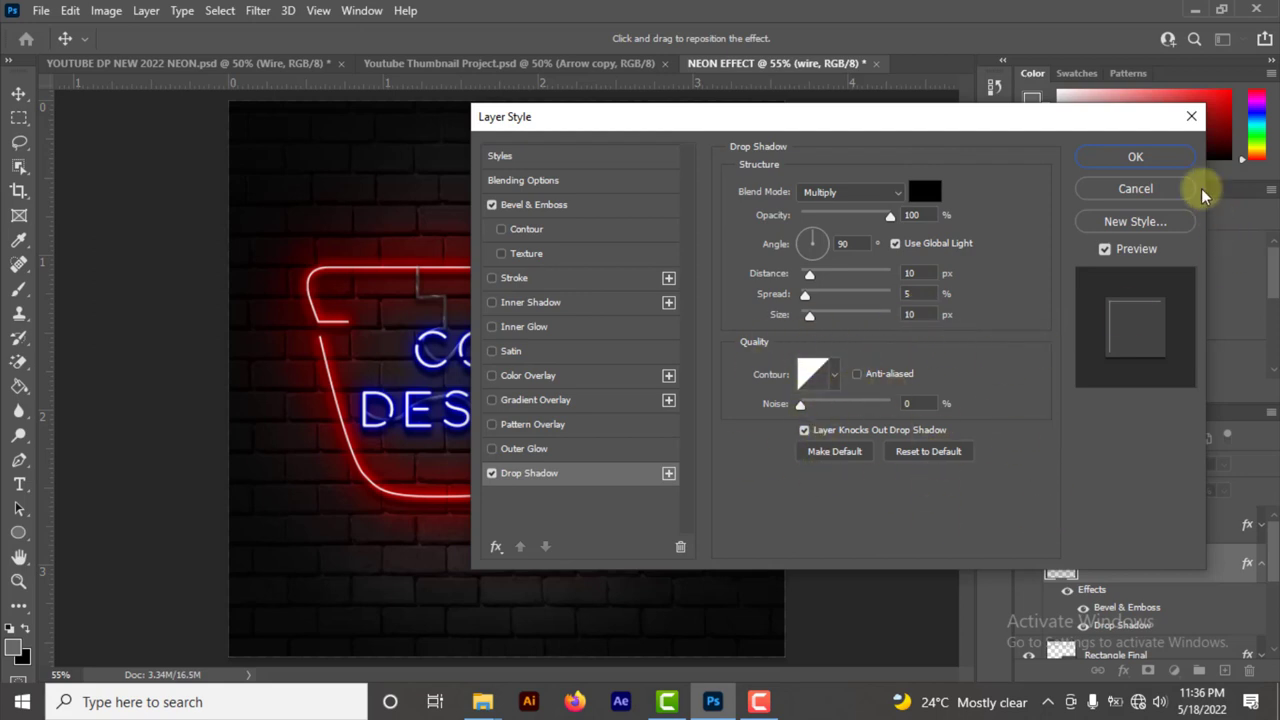
click(1148, 157)
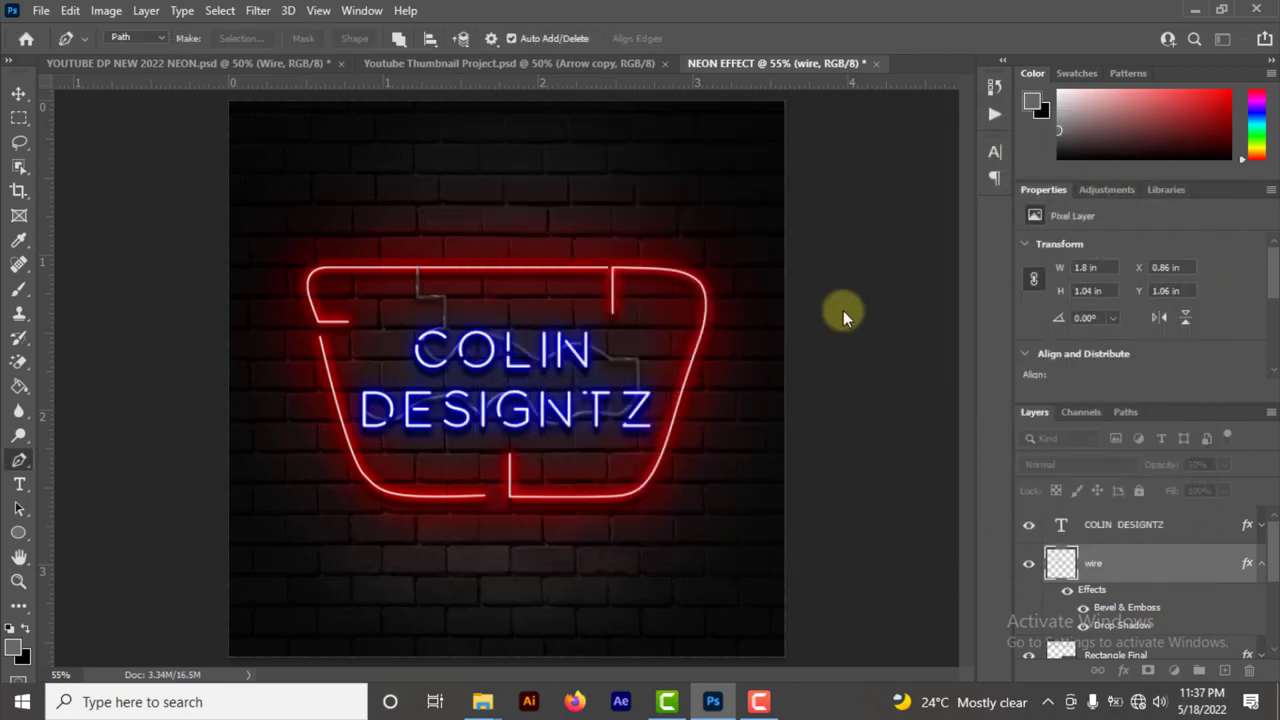
key(ctrl+plus)
key(ctrl+plus)
key(ctrl+plus)
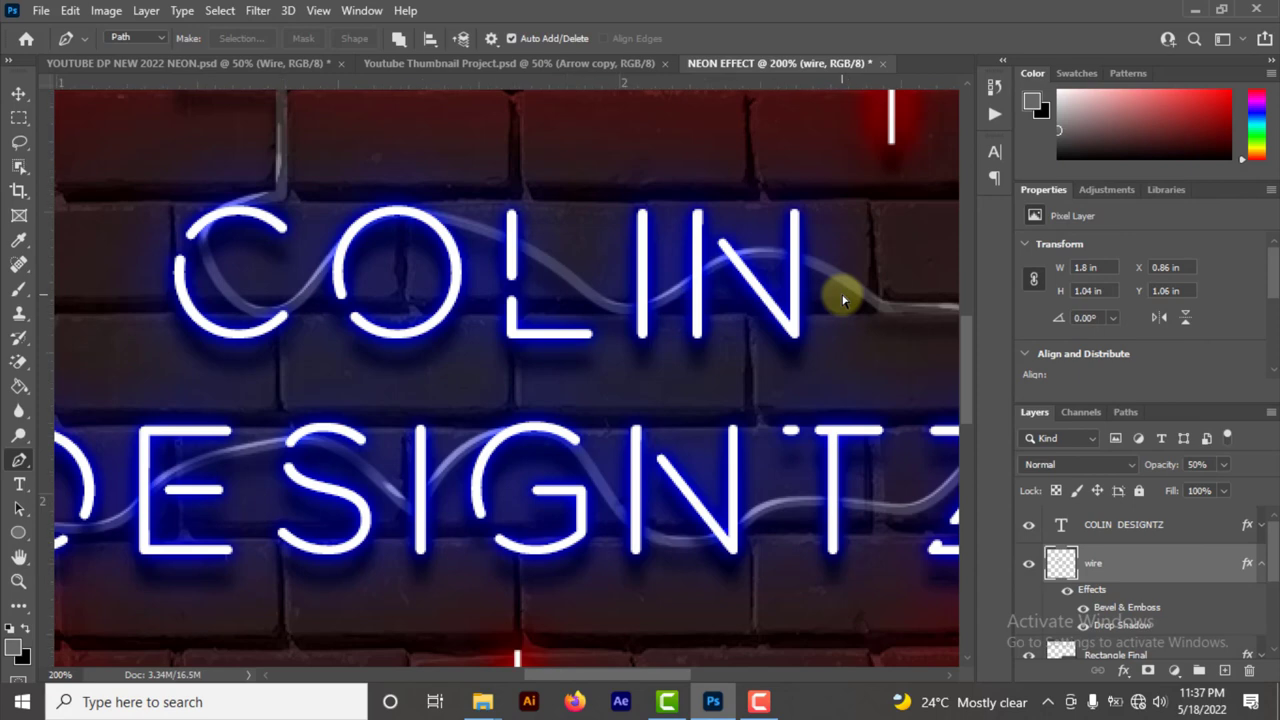
key(ctrl+minus)
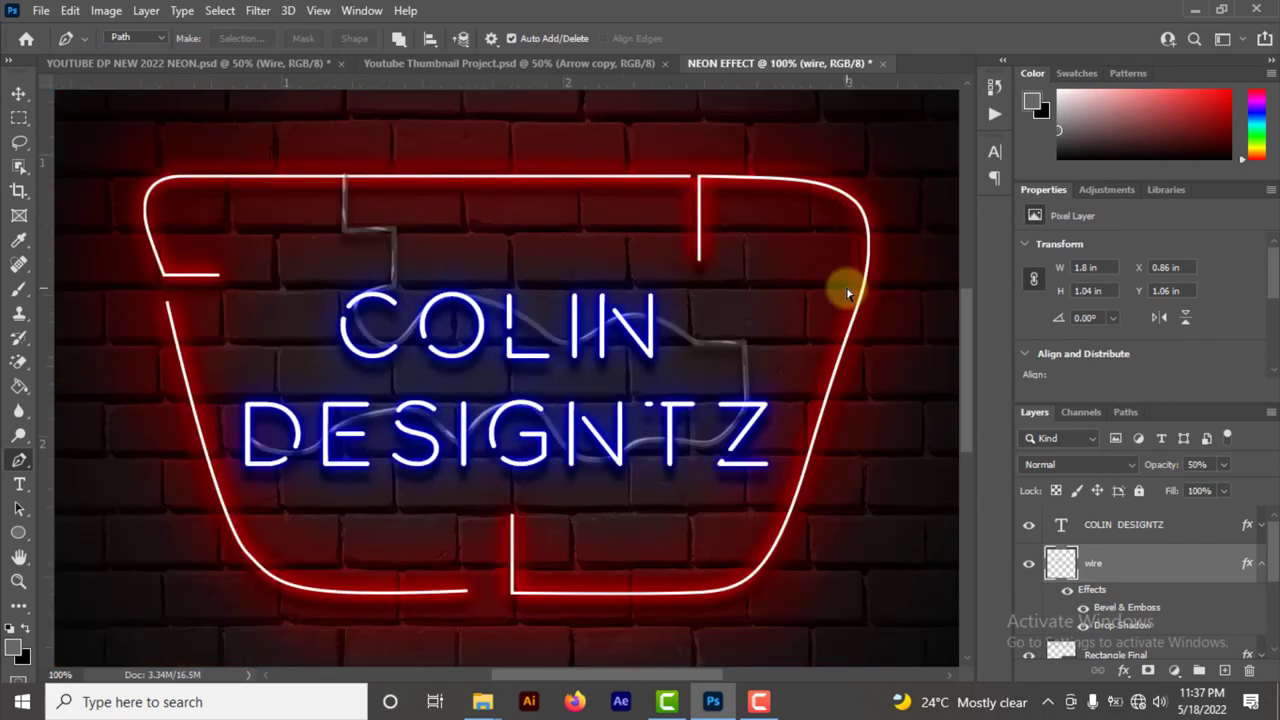
key(ctrl+minus)
key(ctrl+minus)
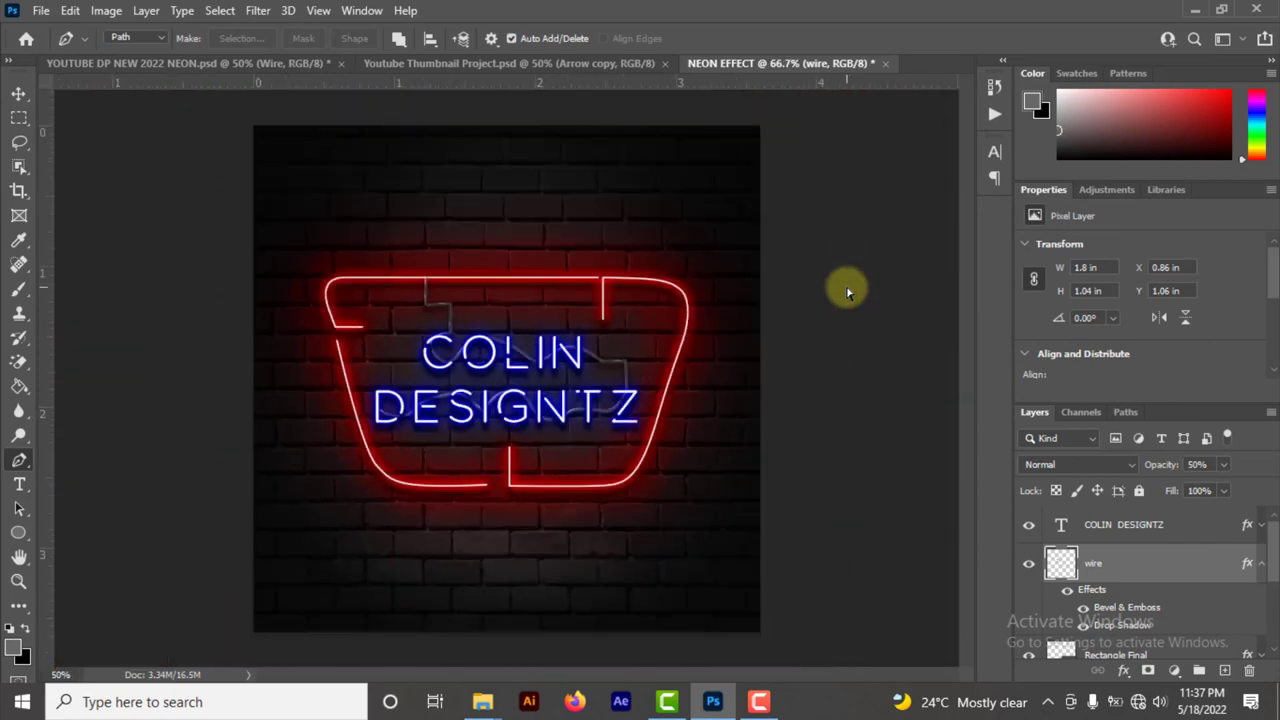
key(ctrl+minus)
key(ctrl+minus)
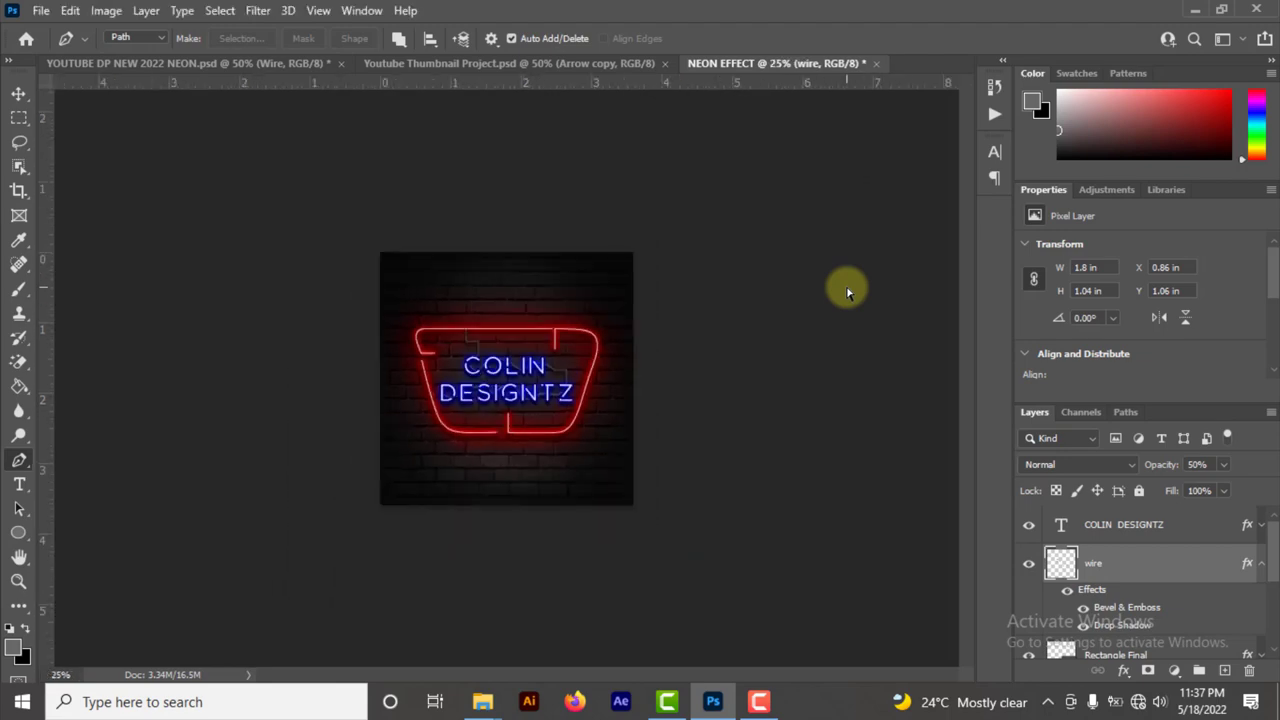
key(ctrl+plus)
key(ctrl+plus)
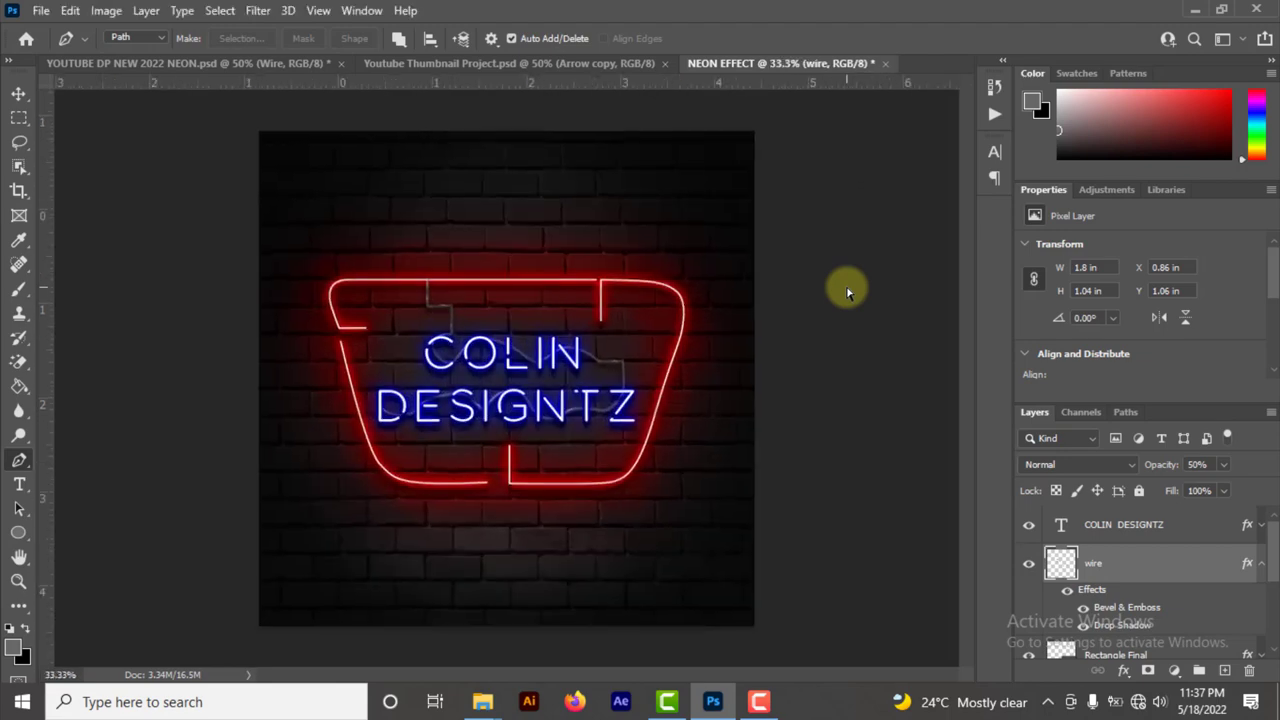
key(ctrl+plus)
key(ctrl+plus)
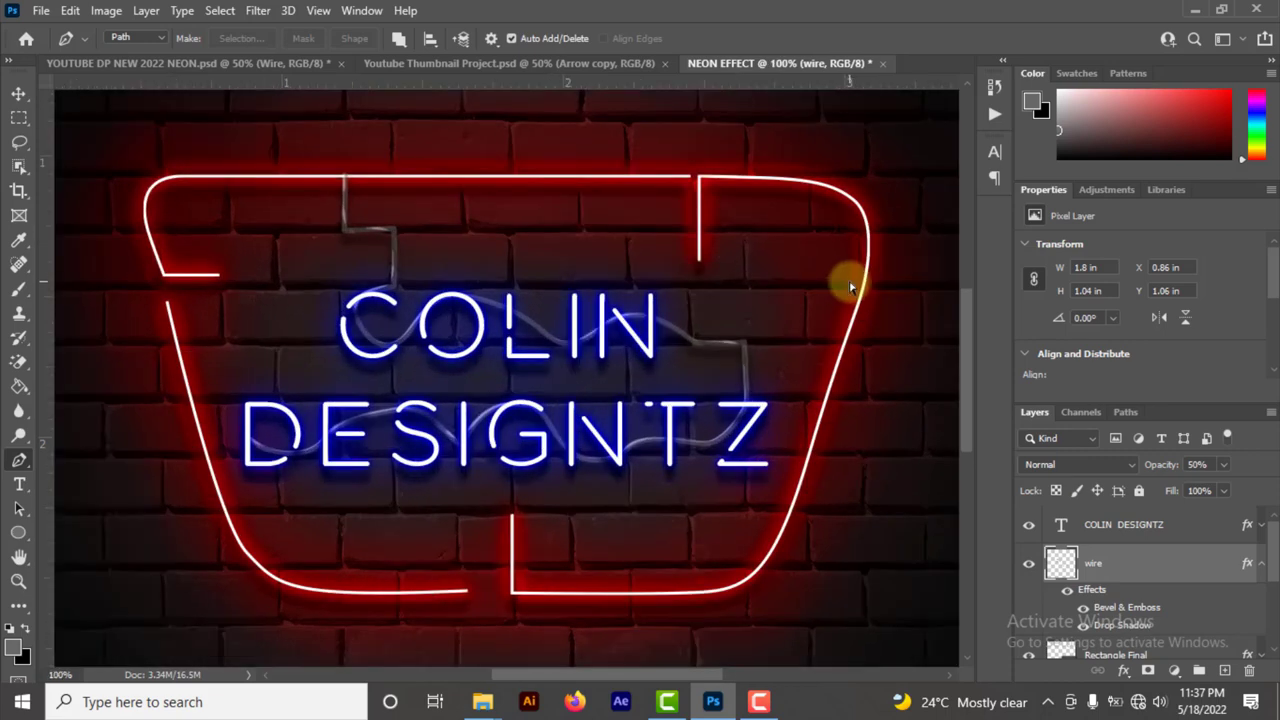
key(e)
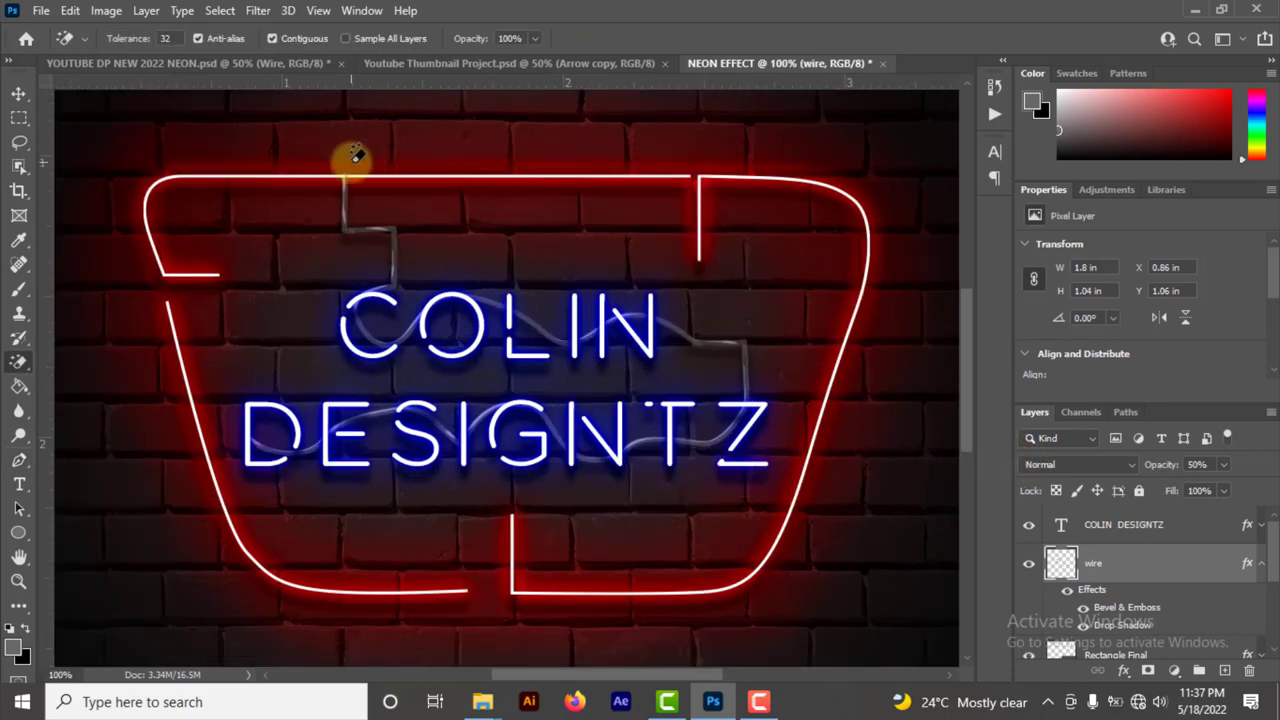
Step: With the standard Eraser Tool, erase the wire's top tip where it meets the red frame
right_click(20, 362)
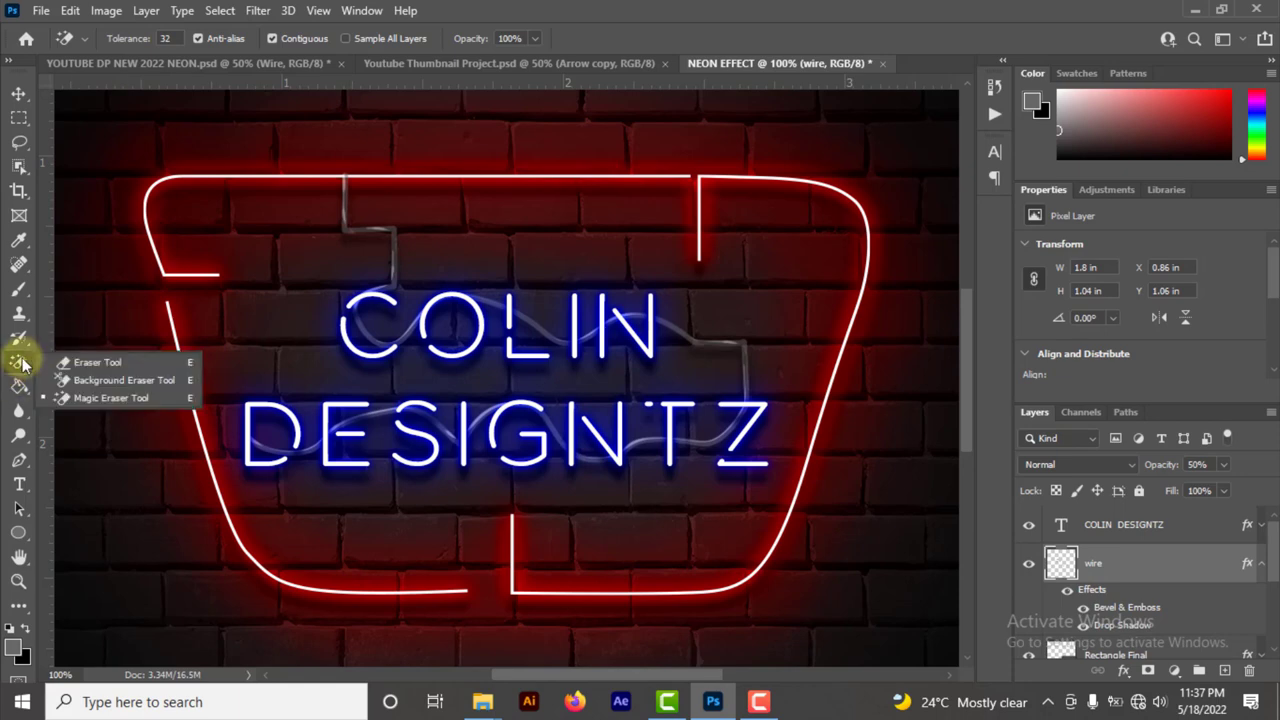
click(98, 362)
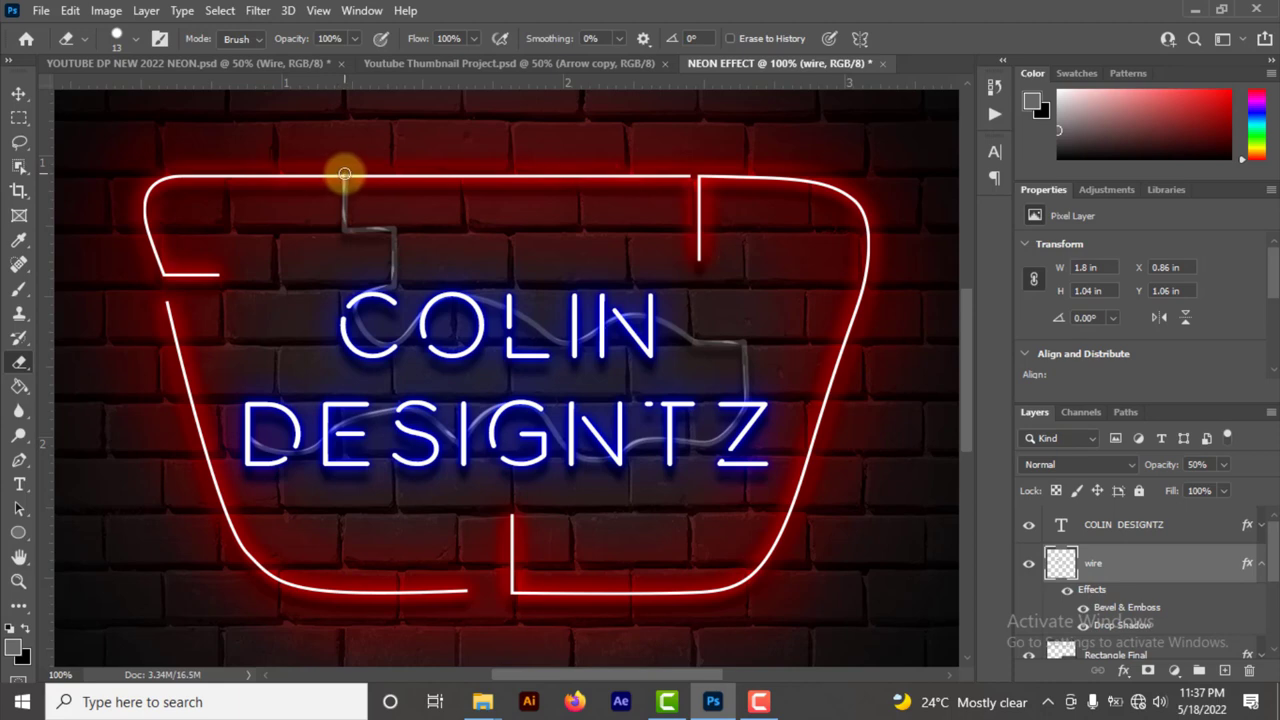
click(344, 174)
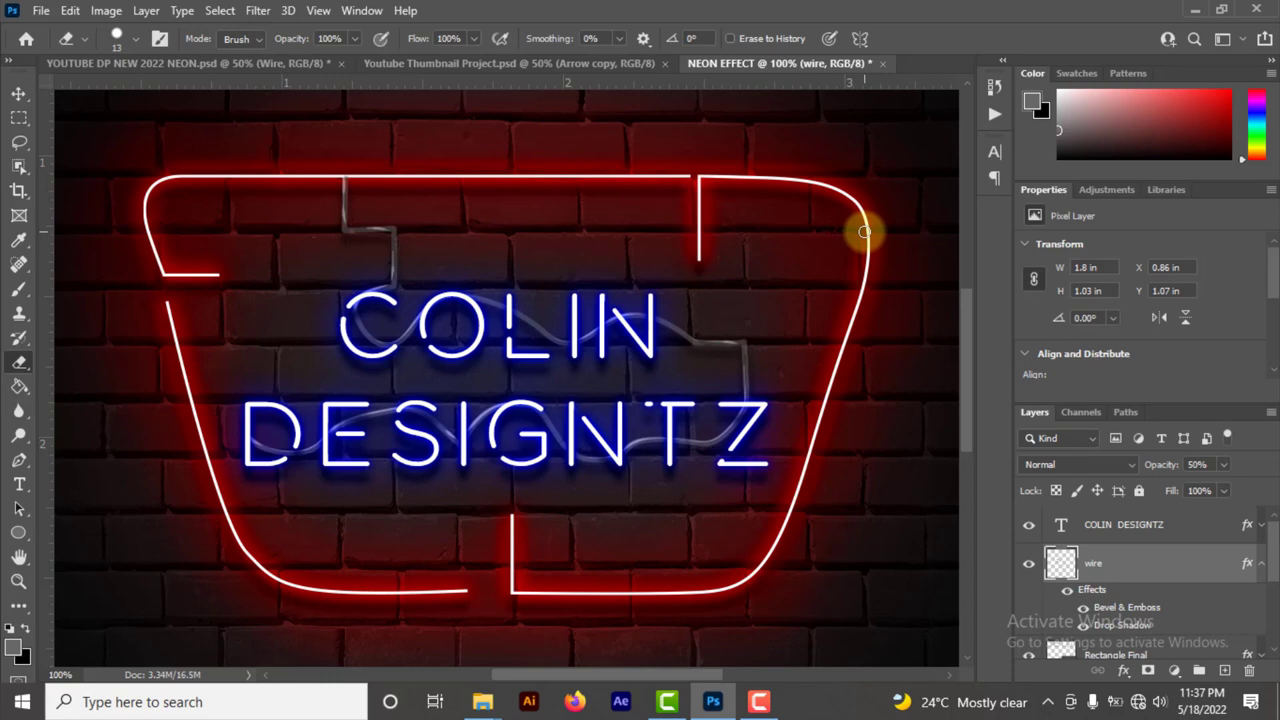
key(ctrl+minus)
key(ctrl+minus)
key(ctrl+minus)
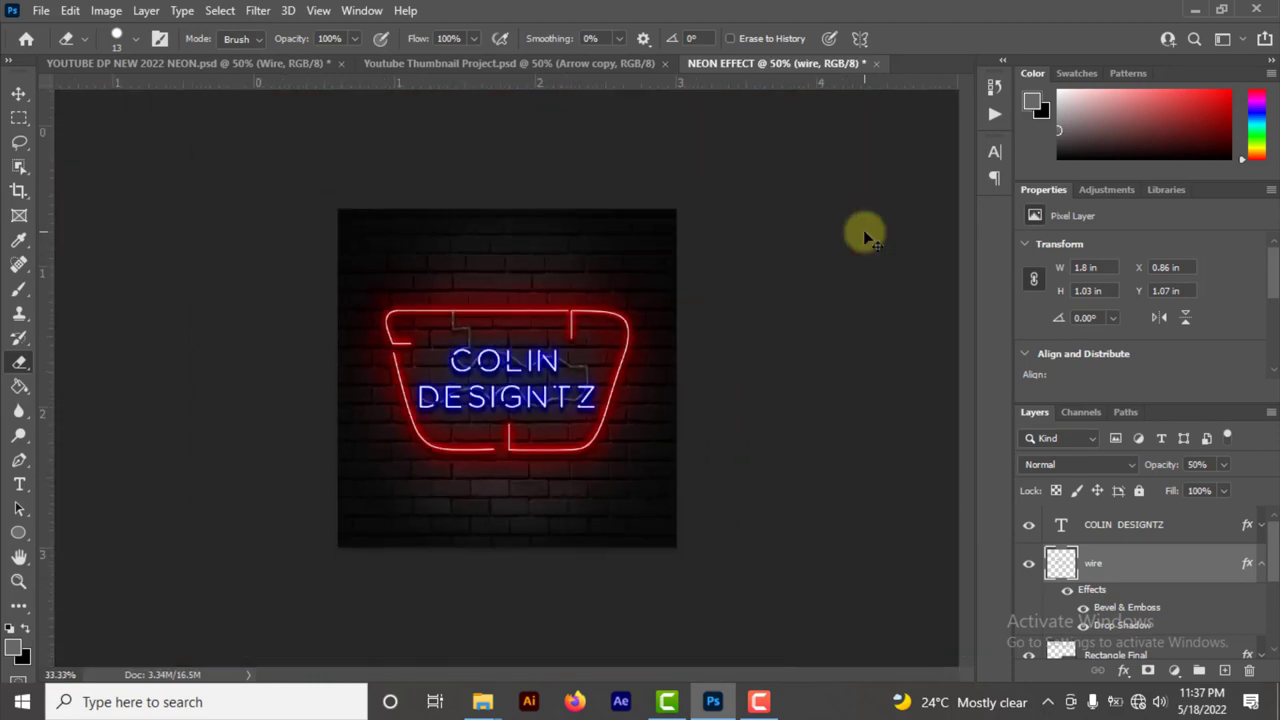